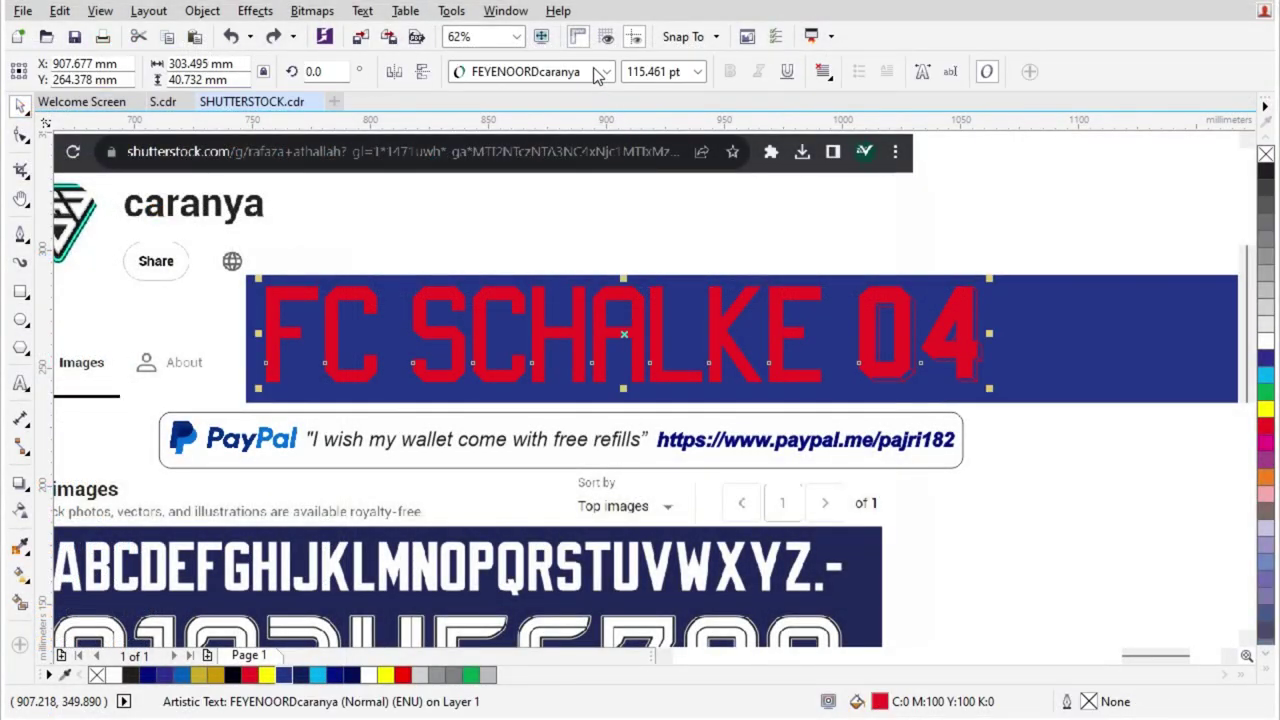
# - Apply the SCH04caranya font to the FC SCHALKE 04 text and replace its wording with CARANYA
pyautogui.click(602, 73)
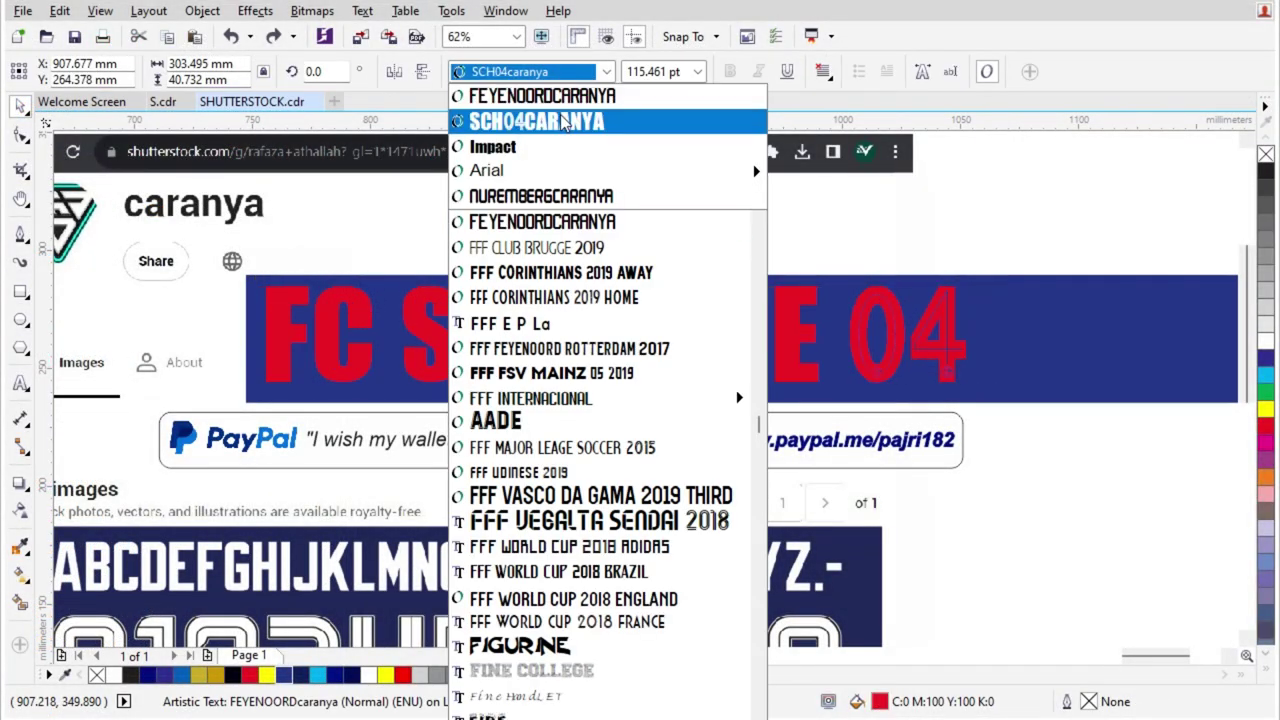
pyautogui.click(563, 121)
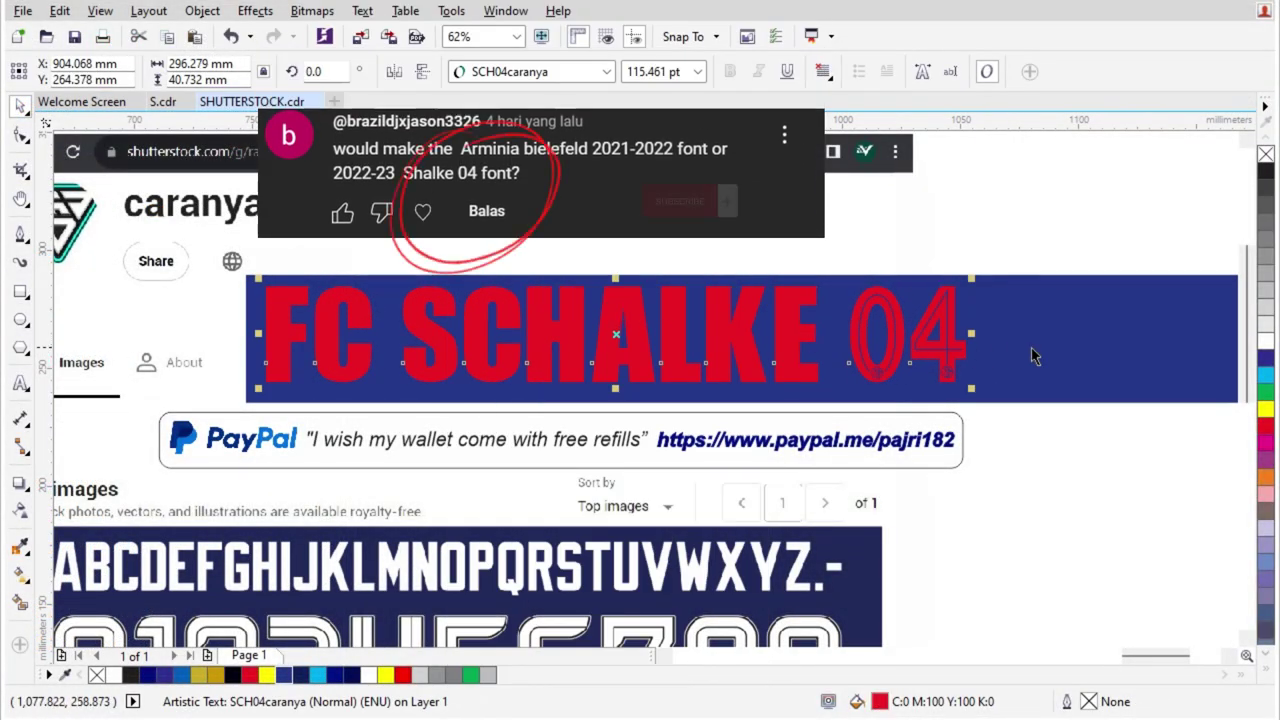
pyautogui.doubleClick(791, 310)
pyautogui.hotkey('ctrl', 'a')
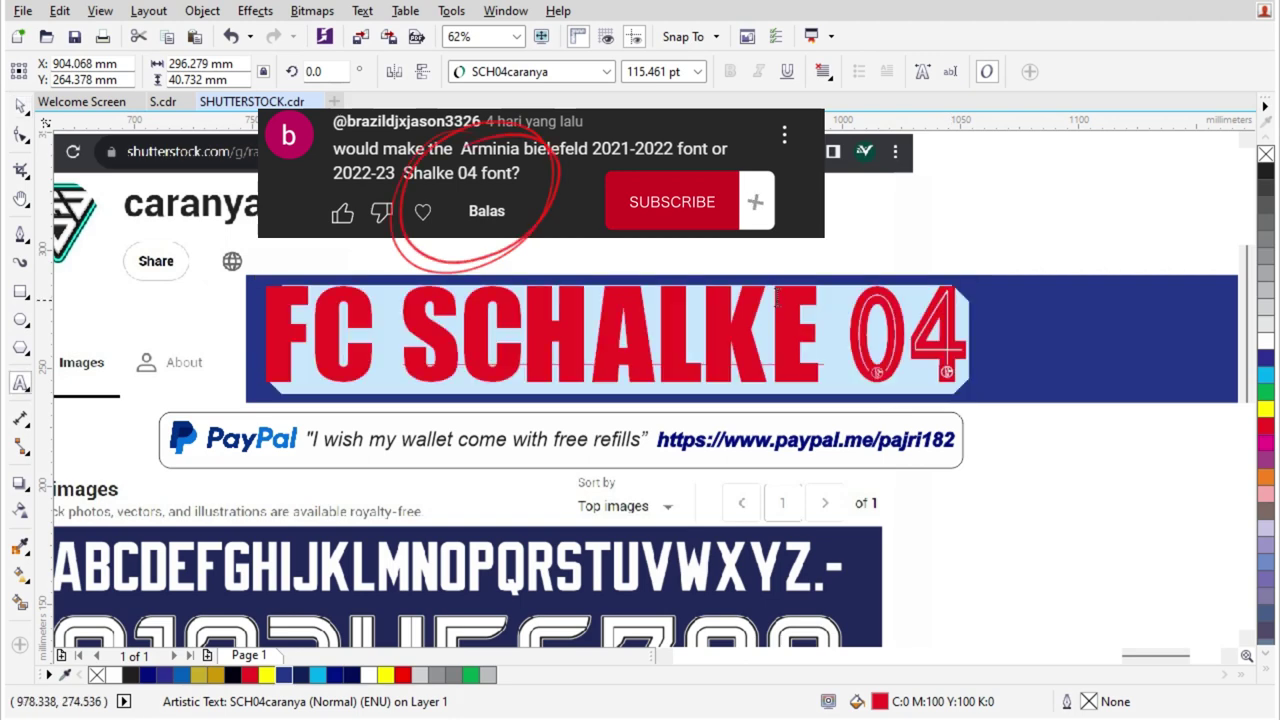
pyautogui.write('CARANYA')
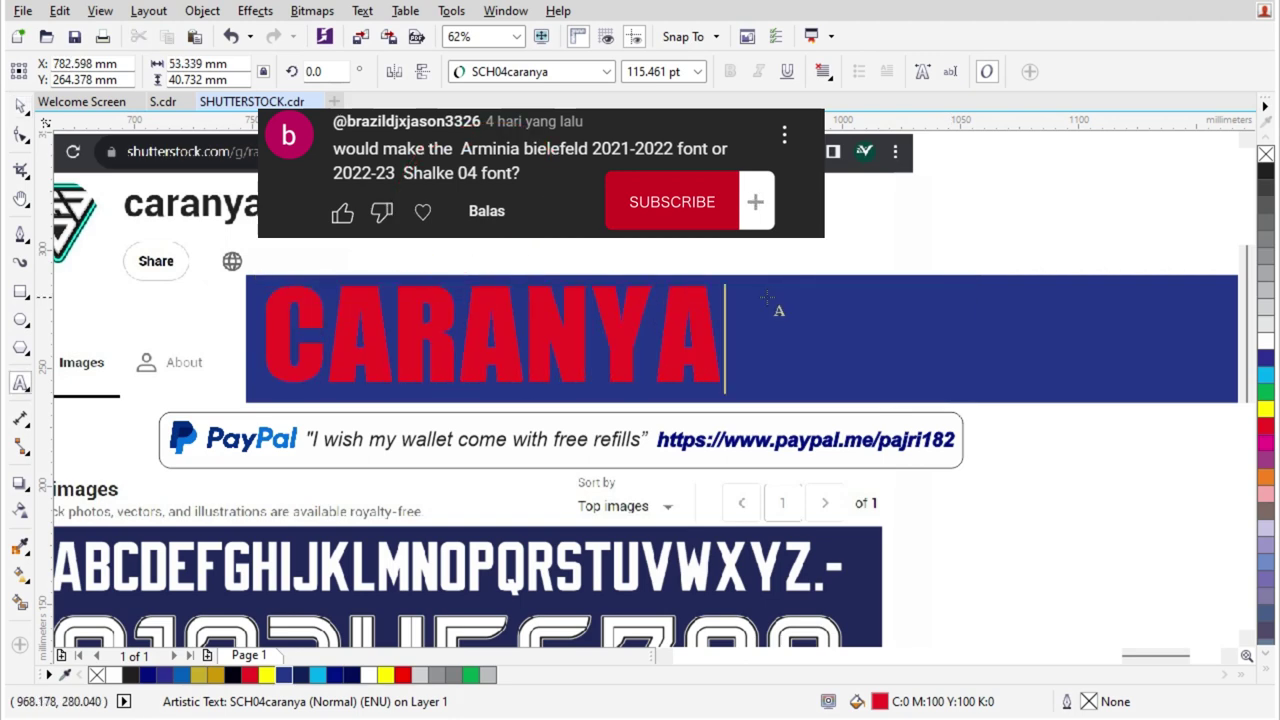
pyautogui.click(1266, 345)
pyautogui.doubleClick(715, 322)
pyautogui.write('0')
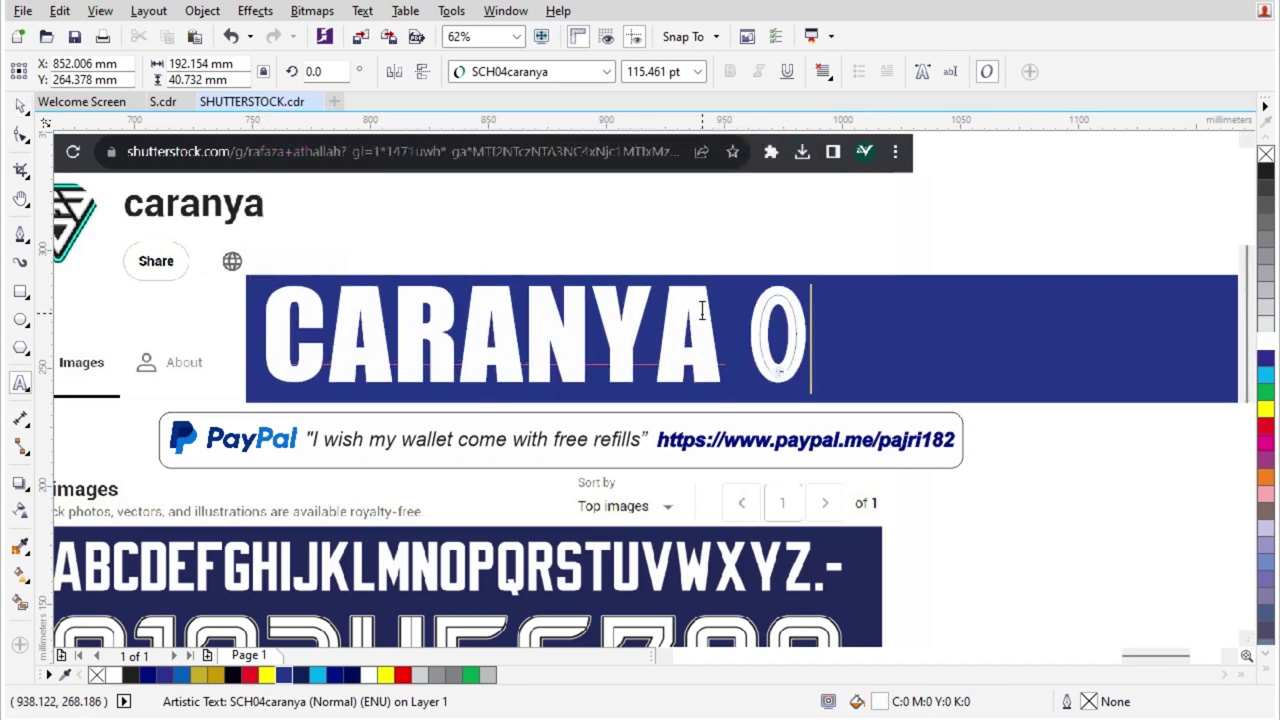
pyautogui.write('123456789')
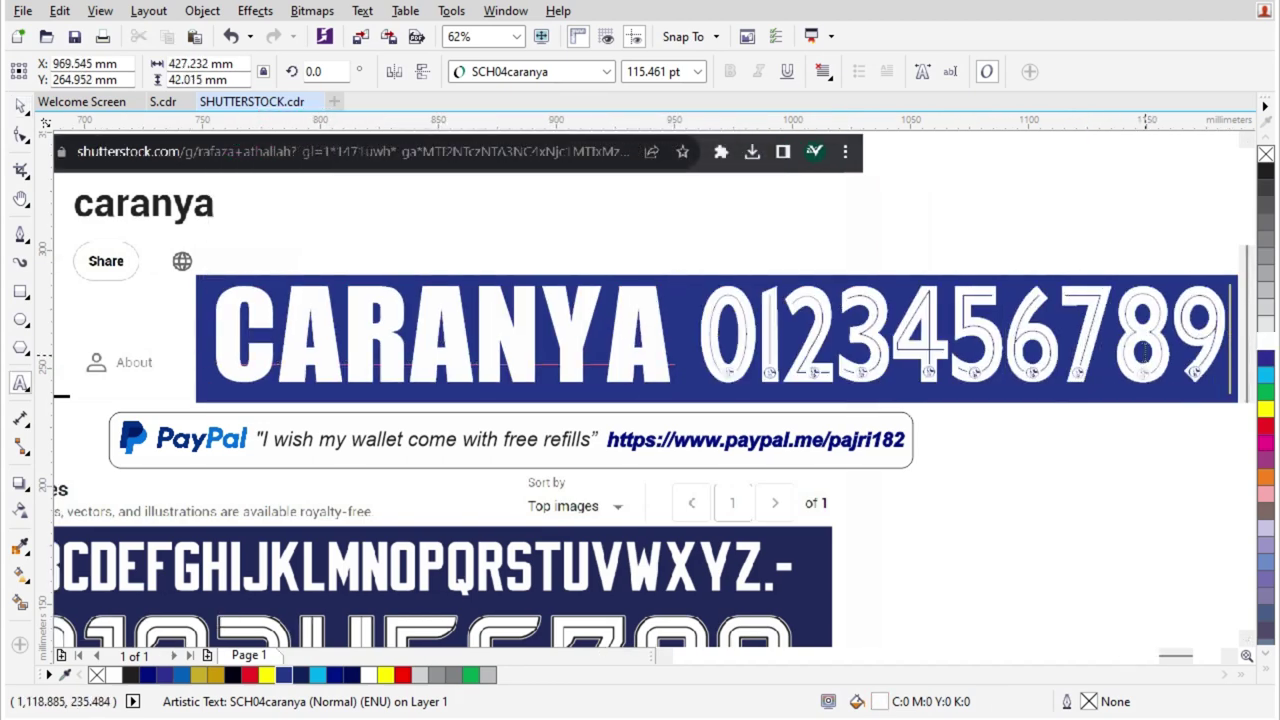
# - Examine the shapes, inlines and crests of the digits 0 to 9 at close range
pyautogui.scroll(1, 1144, 355)
pyautogui.click(20, 106)
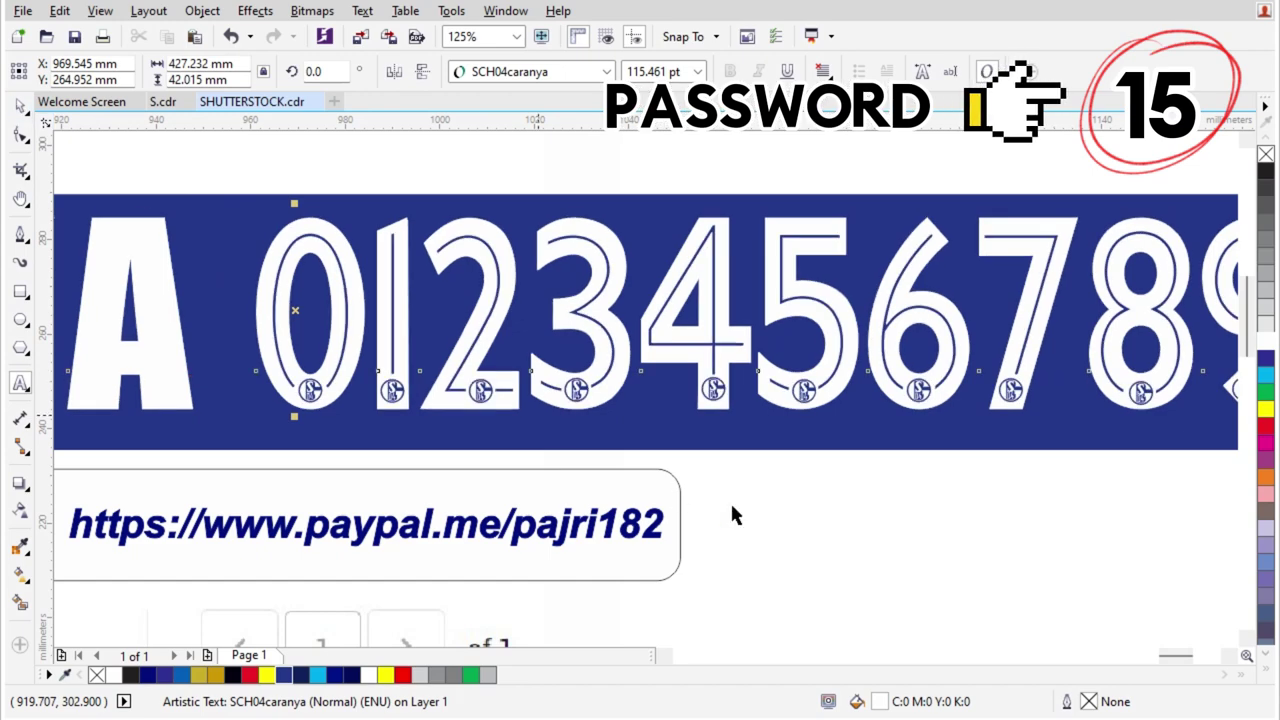
pyautogui.click(731, 509)
pyautogui.scroll(2, 301, 386)
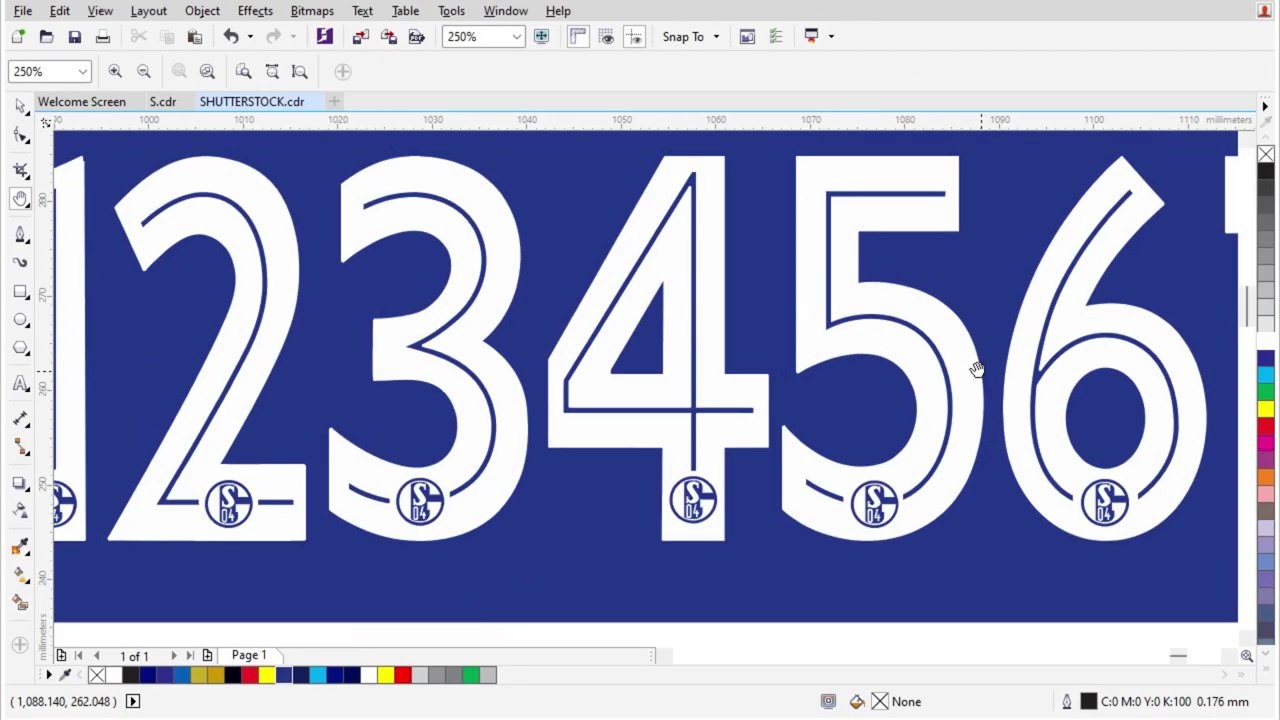
pyautogui.moveTo(974, 366); pyautogui.dragTo(830, 372)
pyautogui.moveTo(971, 366); pyautogui.dragTo(800, 371)
pyautogui.moveTo(986, 371); pyautogui.dragTo(886, 371)
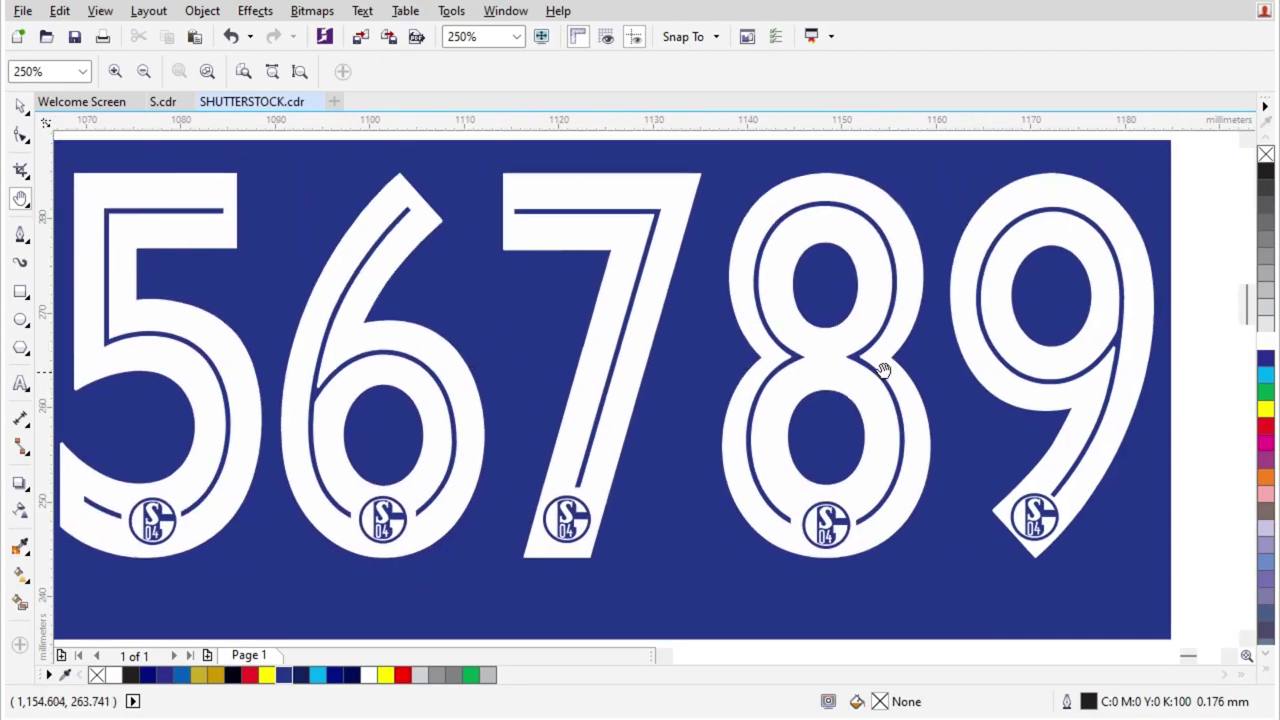
pyautogui.press('space')
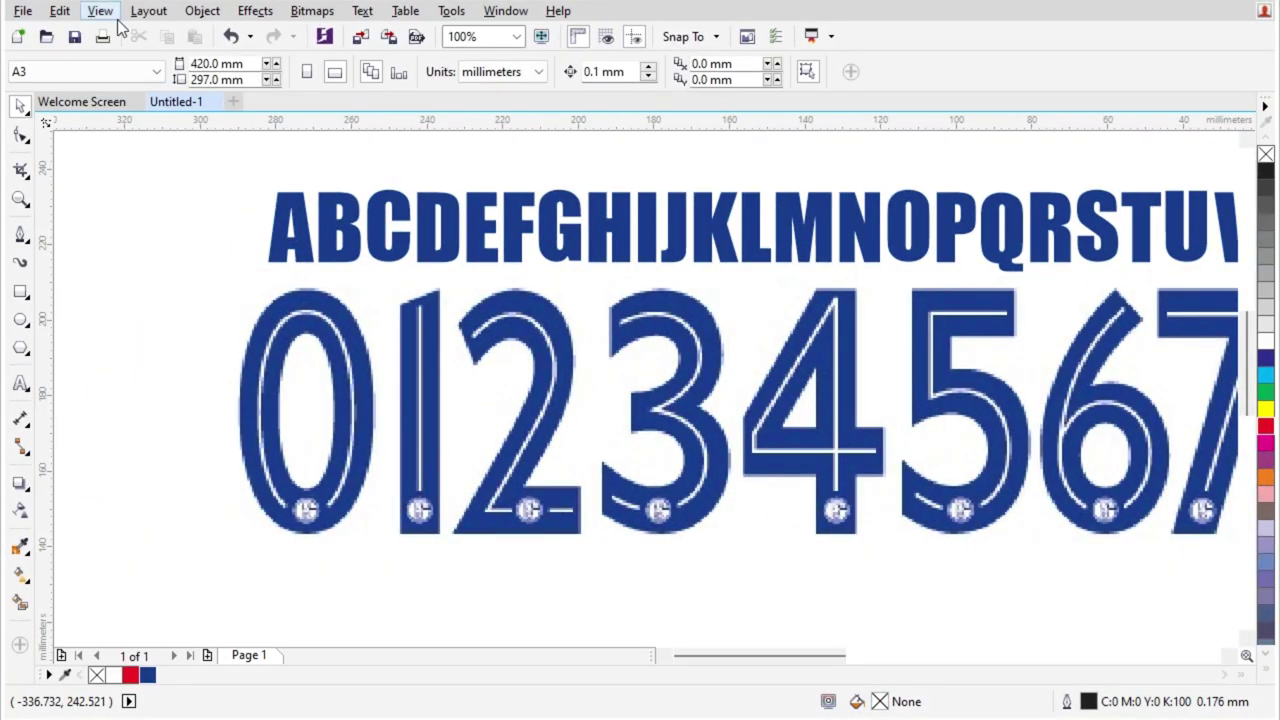
# - Switch to wireframe display and stretch the ellipse around the 0 down to the lower guideline, about 64.5 mm high
pyautogui.click(111, 14)
pyautogui.click(143, 59)
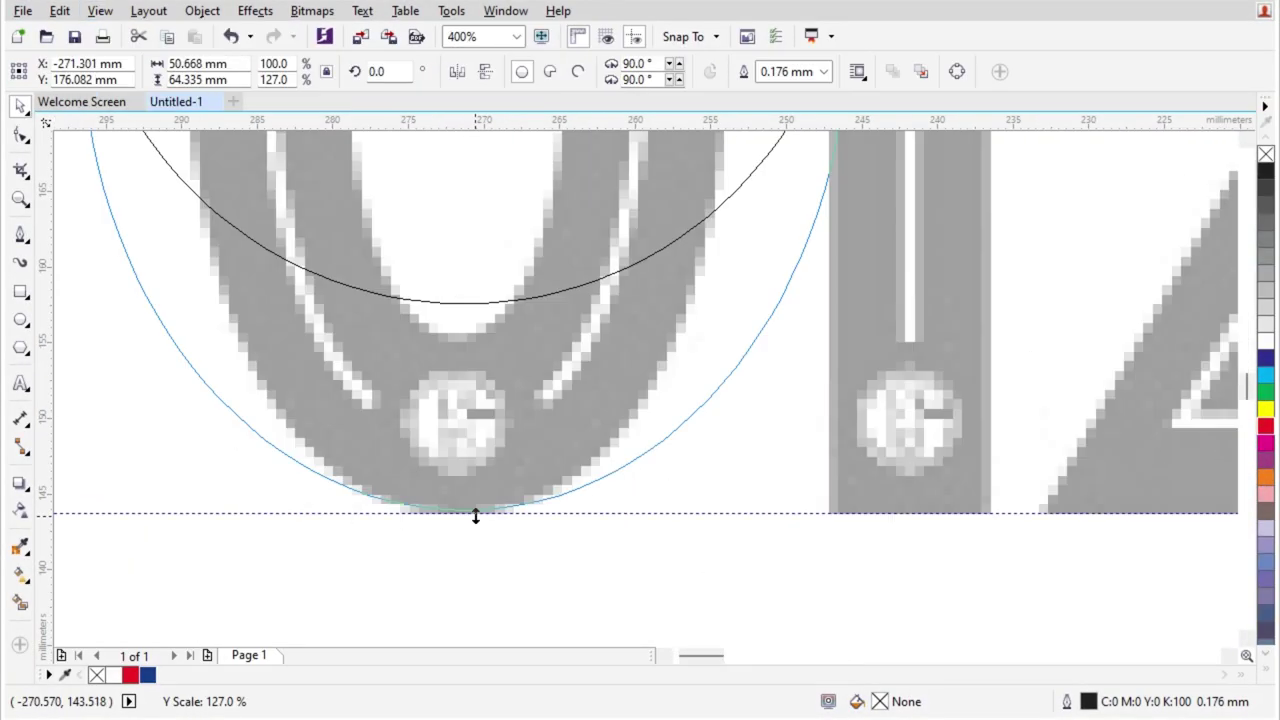
pyautogui.moveTo(475, 517); pyautogui.dragTo(497, 517)
pyautogui.scroll(-3, 500, 520)
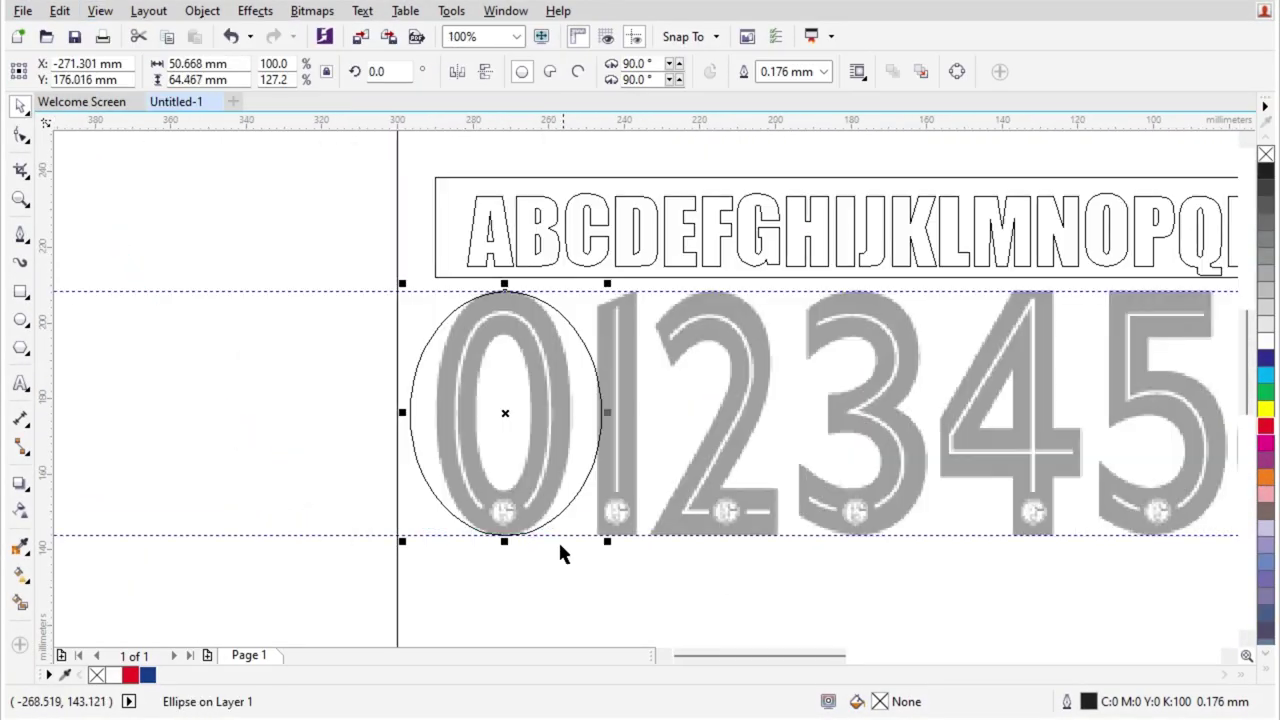
# - Narrow the ellipse and align both sides with the outer edges of the 0, about 35.7 mm wide
pyautogui.scroll(1, 586, 350)
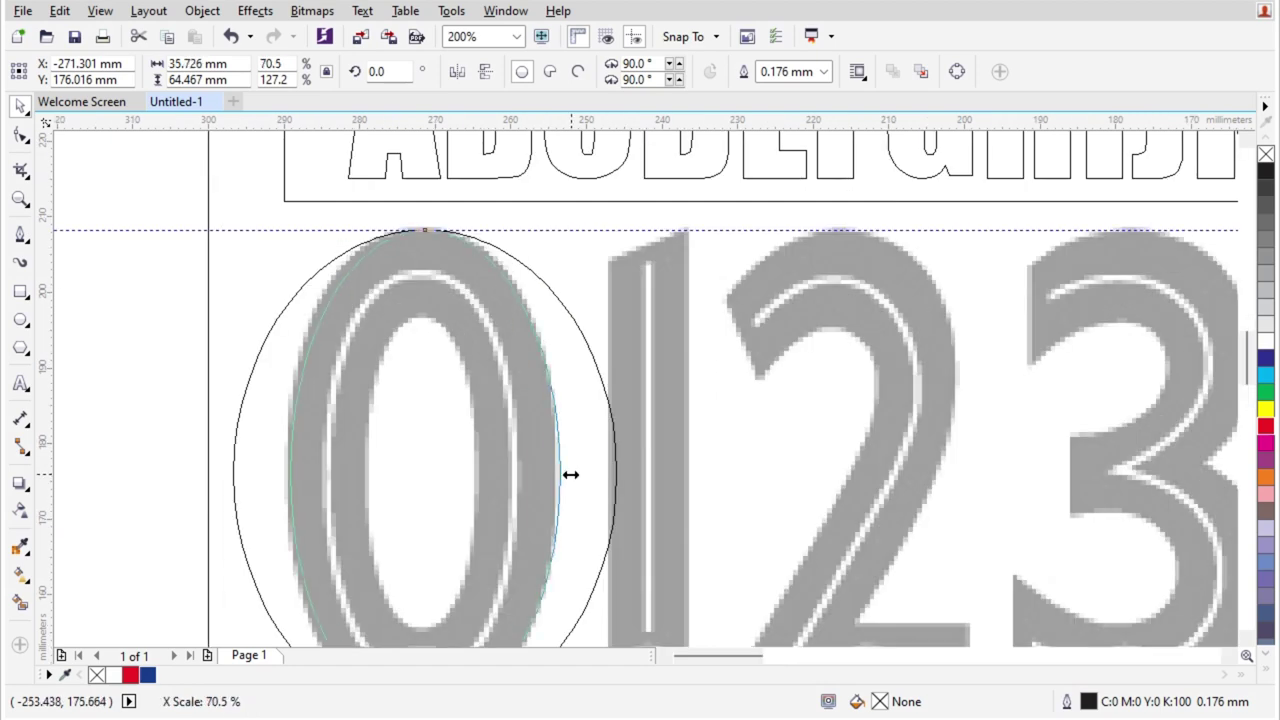
pyautogui.moveTo(569, 474); pyautogui.dragTo(561, 474)
pyautogui.scroll(-1, 498, 394)
pyautogui.scroll(2, 371, 434)
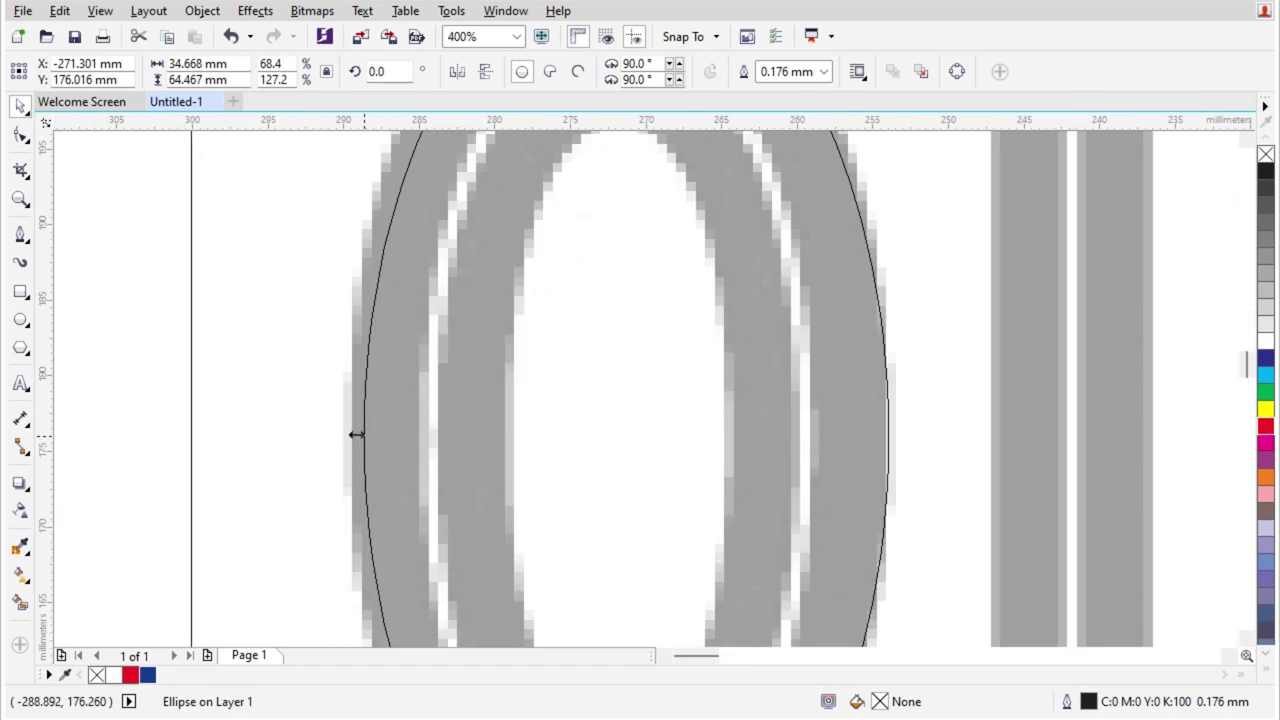
pyautogui.moveTo(356, 434); pyautogui.dragTo(343, 452)
pyautogui.scroll(-2, 420, 409)
pyautogui.scroll(2, 441, 548)
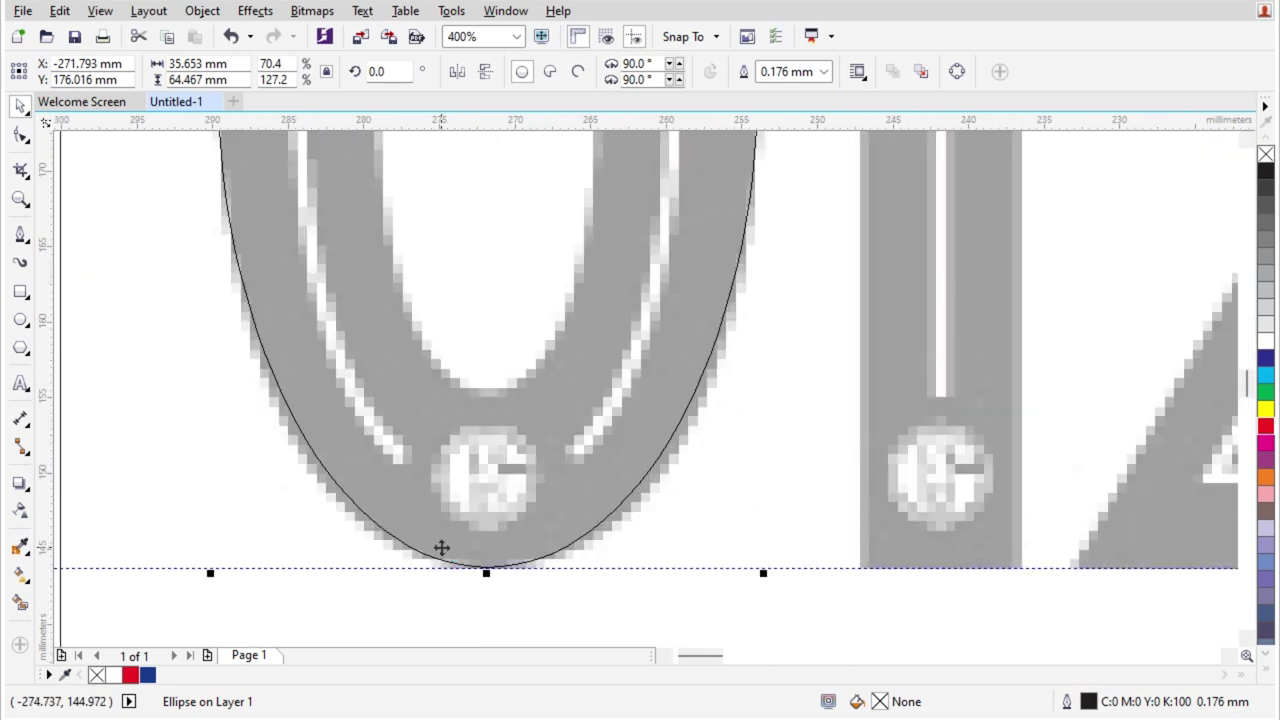
# - Add two vertically shortened ellipse copies over the 0, one raised from the bottom and one lowered from the top
pyautogui.scroll(-1, 475, 578)
pyautogui.moveTo(483, 590); pyautogui.dragTo(489, 497)
pyautogui.click(497, 581)
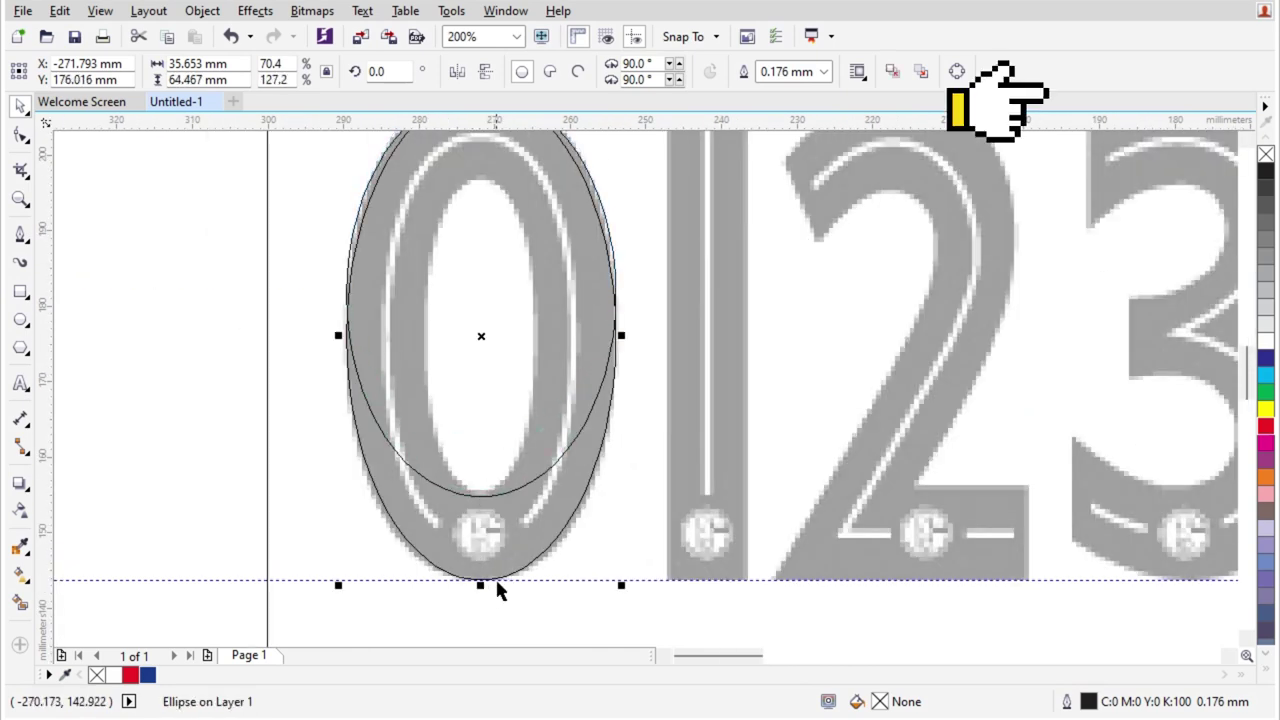
pyautogui.scroll(-1, 486, 505)
pyautogui.scroll(1, 504, 371)
pyautogui.moveTo(465, 219); pyautogui.dragTo(471, 272)
pyautogui.scroll(-1, 480, 426)
pyautogui.scroll(1, 467, 419)
pyautogui.scroll(-1, 467, 419)
# - Weld the three ellipses around the 0 into one outline and delete the surplus nodes along its sides
pyautogui.moveTo(286, 263); pyautogui.dragTo(535, 610)
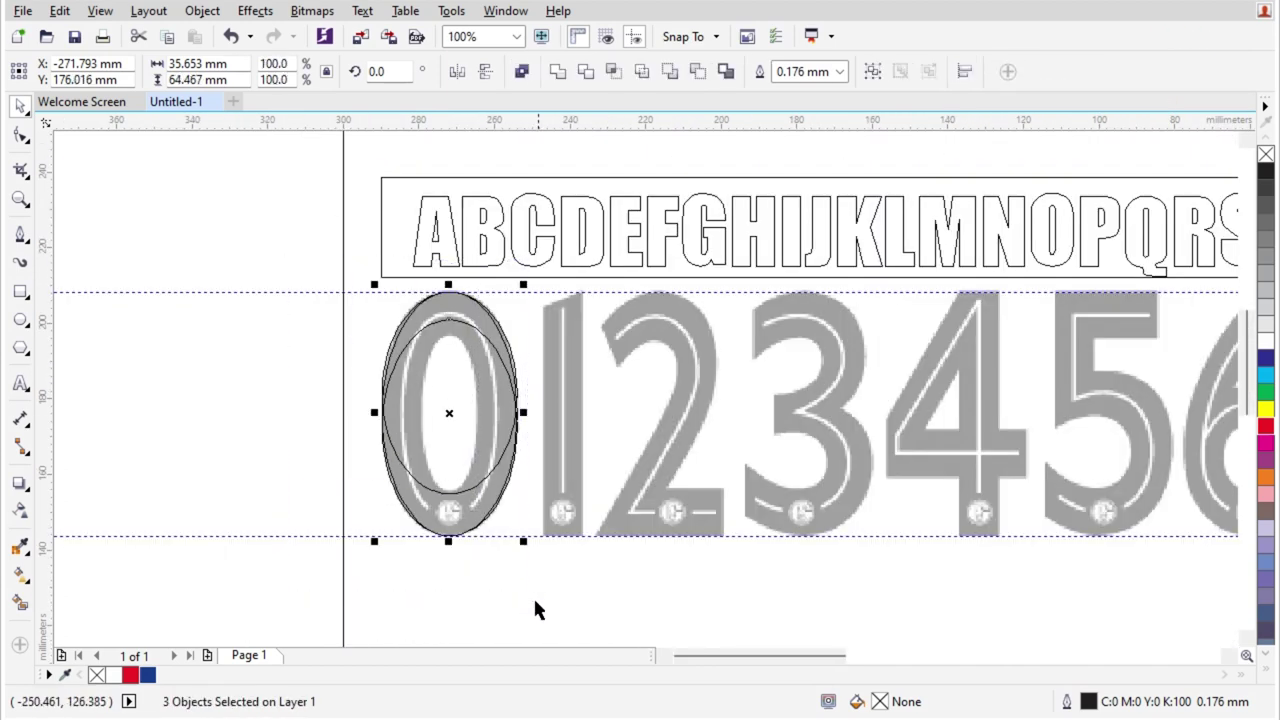
pyautogui.click(556, 72)
pyautogui.scroll(1, 458, 476)
pyautogui.click(20, 135)
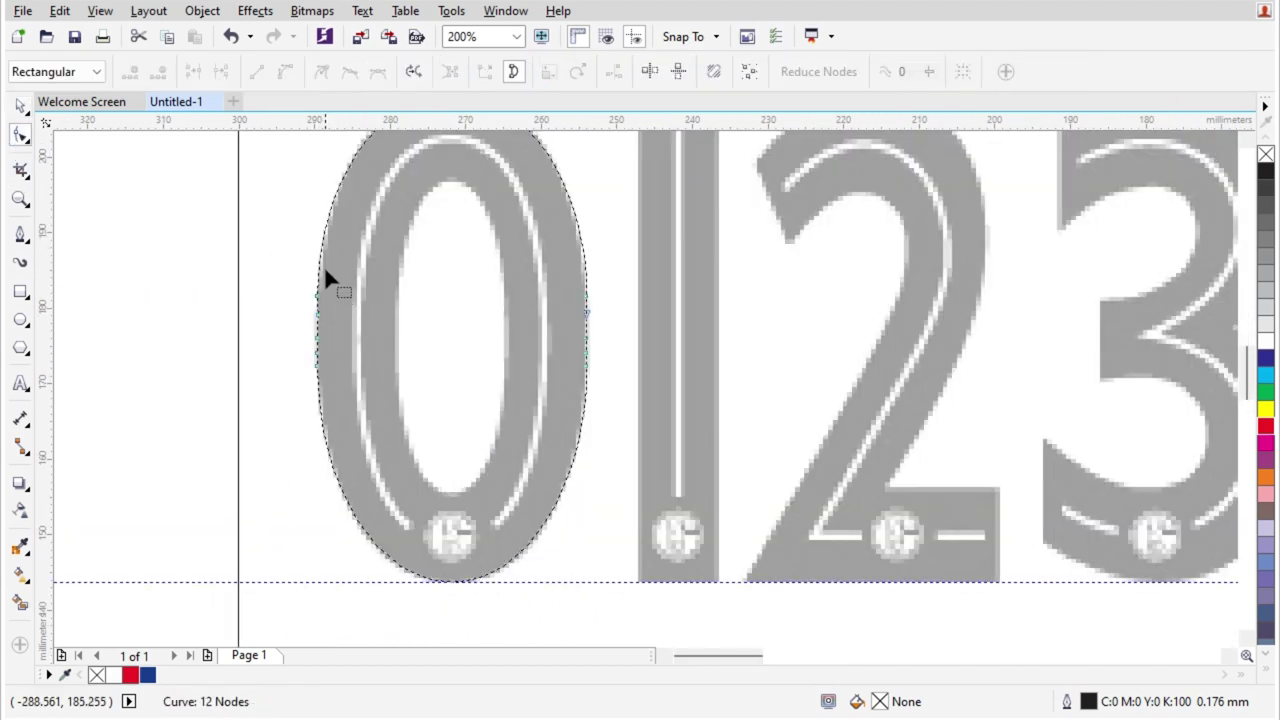
pyautogui.moveTo(627, 399); pyautogui.dragTo(628, 399)
pyautogui.press('Delete')
pyautogui.scroll(-1, 556, 367)
pyautogui.scroll(1, 539, 260)
pyautogui.press('space')
# - Make a reduced copy of the 0's outline and fit it to the inner opening, about 14.8 mm wide and 41.5 mm high
pyautogui.scroll(1, 521, 208)
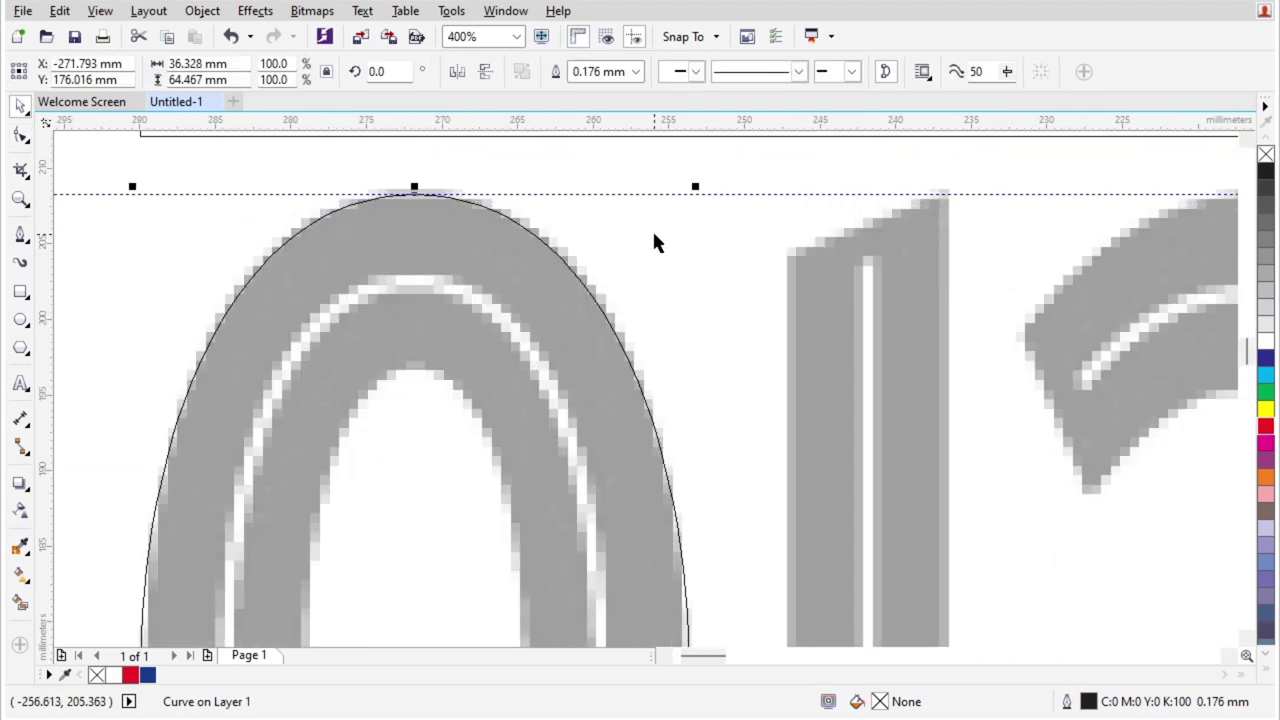
pyautogui.moveTo(694, 188); pyautogui.dragTo(615, 356)
pyautogui.scroll(-1, 574, 334)
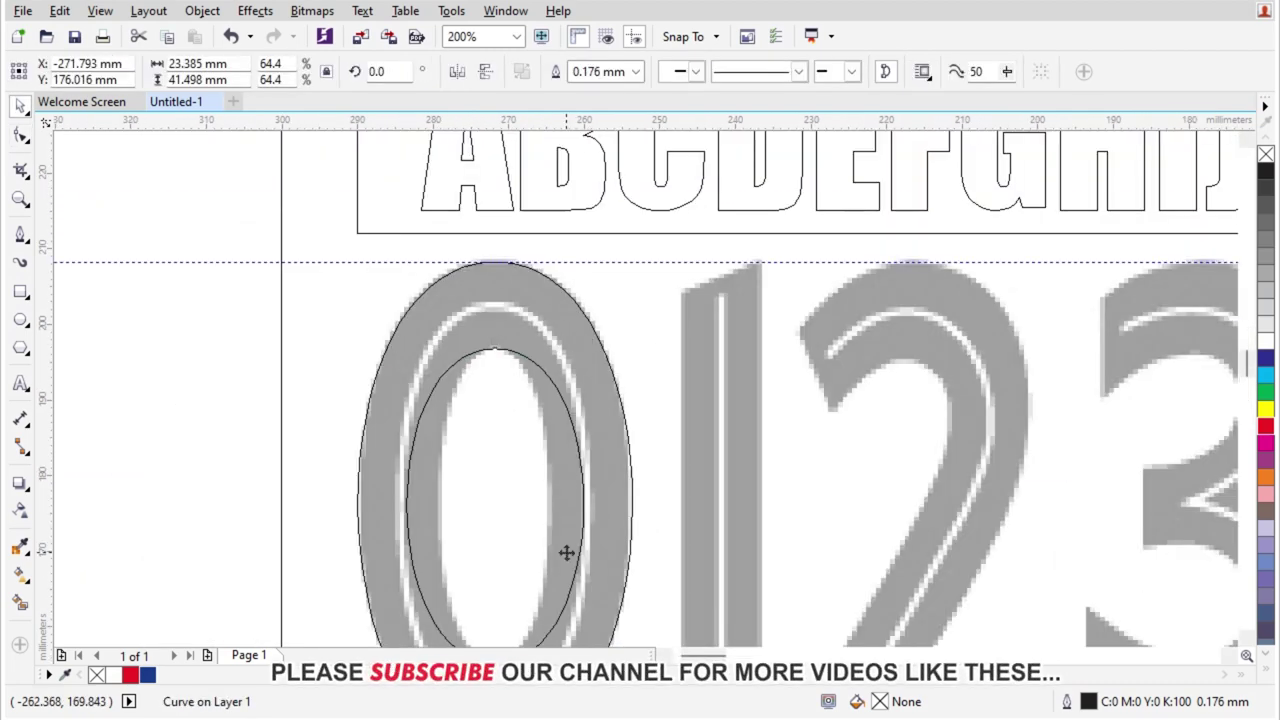
pyautogui.scroll(1, 565, 554)
pyautogui.moveTo(603, 458); pyautogui.dragTo(539, 475)
pyautogui.scroll(-1, 539, 475)
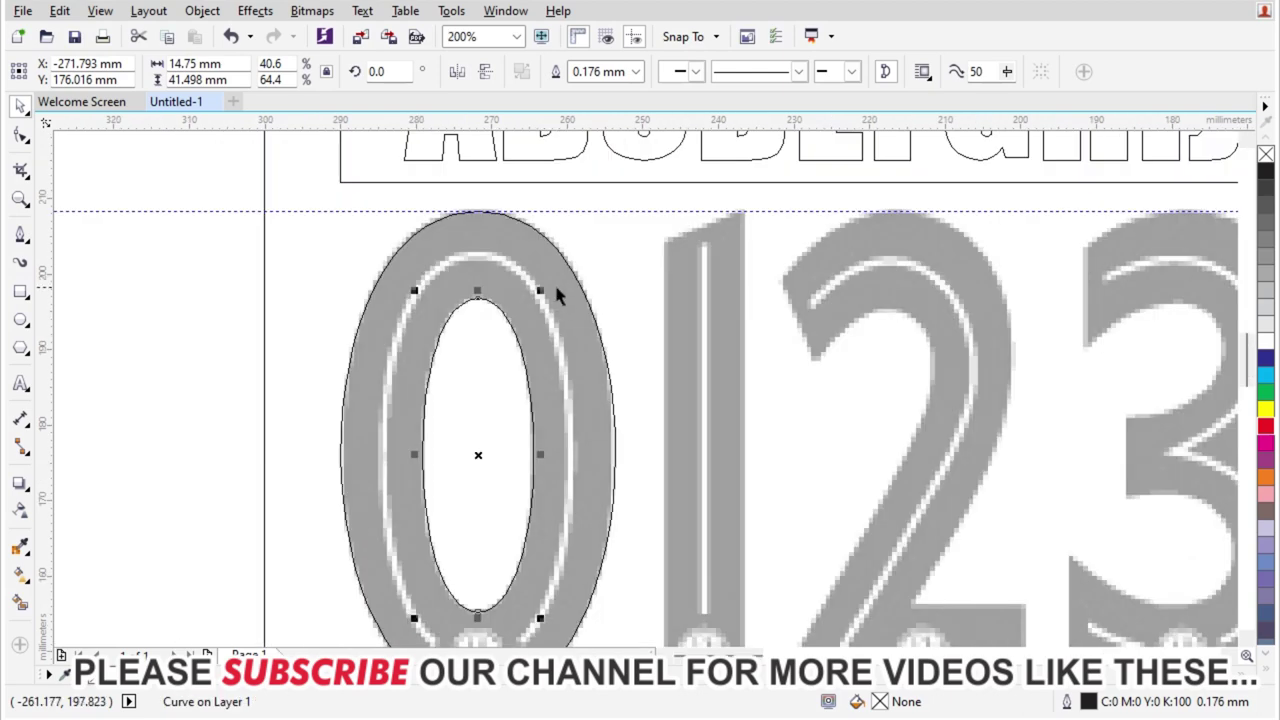
# - Make an enlarged copy of the inner oval and fit it to the 0's inline, about 24.7 mm wide and 53.9 mm high
pyautogui.moveTo(554, 282); pyautogui.dragTo(622, 248)
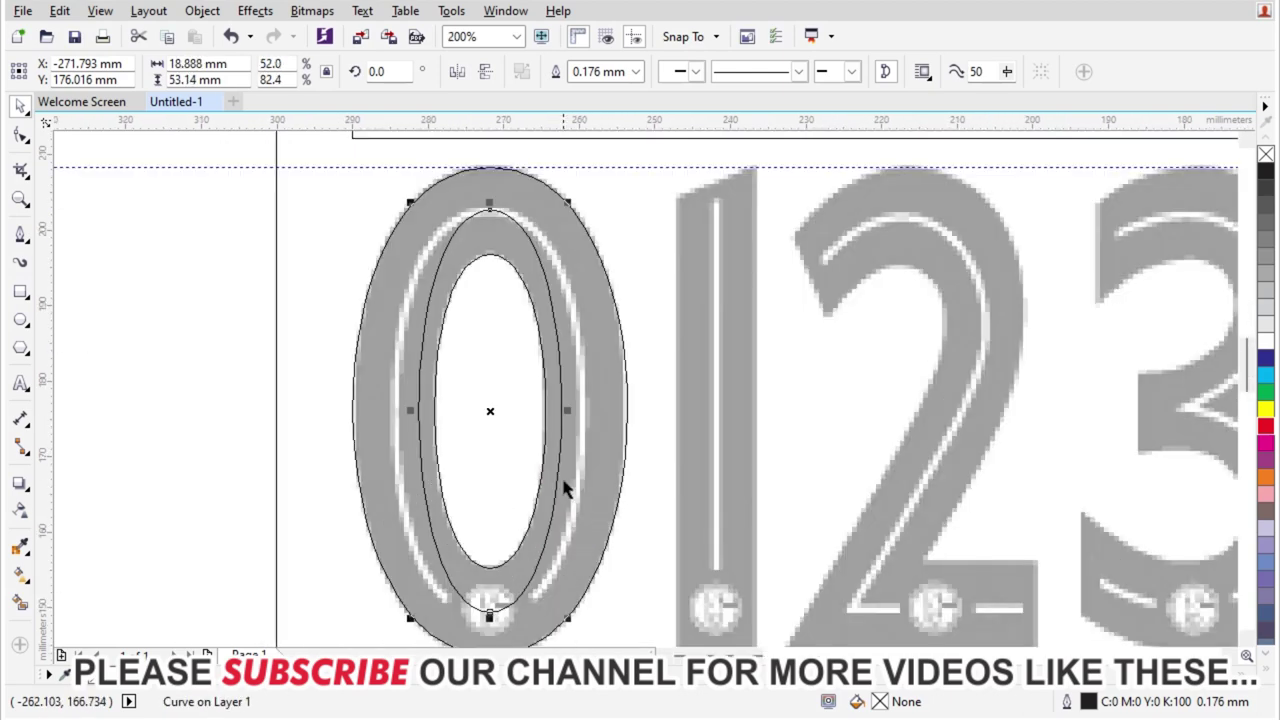
pyautogui.scroll(1, 565, 478)
pyautogui.moveTo(565, 350); pyautogui.dragTo(615, 390)
pyautogui.scroll(-1, 615, 390)
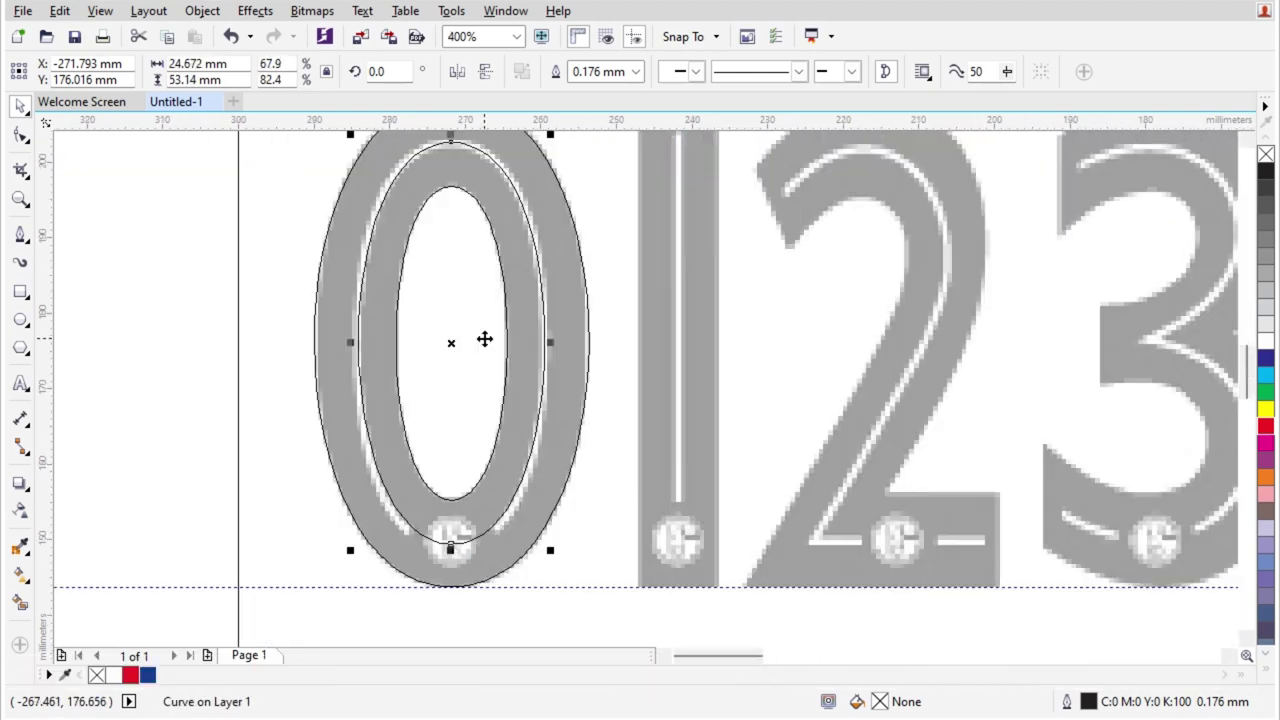
pyautogui.scroll(1, 460, 558)
pyautogui.moveTo(461, 520); pyautogui.dragTo(460, 531)
pyautogui.scroll(-1, 460, 531)
pyautogui.scroll(1, 569, 351)
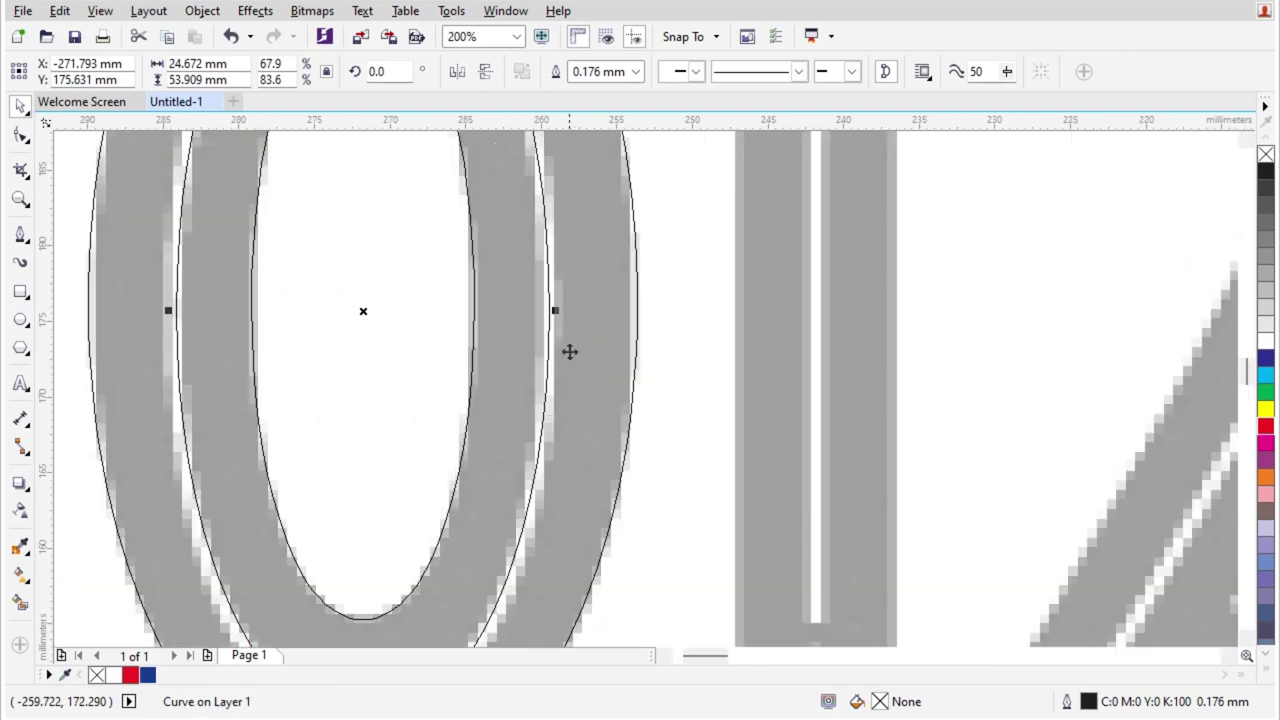
pyautogui.scroll(-1, 588, 274)
pyautogui.scroll(-1, 598, 208)
pyautogui.scroll(1, 678, 180)
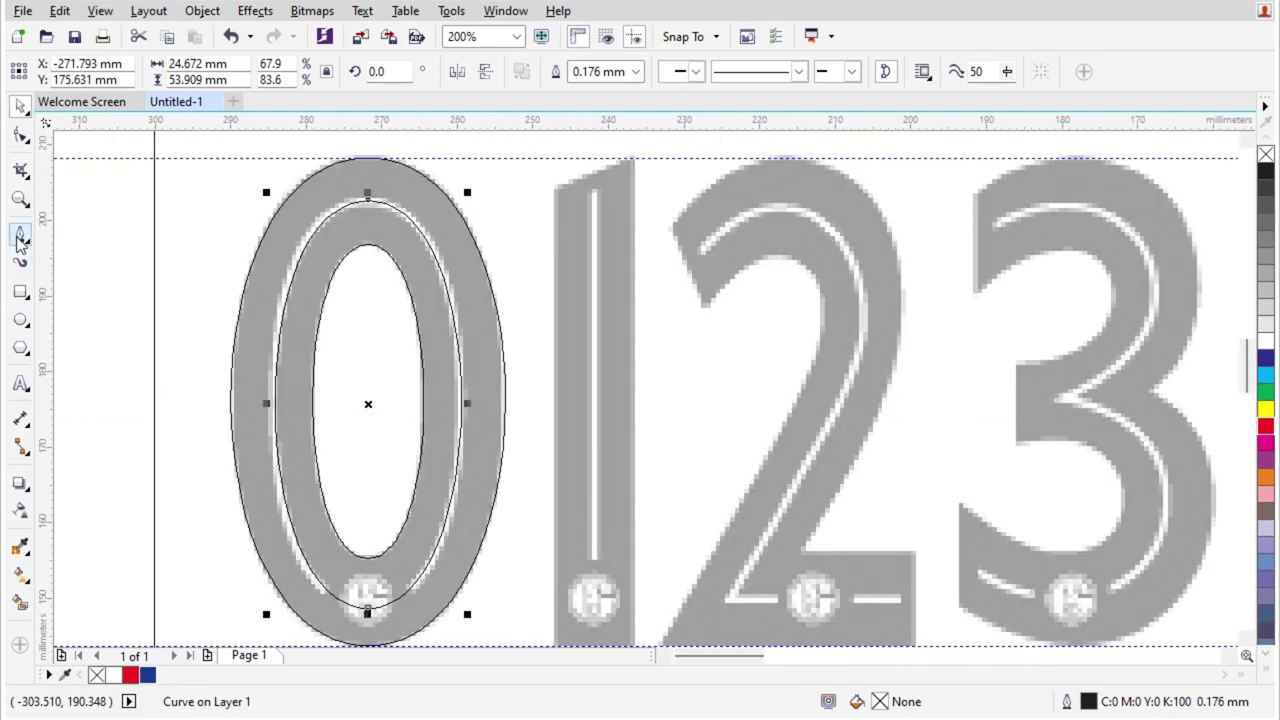
# - Trace the outer contour of the 1 as a closed shape with the Pen tool, from its slanted top to the lower guideline
pyautogui.click(20, 236)
pyautogui.scroll(1, 660, 129)
pyautogui.scroll(1, 551, 251)
pyautogui.click(541, 240)
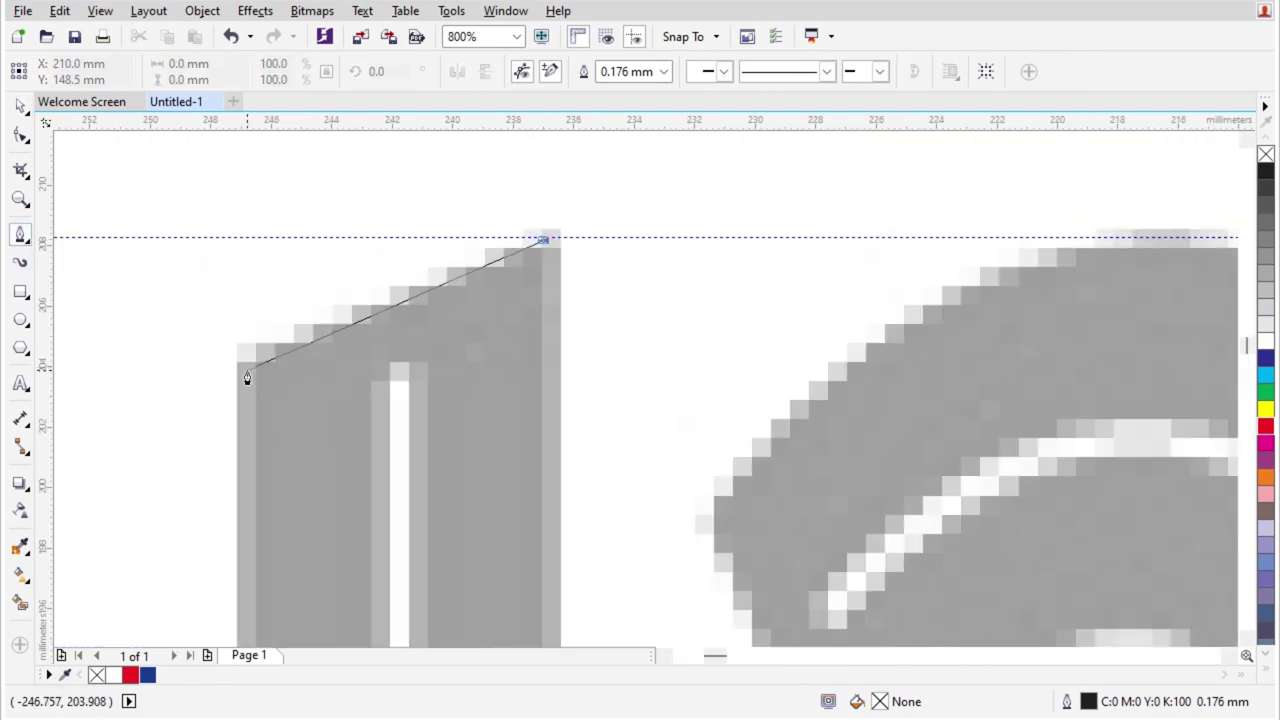
pyautogui.click(247, 377)
pyautogui.scroll(-2, 247, 377)
pyautogui.scroll(-1, 331, 600)
pyautogui.scroll(4, 344, 568)
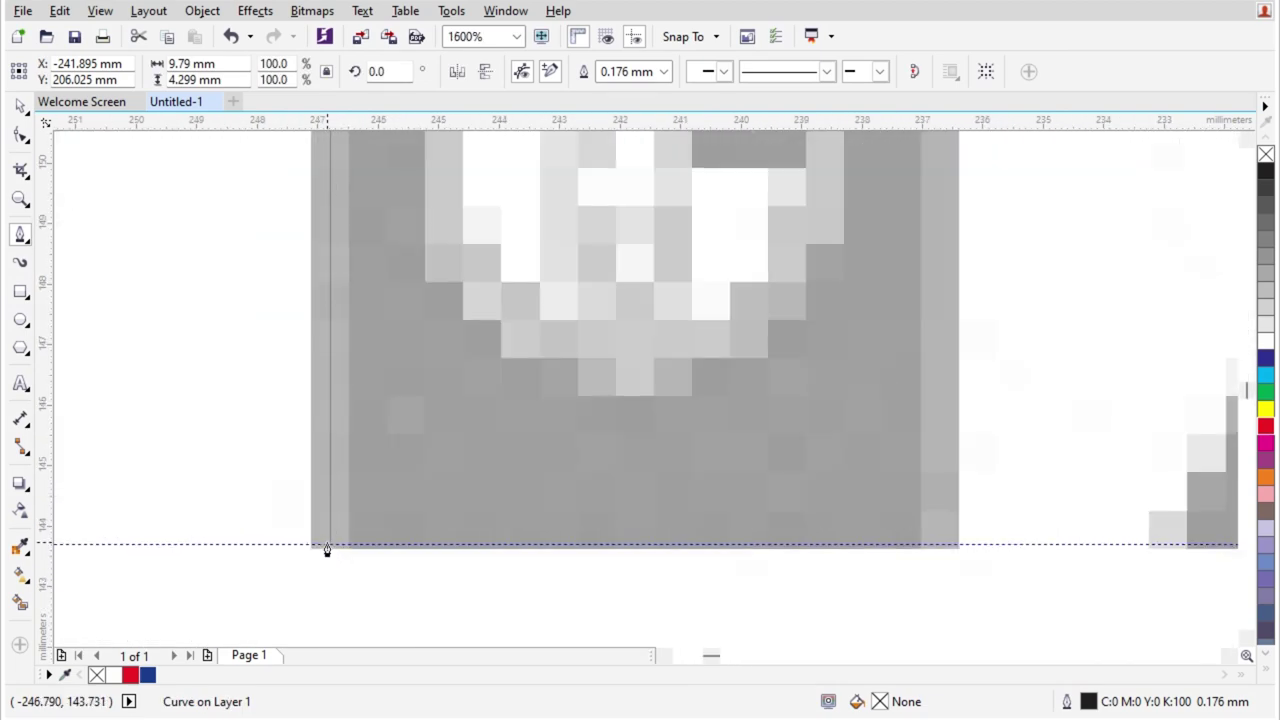
pyautogui.click(326, 549)
pyautogui.scroll(-1, 326, 549)
pyautogui.scroll(-2, 826, 611)
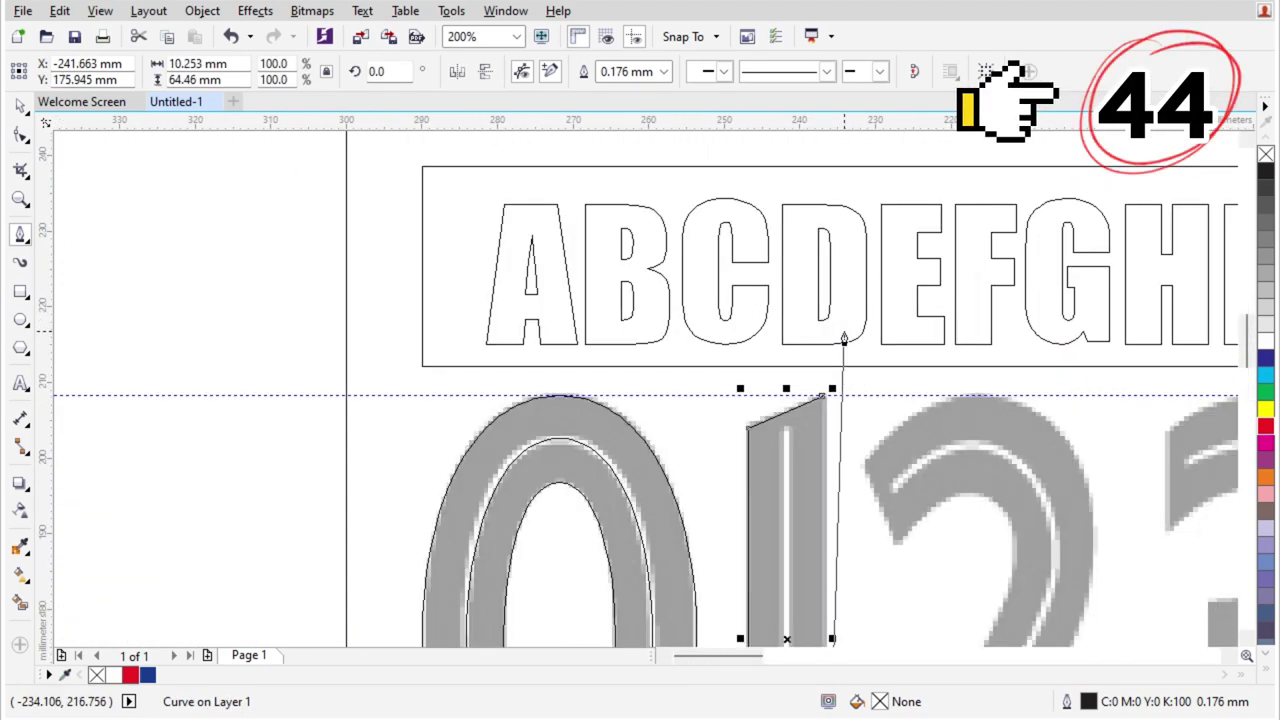
pyautogui.click(823, 397)
# - Start tracing the 2 with the Pen tool along its upper stroke end and around the inner curve
pyautogui.scroll(2, 872, 455)
pyautogui.click(520, 214)
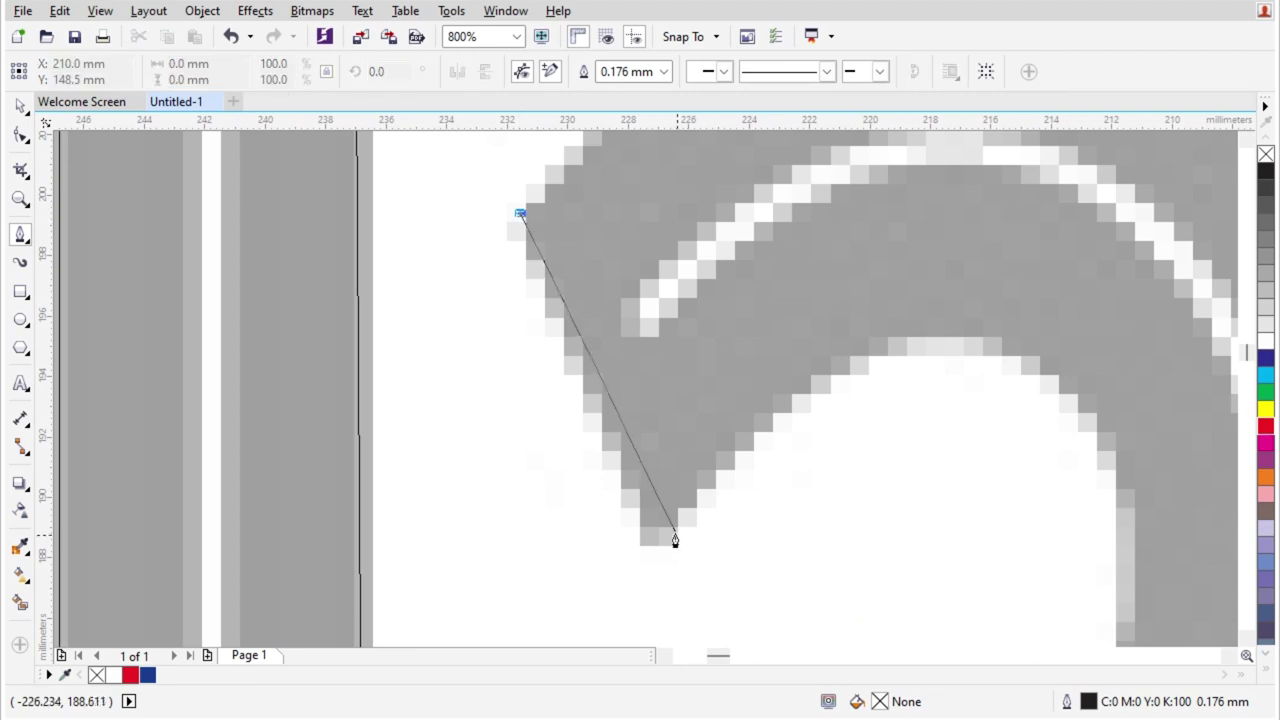
pyautogui.click(664, 537)
pyautogui.moveTo(918, 345); pyautogui.dragTo(1040, 334)
pyautogui.scroll(-2, 1000, 437)
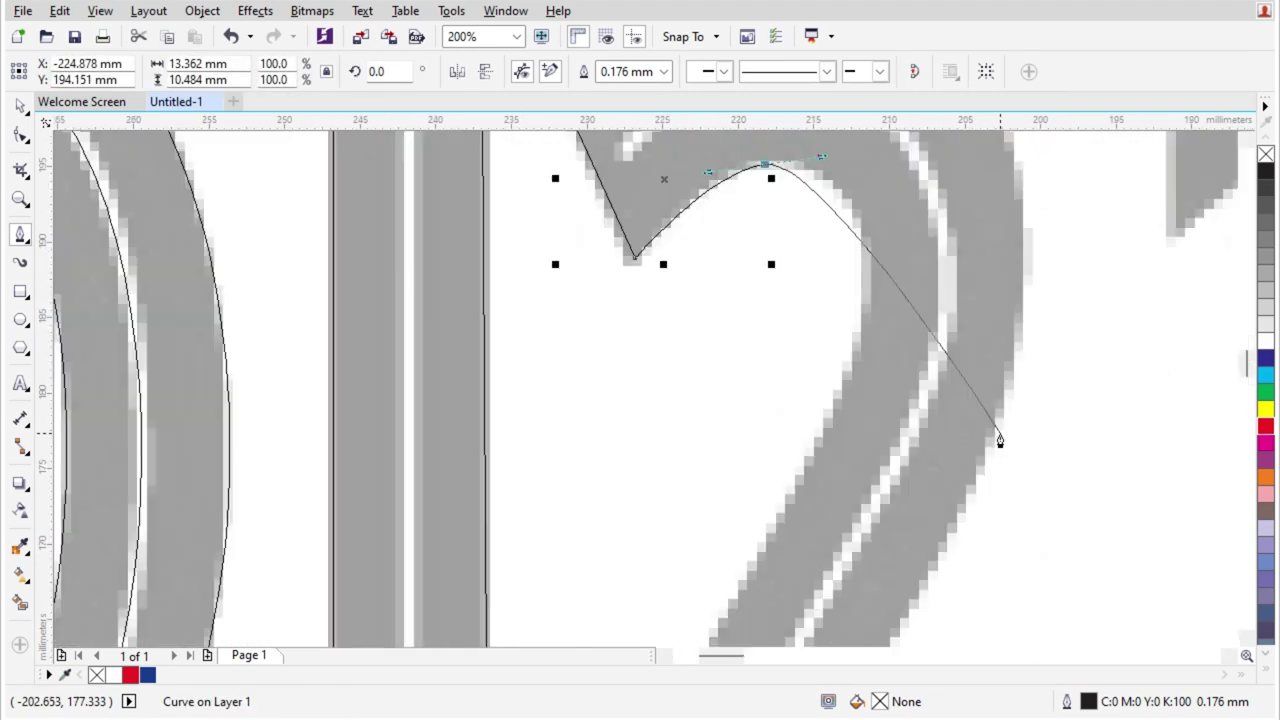
pyautogui.scroll(1, 800, 316)
pyautogui.moveTo(791, 371); pyautogui.dragTo(757, 500)
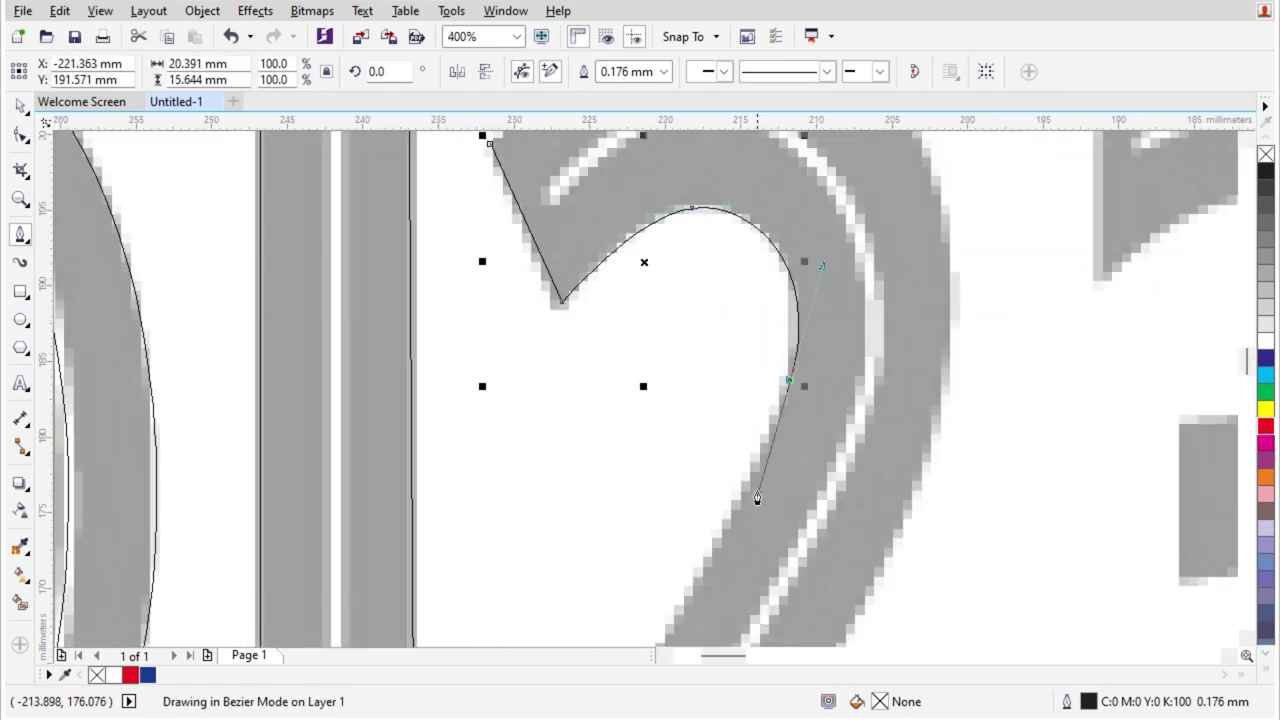
# - Trace the 2's inner diagonal edge, its base along the lower guideline, and the foot's right and upper edges
pyautogui.scroll(-2, 757, 500)
pyautogui.scroll(4, 681, 545)
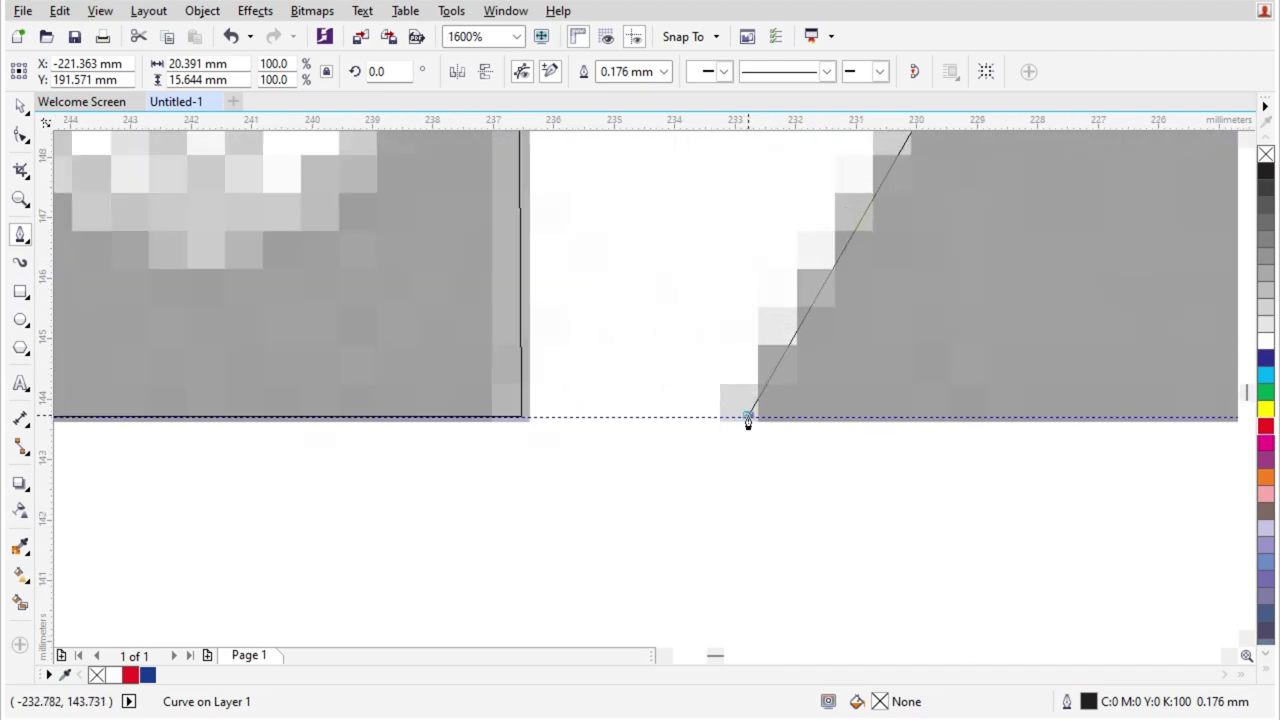
pyautogui.click(748, 421)
pyautogui.scroll(-3, 680, 425)
pyautogui.scroll(2, 905, 457)
pyautogui.click(810, 458)
pyautogui.scroll(-1, 810, 458)
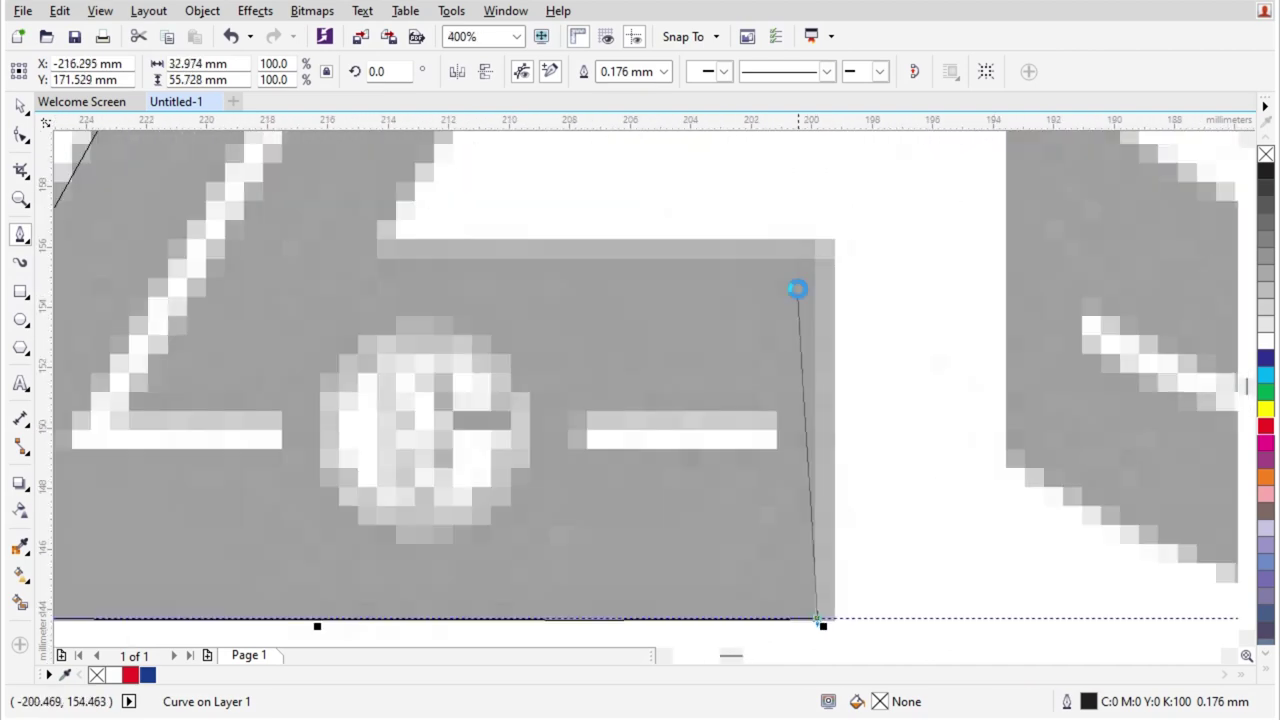
pyautogui.click(376, 251)
pyautogui.scroll(-3, 376, 251)
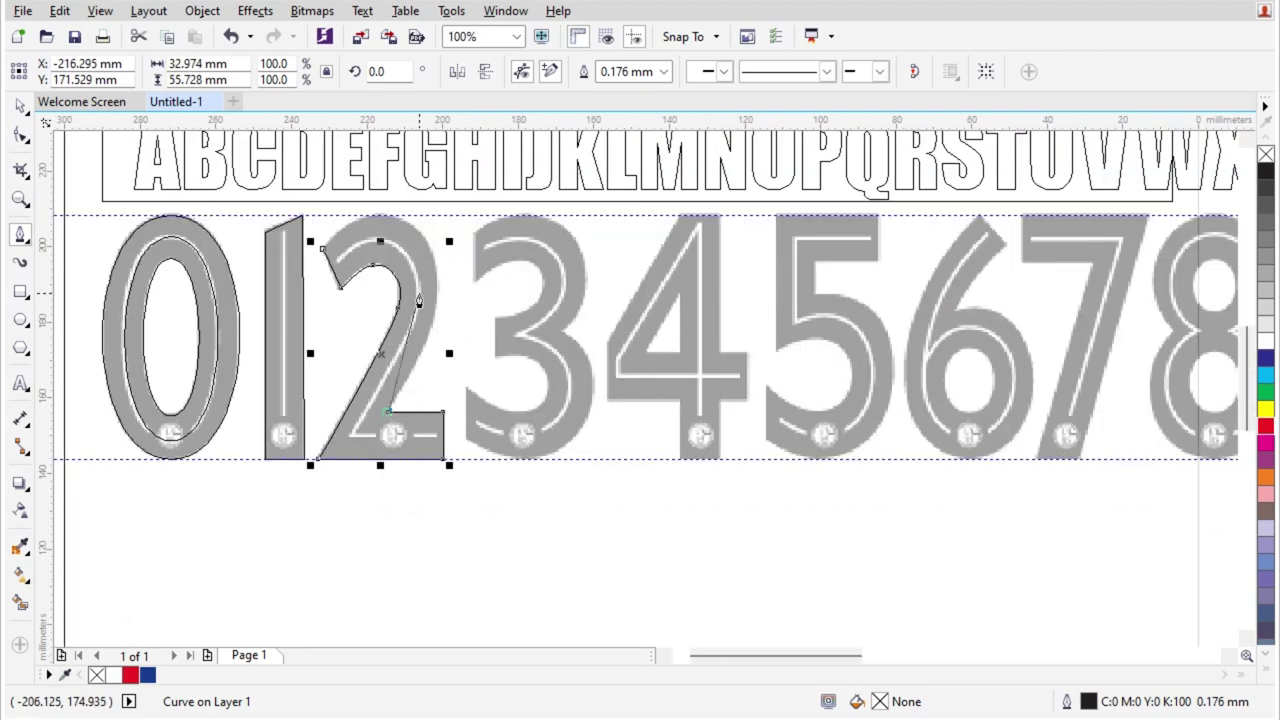
# - Trace the 2's outer curve up and over the top guideline, closing the outline at the upper stroke end
pyautogui.scroll(2, 437, 512)
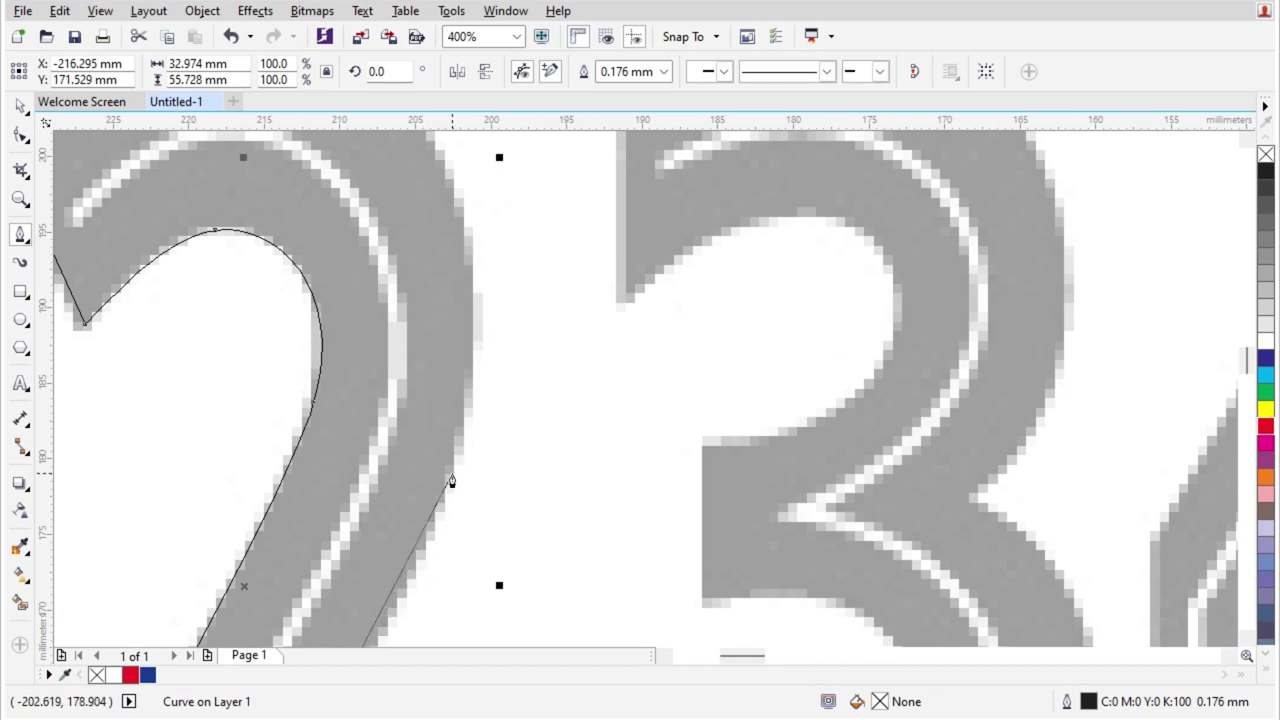
pyautogui.scroll(-1, 497, 352)
pyautogui.scroll(1, 460, 286)
pyautogui.moveTo(451, 286); pyautogui.dragTo(389, 214)
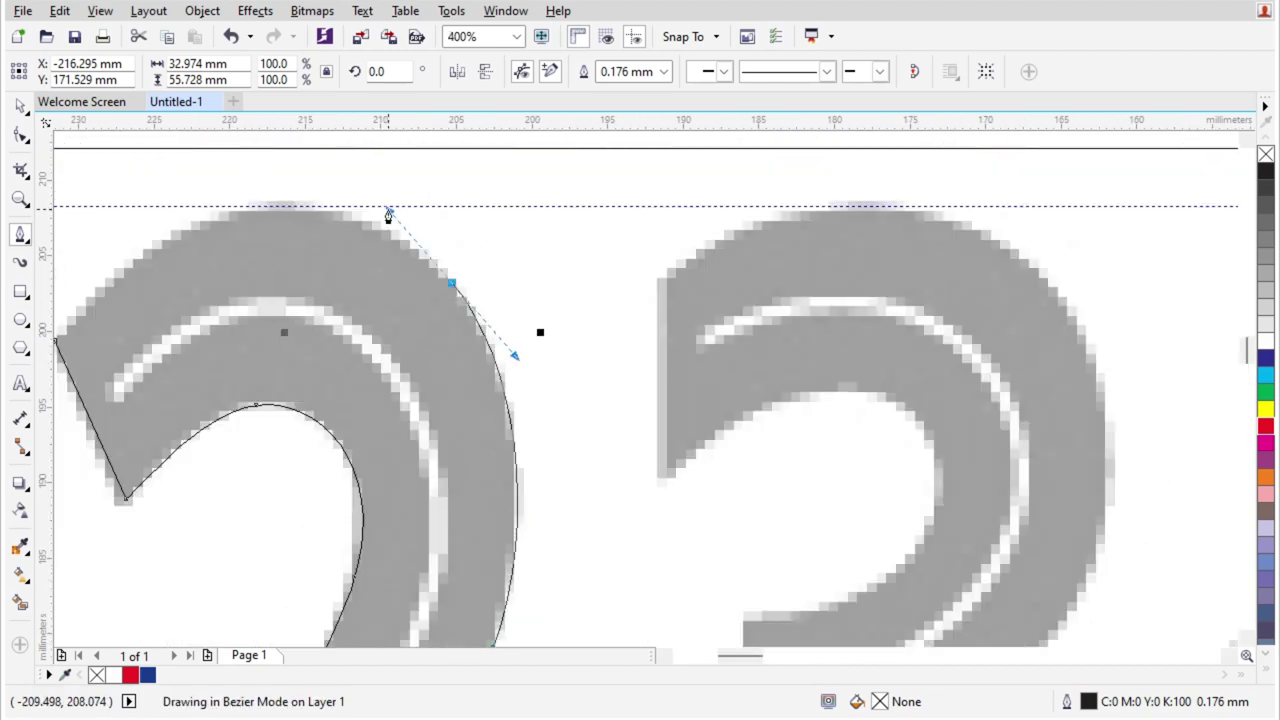
pyautogui.scroll(-1, 389, 214)
pyautogui.scroll(2, 363, 262)
pyautogui.moveTo(426, 252); pyautogui.dragTo(288, 328)
pyautogui.scroll(-2, 252, 275)
pyautogui.scroll(1, 551, 317)
pyautogui.scroll(-1, 523, 303)
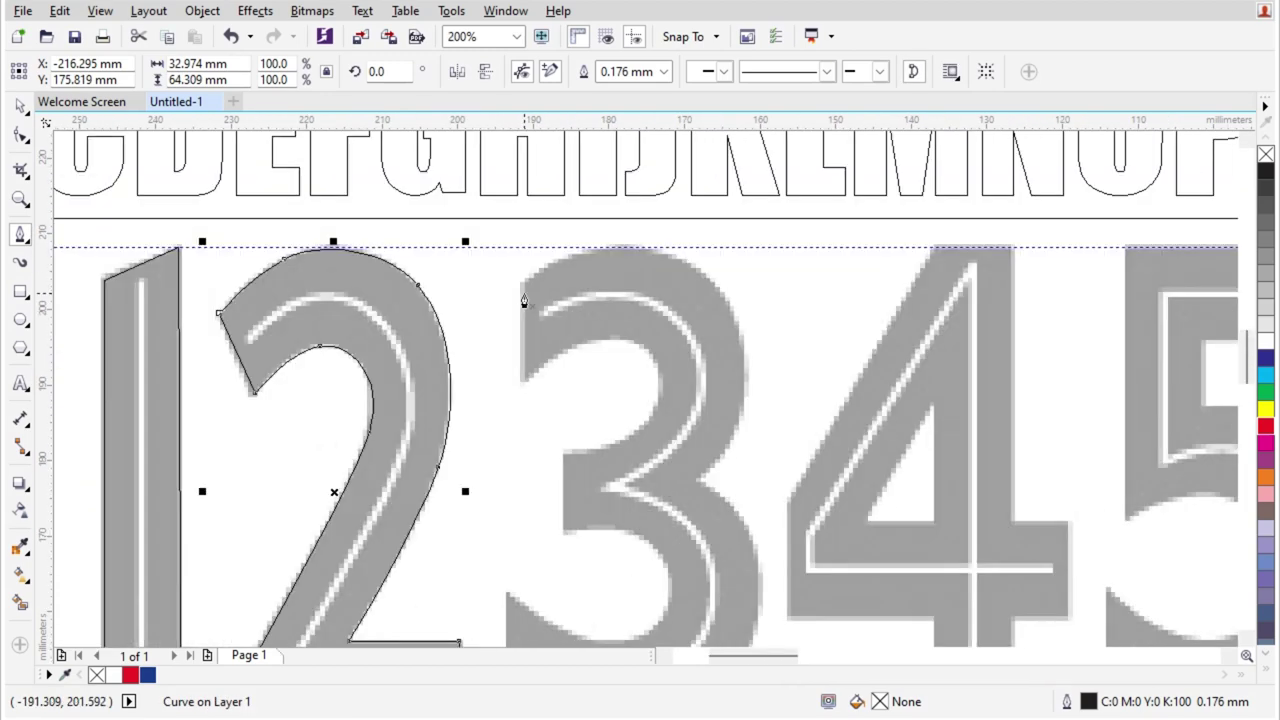
# - Start the 3 with the Pen tool, tracing its upper stroke end and upper inner curve to the middle bar
pyautogui.scroll(2, 523, 303)
pyautogui.click(520, 268)
pyautogui.scroll(-1, 520, 268)
pyautogui.scroll(1, 534, 467)
pyautogui.click(506, 461)
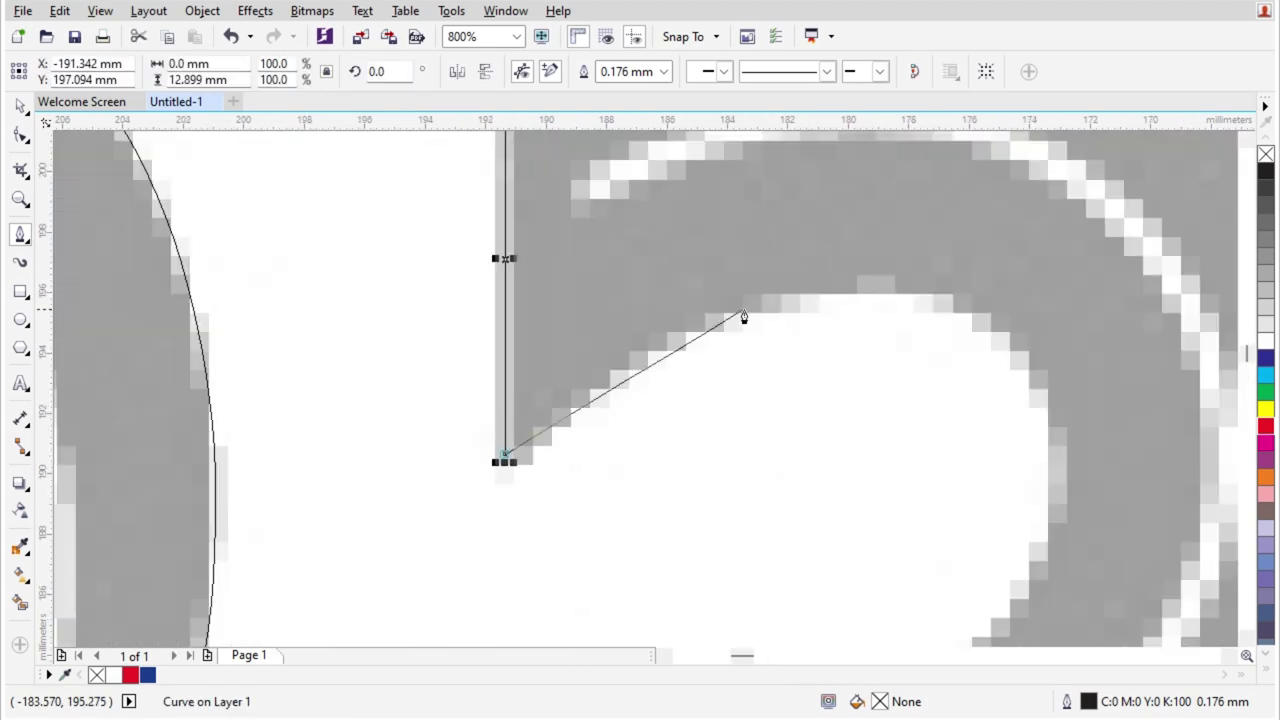
pyautogui.moveTo(814, 294); pyautogui.dragTo(953, 274)
pyautogui.scroll(-2, 894, 337)
pyautogui.scroll(2, 931, 337)
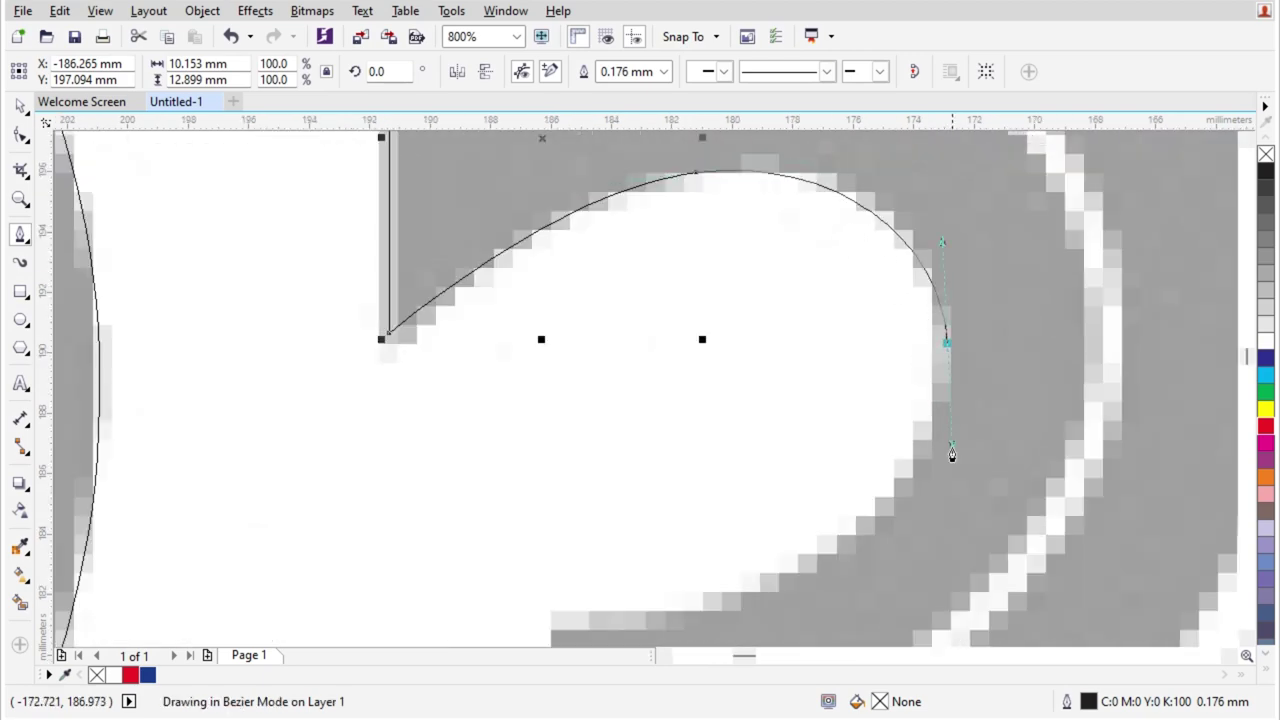
pyautogui.scroll(-2, 951, 457)
pyautogui.scroll(2, 843, 457)
pyautogui.moveTo(826, 474); pyautogui.dragTo(622, 512)
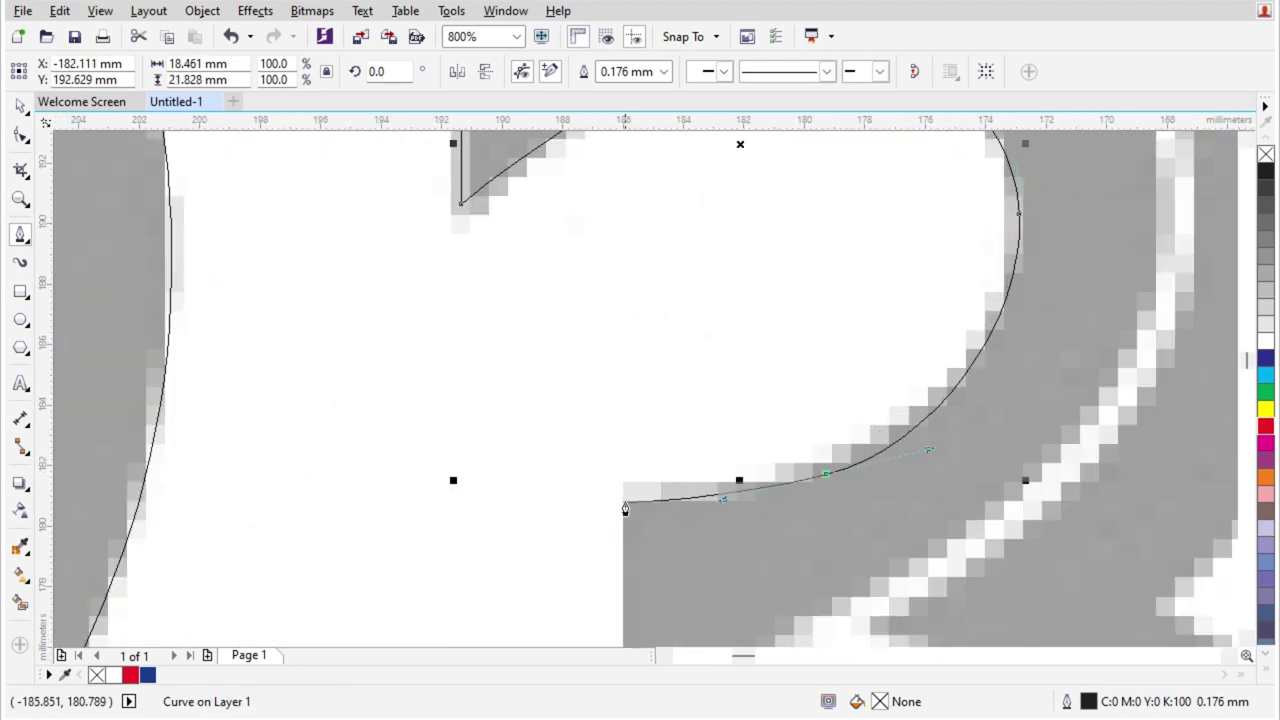
# - Trace the end of the 3's middle bar and the lower inner curve to the tip of the lower stroke
pyautogui.scroll(-2, 622, 512)
pyautogui.scroll(2, 548, 425)
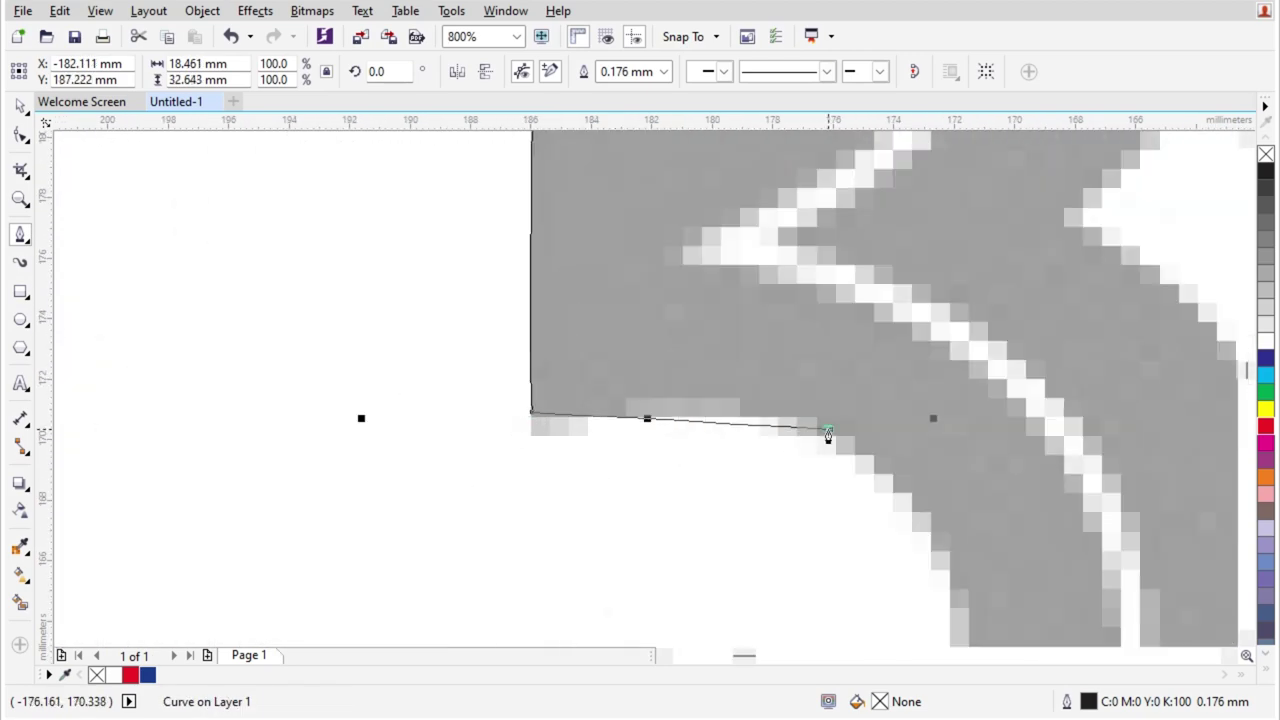
pyautogui.moveTo(828, 429); pyautogui.dragTo(893, 502)
pyautogui.scroll(-2, 895, 481)
pyautogui.scroll(2, 849, 509)
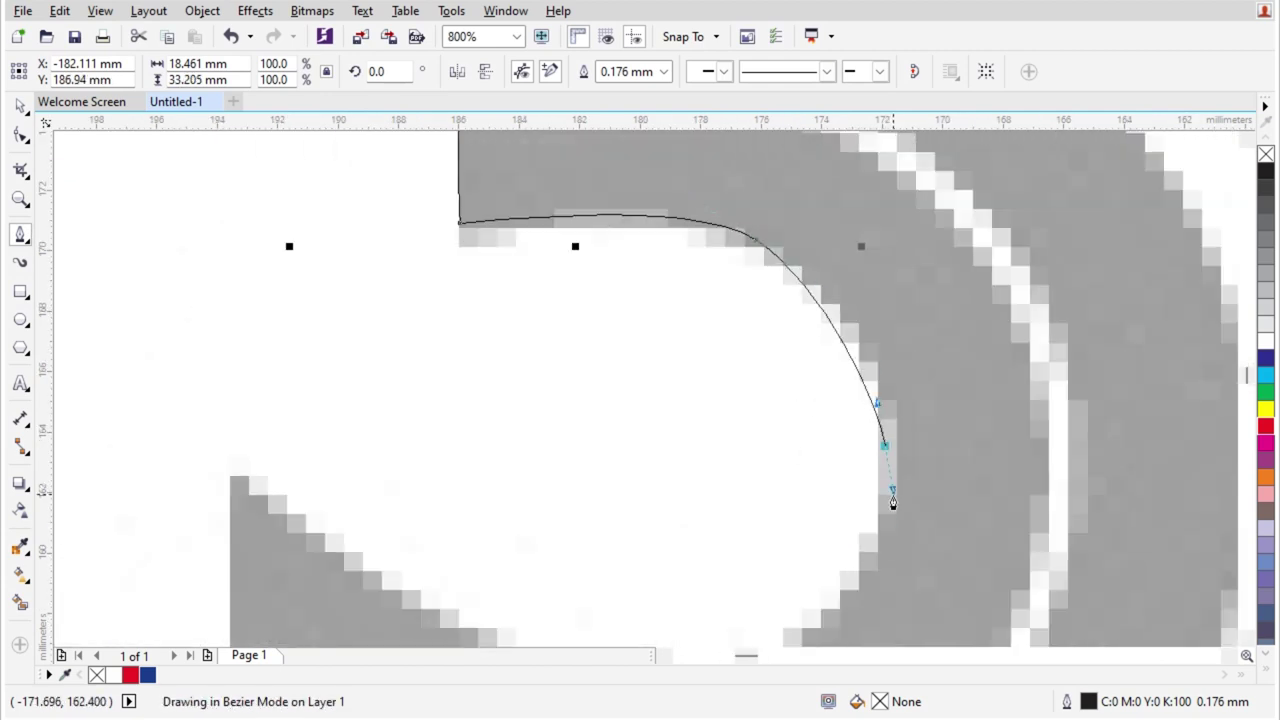
pyautogui.moveTo(901, 566); pyautogui.dragTo(901, 566)
pyautogui.scroll(-2, 895, 525)
pyautogui.scroll(2, 862, 573)
pyautogui.moveTo(717, 528); pyautogui.dragTo(526, 496)
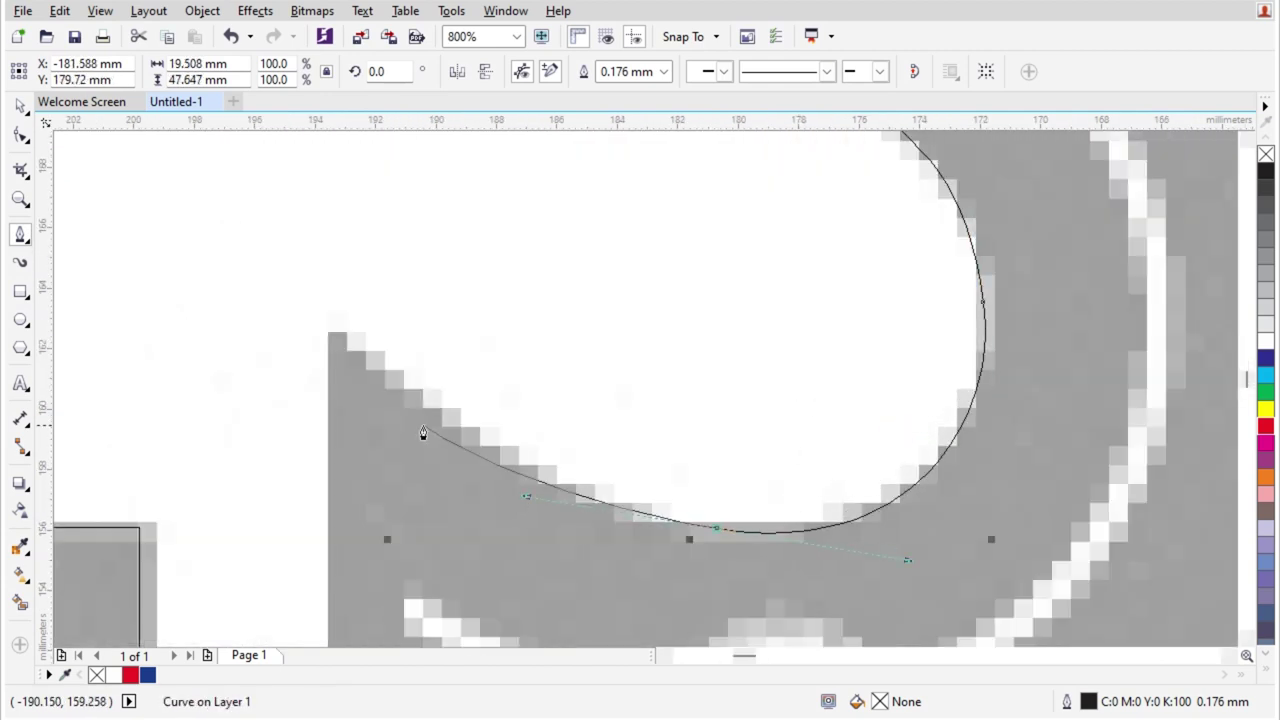
pyautogui.scroll(-2, 334, 333)
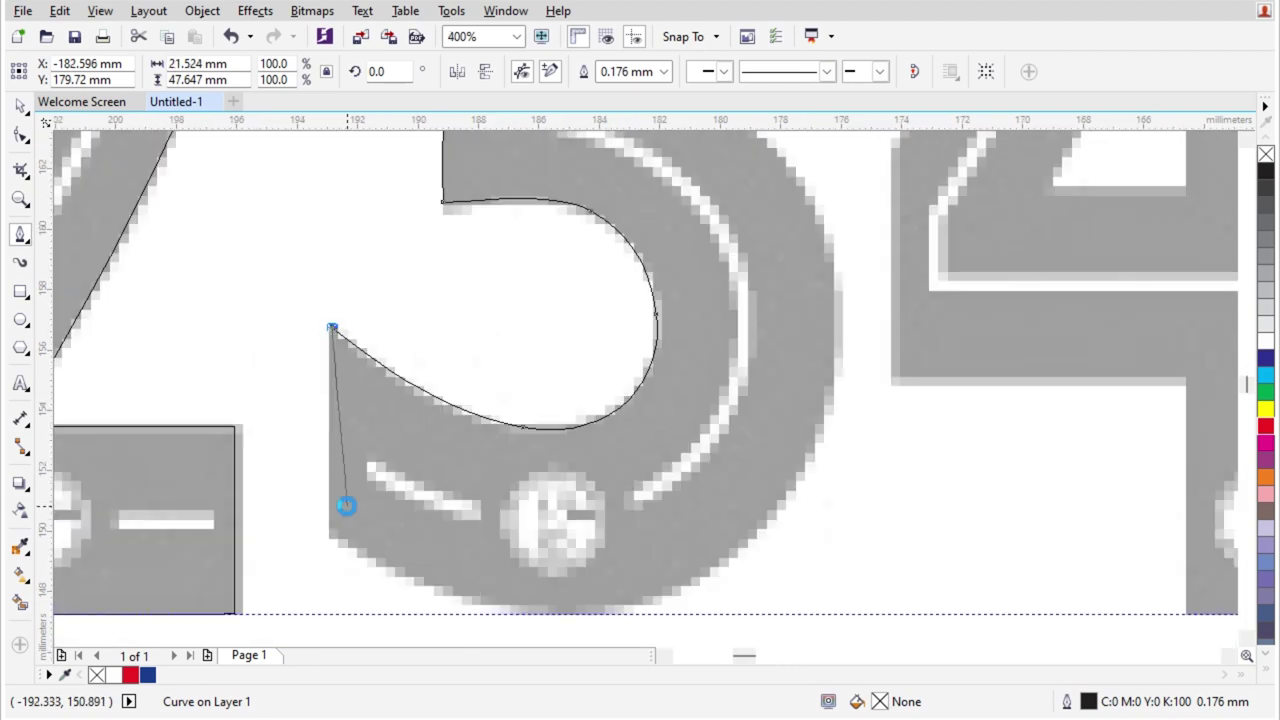
# - Trace the 3's lower stroke end and the outer curve of the lower bowl up to the side notch
pyautogui.scroll(2, 343, 503)
pyautogui.scroll(-2, 317, 565)
pyautogui.scroll(2, 373, 603)
pyautogui.moveTo(517, 594); pyautogui.dragTo(736, 588)
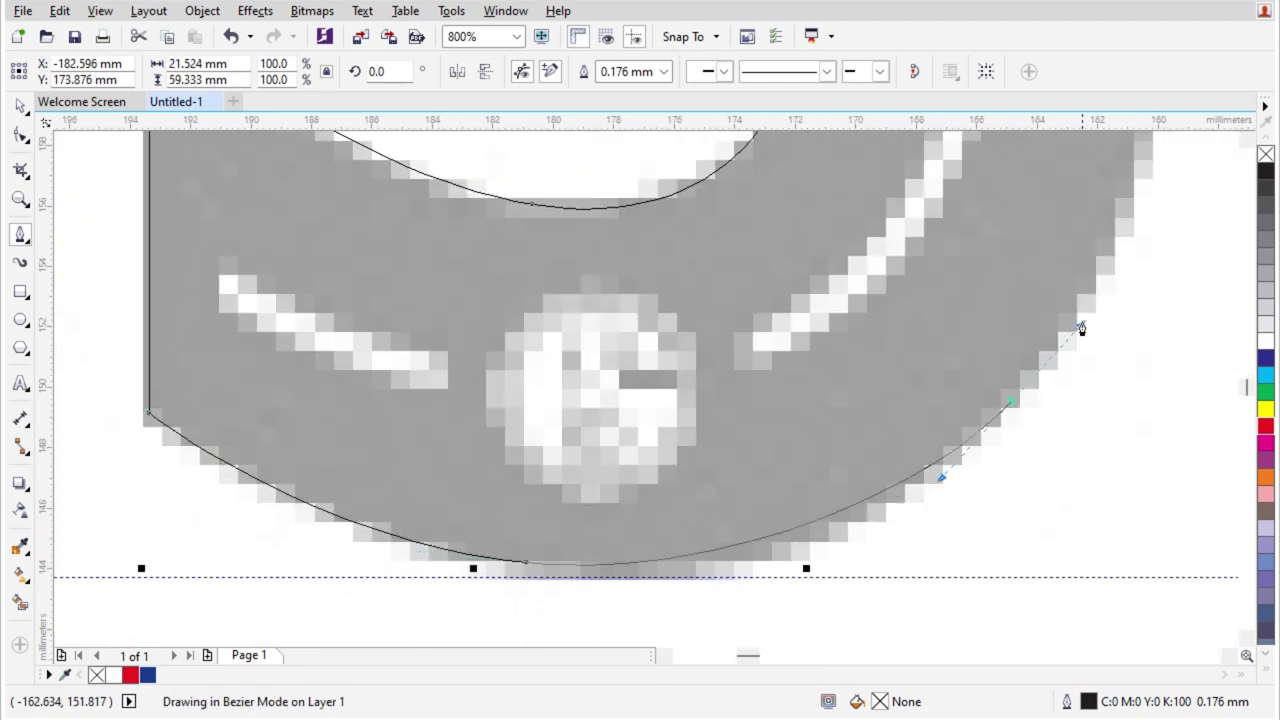
pyautogui.moveTo(1010, 400); pyautogui.dragTo(1116, 282)
pyautogui.scroll(-2, 1017, 351)
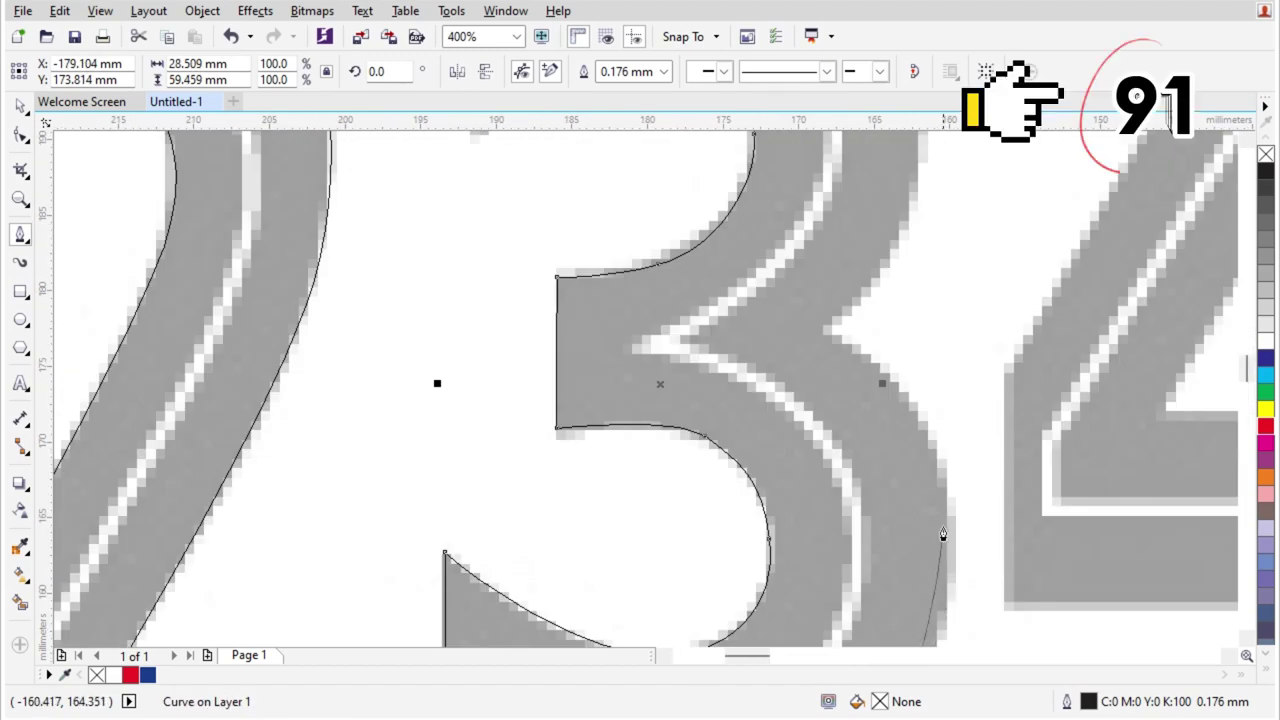
pyautogui.scroll(1, 855, 352)
pyautogui.scroll(-2, 760, 366)
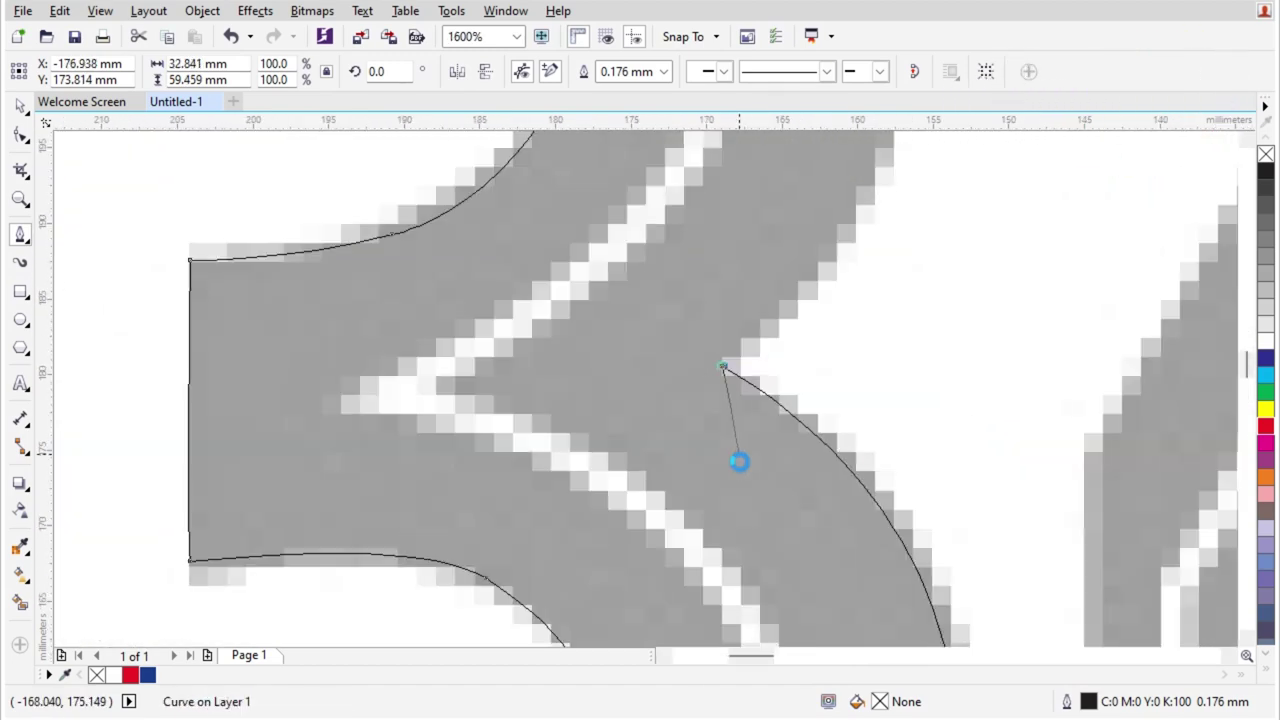
# - Trace the outer curve of the 3's upper bowl over the top and close the outline at the starting node
pyautogui.moveTo(791, 282); pyautogui.dragTo(797, 234)
pyautogui.scroll(-2, 785, 403)
pyautogui.scroll(3, 761, 343)
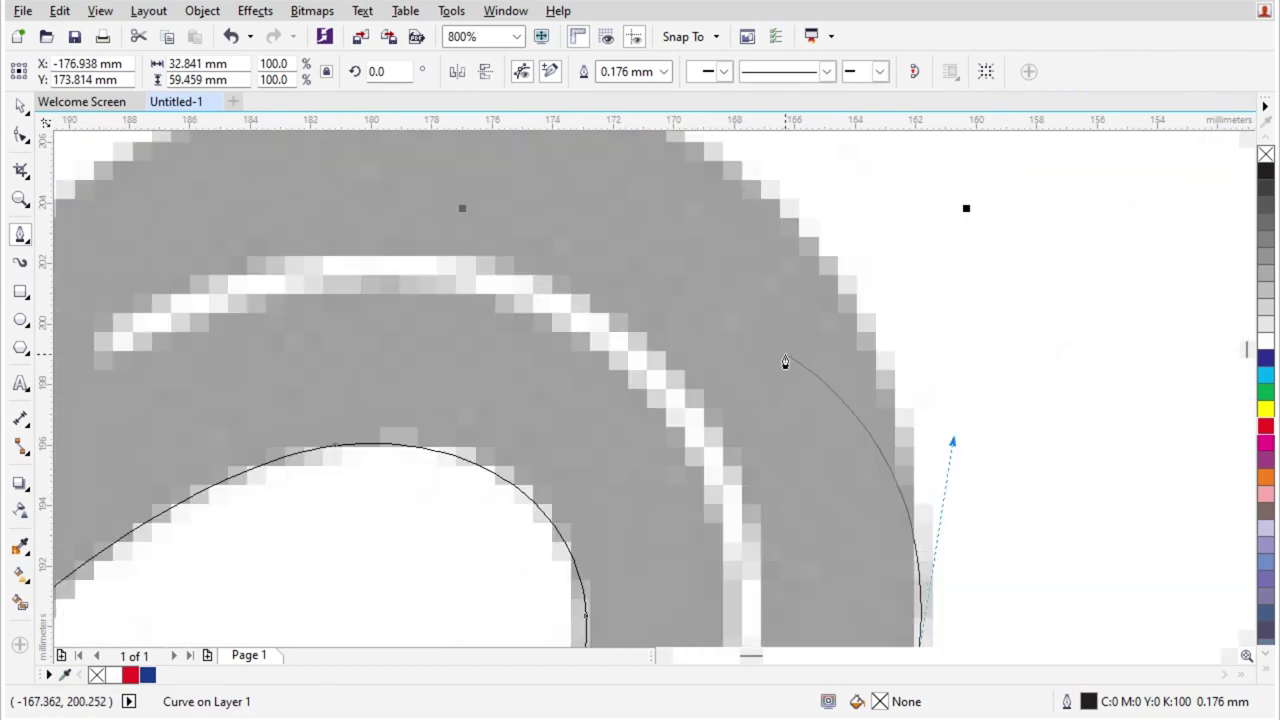
pyautogui.scroll(-1, 786, 366)
pyautogui.scroll(1, 700, 246)
pyautogui.moveTo(717, 240); pyautogui.dragTo(490, 157)
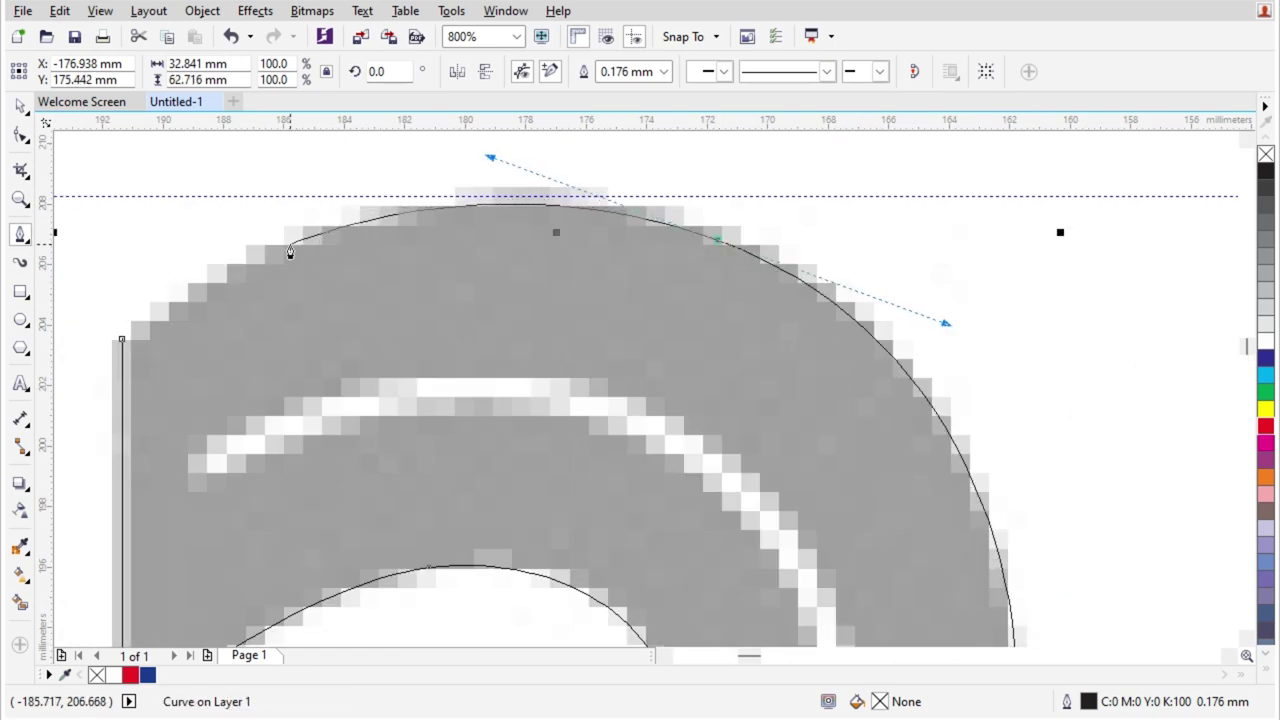
pyautogui.moveTo(247, 256); pyautogui.dragTo(200, 280)
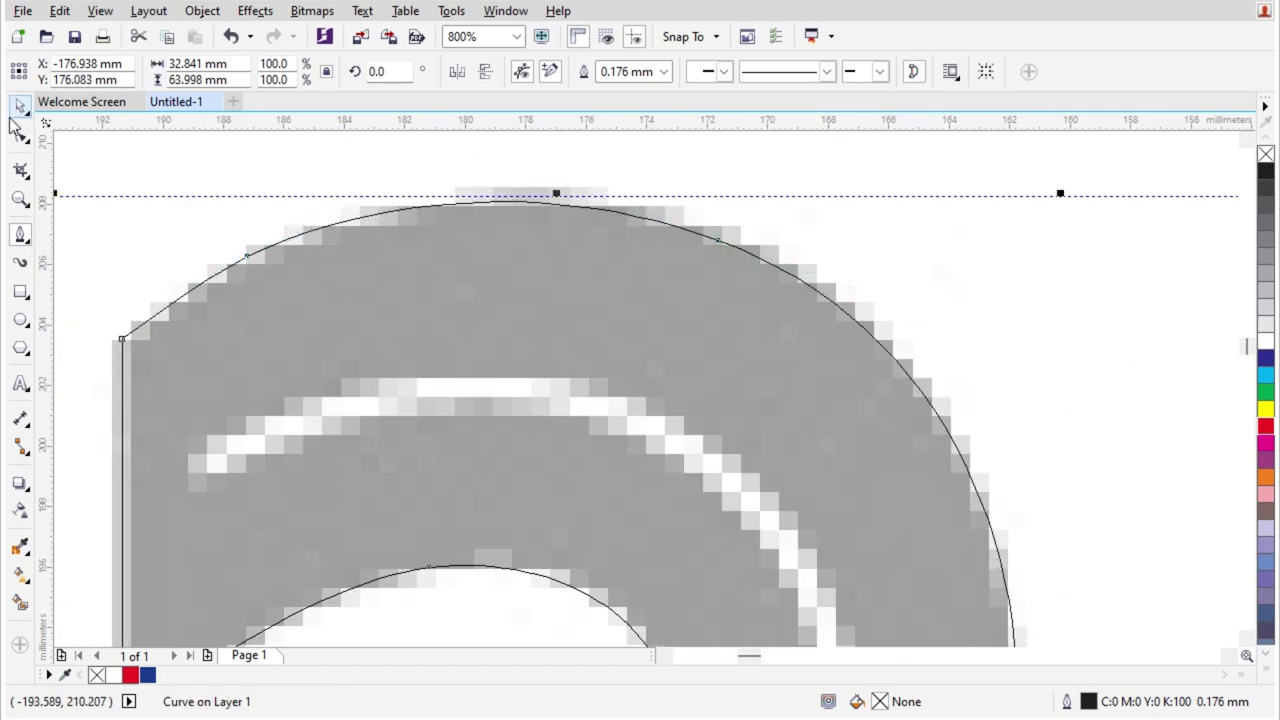
# - Add a node near the crest of the 3's top curve with the Shape tool and delete the redundant neighbouring node
pyautogui.click(20, 134)
pyautogui.doubleClick(577, 208)
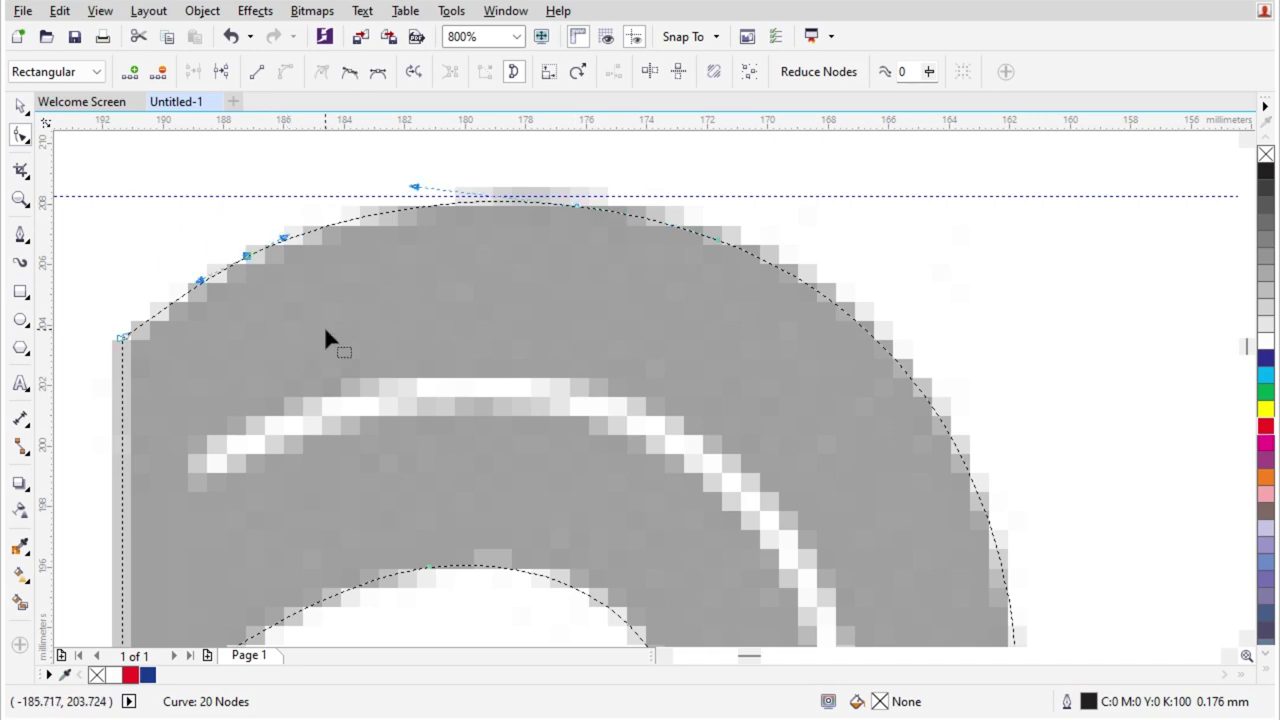
pyautogui.press('Delete')
pyautogui.scroll(-1, 339, 267)
pyautogui.scroll(1, 414, 426)
pyautogui.scroll(-1, 505, 382)
pyautogui.scroll(1, 529, 494)
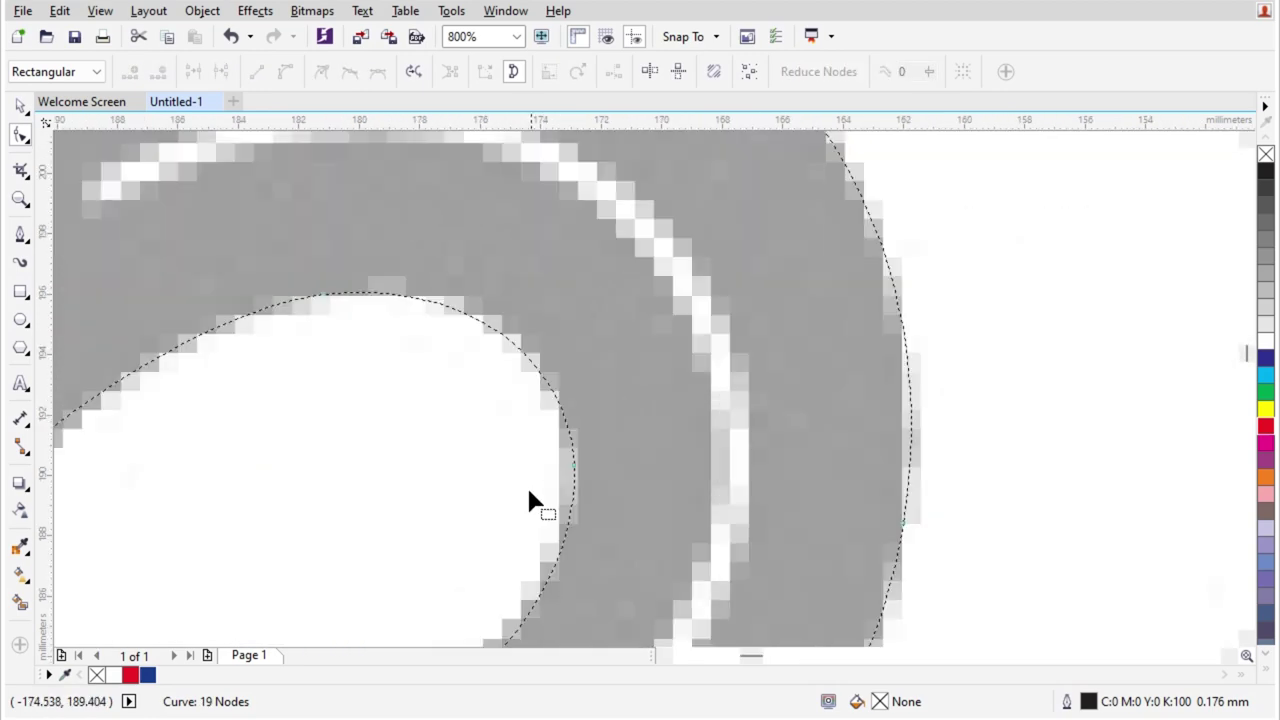
# - Add a node on the 3's upper inner curve and delete the surplus nodes beside it to smooth the contour
pyautogui.doubleClick(548, 385)
pyautogui.moveTo(311, 240); pyautogui.dragTo(330, 362)
pyautogui.press('Delete')
pyautogui.scroll(-1, 495, 282)
pyautogui.scroll(1, 538, 416)
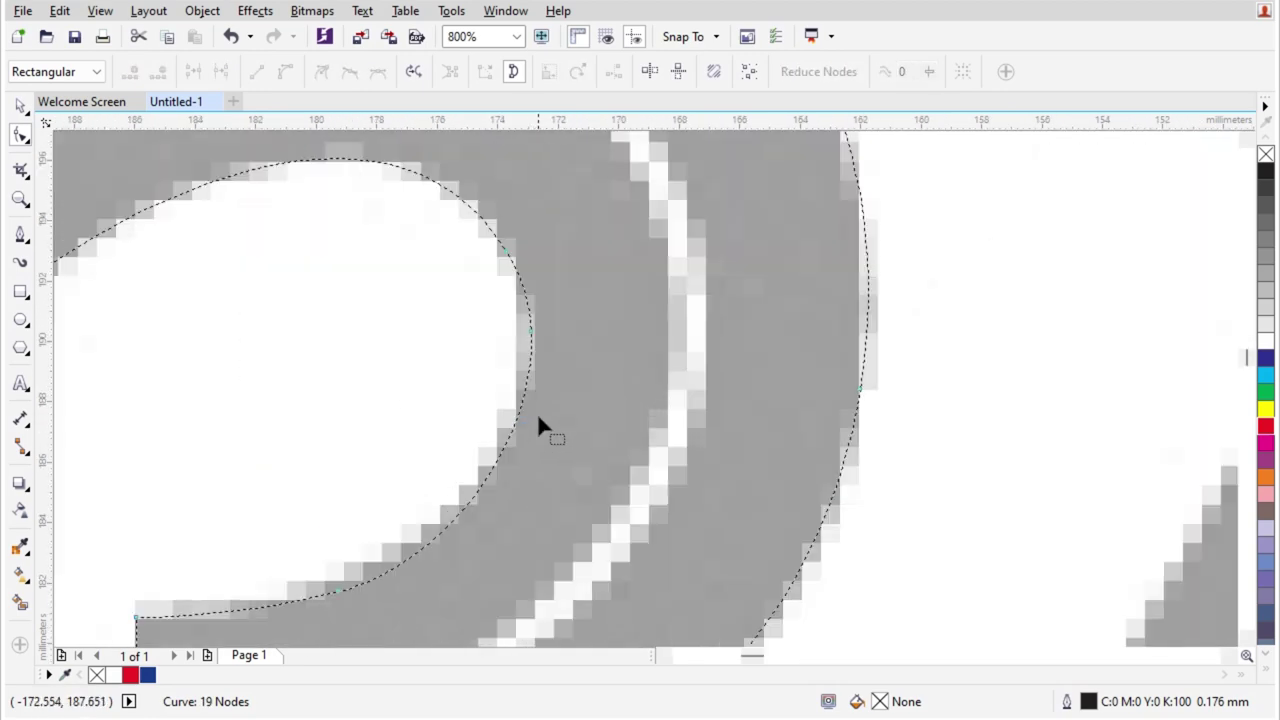
pyautogui.press('Delete')
pyautogui.scroll(-1, 554, 314)
pyautogui.scroll(1, 425, 540)
pyautogui.scroll(-1, 447, 350)
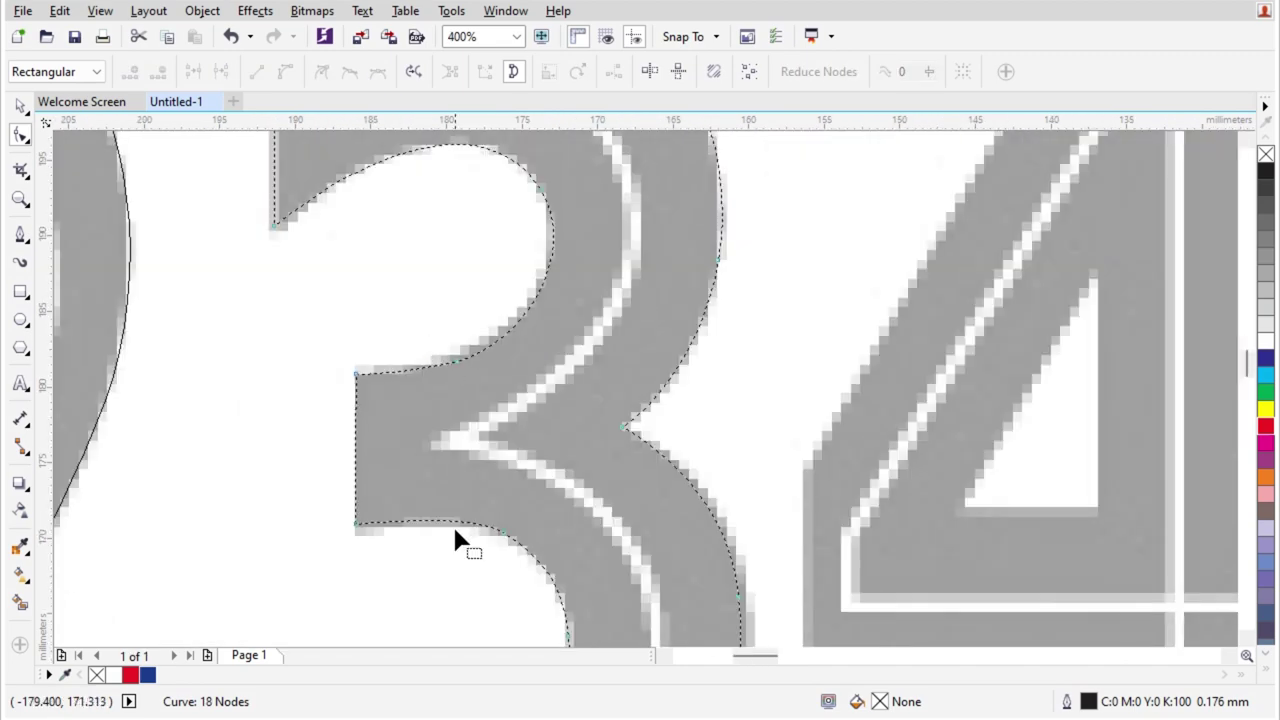
# - Smooth the 3's lower inner curve by adding replacement nodes and deleting the surplus nodes around them
pyautogui.scroll(1, 455, 523)
pyautogui.scroll(-1, 374, 336)
pyautogui.scroll(1, 528, 482)
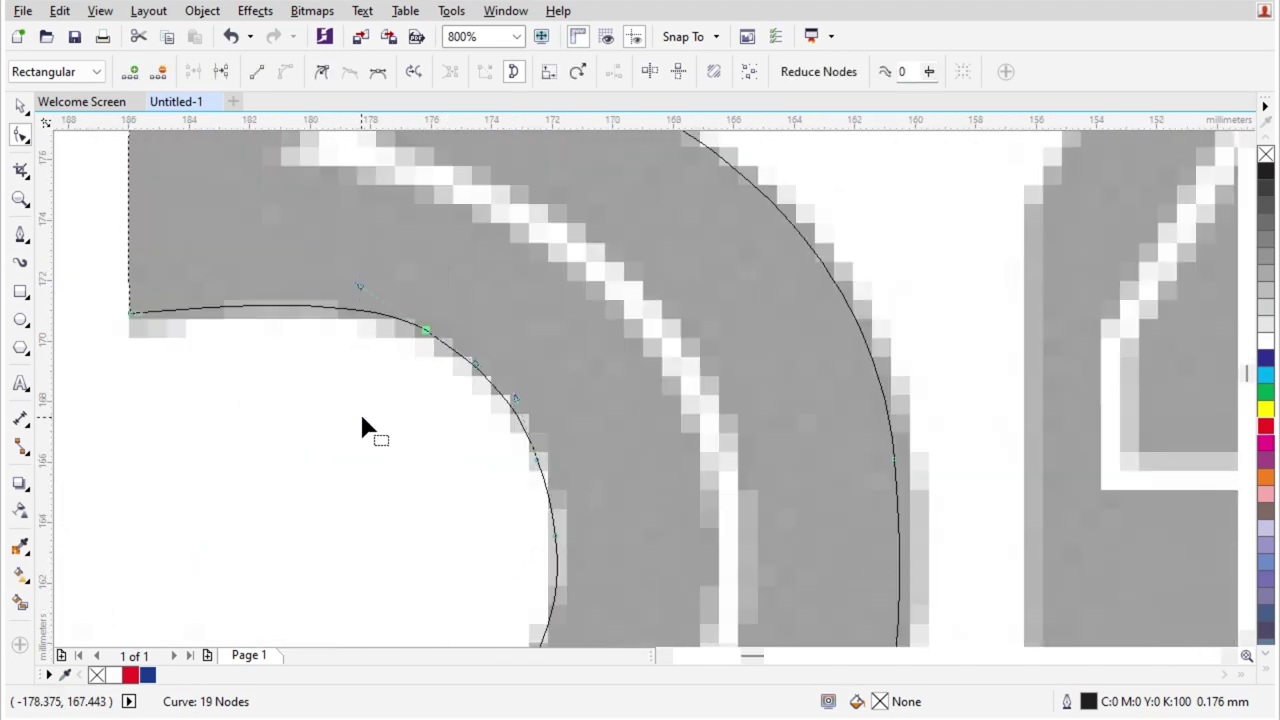
pyautogui.scroll(-1, 494, 435)
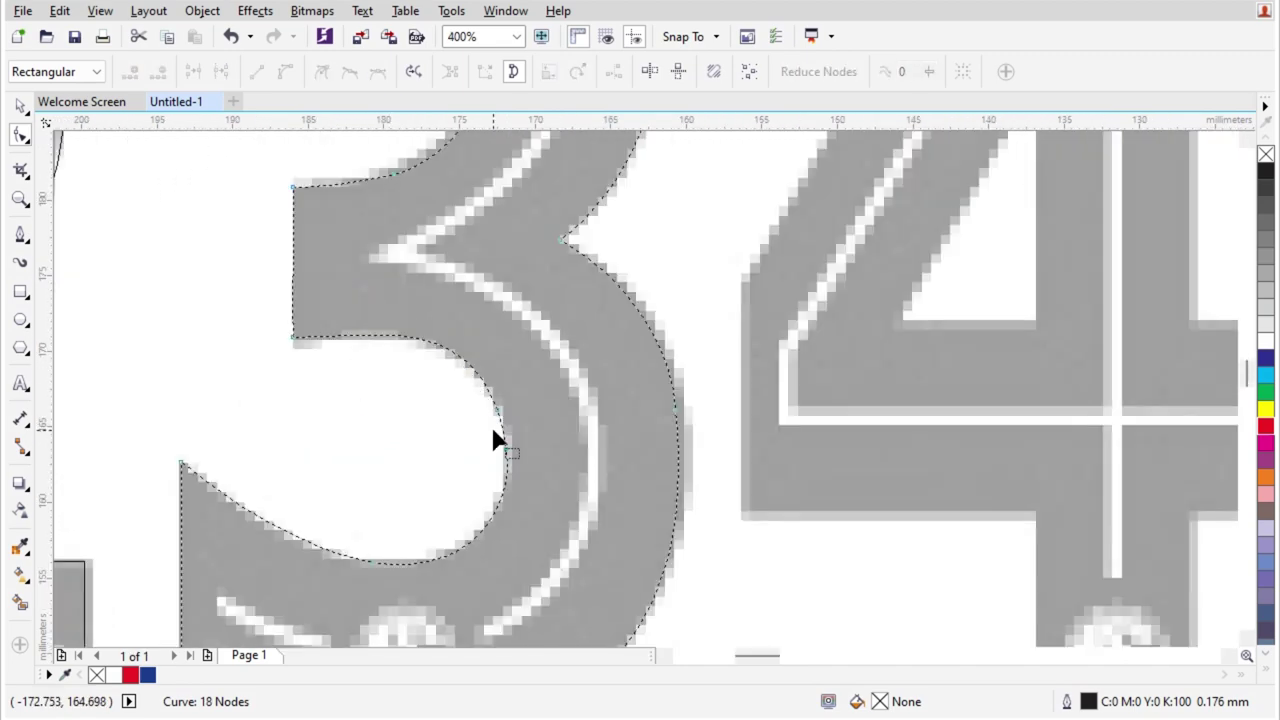
pyautogui.doubleClick(466, 364)
pyautogui.moveTo(456, 390); pyautogui.dragTo(531, 449)
pyautogui.scroll(-2, 333, 568)
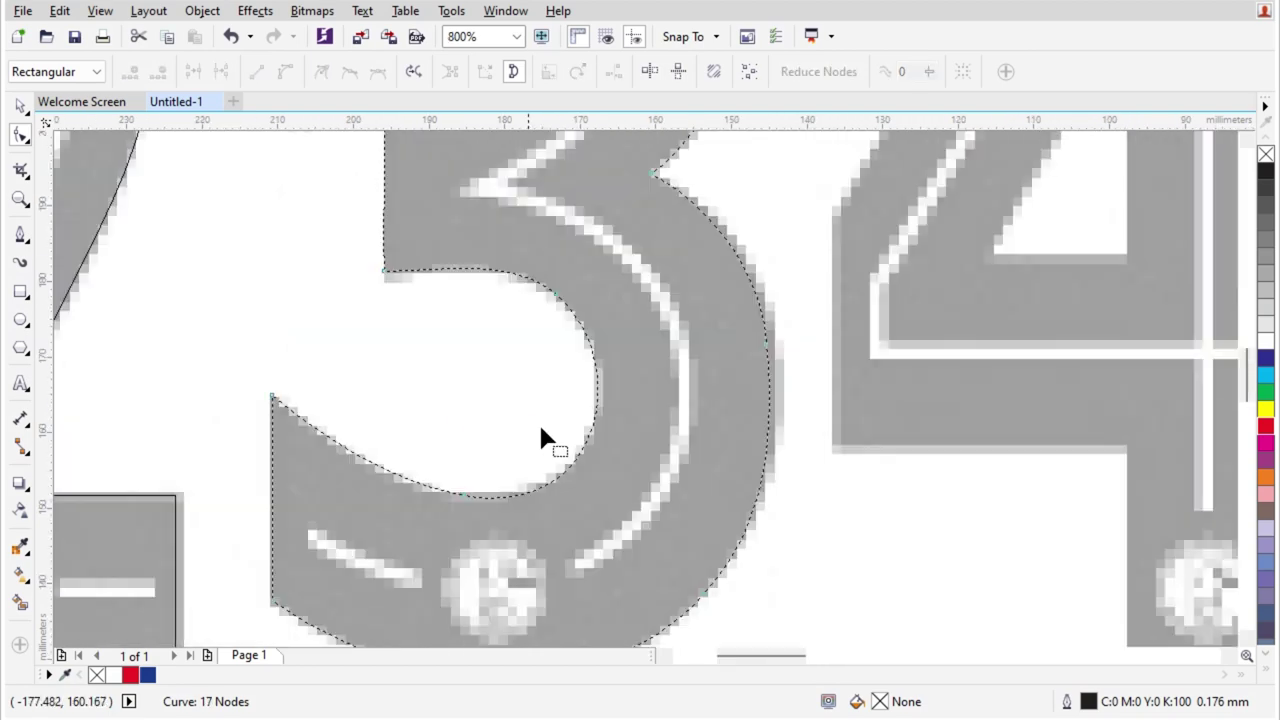
pyautogui.press('space')
# - Start the 4 with the Pen tool, tracing from its top along the outer diagonal to the crossbar's lower outer corner
pyautogui.click(21, 238)
pyautogui.scroll(1, 740, 185)
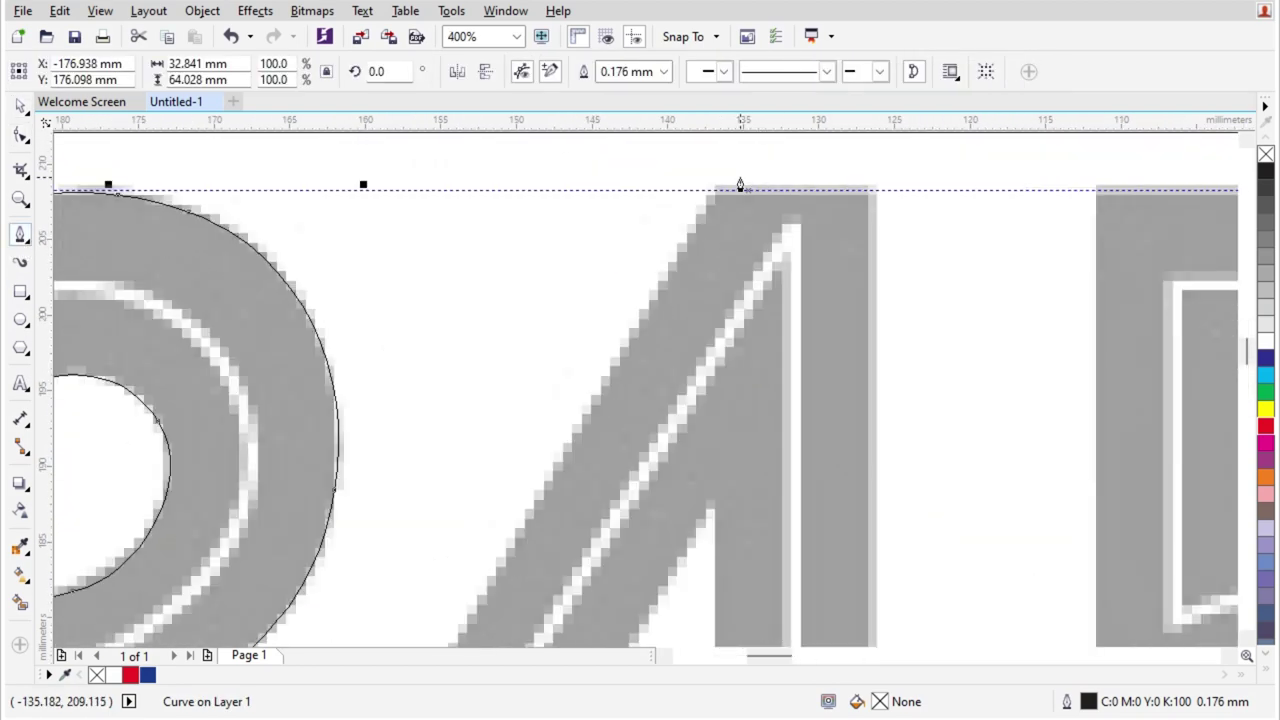
pyautogui.click(720, 193)
pyautogui.scroll(-2, 720, 193)
pyautogui.scroll(3, 650, 324)
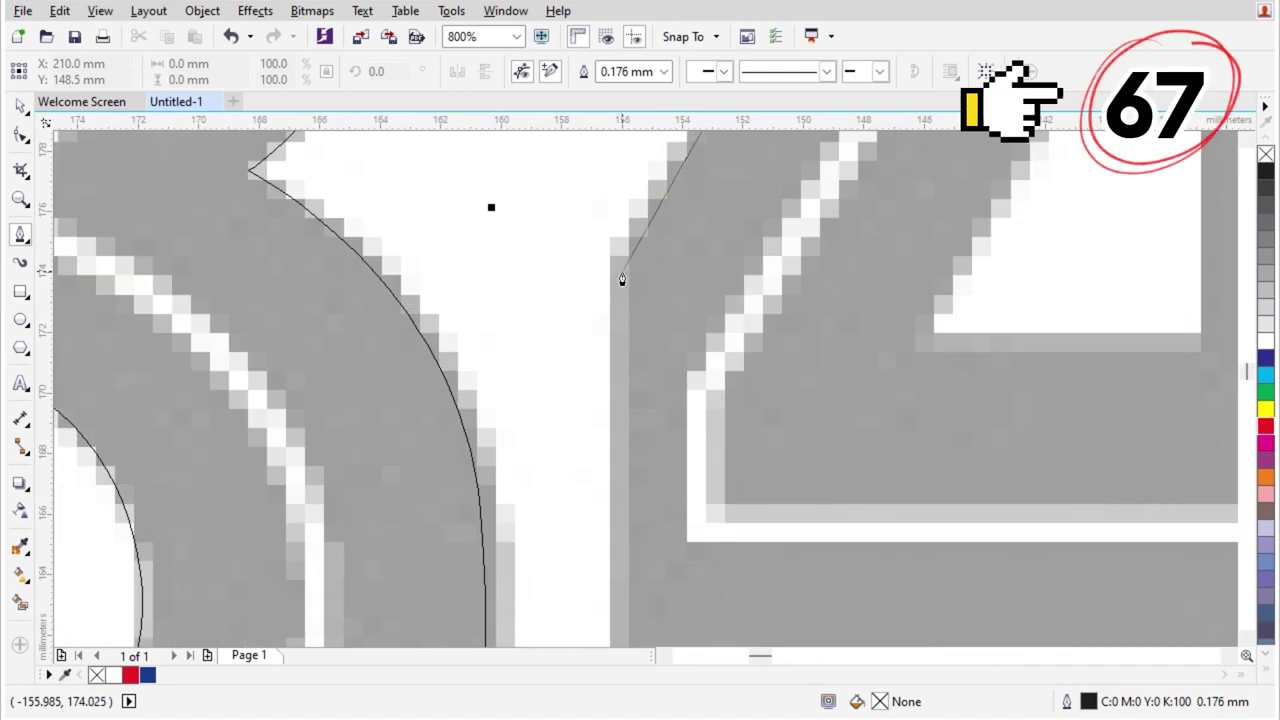
pyautogui.click(621, 268)
pyautogui.scroll(-1, 622, 275)
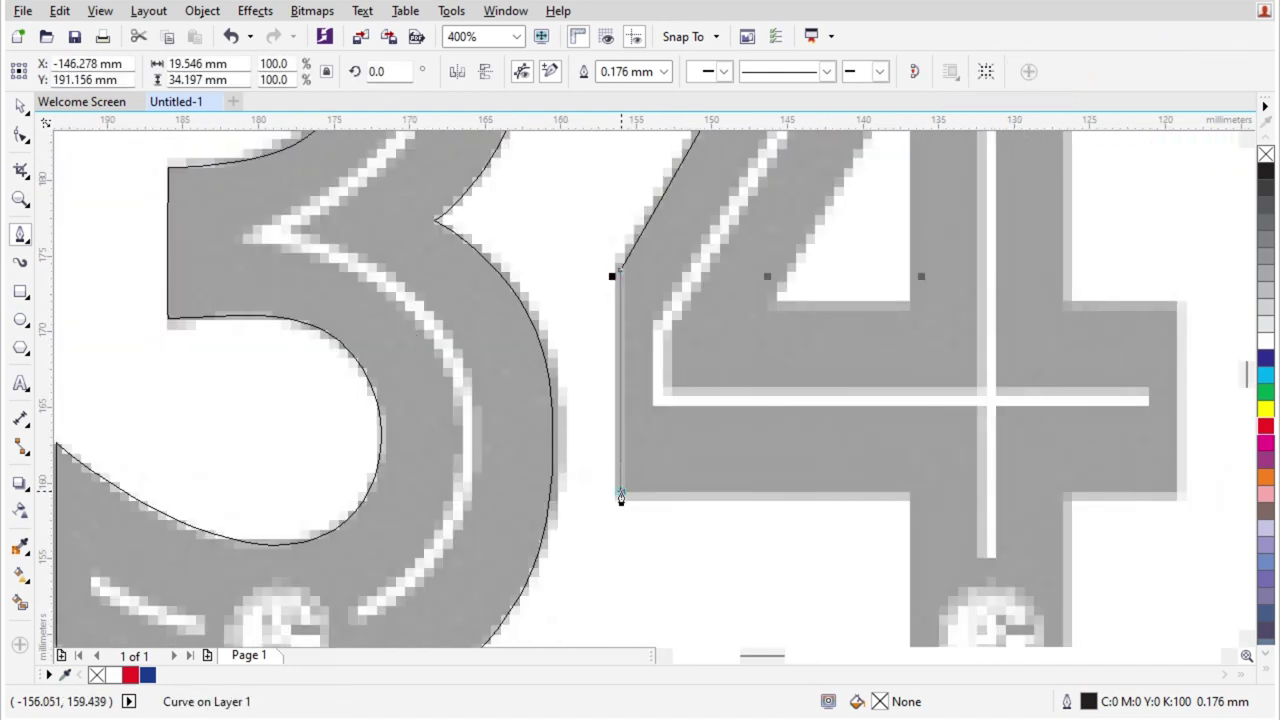
pyautogui.click(620, 497)
pyautogui.scroll(1, 1180, 500)
# - Trace the 4's crossbar around its bottom, end and upper edges, and continue along the inner diagonal into the stem
pyautogui.click(1149, 498)
pyautogui.scroll(-2, 1149, 498)
pyautogui.scroll(2, 1151, 429)
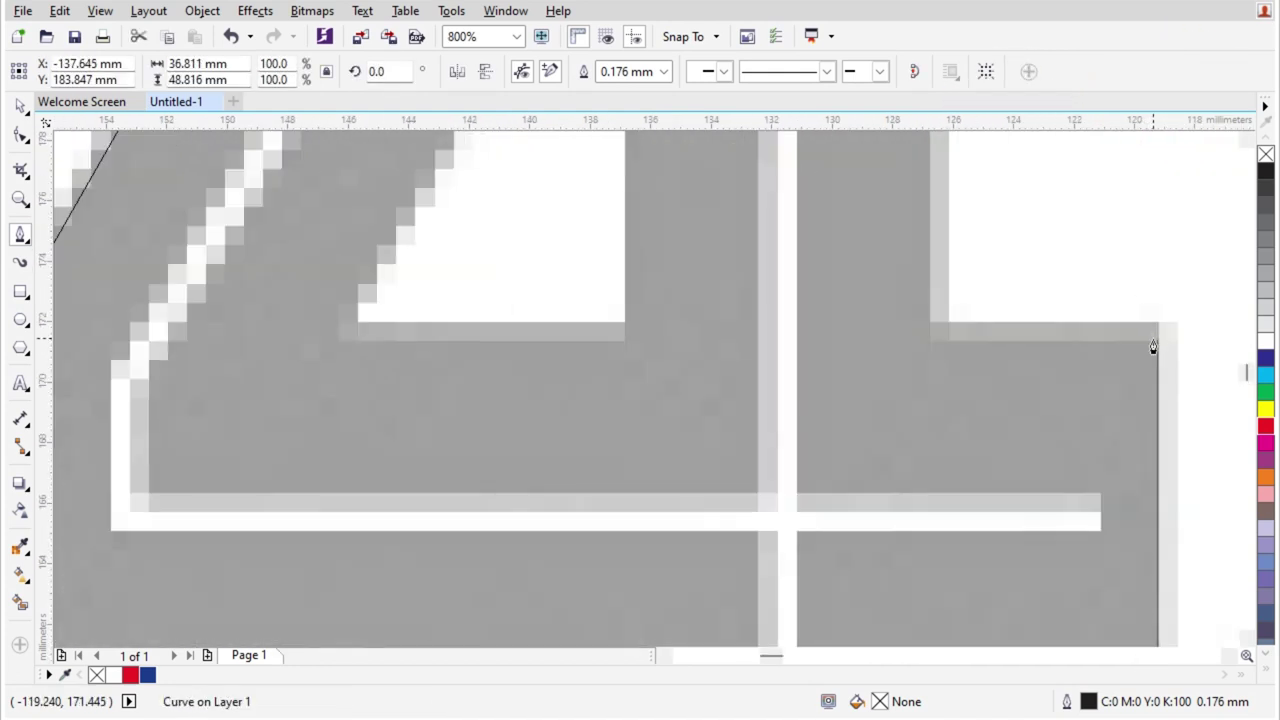
pyautogui.click(350, 330)
pyautogui.scroll(-3, 350, 330)
pyautogui.scroll(2, 423, 277)
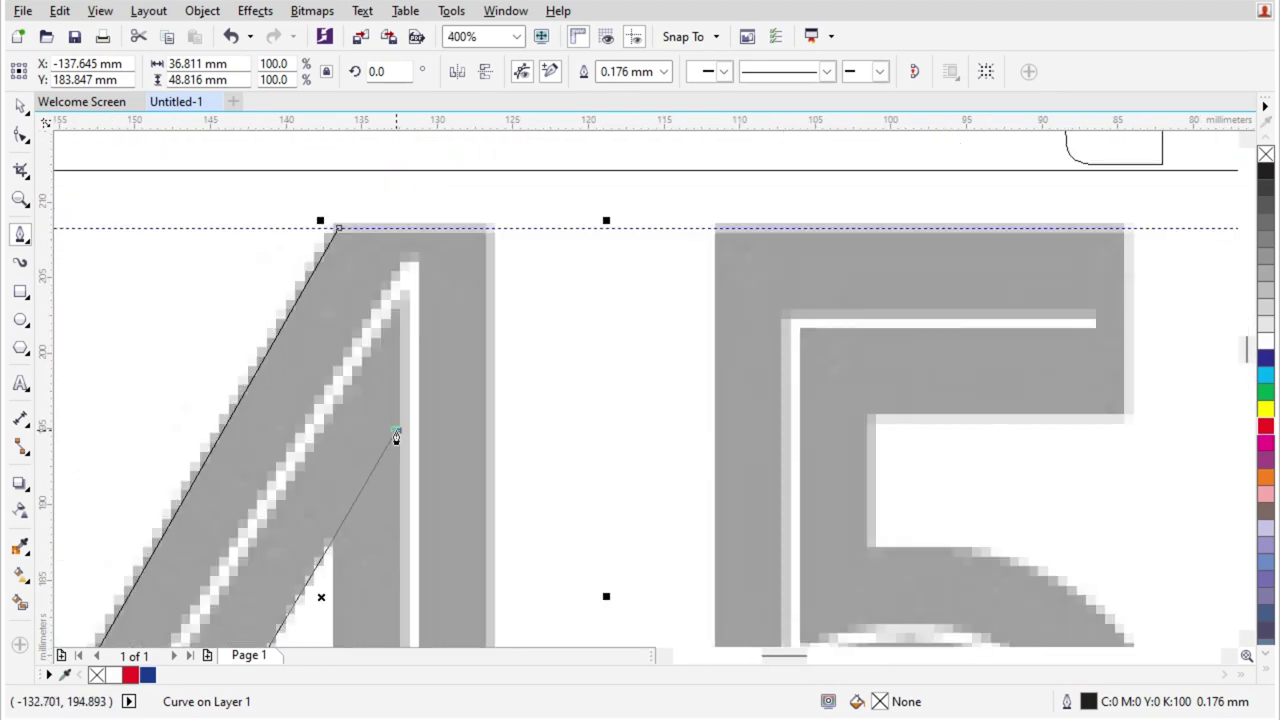
# - Close the 4's outline and draw a stem rectangle about 9.8 mm wide, stretched to about 55.9 mm high
pyautogui.click(20, 293)
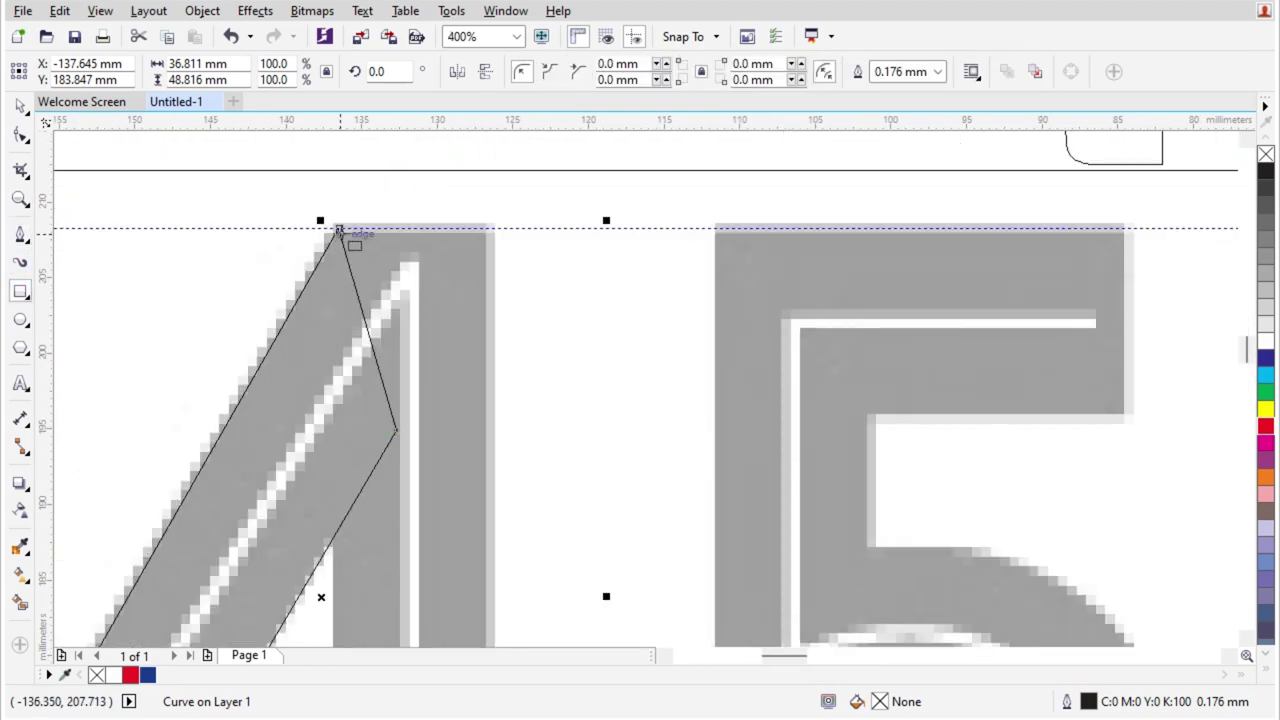
pyautogui.moveTo(338, 228); pyautogui.dragTo(490, 546)
pyautogui.scroll(-2, 495, 425)
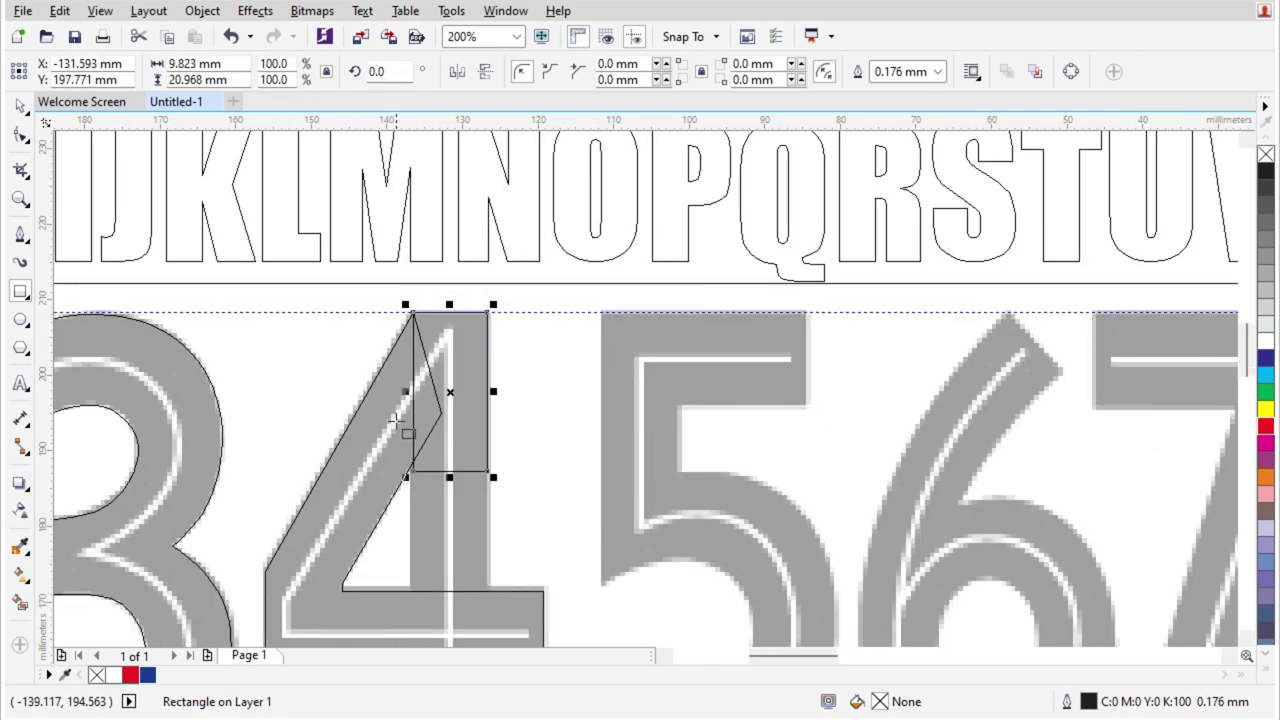
pyautogui.press('space')
pyautogui.scroll(-2, 457, 473)
pyautogui.moveTo(458, 478); pyautogui.dragTo(458, 608)
pyautogui.scroll(-1, 487, 525)
pyautogui.scroll(2, 451, 596)
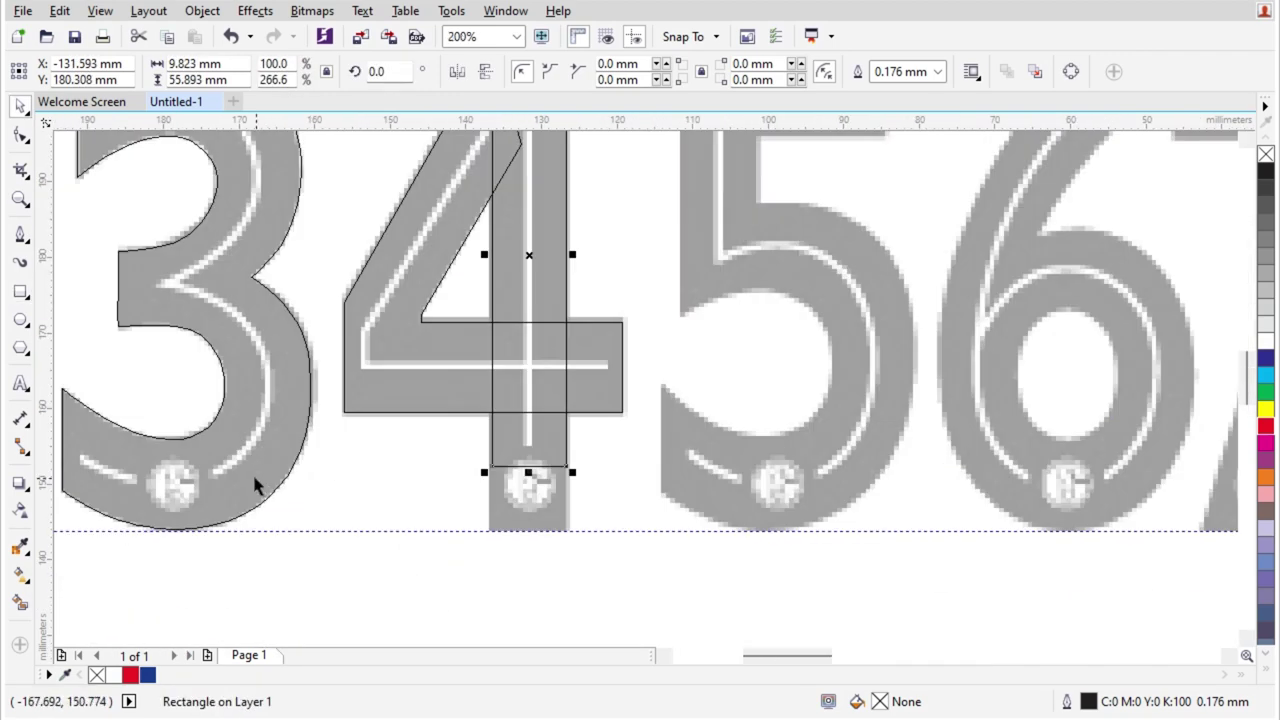
# - Extend the stem rectangle downward, fit its side edge to the 4's vertical stroke, and select the diagonal outline
pyautogui.scroll(2, 488, 498)
pyautogui.scroll(-1, 649, 348)
pyautogui.moveTo(651, 368); pyautogui.dragTo(672, 497)
pyautogui.scroll(-1, 634, 466)
pyautogui.scroll(1, 620, 410)
pyautogui.scroll(1, 609, 354)
pyautogui.moveTo(577, 260); pyautogui.dragTo(566, 281)
pyautogui.scroll(-2, 582, 410)
pyautogui.scroll(1, 586, 205)
pyautogui.scroll(-1, 522, 500)
pyautogui.scroll(2, 558, 250)
pyautogui.scroll(1, 516, 434)
pyautogui.click(500, 461)
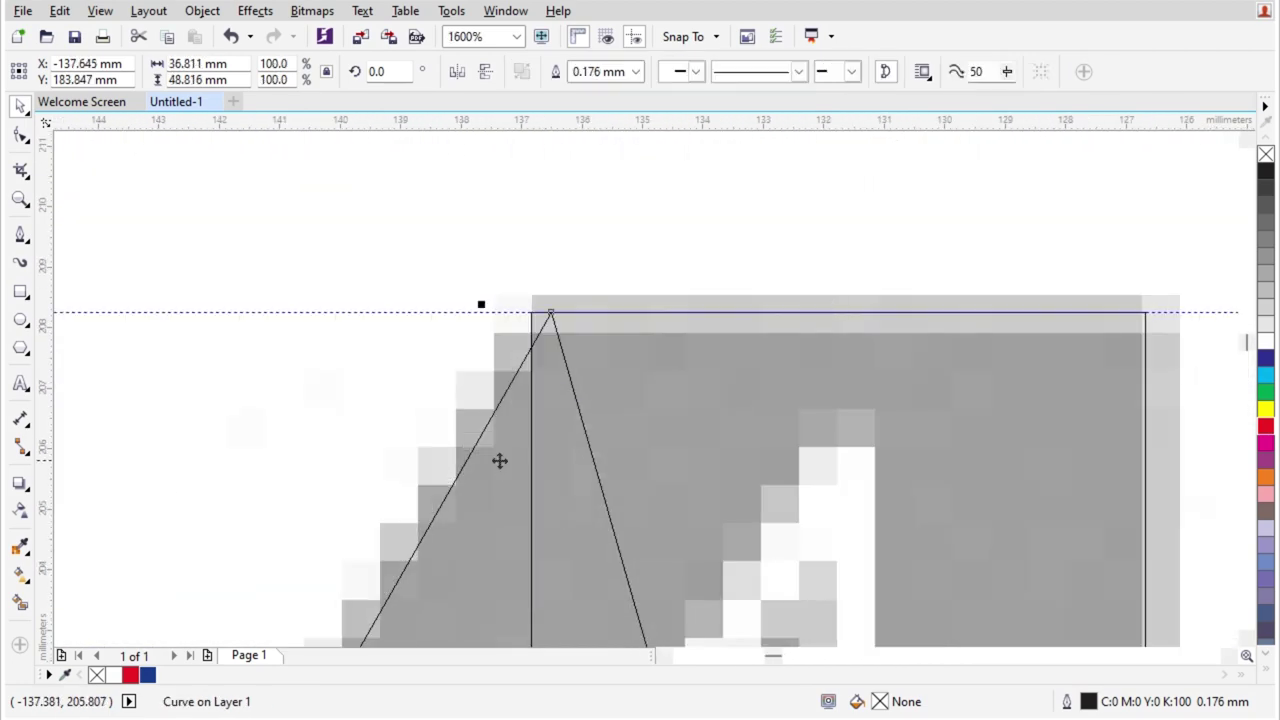
# - Convert the 4's stem rectangle to curves and move its upper inner corner toward the diagonal outline's apex
pyautogui.click(639, 344)
pyautogui.click(26, 132)
pyautogui.hotkey('ctrl', 'q')
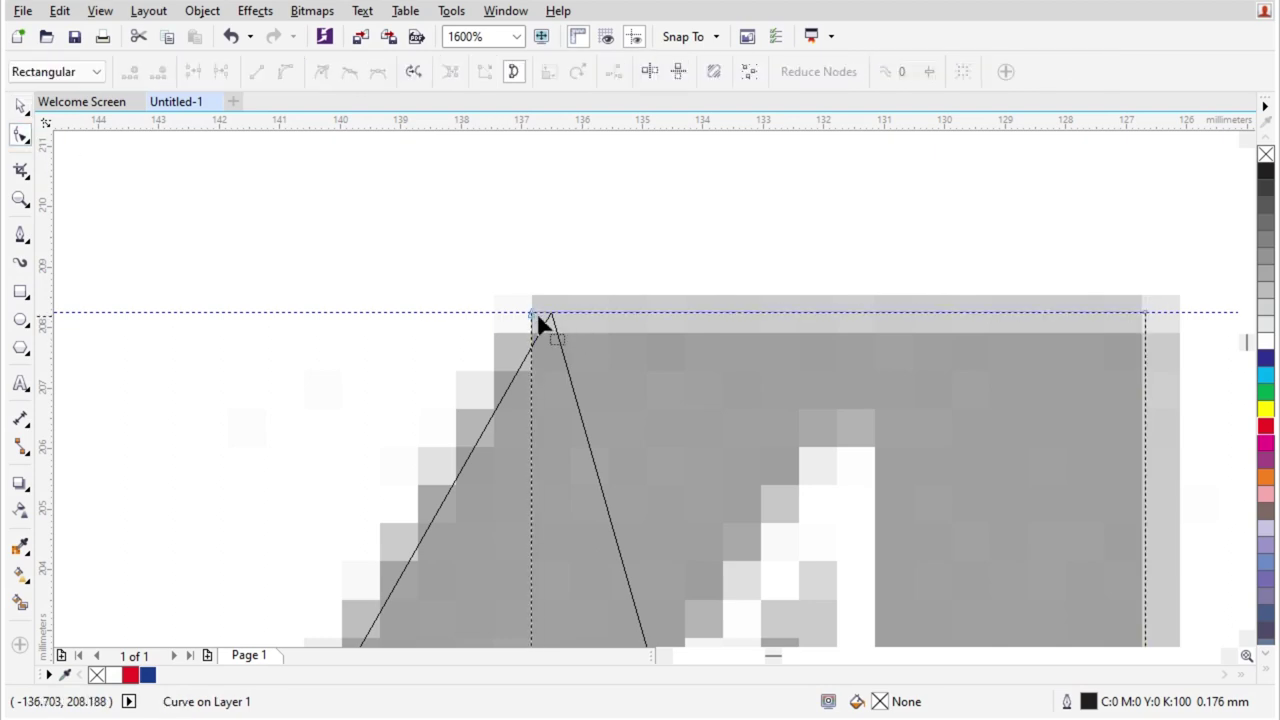
pyautogui.moveTo(532, 312); pyautogui.dragTo(551, 312)
pyautogui.scroll(-3, 550, 289)
pyautogui.scroll(2, 560, 417)
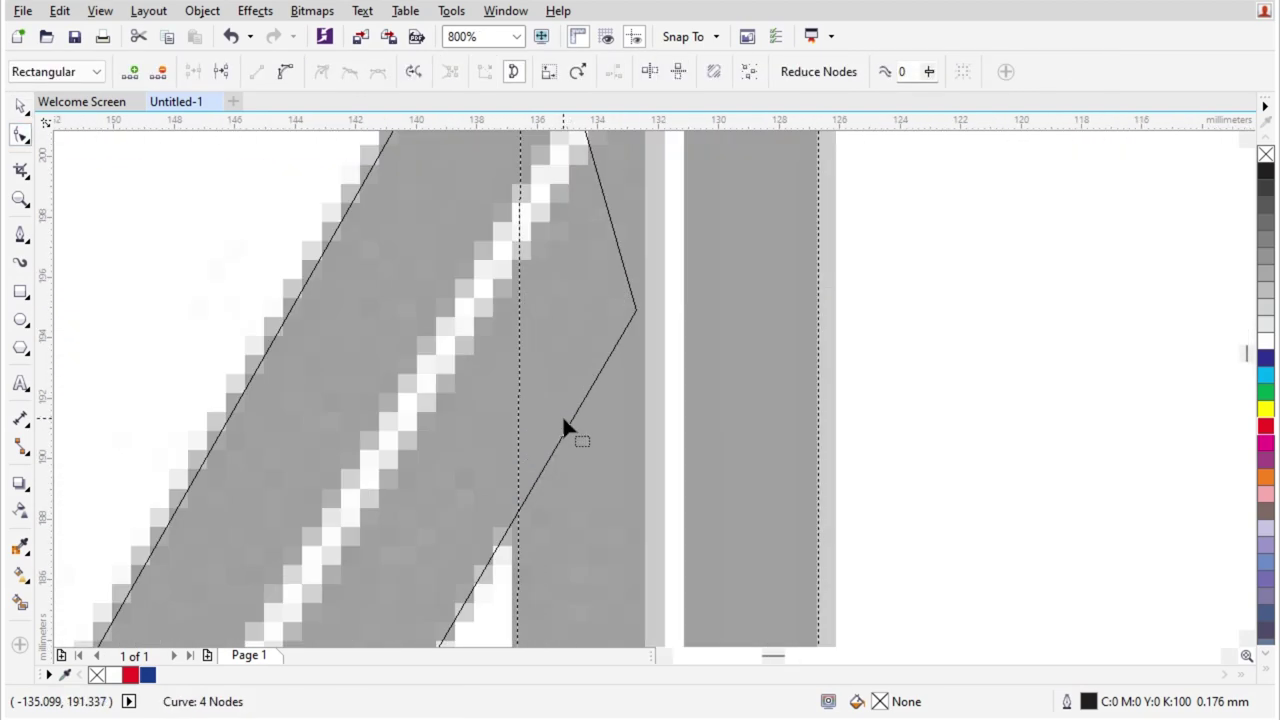
# - Add a node on the stem's inner edge and align the stem's upper corner exactly with the diagonal's apex
pyautogui.doubleClick(511, 400)
pyautogui.scroll(-1, 523, 450)
pyautogui.scroll(3, 526, 175)
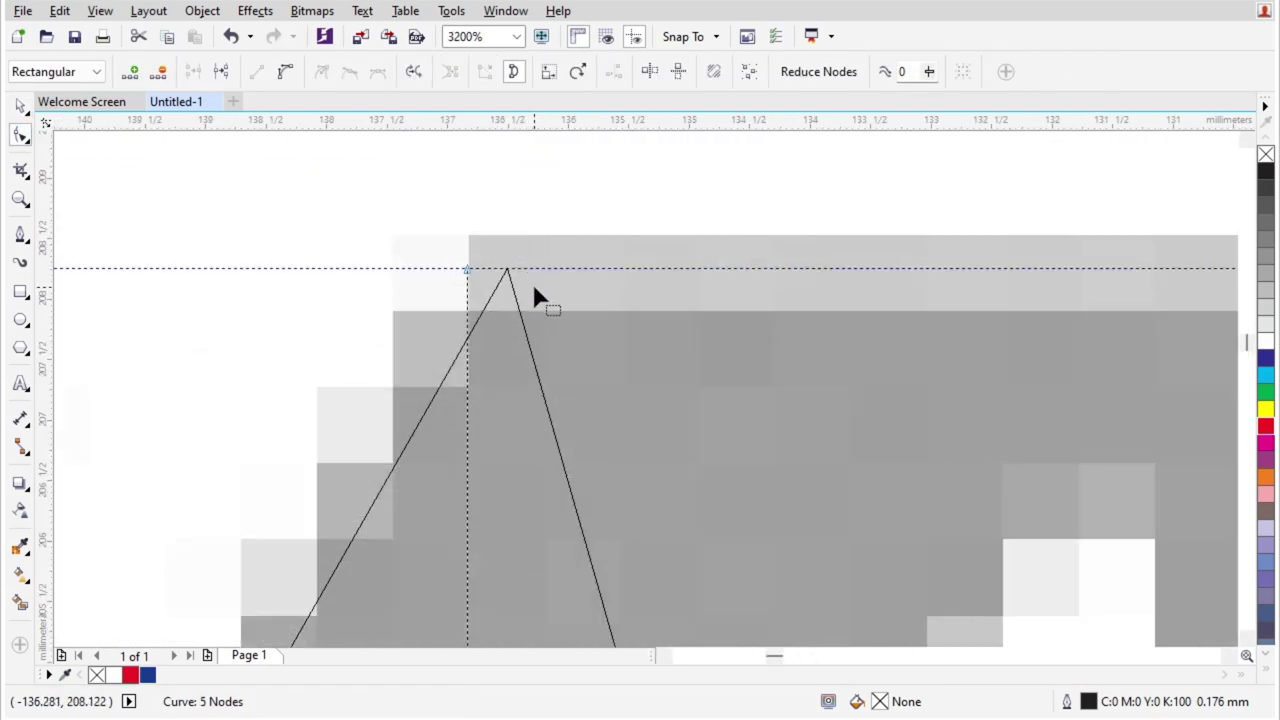
pyautogui.moveTo(464, 269); pyautogui.dragTo(510, 281)
pyautogui.scroll(2, 514, 281)
pyautogui.moveTo(458, 227); pyautogui.dragTo(450, 227)
pyautogui.scroll(-6, 478, 231)
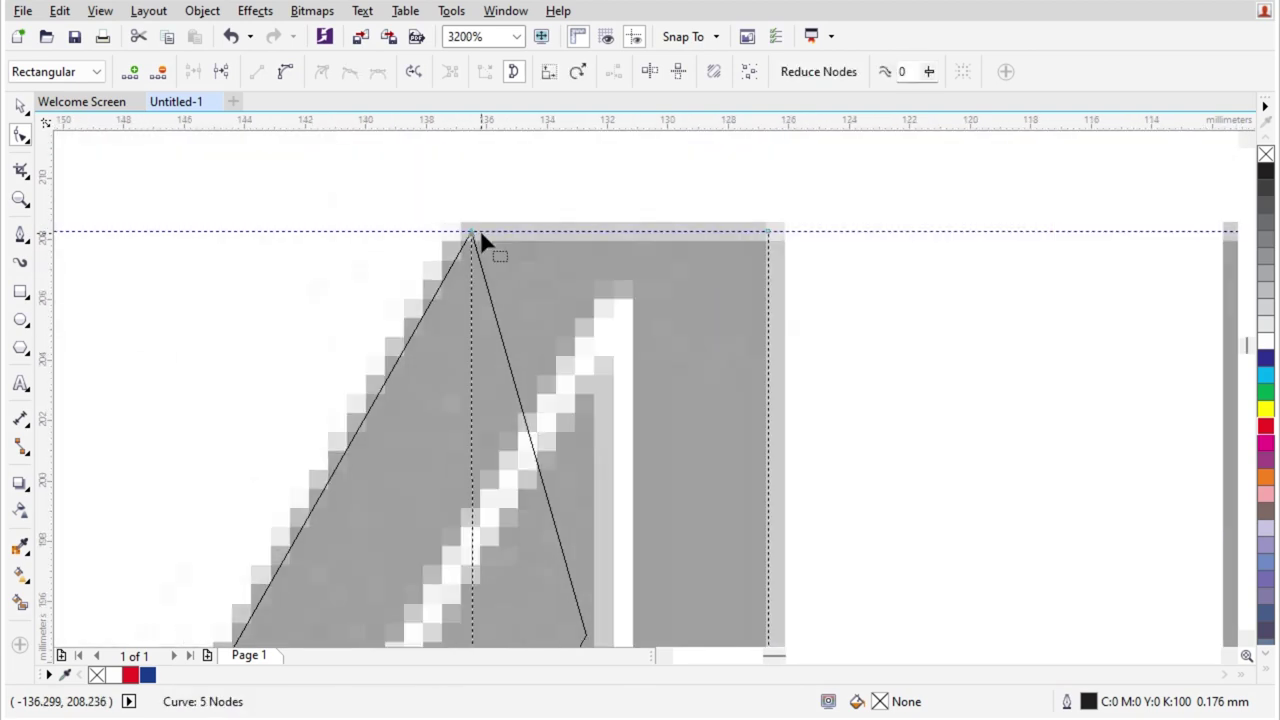
# - Merge the stem and the diagonal outline into a single 4 shape and clear the selection
pyautogui.press('space')
pyautogui.keyDown('shift'); pyautogui.click(460, 363); pyautogui.keyUp('shift')
pyautogui.click(523, 74)
pyautogui.click(621, 330)
pyautogui.scroll(-2, 694, 409)
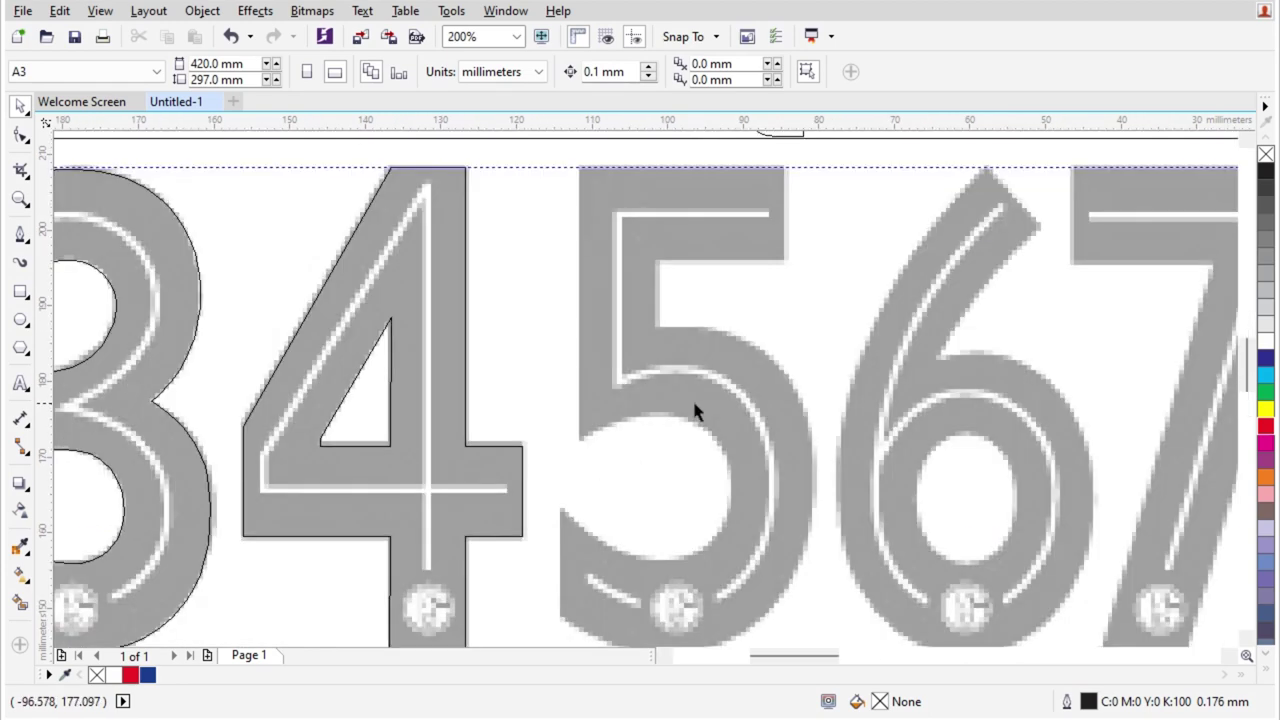
# - Start the 5 with the Pen tool, tracing the lower terminal's vertical edge about 14 mm downward
pyautogui.scroll(2, 700, 429)
pyautogui.click(20, 235)
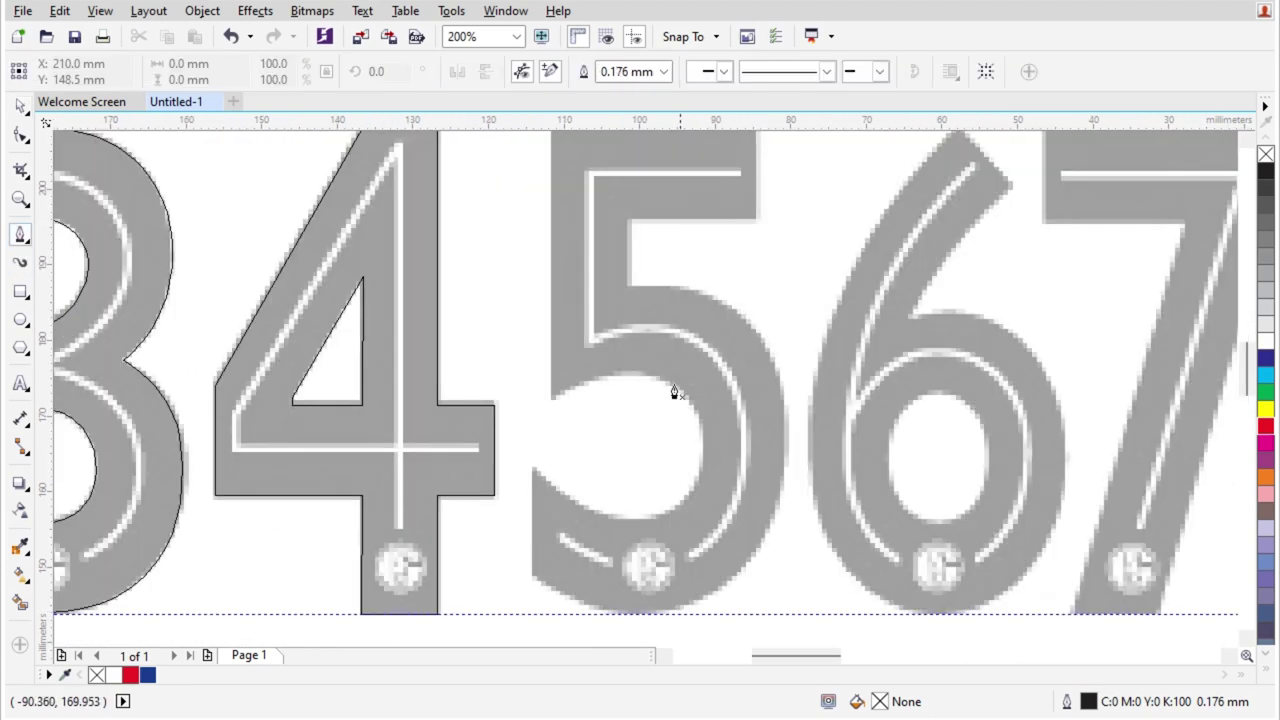
pyautogui.scroll(1, 543, 510)
pyautogui.scroll(1, 509, 297)
pyautogui.click(509, 300)
pyautogui.scroll(-1, 509, 305)
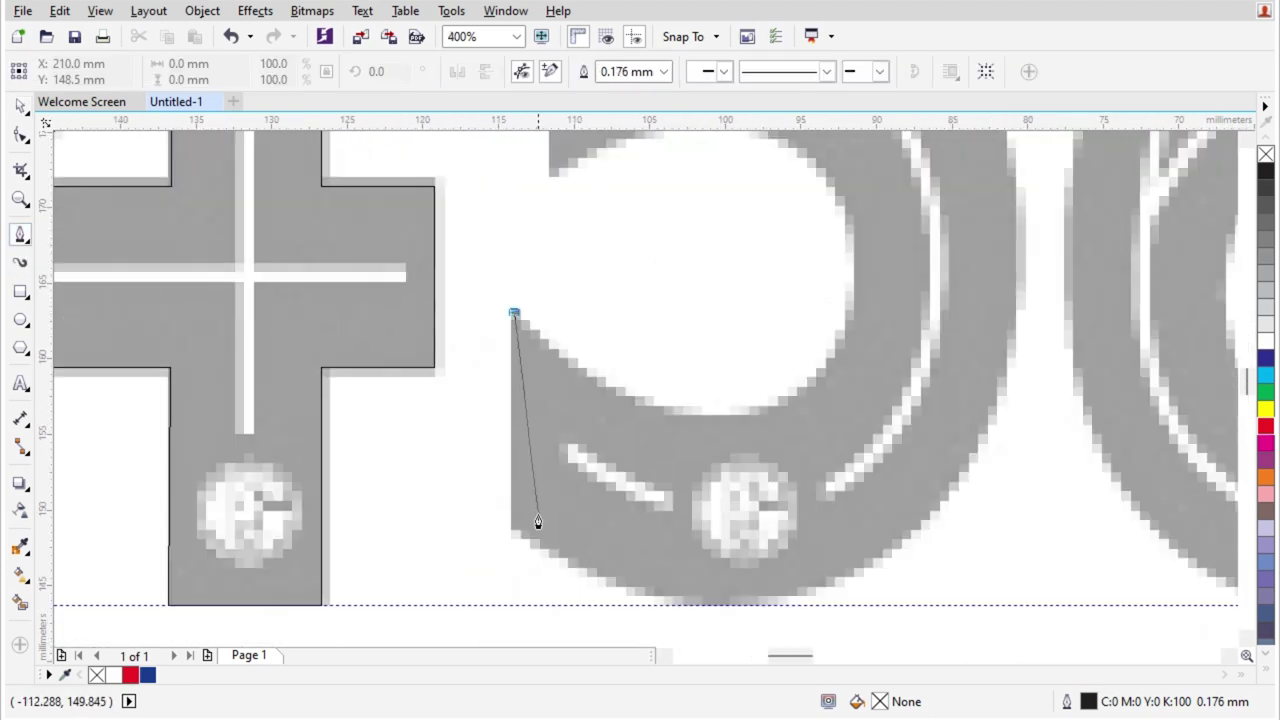
pyautogui.scroll(1, 537, 523)
pyautogui.click(487, 537)
pyautogui.scroll(-1, 482, 520)
pyautogui.scroll(1, 693, 608)
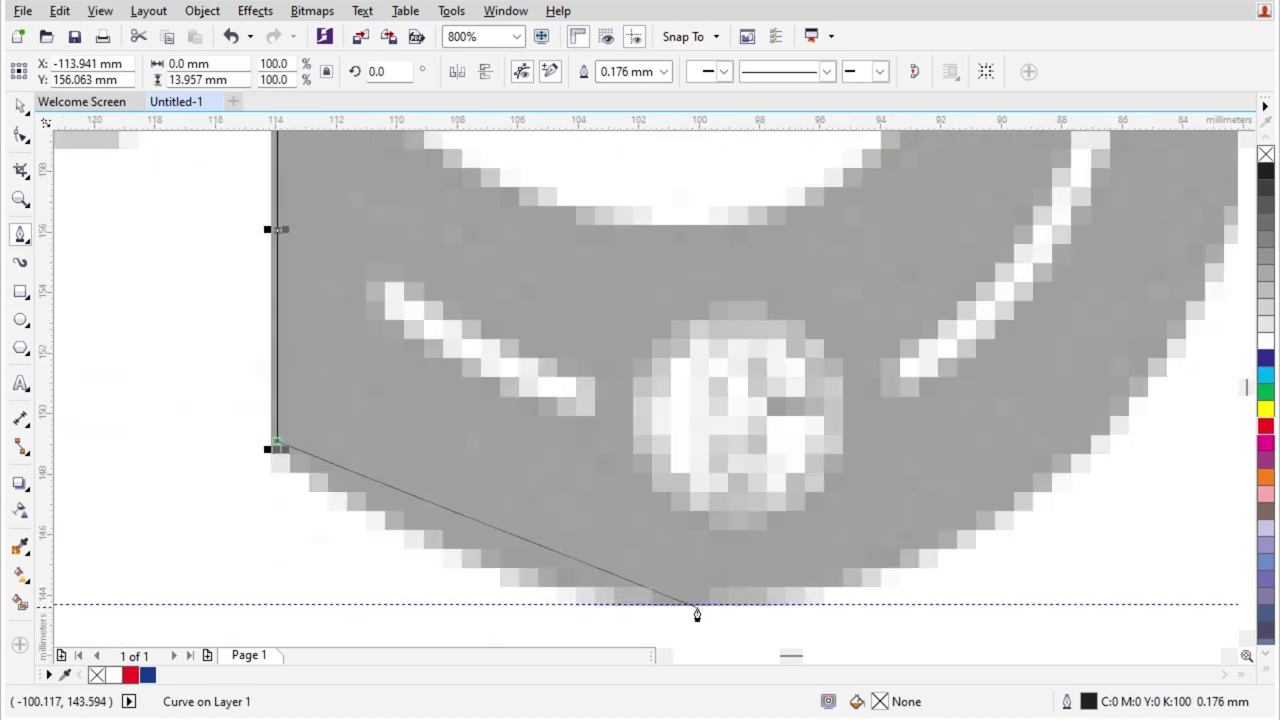
# - Continue the 5's outer curve along the baseline guide and up the right side of the bowl
pyautogui.moveTo(697, 607); pyautogui.dragTo(896, 618)
pyautogui.scroll(-1, 750, 571)
pyautogui.scroll(1, 1022, 484)
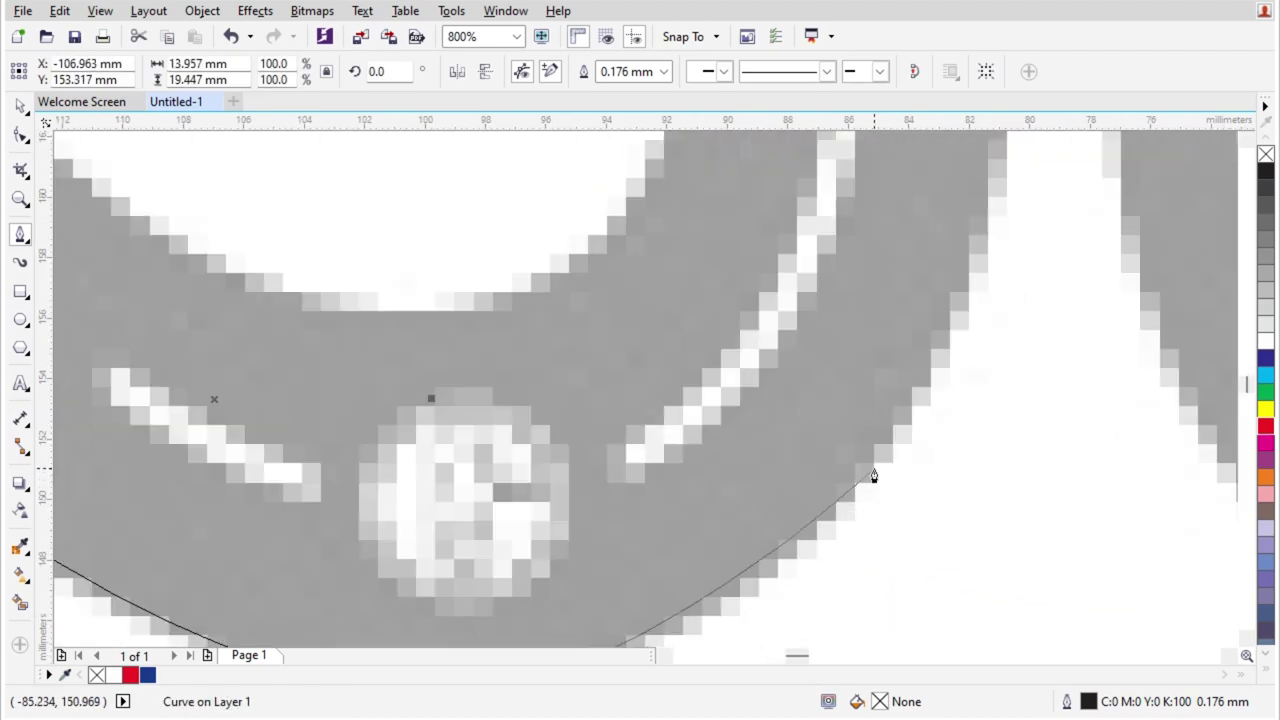
pyautogui.moveTo(879, 465); pyautogui.dragTo(971, 334)
pyautogui.scroll(-2, 903, 457)
pyautogui.scroll(2, 955, 310)
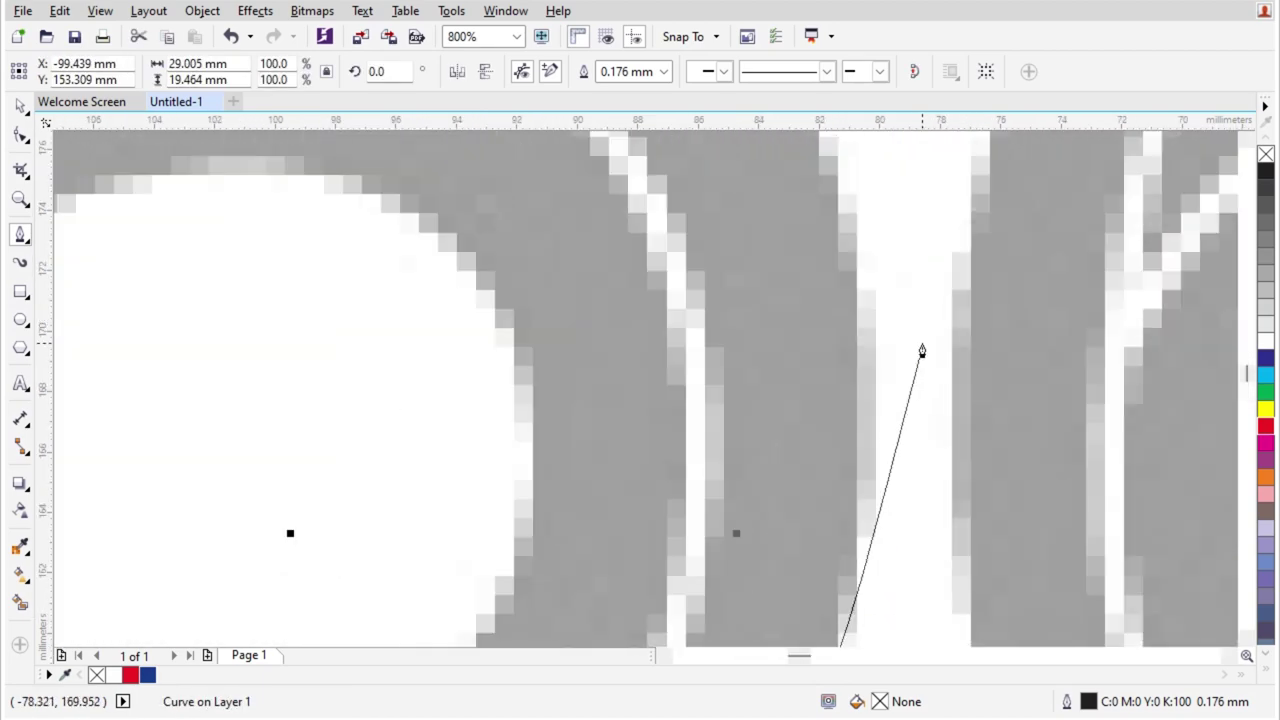
pyautogui.moveTo(865, 414); pyautogui.dragTo(857, 234)
pyautogui.scroll(-2, 877, 400)
pyautogui.scroll(2, 806, 277)
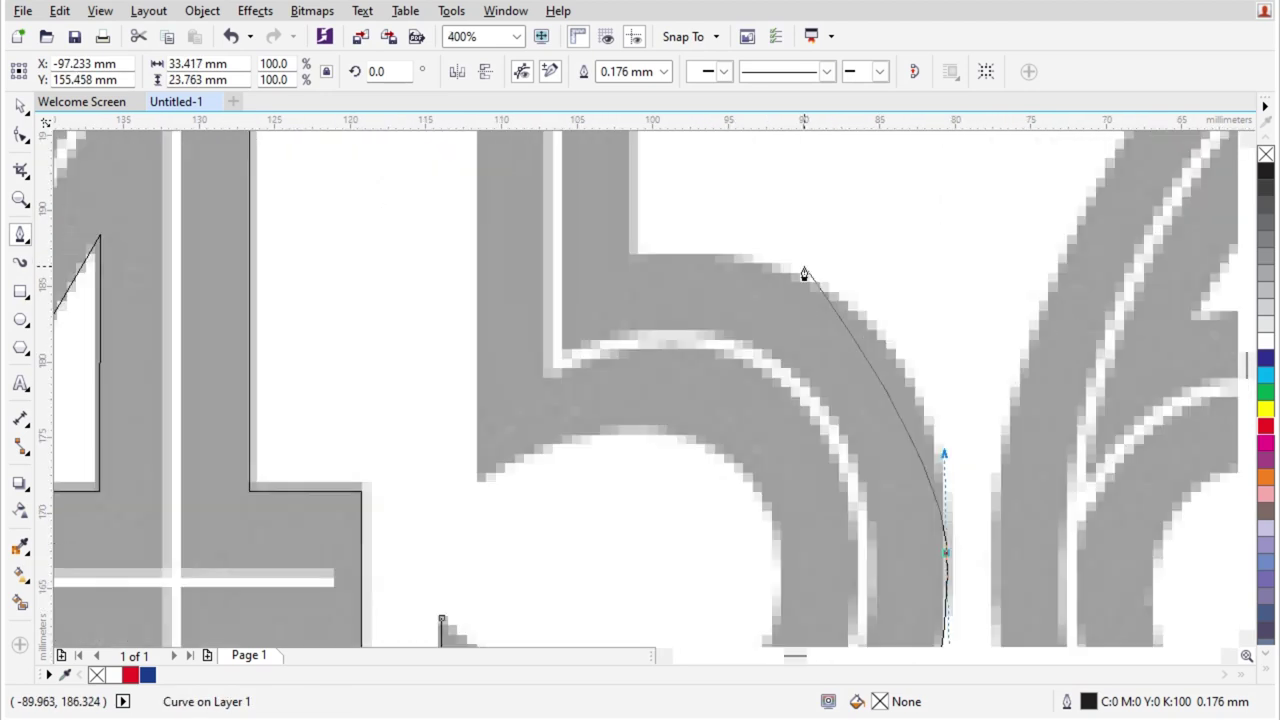
# - Trace over the bowl's top to the stem's inner corner, then across to the stem's outer edge and down
pyautogui.moveTo(820, 314); pyautogui.dragTo(626, 217)
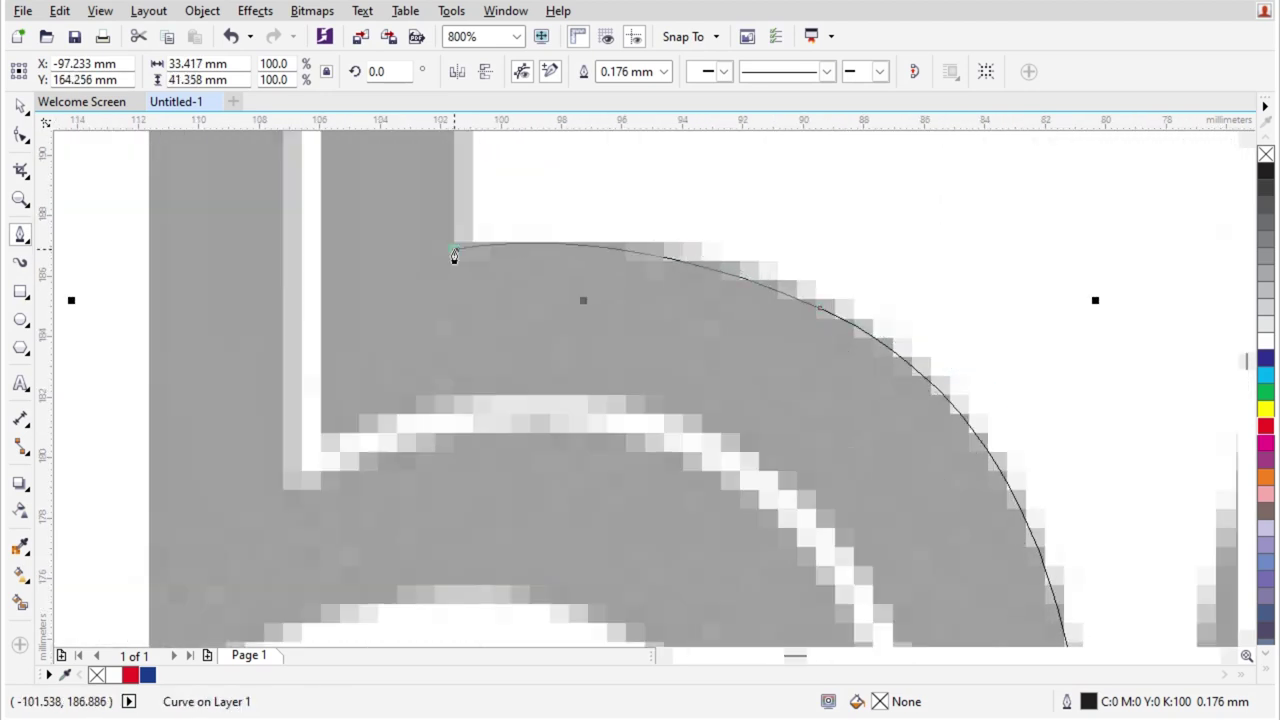
pyautogui.click(453, 250)
pyautogui.scroll(-2, 453, 250)
pyautogui.scroll(2, 308, 402)
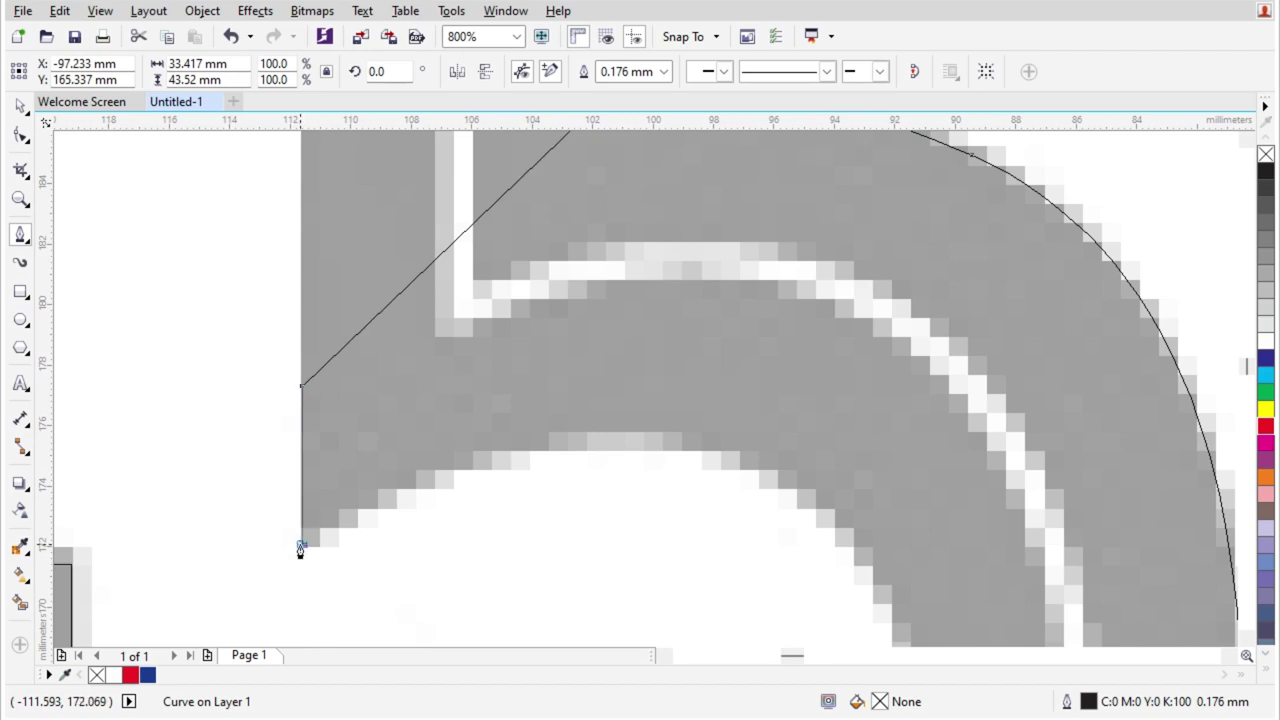
# - Trace the 5's inner bowl curve around and close the outline at the lower terminal's tip
pyautogui.moveTo(648, 443); pyautogui.dragTo(830, 449)
pyautogui.scroll(-2, 830, 449)
pyautogui.scroll(2, 770, 447)
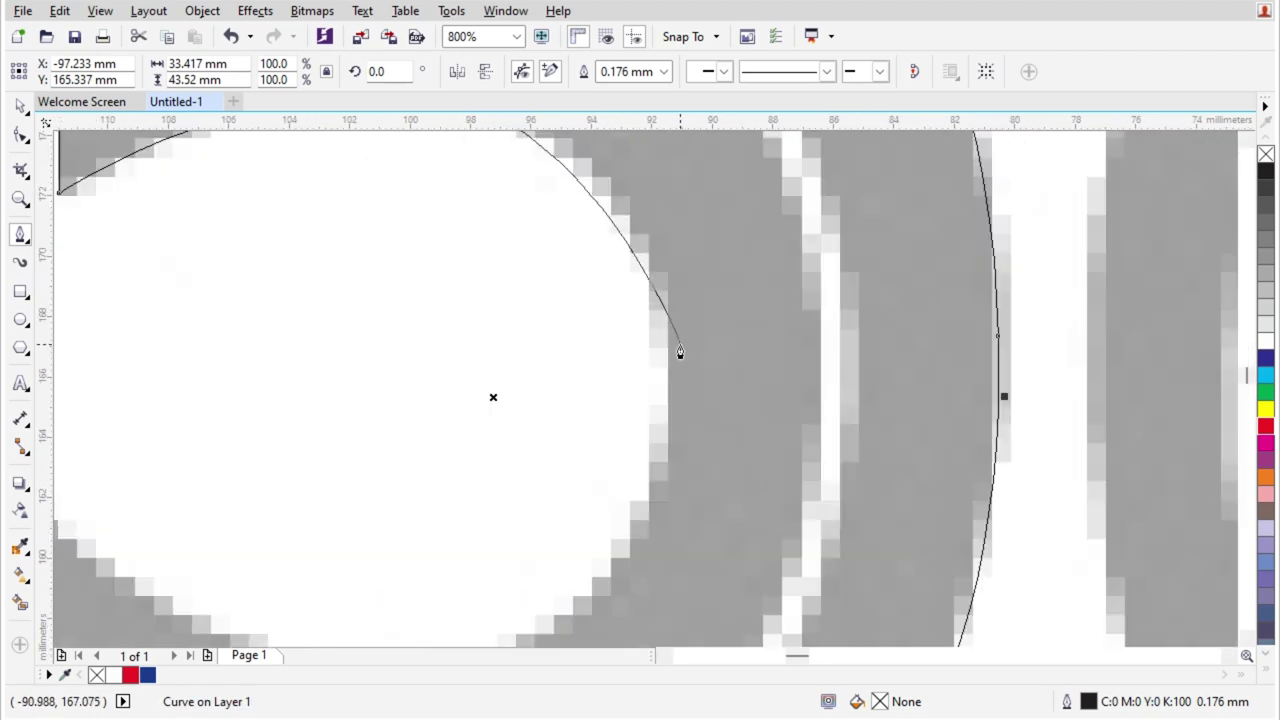
pyautogui.moveTo(675, 356); pyautogui.dragTo(700, 490)
pyautogui.scroll(-2, 700, 490)
pyautogui.scroll(2, 566, 480)
pyautogui.moveTo(628, 527); pyautogui.dragTo(518, 558)
pyautogui.moveTo(279, 456); pyautogui.dragTo(170, 381)
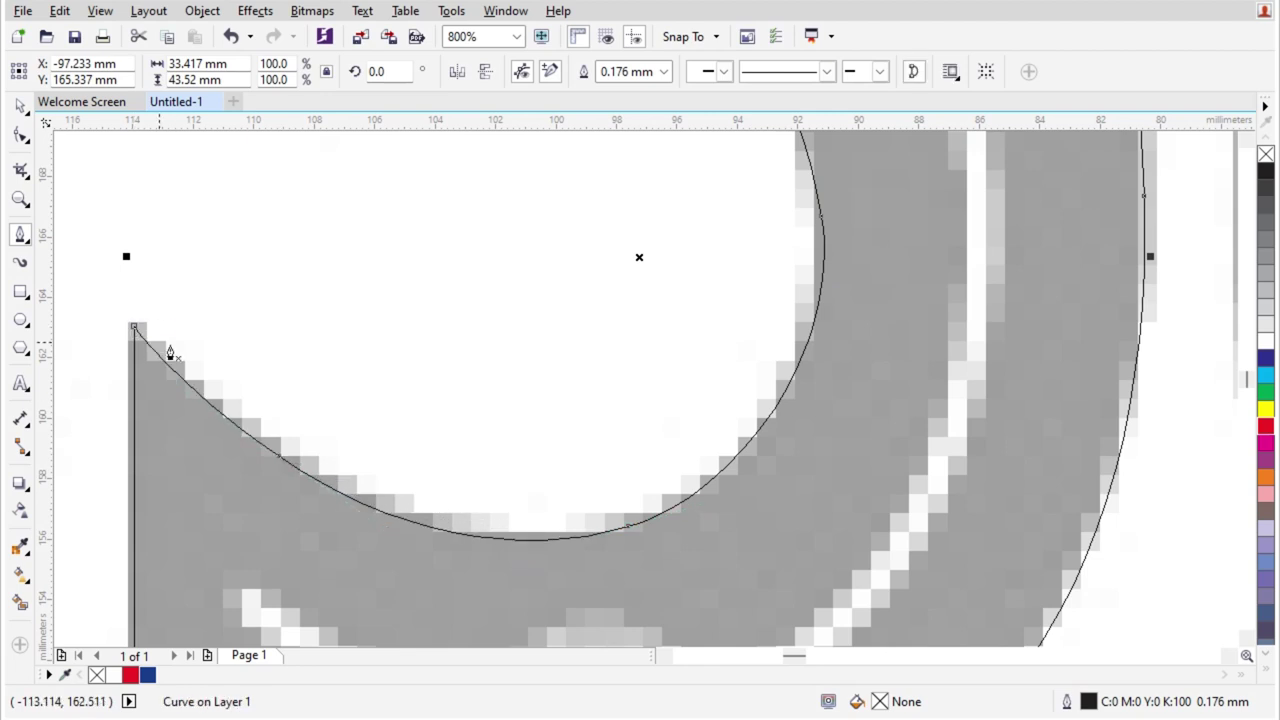
# - Add a node near the lower terminal's tip and delete the neighbouring and right-hand nodes on the inner curve
pyautogui.click(20, 135)
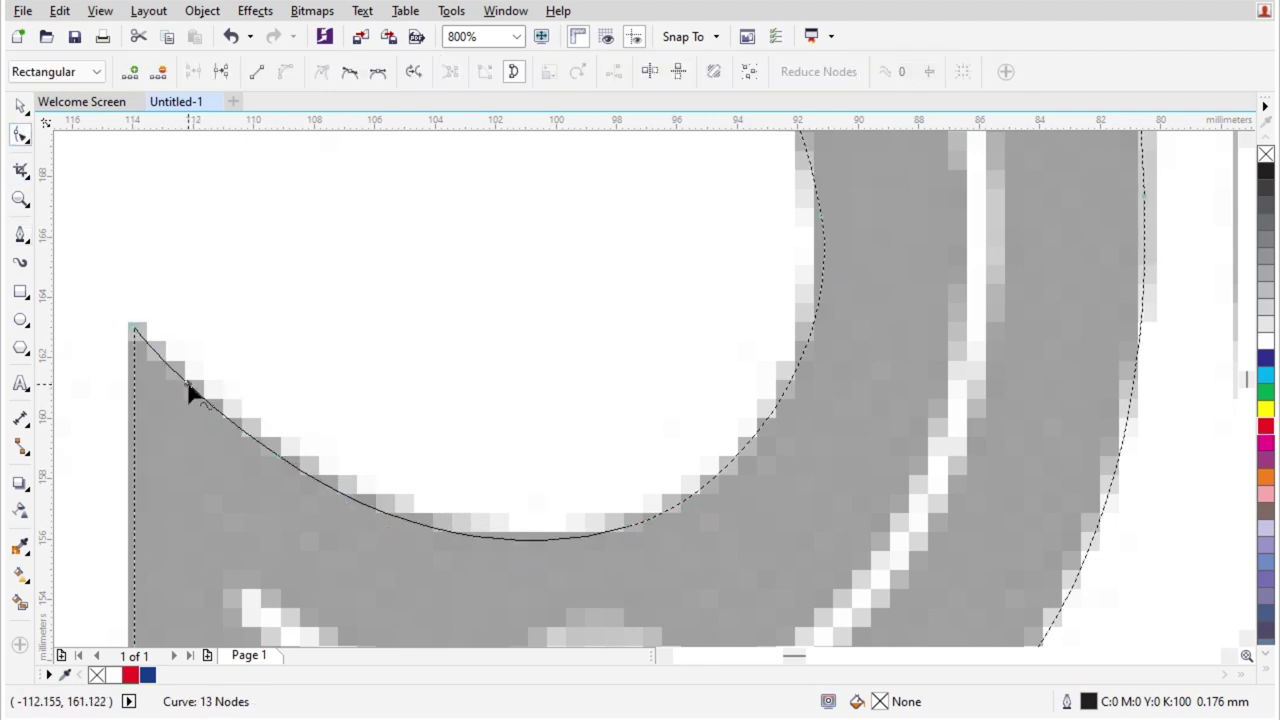
pyautogui.doubleClick(188, 385)
pyautogui.press('Delete')
pyautogui.scroll(-1, 662, 489)
pyautogui.scroll(1, 738, 372)
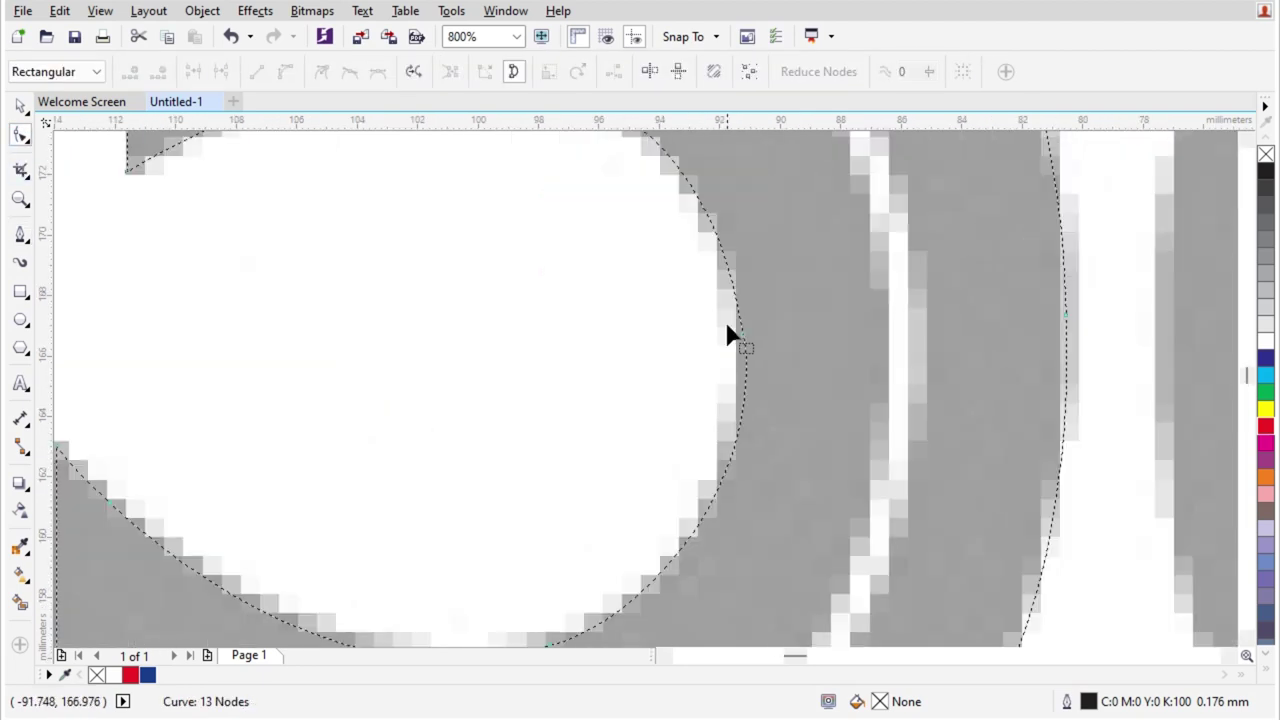
pyautogui.scroll(-1, 715, 318)
pyautogui.scroll(1, 666, 210)
pyautogui.moveTo(755, 468); pyautogui.dragTo(755, 468)
pyautogui.press('Delete')
pyautogui.scroll(-1, 755, 422)
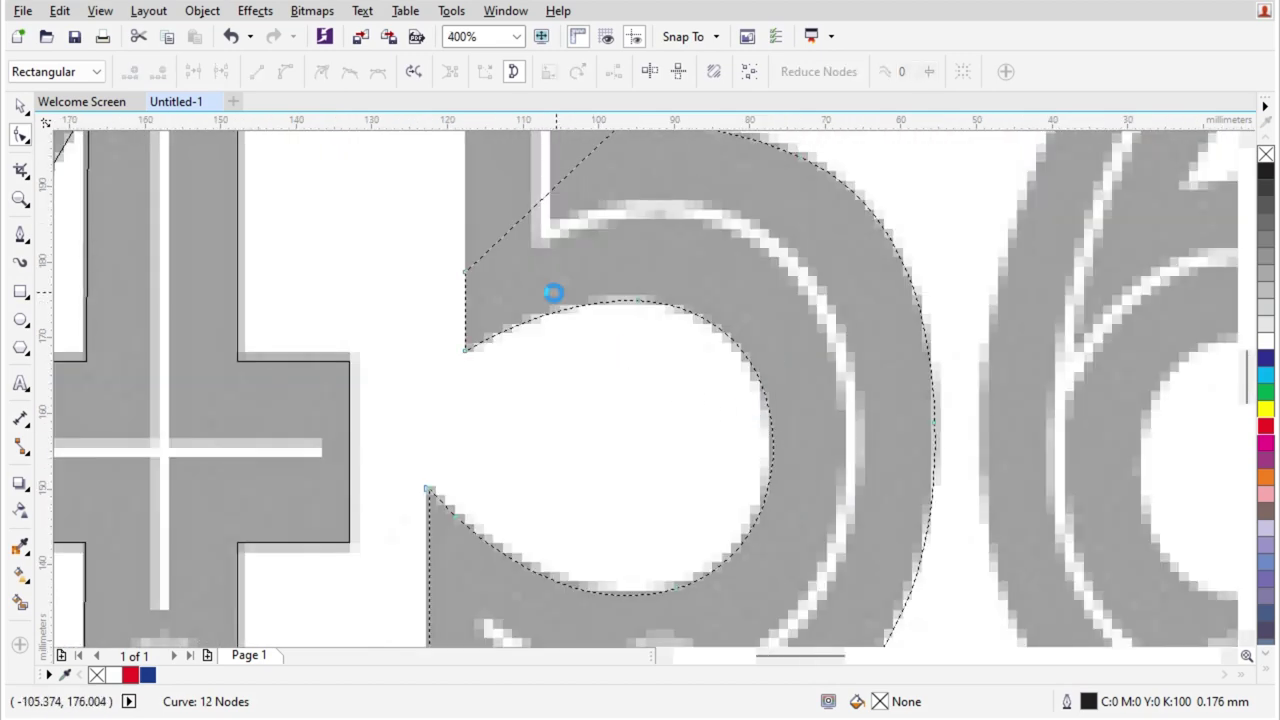
# - Replace the node on the 5's upper outer curve with one closer to the stem
pyautogui.scroll(-1, 555, 293)
pyautogui.scroll(1, 780, 334)
pyautogui.scroll(-1, 675, 321)
pyautogui.scroll(1, 643, 210)
pyautogui.moveTo(661, 202); pyautogui.dragTo(577, 283)
pyautogui.press('Delete')
pyautogui.hotkey('ctrl', 'z')
pyautogui.doubleClick(507, 197)
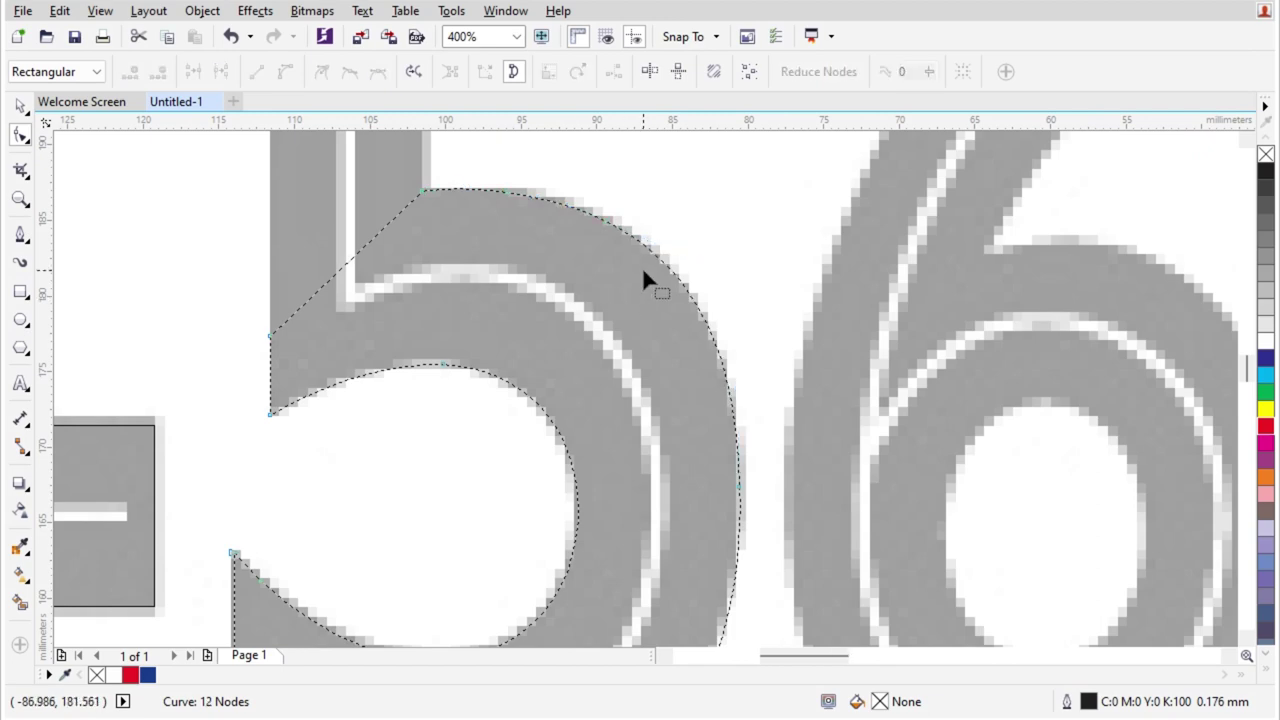
# - Add a node on the lower right of the 5's outer curve and delete the surplus nodes along the bottom
pyautogui.scroll(-1, 655, 283)
pyautogui.scroll(1, 700, 383)
pyautogui.doubleClick(692, 393)
pyautogui.scroll(-1, 819, 273)
pyautogui.scroll(1, 719, 476)
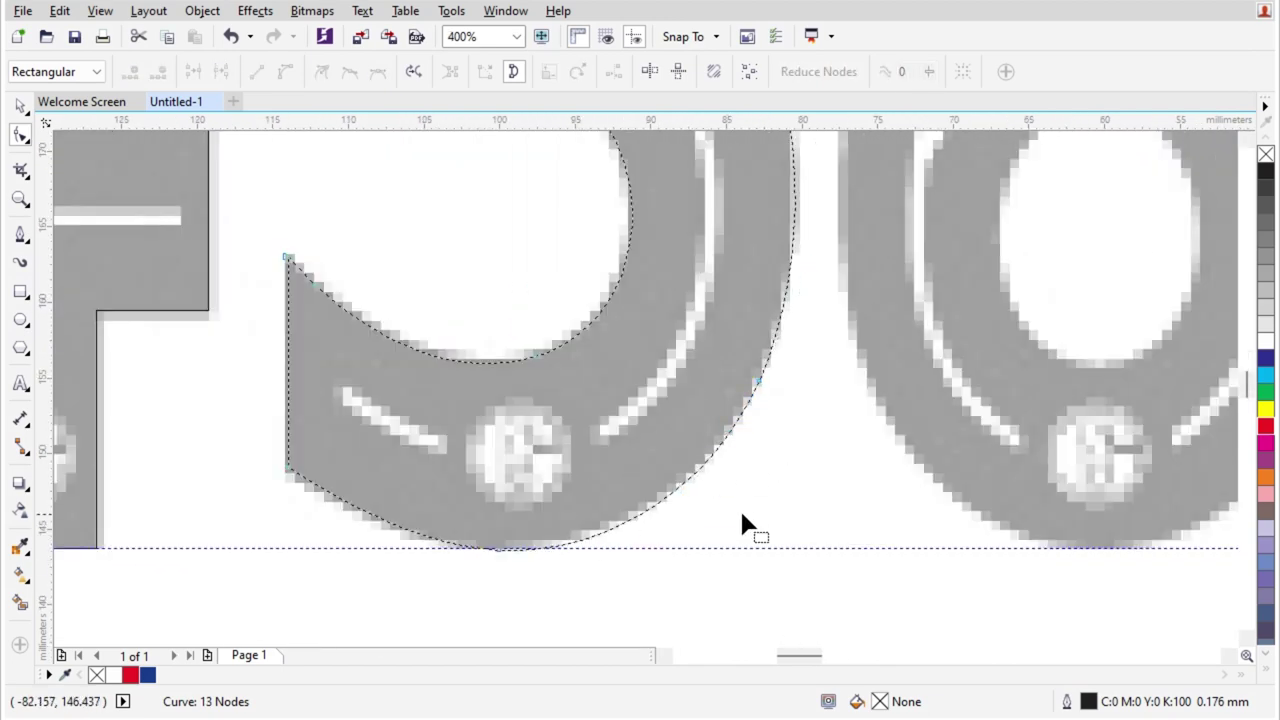
pyautogui.scroll(1, 745, 525)
pyautogui.moveTo(754, 500); pyautogui.dragTo(449, 600)
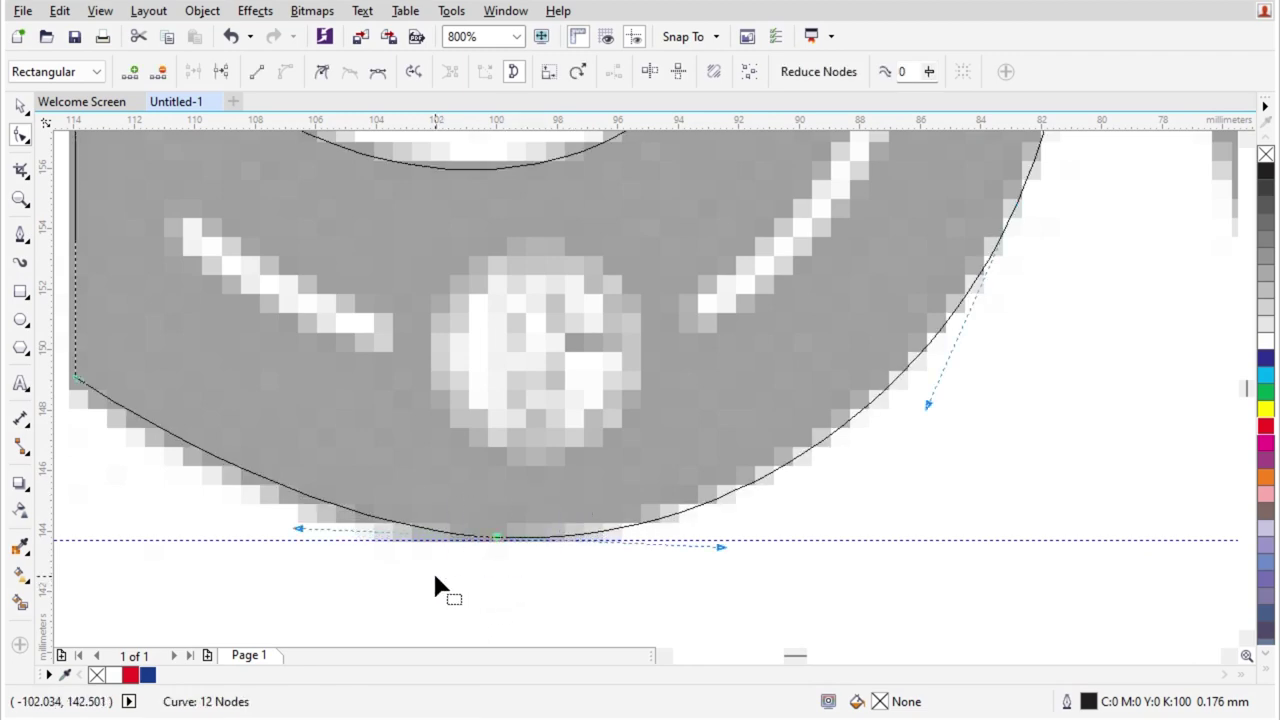
pyautogui.press('Delete')
pyautogui.scroll(-1, 563, 531)
pyautogui.scroll(1, 358, 428)
pyautogui.scroll(1, 382, 448)
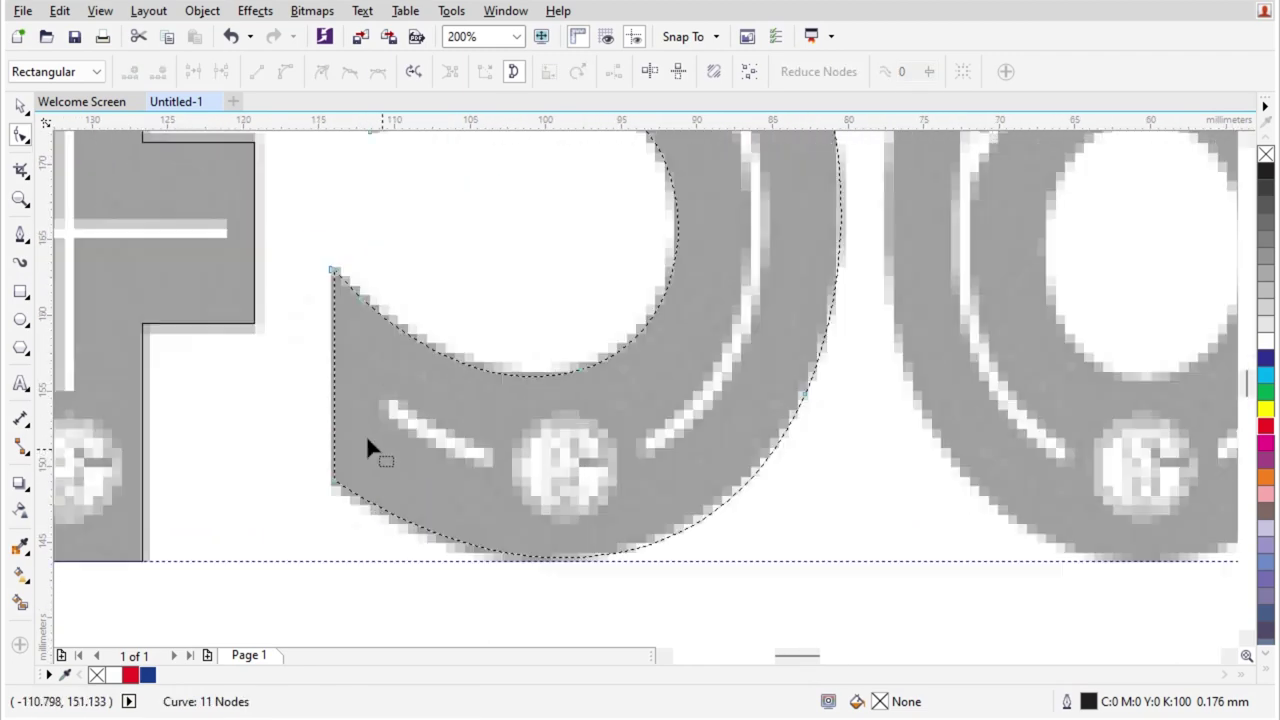
# - Adjust the curve handle of the lower terminal's bottom corner to fit the 5's bottom edge
pyautogui.moveTo(366, 437); pyautogui.dragTo(316, 522)
pyautogui.scroll(1, 328, 522)
pyautogui.moveTo(636, 642); pyautogui.dragTo(631, 608)
pyautogui.hotkey('ctrl', 'z')
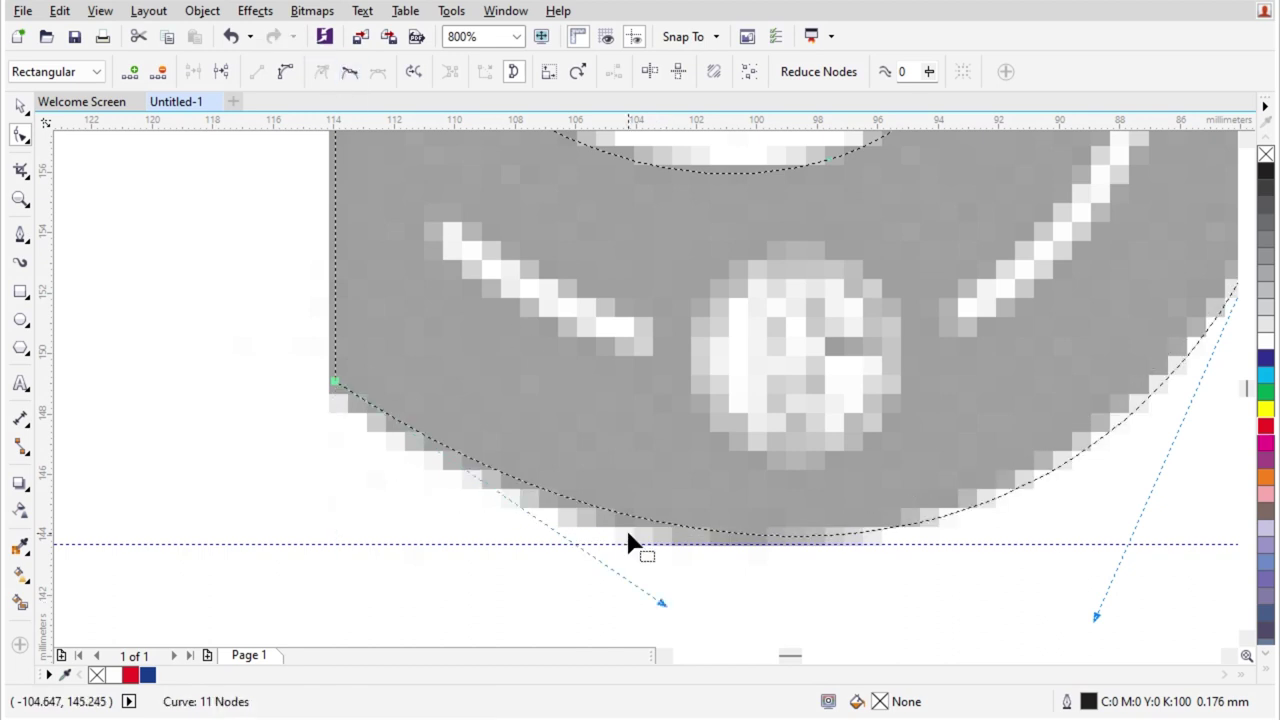
pyautogui.click(543, 520)
pyautogui.moveTo(663, 608); pyautogui.dragTo(586, 608)
pyautogui.scroll(-1, 568, 558)
pyautogui.scroll(-2, 722, 494)
# - Draw a rectangle about 10 mm wide over the 5's stem and stretch it to the upper guideline, about 32 mm high
pyautogui.press('space')
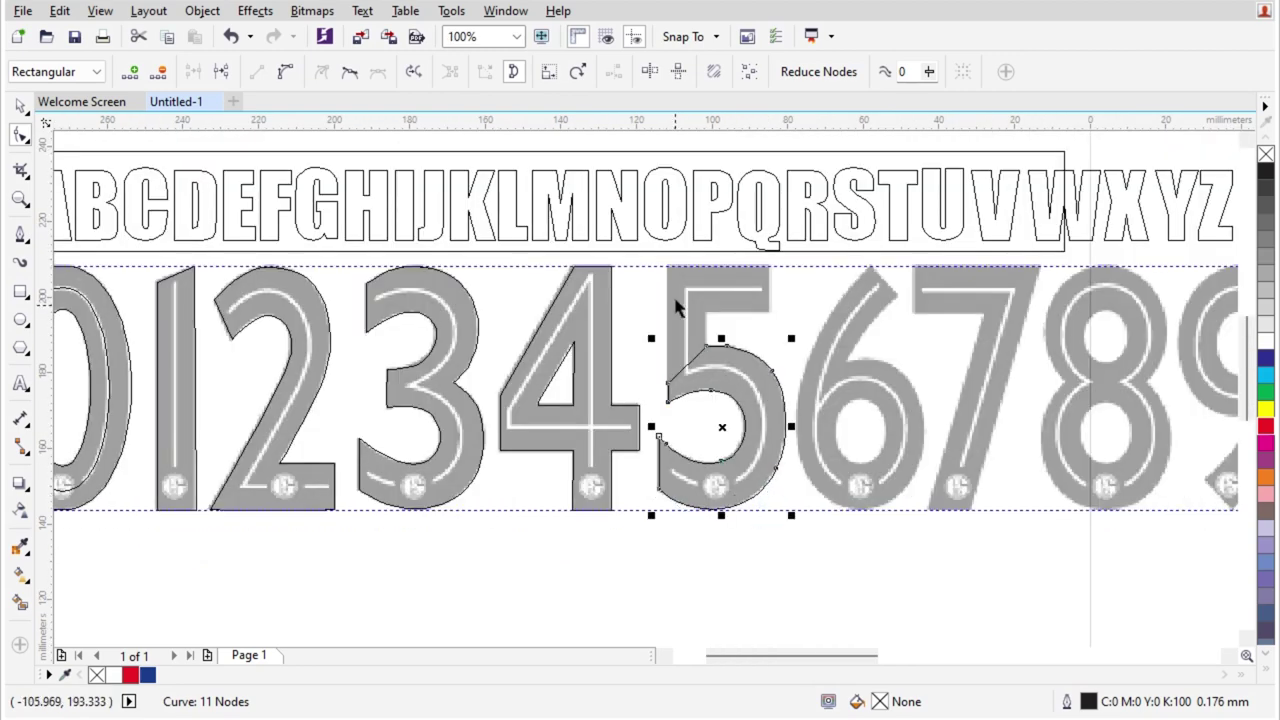
pyautogui.scroll(1, 660, 287)
pyautogui.click(21, 292)
pyautogui.scroll(1, 596, 511)
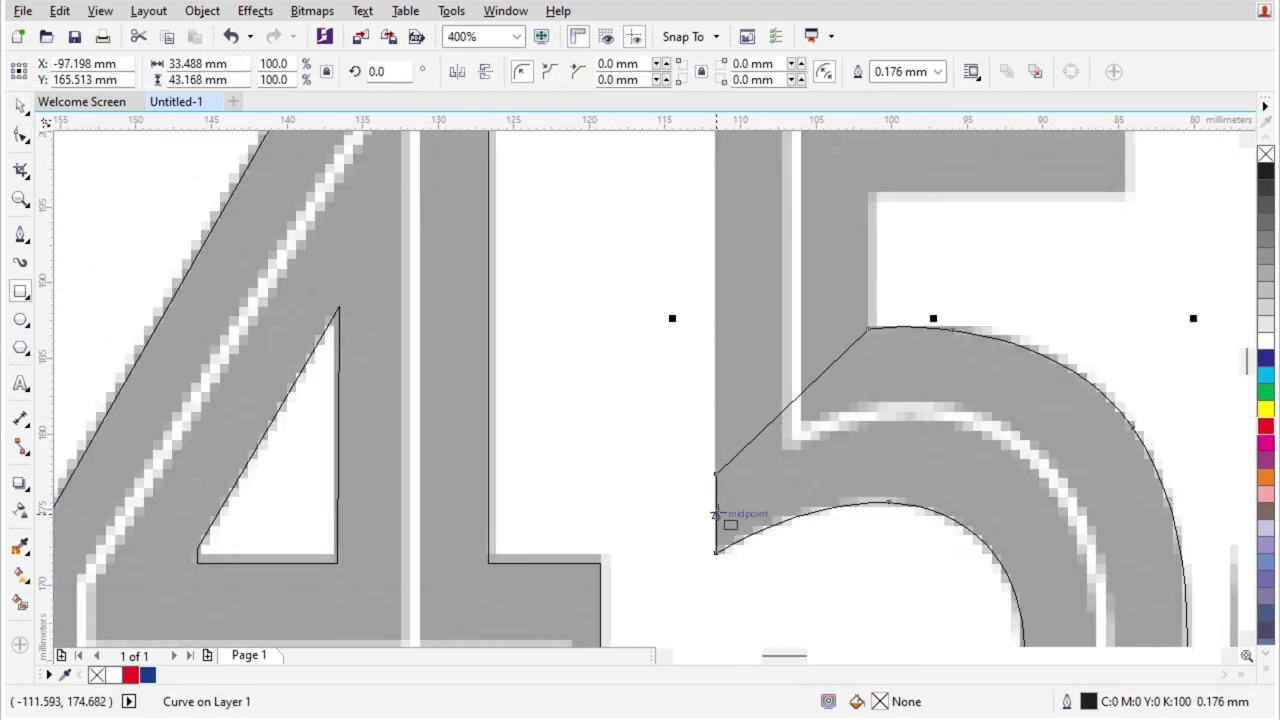
pyautogui.moveTo(715, 512); pyautogui.dragTo(868, 218)
pyautogui.moveTo(840, 481); pyautogui.dragTo(832, 415)
pyautogui.press('Delete')
pyautogui.press('space')
pyautogui.scroll(-1, 832, 415)
pyautogui.scroll(1, 776, 323)
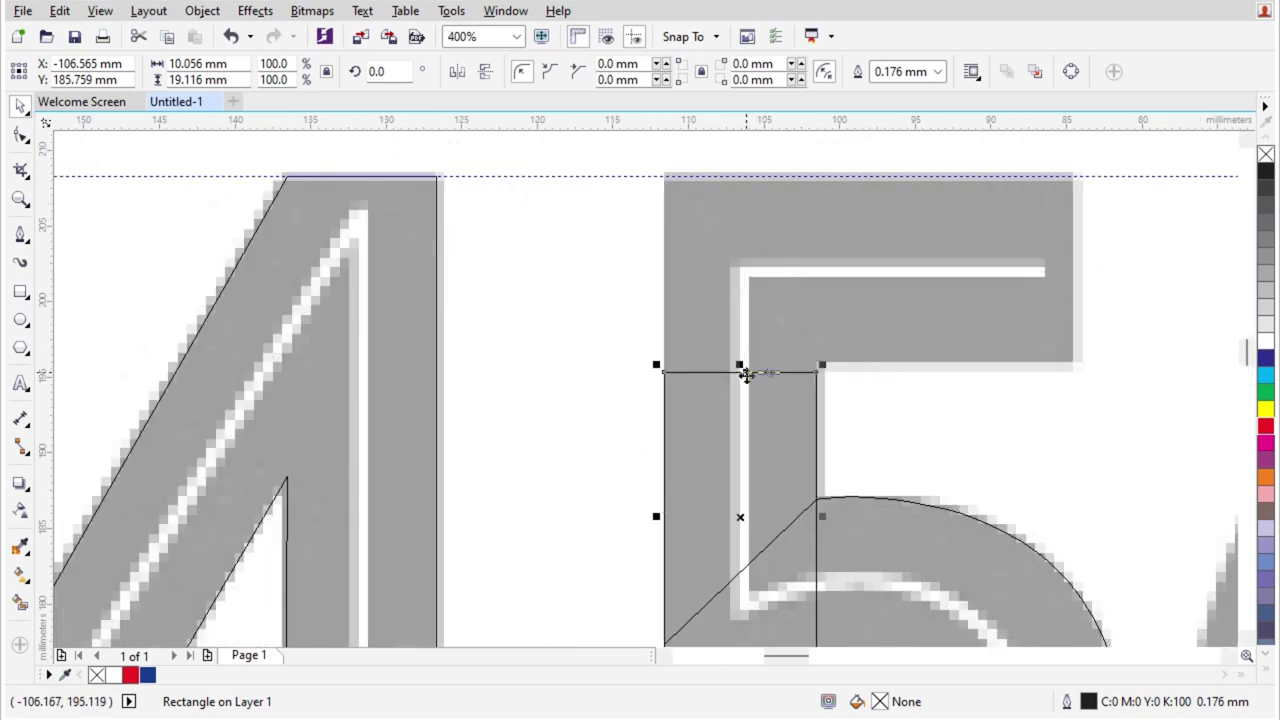
pyautogui.moveTo(745, 373); pyautogui.dragTo(763, 219)
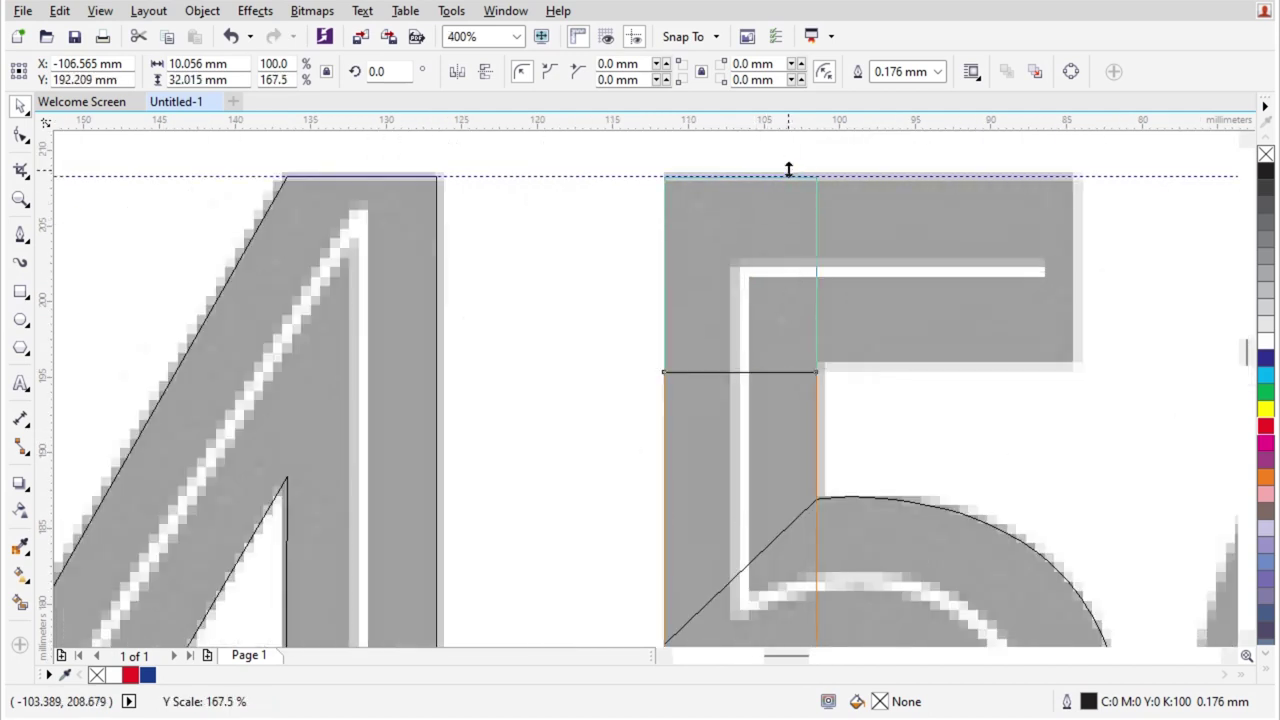
pyautogui.moveTo(789, 169); pyautogui.dragTo(789, 169)
# - Draw the 5's top-bar rectangle, left-aligned with the stem and fitted to about 27 mm wide by 12.2 mm high
pyautogui.press('F6')
pyautogui.moveTo(361, 177); pyautogui.dragTo(837, 297)
pyautogui.press('space')
pyautogui.moveTo(510, 297)
pyautogui.mouseDown()
pyautogui.moveTo(985, 297)
pyautogui.moveTo(897, 297)
pyautogui.mouseUp()
pyautogui.keyDown('shift'); pyautogui.click(728, 352); pyautogui.keyUp('shift')
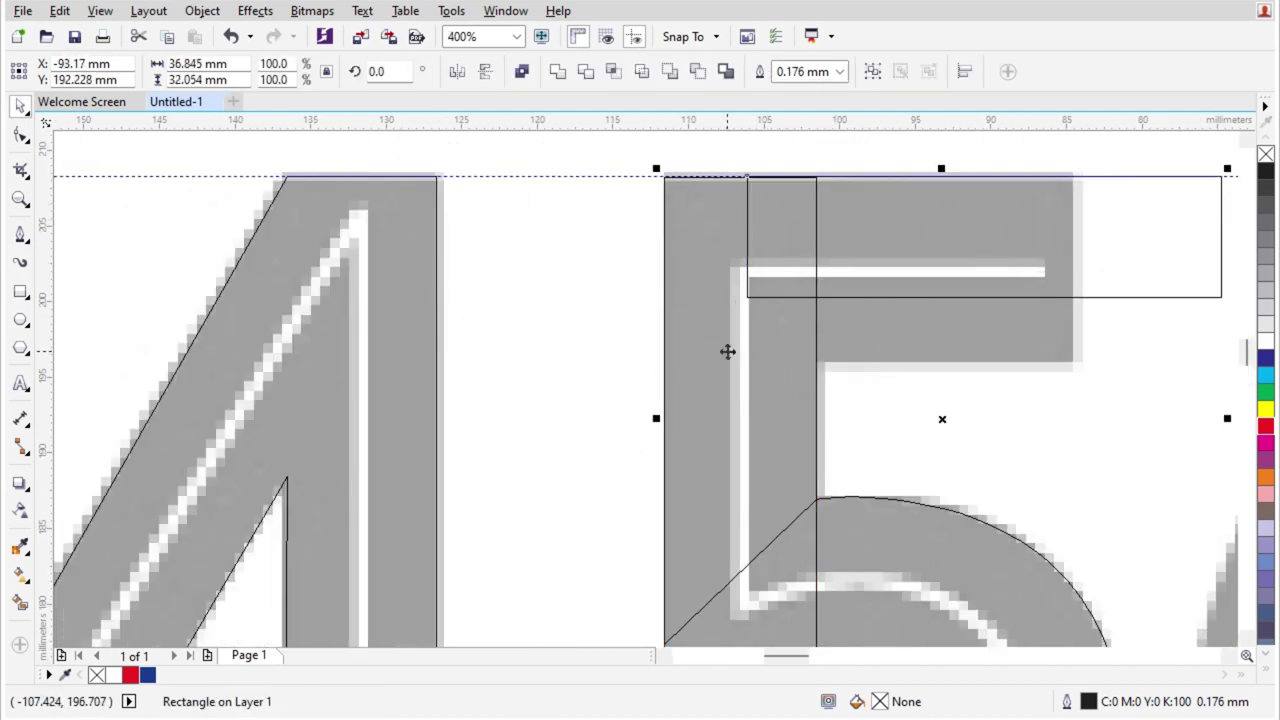
pyautogui.press('l')
pyautogui.click(1137, 236)
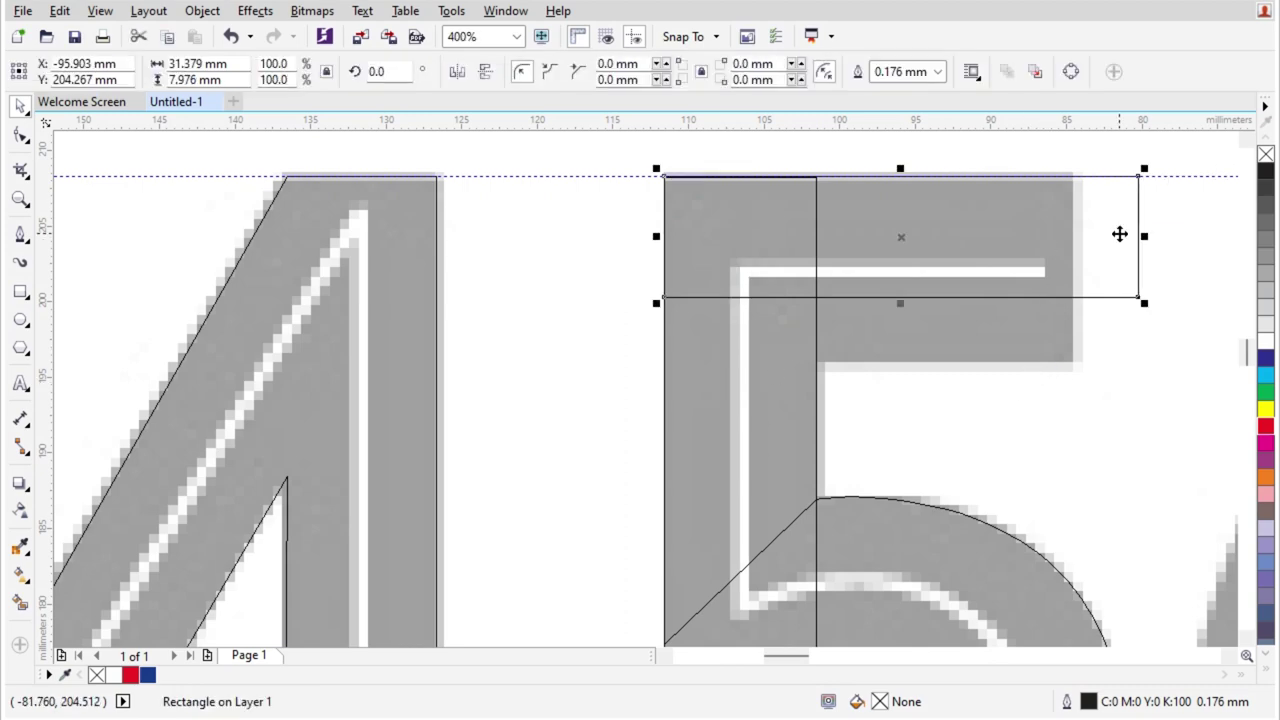
pyautogui.moveTo(1137, 236); pyautogui.dragTo(1073, 240)
pyautogui.moveTo(870, 301); pyautogui.dragTo(904, 362)
# - Draw an ellipse about 26.9 mm wide and 37.6 mm high over the 6's bowl, resting on the lower guideline
pyautogui.scroll(-3, 686, 400)
pyautogui.scroll(1, 629, 386)
pyautogui.scroll(-1, 629, 386)
pyautogui.scroll(1, 748, 415)
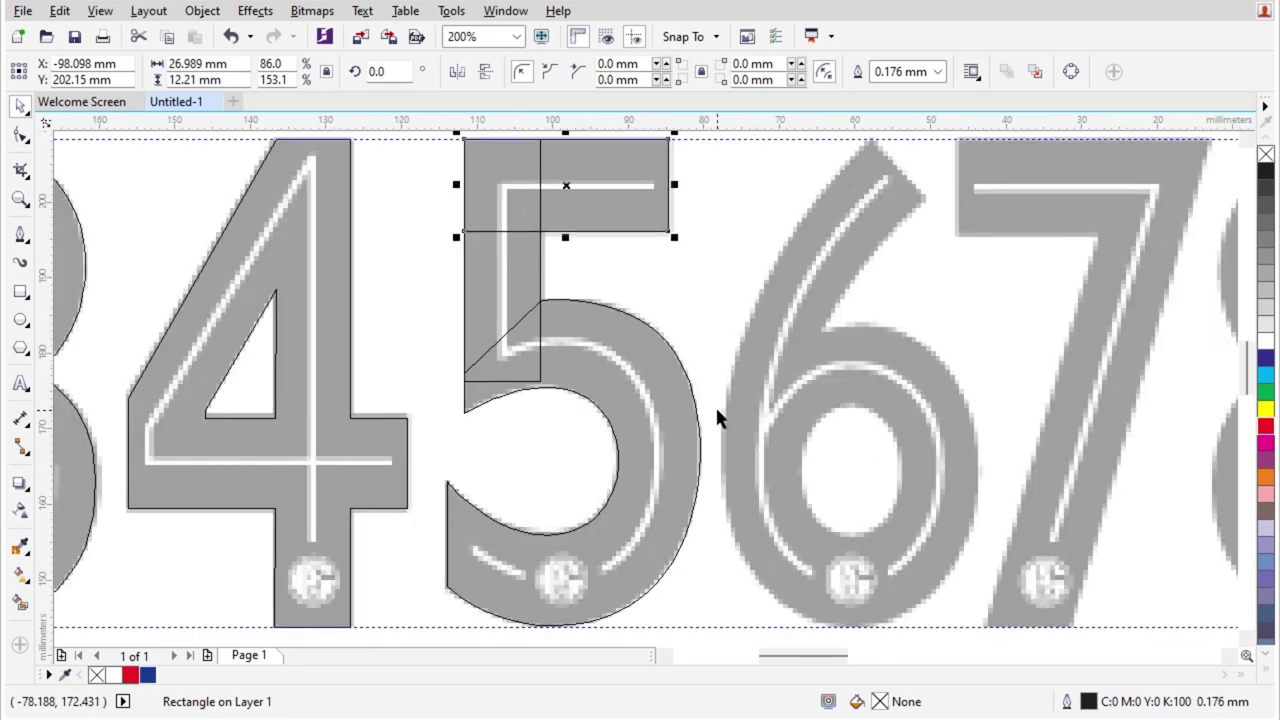
pyautogui.scroll(-1, 641, 381)
pyautogui.scroll(1, 767, 463)
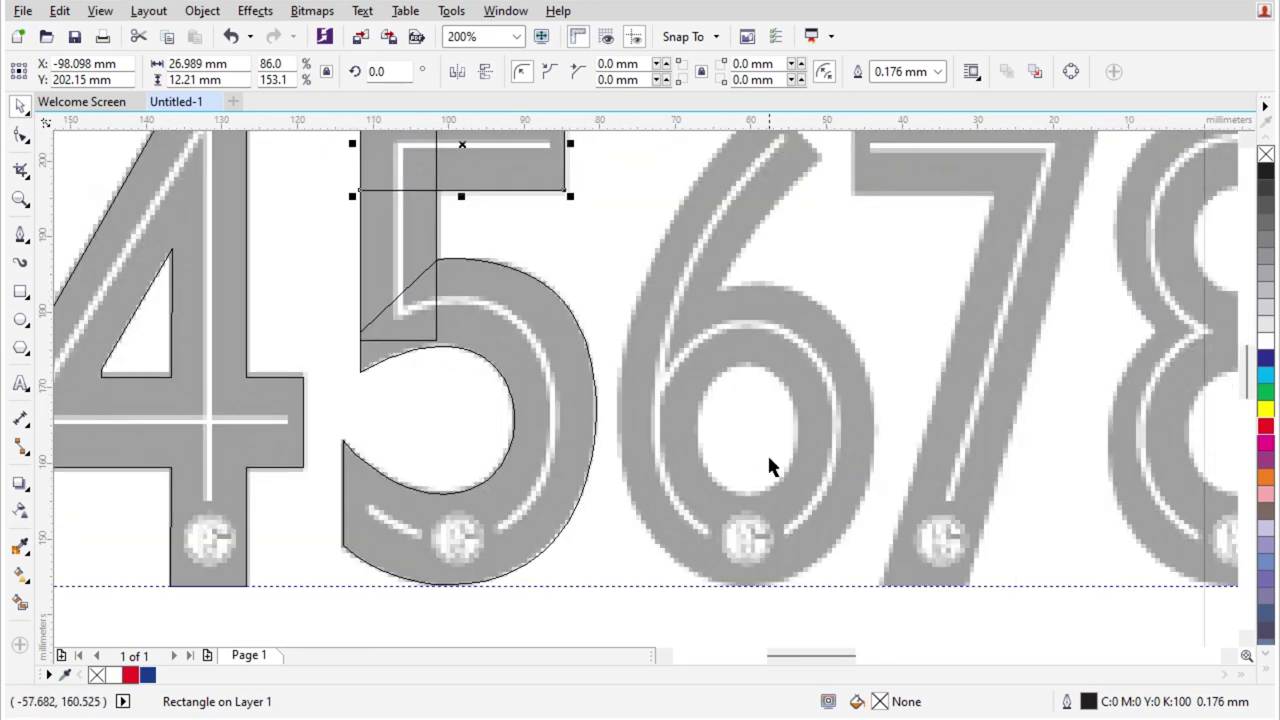
pyautogui.click(20, 320)
pyautogui.moveTo(674, 300); pyautogui.dragTo(871, 589)
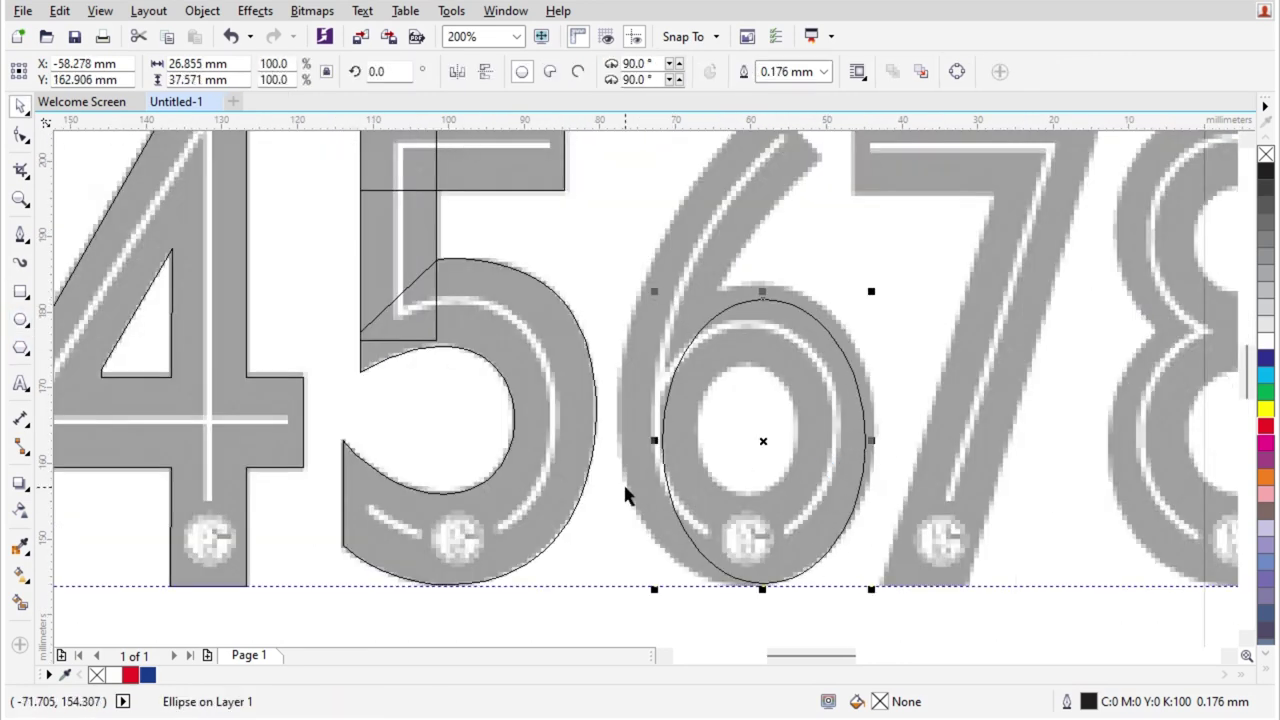
# - Stretch the 6's bowl ellipse upward and to both sides to about 33.7 mm wide and 39.2 mm high
pyautogui.scroll(2, 774, 575)
pyautogui.scroll(-2, 774, 575)
pyautogui.scroll(2, 757, 266)
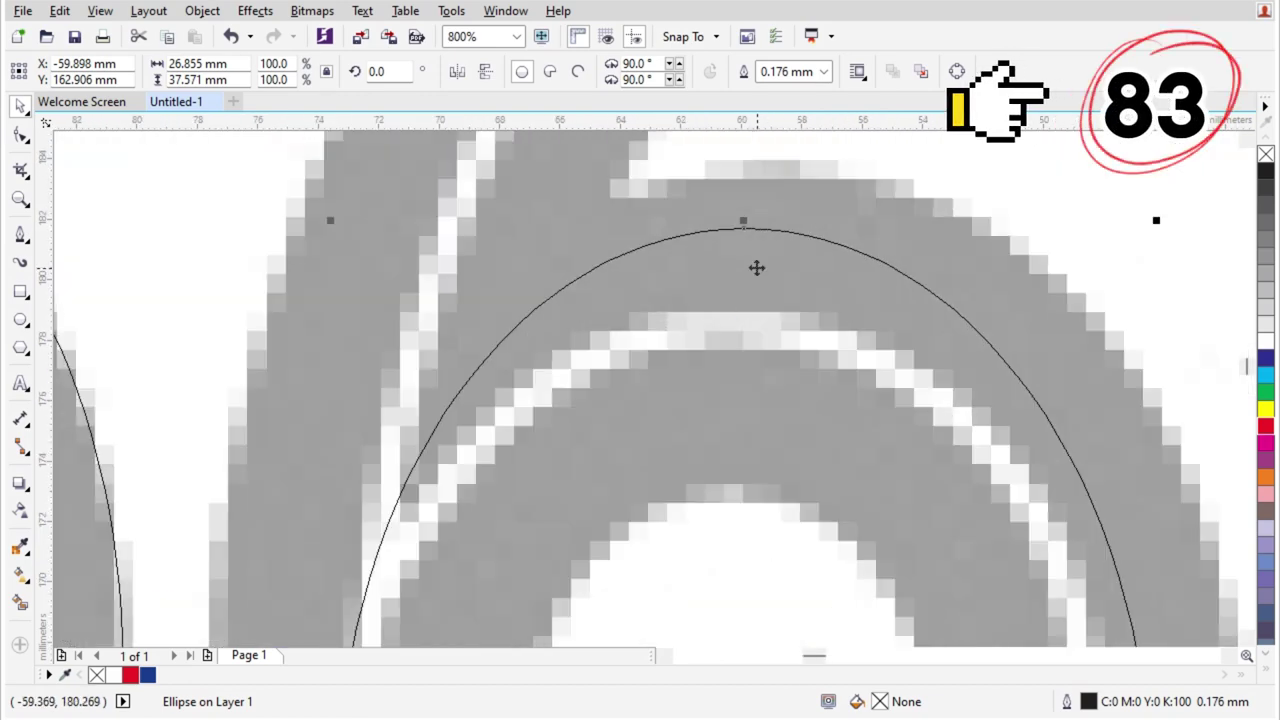
pyautogui.moveTo(741, 218); pyautogui.dragTo(749, 163)
pyautogui.scroll(-2, 857, 354)
pyautogui.scroll(1, 851, 363)
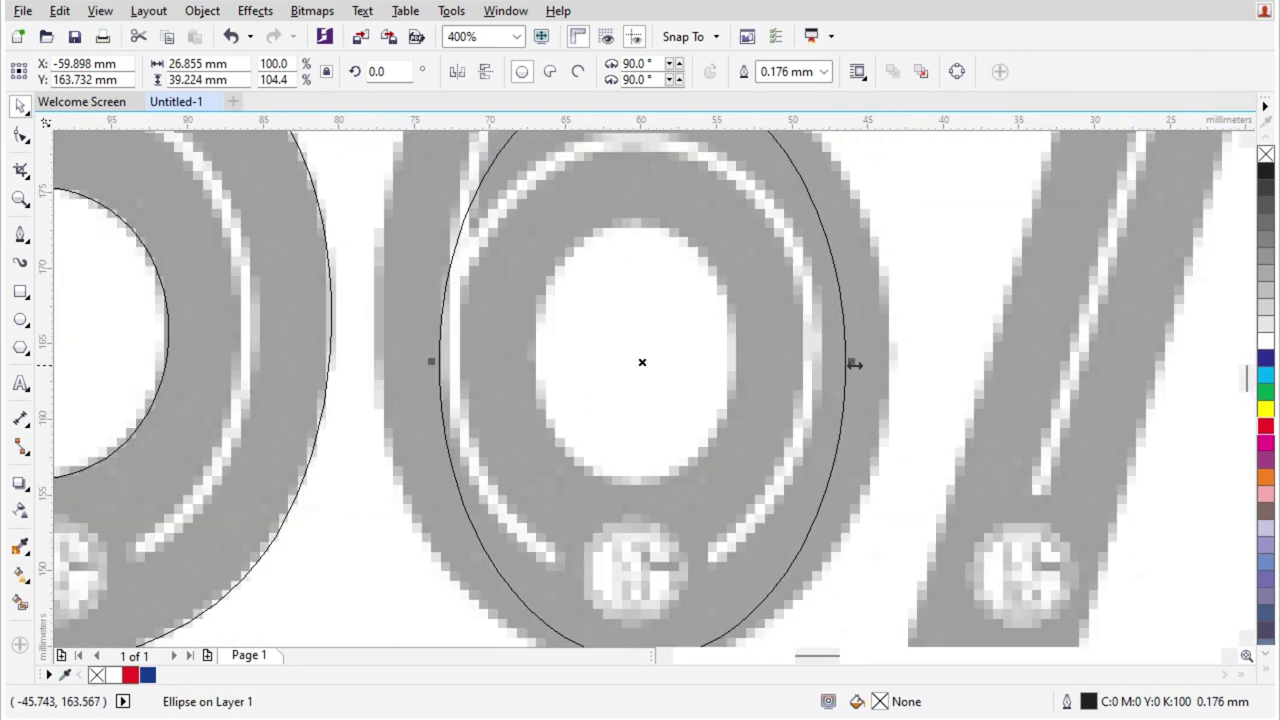
pyautogui.moveTo(849, 360); pyautogui.dragTo(898, 391)
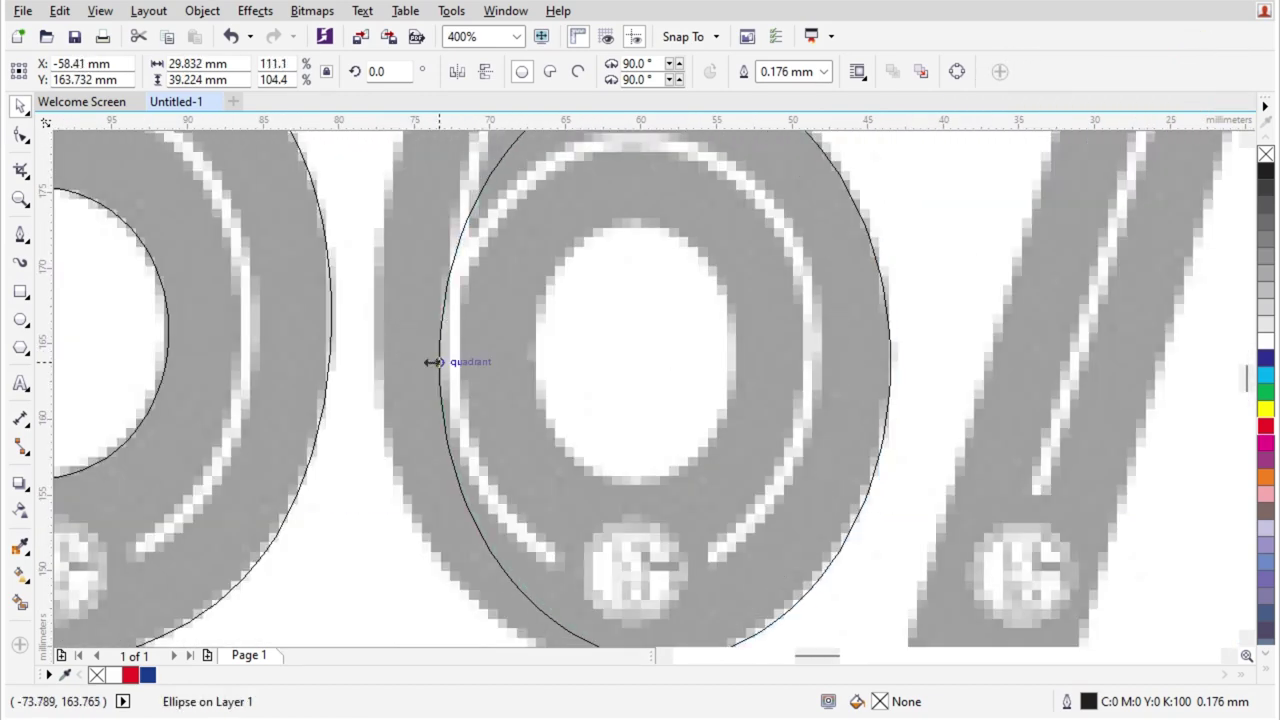
pyautogui.moveTo(433, 362); pyautogui.dragTo(370, 368)
pyautogui.scroll(-1, 641, 340)
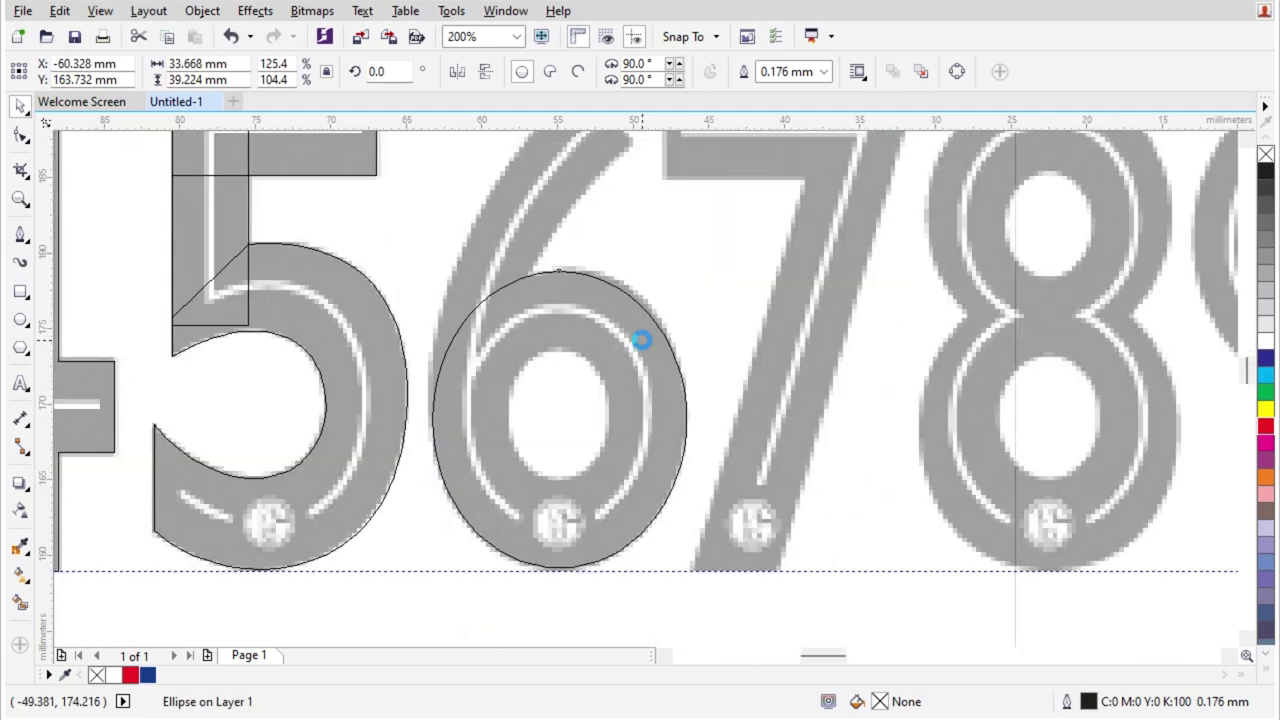
# - Refine the bowl ellipse to about 33.5 mm wide and 39.3 mm high to match the 6's outer edge
pyautogui.scroll(1, 641, 340)
pyautogui.scroll(1, 730, 295)
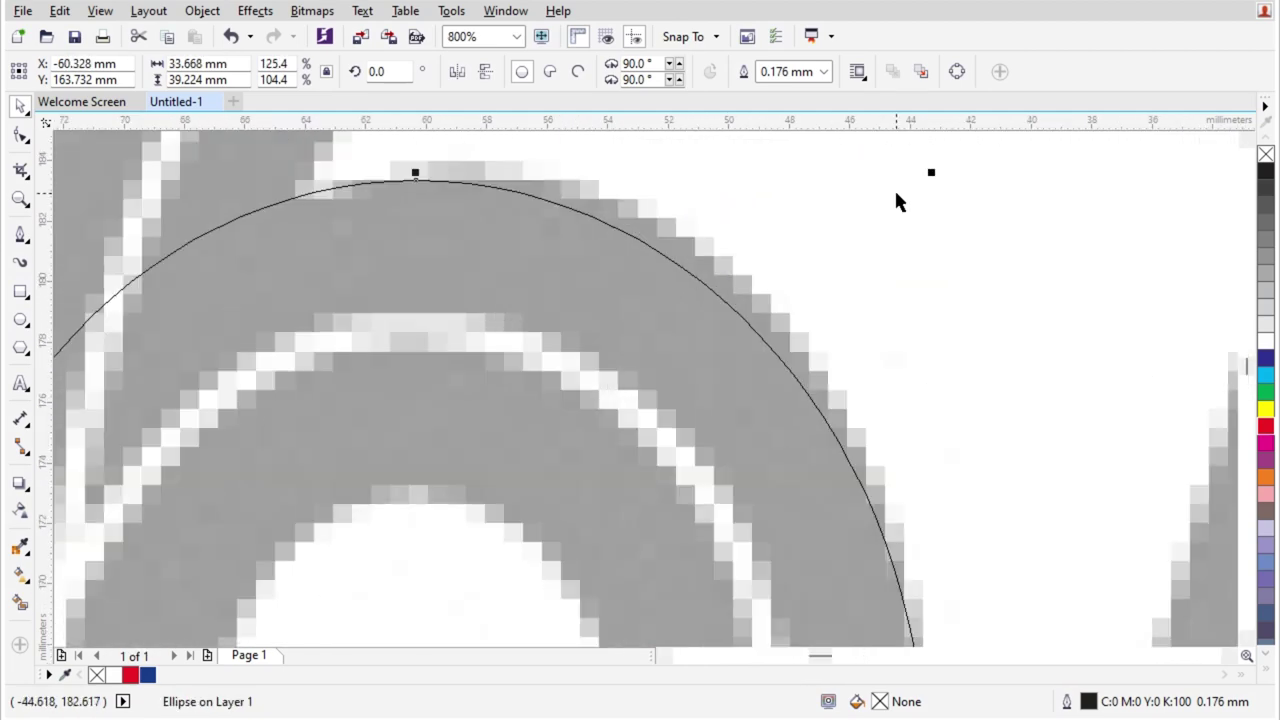
pyautogui.moveTo(931, 173); pyautogui.dragTo(946, 150)
pyautogui.scroll(-1, 680, 224)
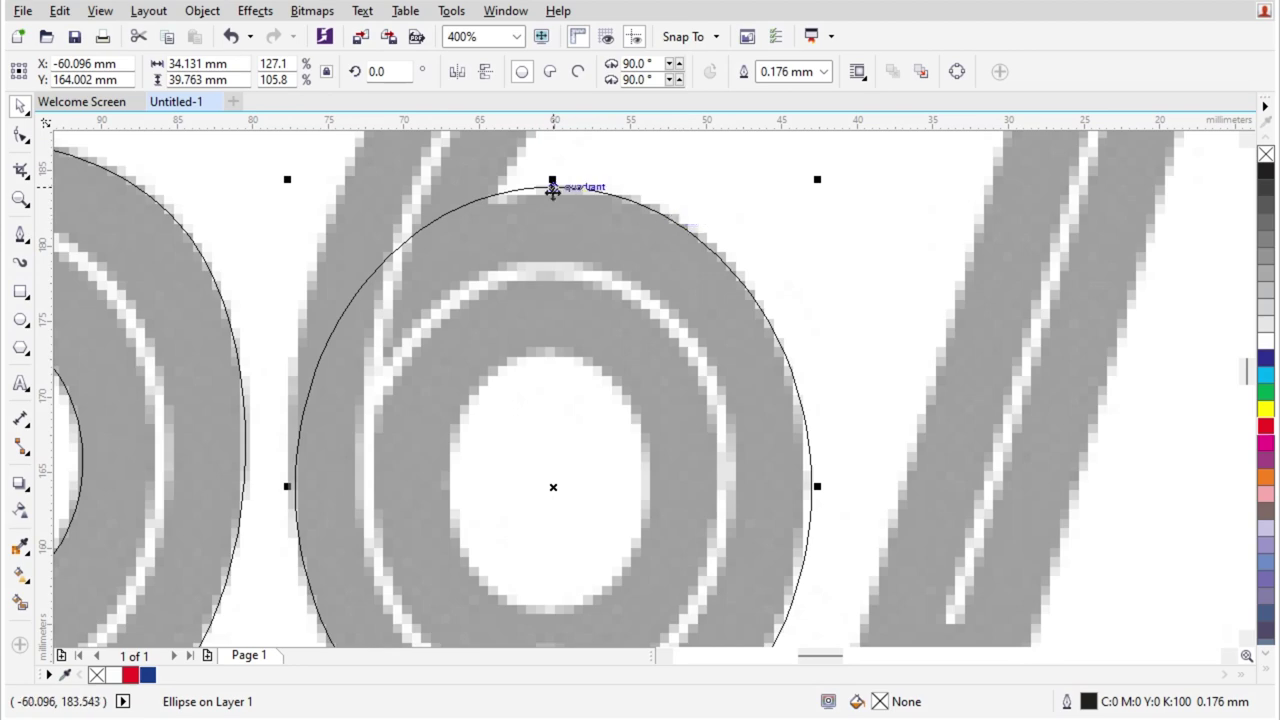
pyautogui.scroll(1, 553, 190)
pyautogui.moveTo(558, 190); pyautogui.dragTo(569, 200)
pyautogui.scroll(-2, 669, 254)
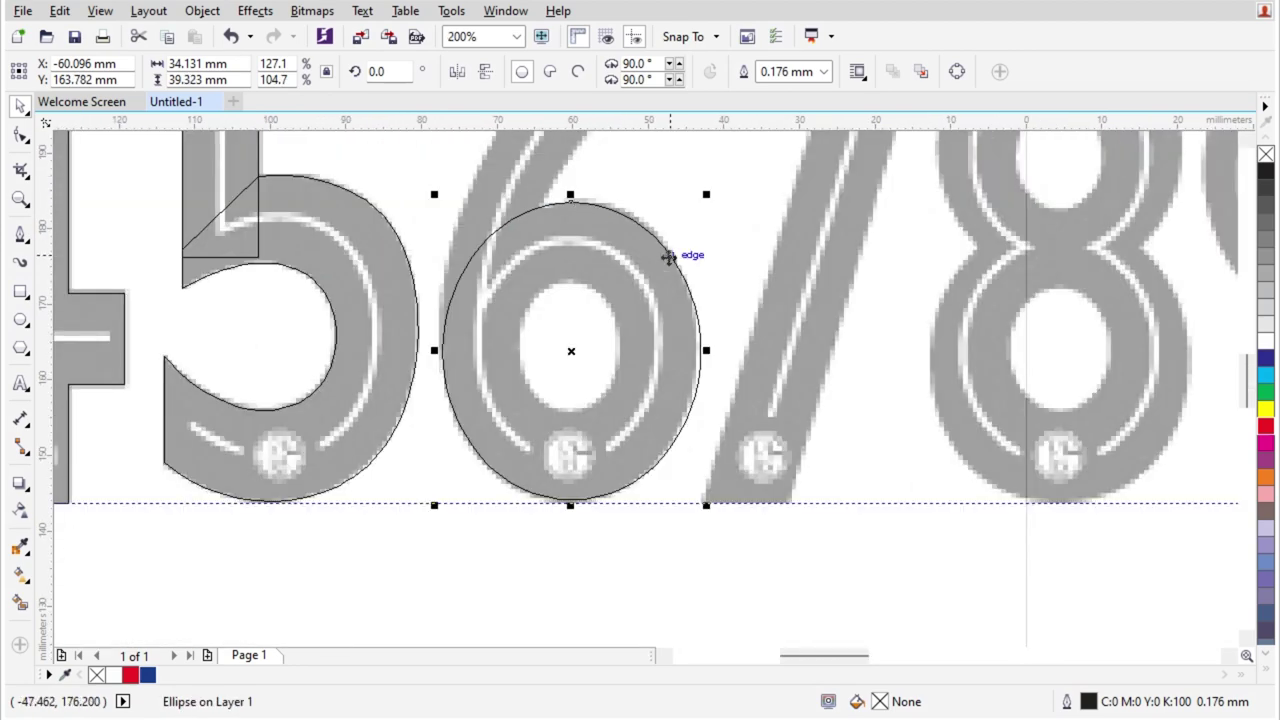
pyautogui.moveTo(731, 380); pyautogui.dragTo(720, 393)
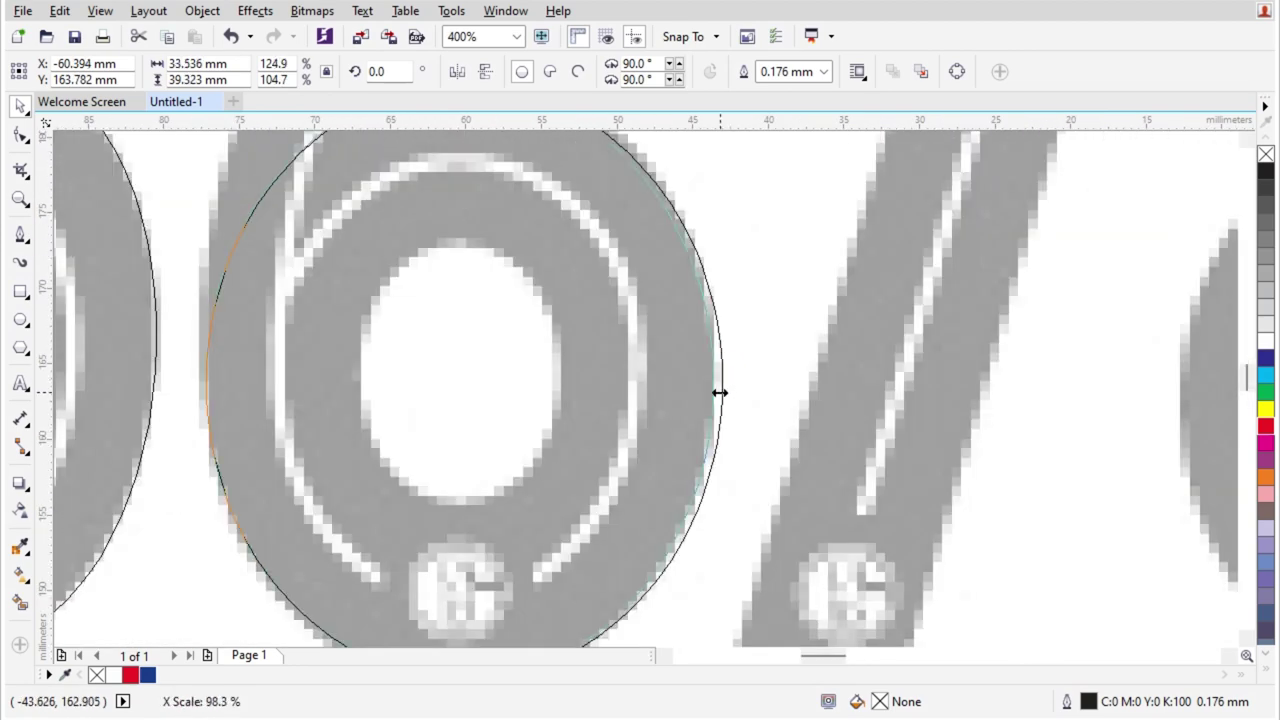
pyautogui.scroll(-2, 643, 314)
pyautogui.scroll(2, 631, 289)
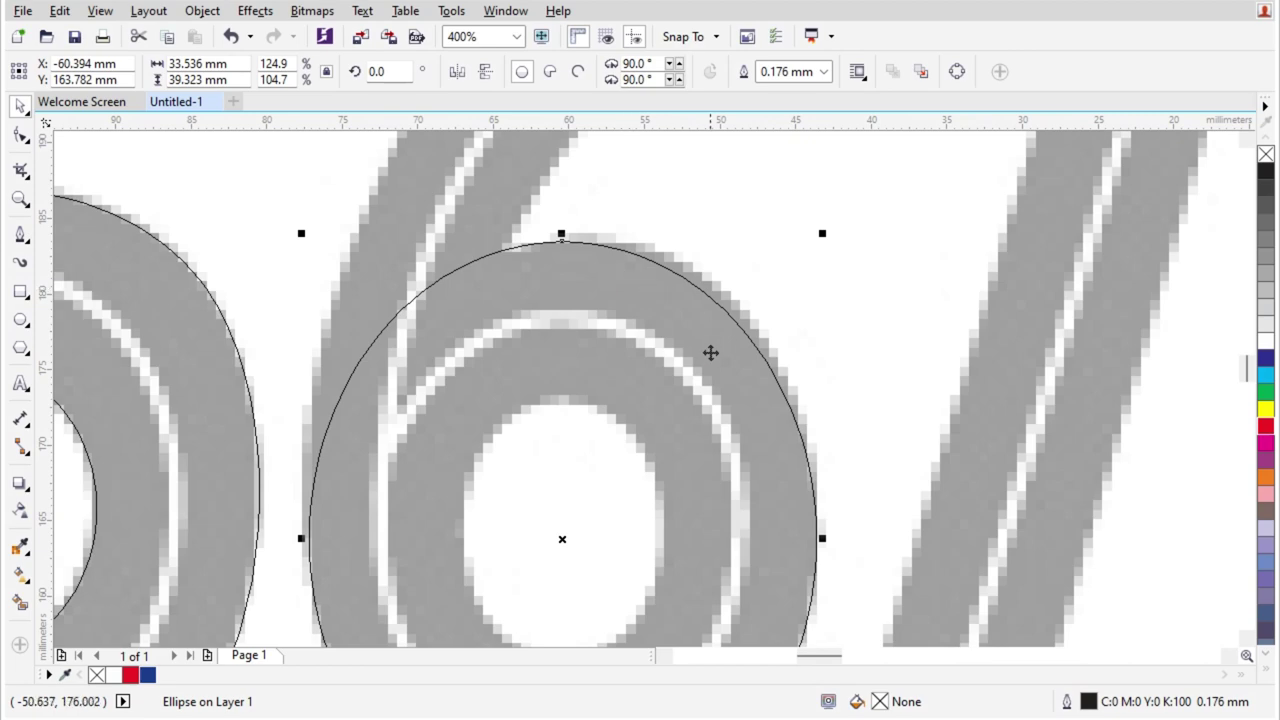
# - Make a smaller copy of the bowl ellipse and fit it to the 6's inner opening, about 13.8 mm wide
pyautogui.scroll(-1, 710, 345)
pyautogui.moveTo(760, 312); pyautogui.dragTo(737, 357)
pyautogui.scroll(1, 699, 458)
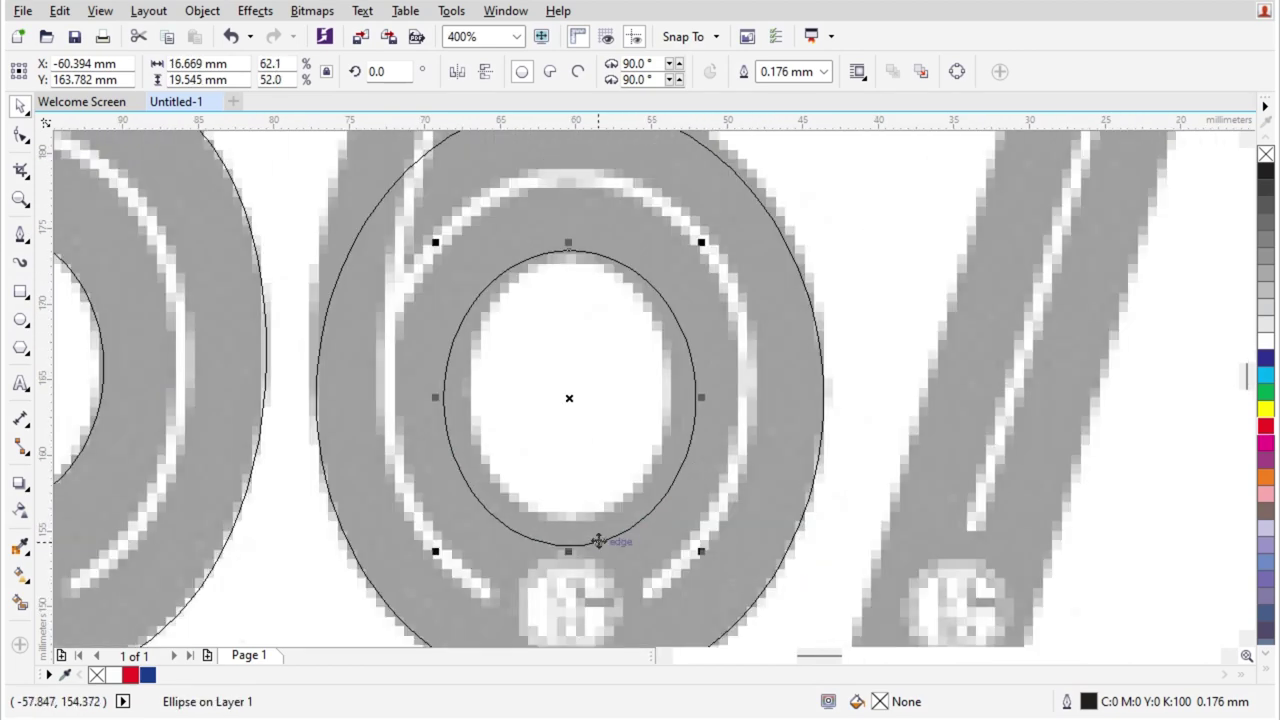
pyautogui.moveTo(571, 552); pyautogui.dragTo(570, 521)
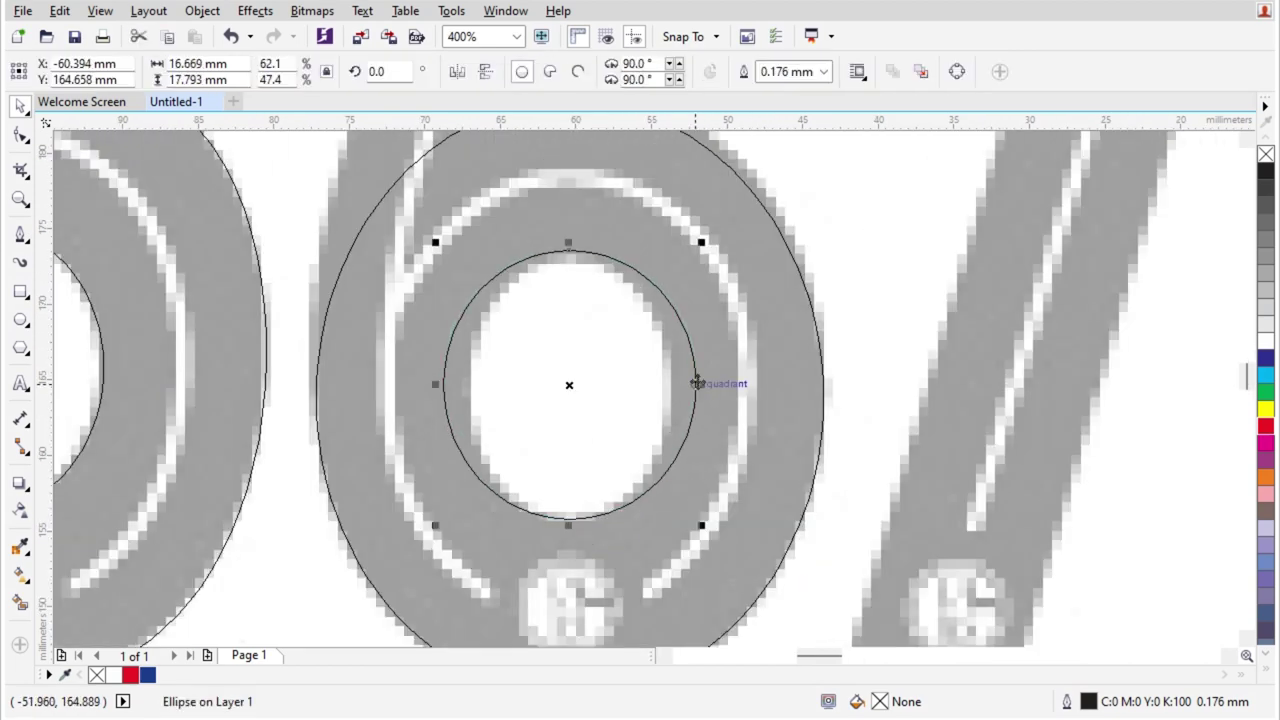
pyautogui.scroll(2, 566, 251)
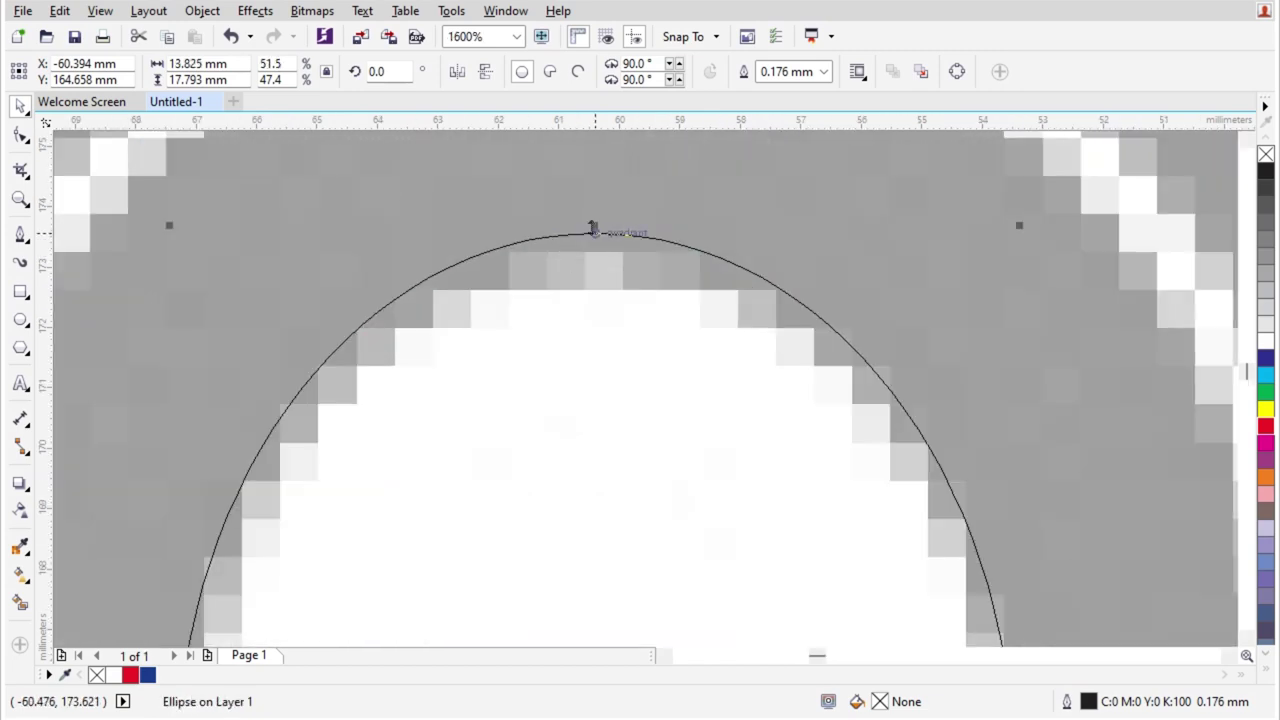
pyautogui.moveTo(594, 227); pyautogui.dragTo(594, 250)
pyautogui.scroll(-2, 559, 310)
# - Combine the inner and outer ellipses of the 6 into one ring-shaped outline
pyautogui.keyDown('shift'); pyautogui.click(584, 153); pyautogui.keyUp('shift')
pyautogui.click(584, 71)
pyautogui.click(873, 275)
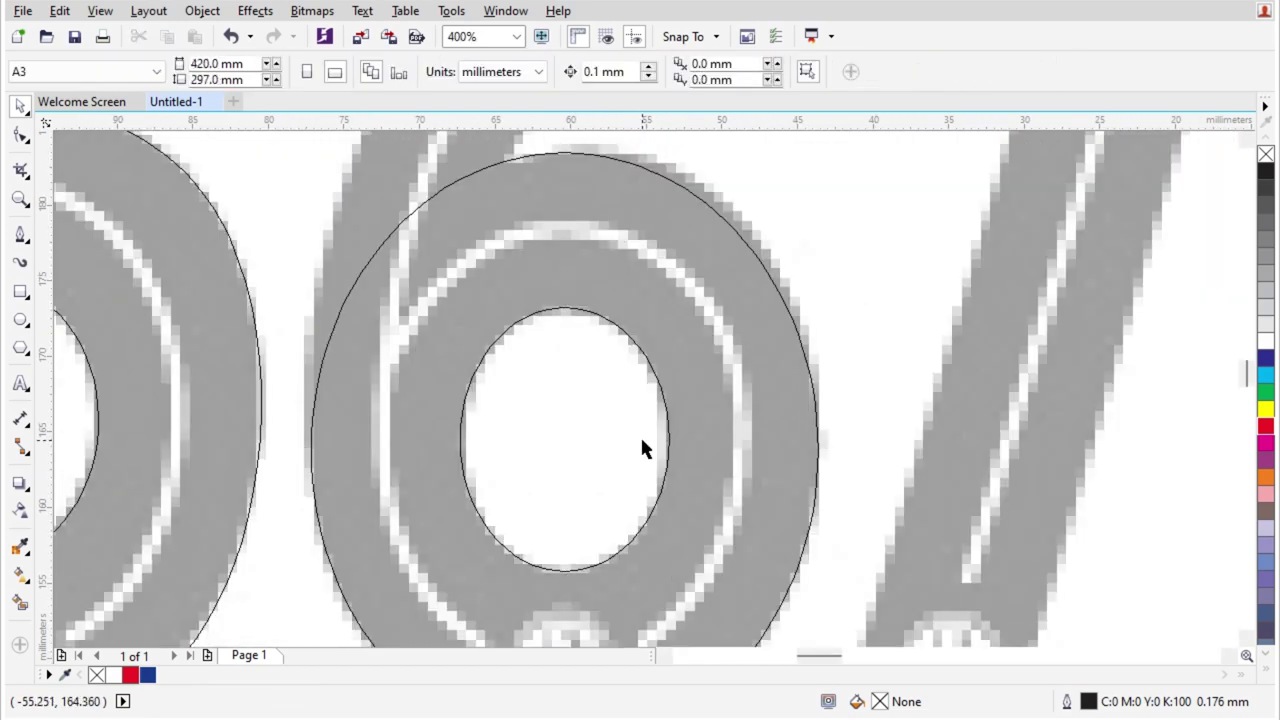
# - Trace the outer curved edge of the 6's stem with the Pen tool, from the bowl's left side up to the tip at the upper guideline
pyautogui.scroll(-1, 643, 448)
pyautogui.click(20, 234)
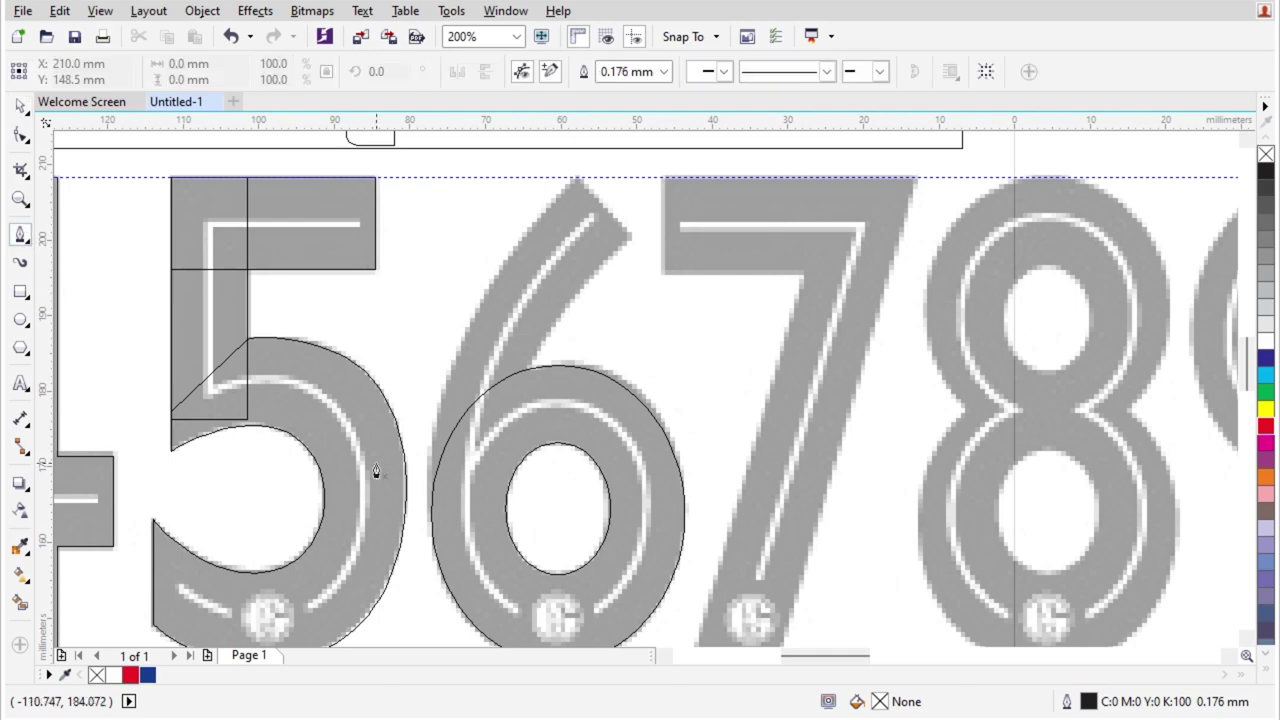
pyautogui.click(431, 537)
pyautogui.scroll(1, 452, 355)
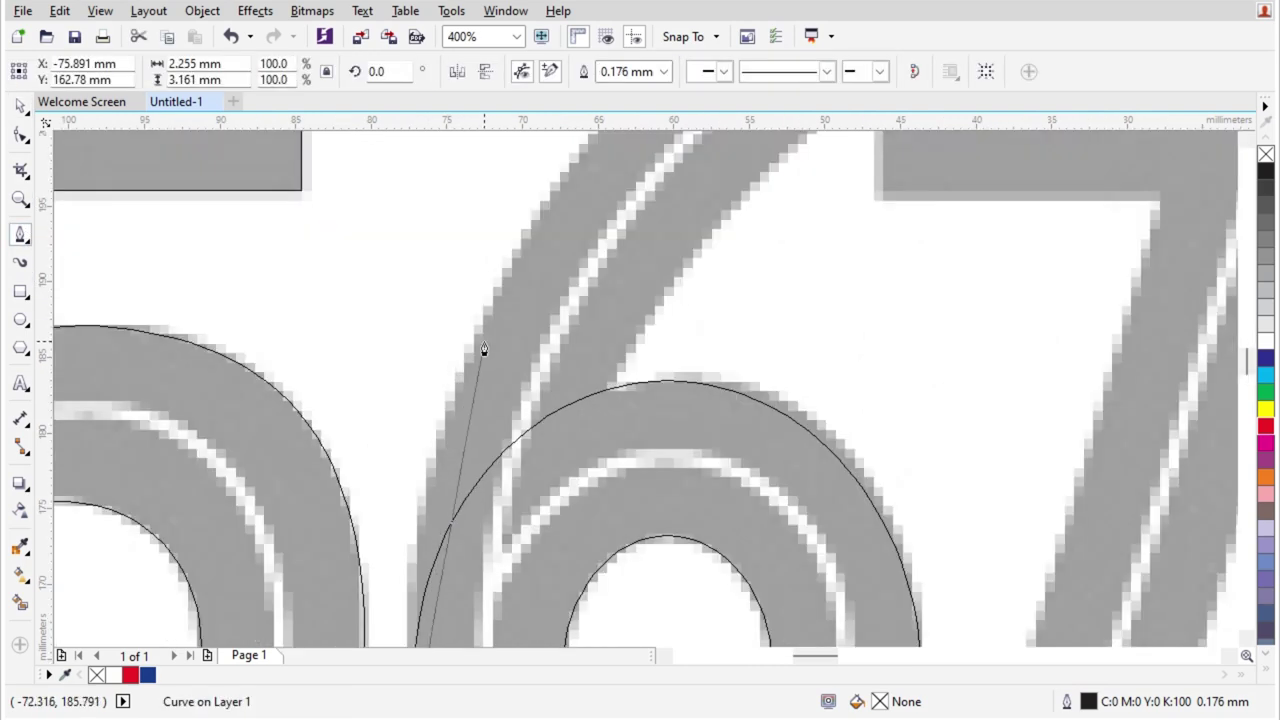
pyautogui.moveTo(474, 348); pyautogui.dragTo(561, 169)
pyautogui.scroll(-1, 514, 287)
pyautogui.scroll(1, 566, 214)
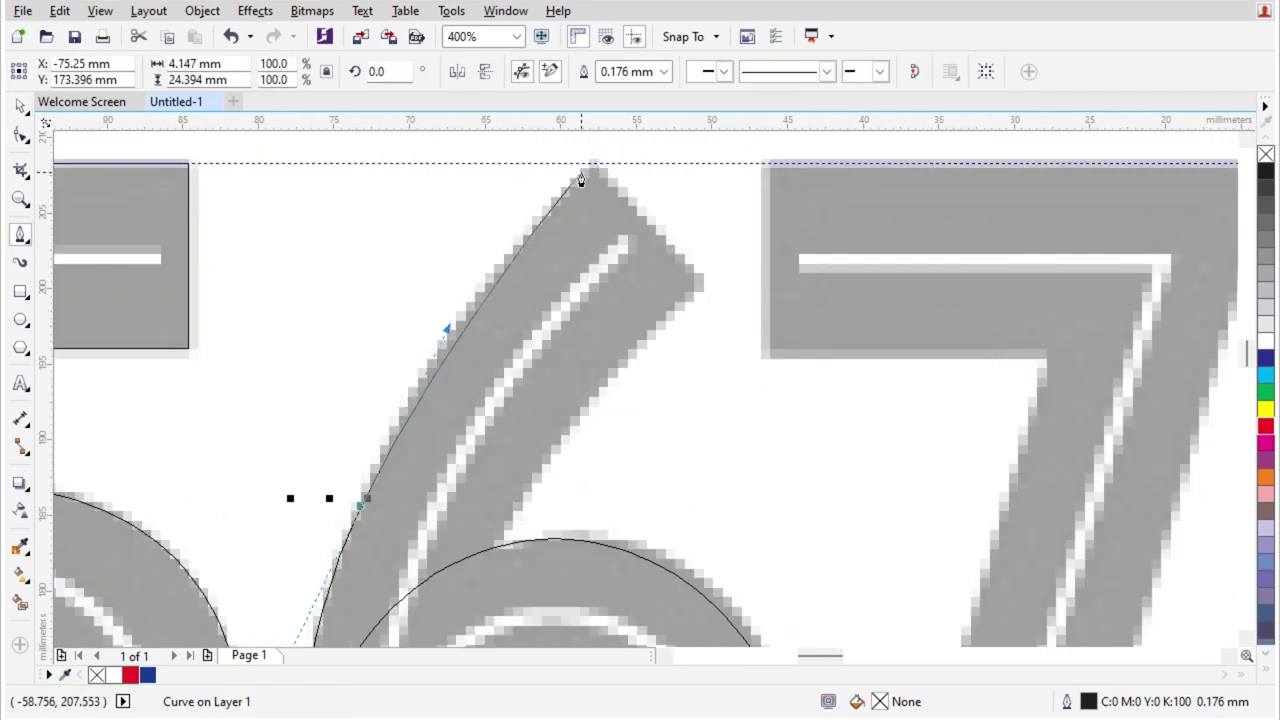
pyautogui.scroll(1, 581, 178)
pyautogui.moveTo(544, 199); pyautogui.dragTo(546, 197)
pyautogui.click(608, 156)
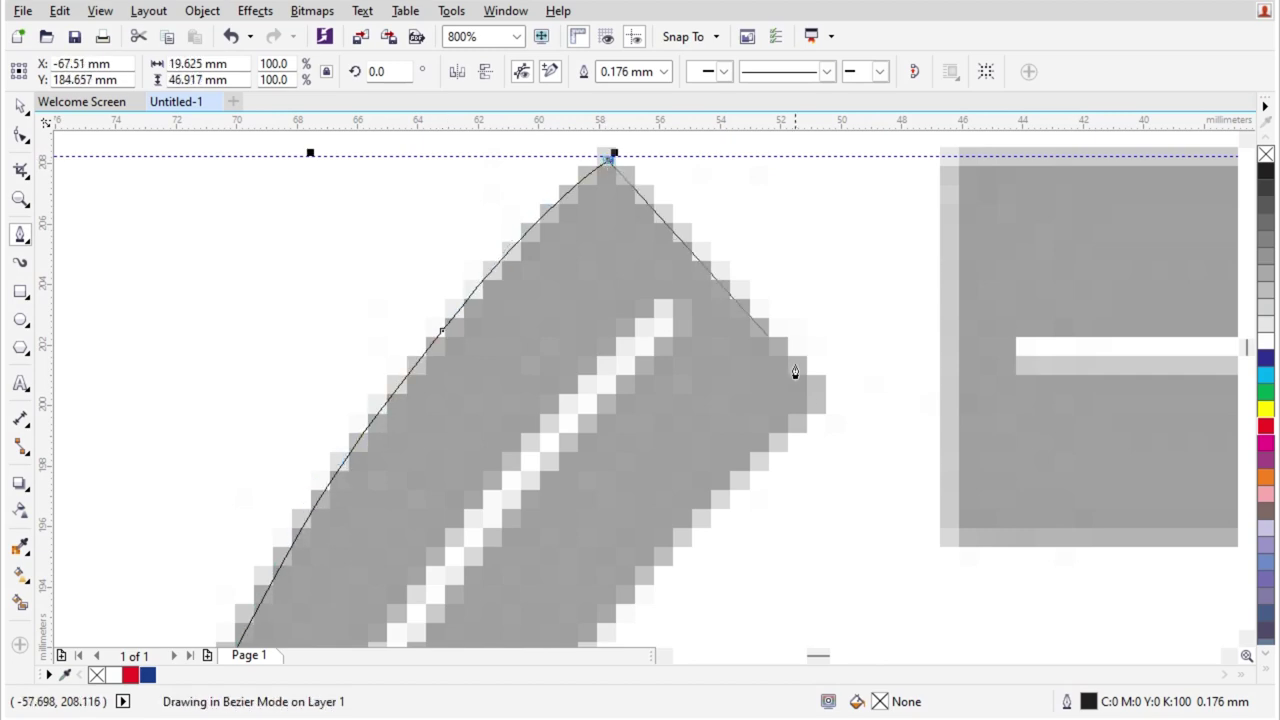
# - Trace the stem's slanted end and inner curved edge down into the bowl, and close the stem outline
pyautogui.click(821, 402)
pyautogui.scroll(-2, 778, 279)
pyautogui.scroll(2, 692, 409)
pyautogui.moveTo(764, 352); pyautogui.dragTo(690, 488)
pyautogui.click(647, 578)
pyautogui.scroll(-2, 608, 460)
pyautogui.scroll(1, 534, 619)
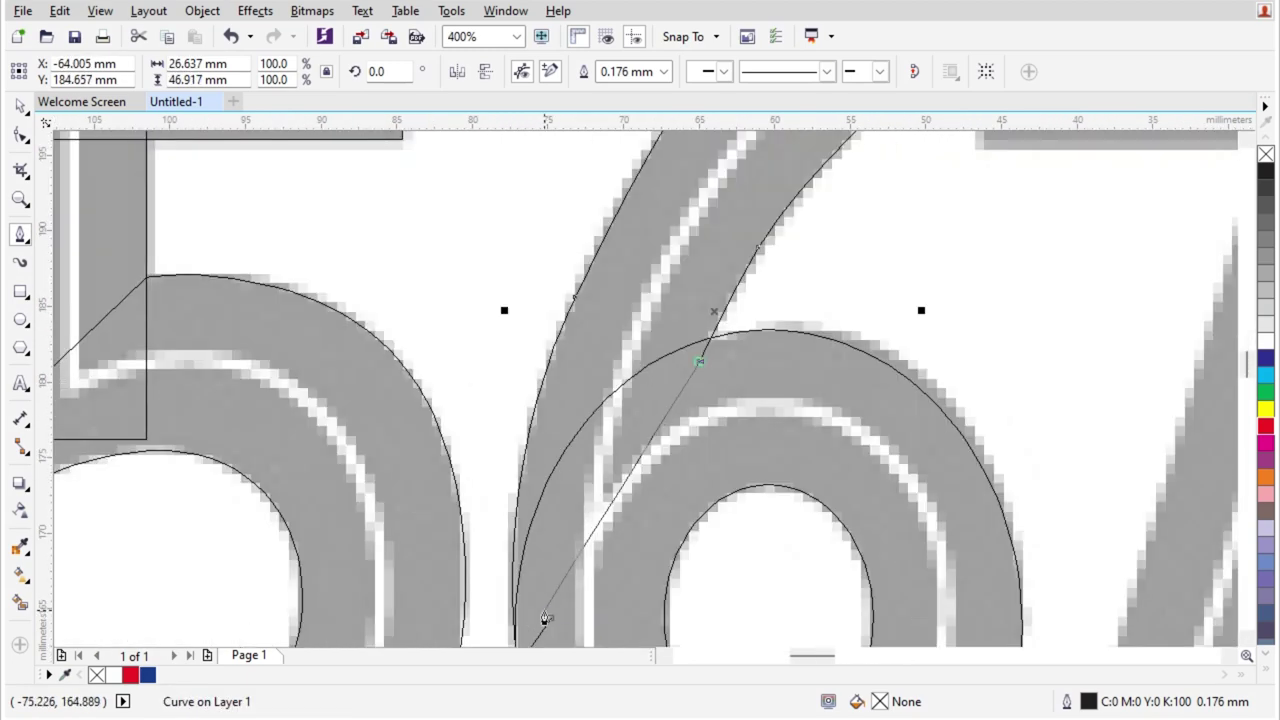
pyautogui.click(549, 618)
# - Delete the surplus node on the outer edge of the 6's stem to smooth its curve
pyautogui.scroll(-1, 569, 426)
pyautogui.click(19, 134)
pyautogui.scroll(1, 631, 316)
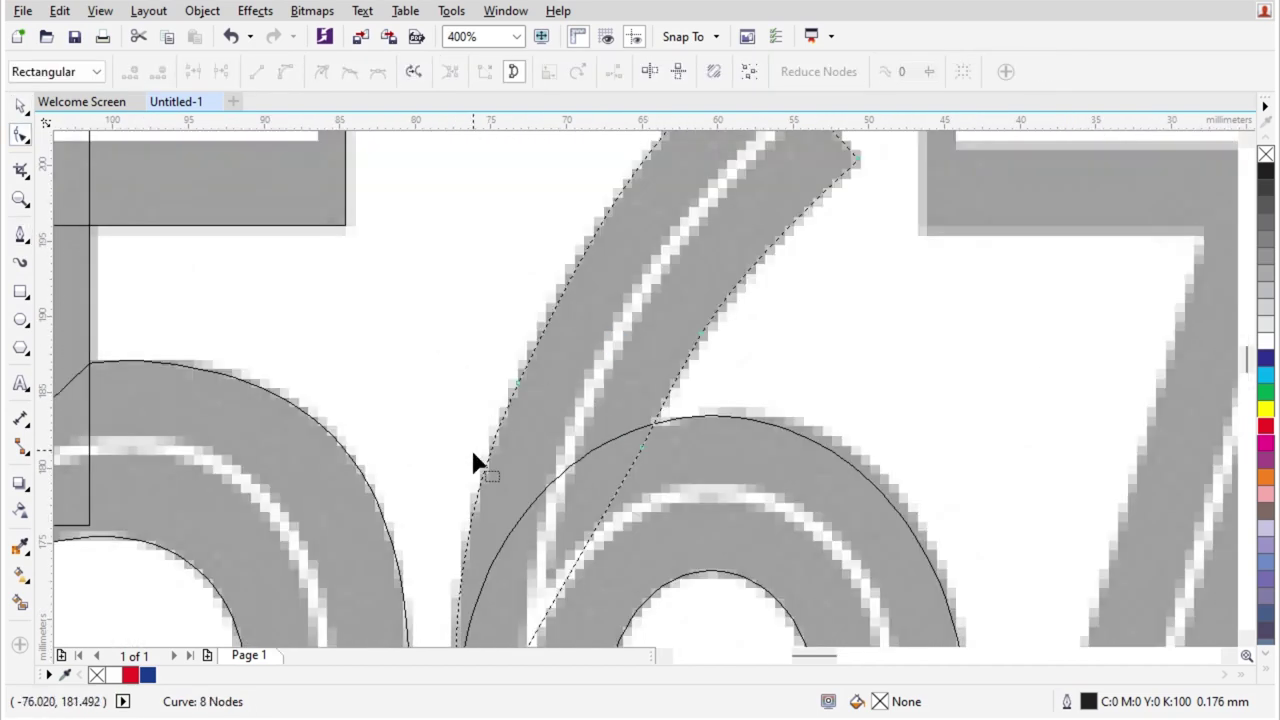
pyautogui.moveTo(458, 282); pyautogui.dragTo(640, 422)
pyautogui.press('Delete')
pyautogui.scroll(-1, 622, 298)
pyautogui.scroll(1, 588, 261)
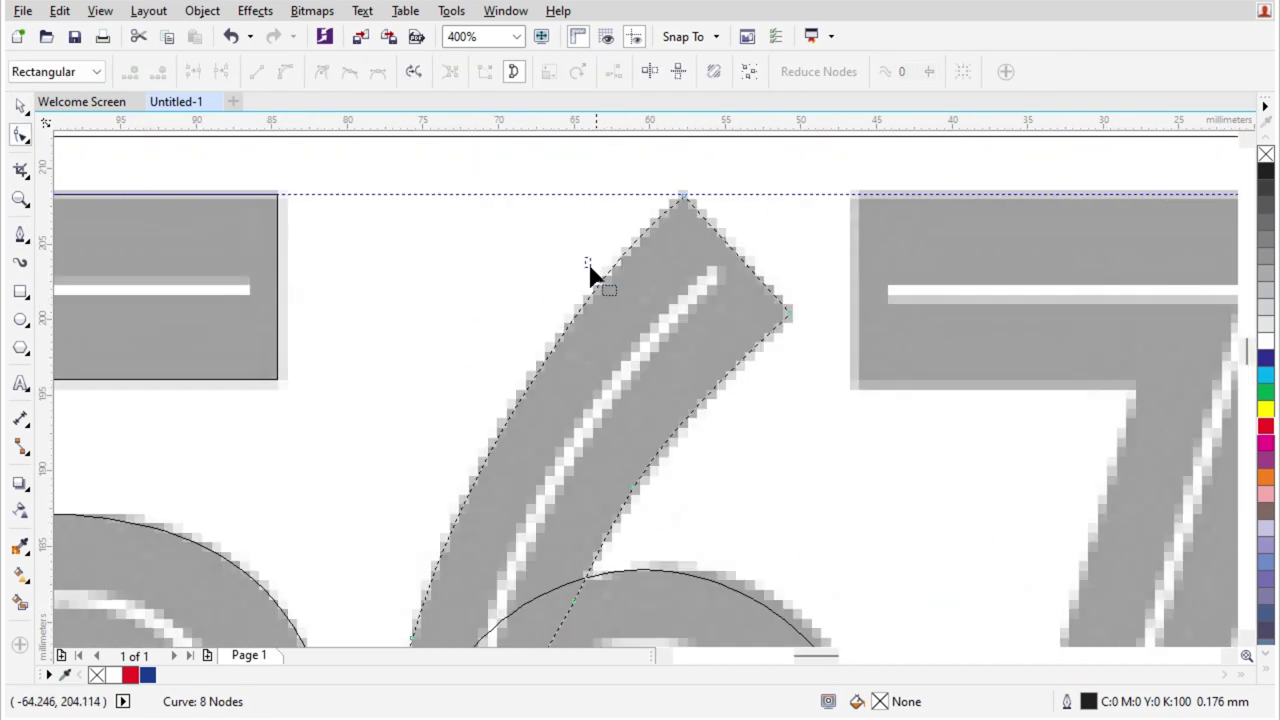
# - Weld the 6's stem and ring into a single outline
pyautogui.scroll(-2, 577, 296)
pyautogui.press('space')
pyautogui.scroll(1, 616, 399)
pyautogui.keyDown('shift'); pyautogui.click(616, 398); pyautogui.keyUp('shift')
pyautogui.click(615, 71)
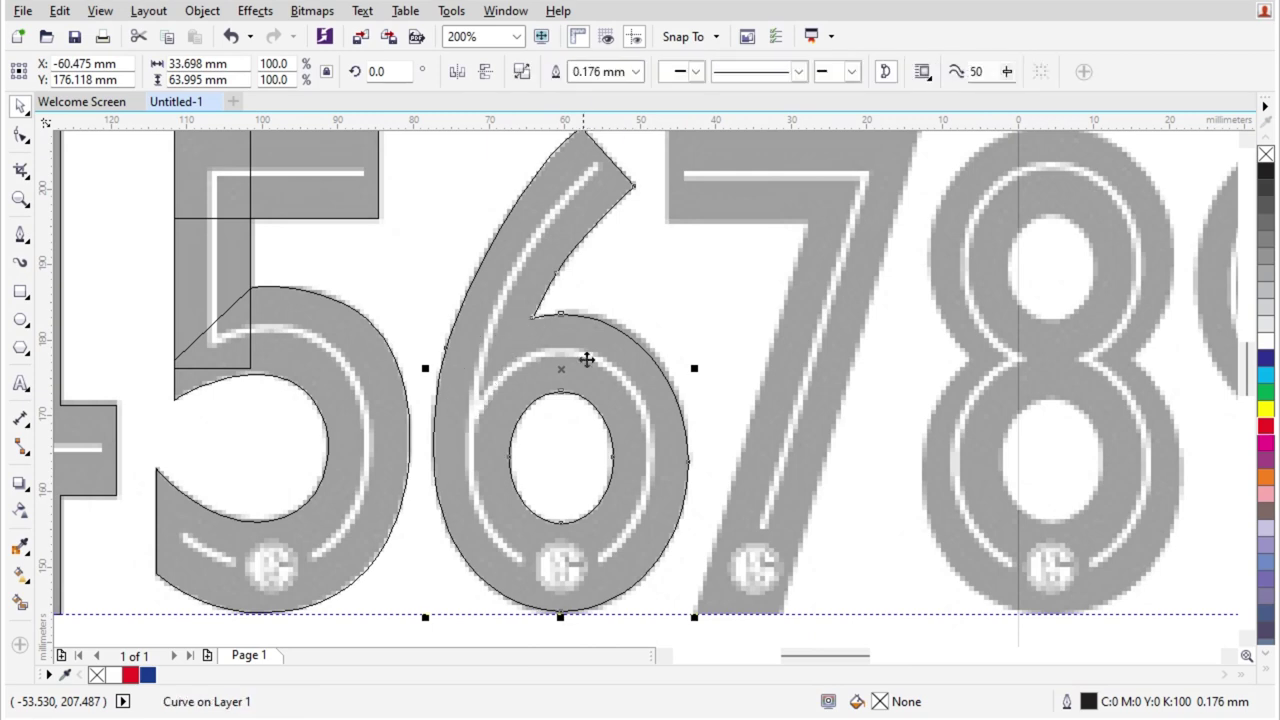
# - Place a copy of the 6 outline over the 9, mirror it horizontally and vertically, and align it with the bitmap
pyautogui.scroll(-1, 565, 436)
pyautogui.moveTo(581, 412); pyautogui.dragTo(847, 431)
pyautogui.click(457, 71)
pyautogui.click(485, 71)
pyautogui.scroll(3, 936, 430)
pyautogui.scroll(-2, 814, 429)
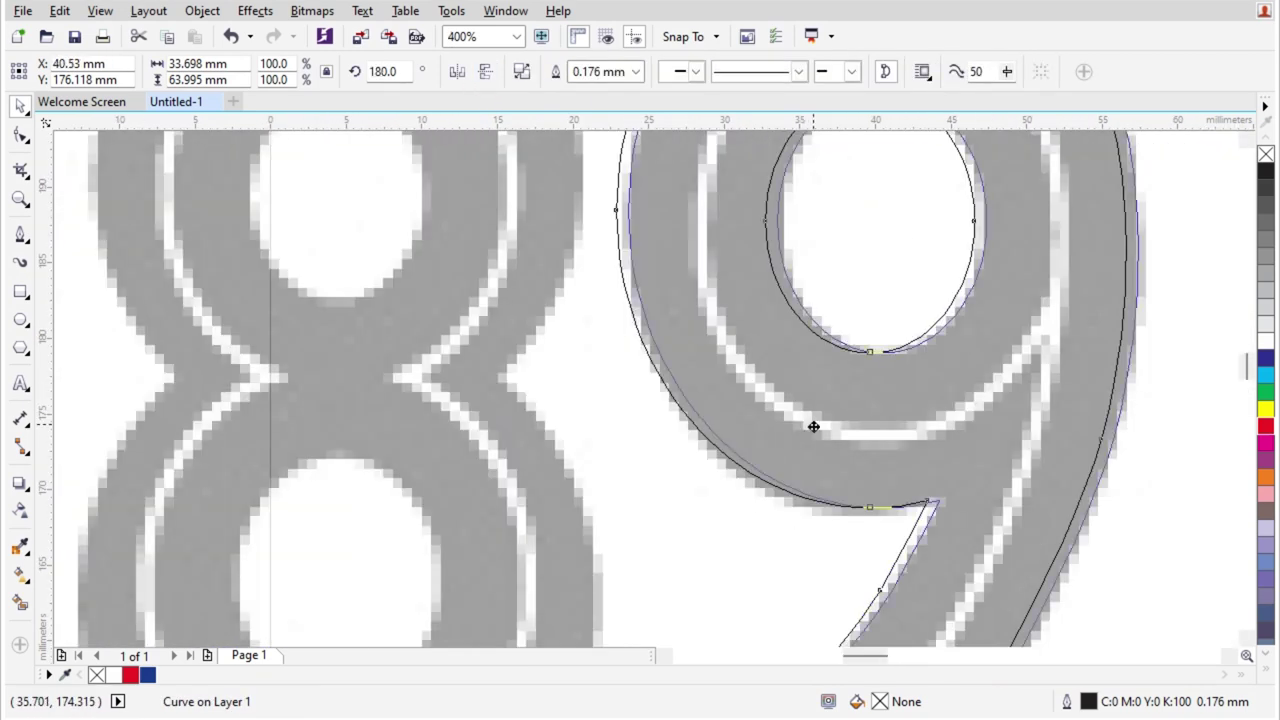
pyautogui.scroll(1, 791, 446)
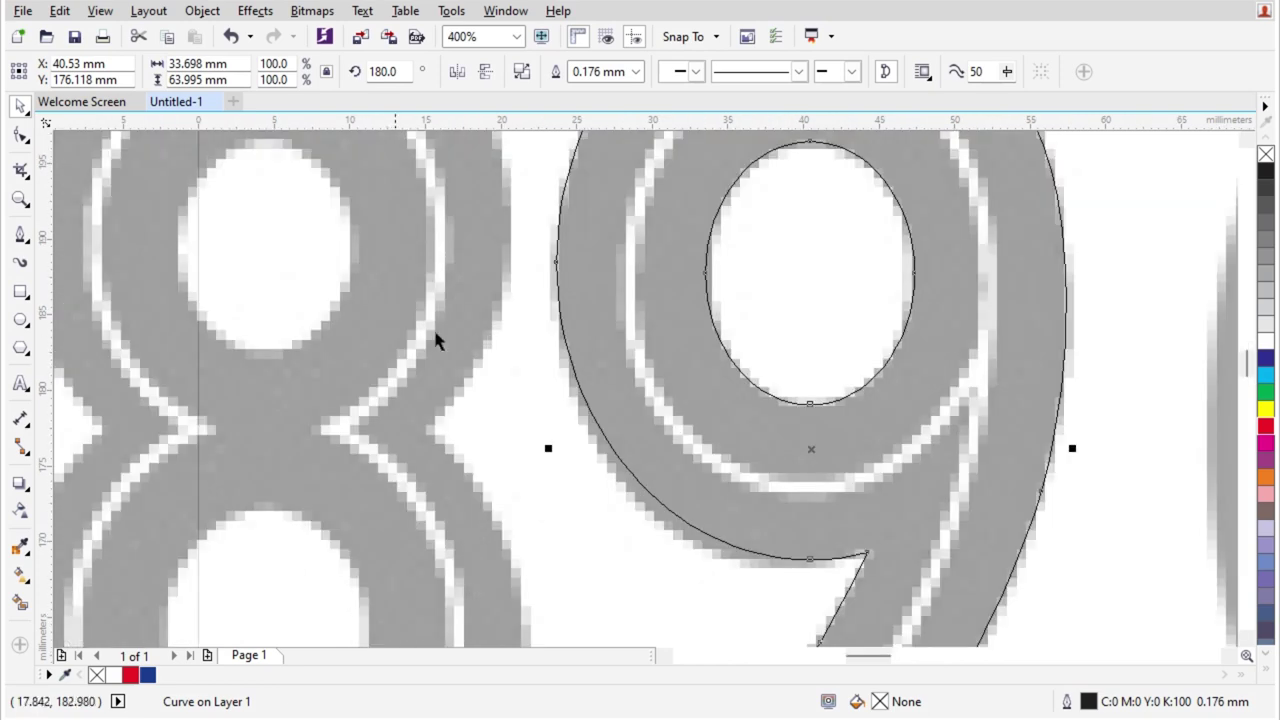
# - Remove the surplus node on the 9 bowl's lower edge and adjust the notch corner's handle to fit the curve
pyautogui.click(21, 135)
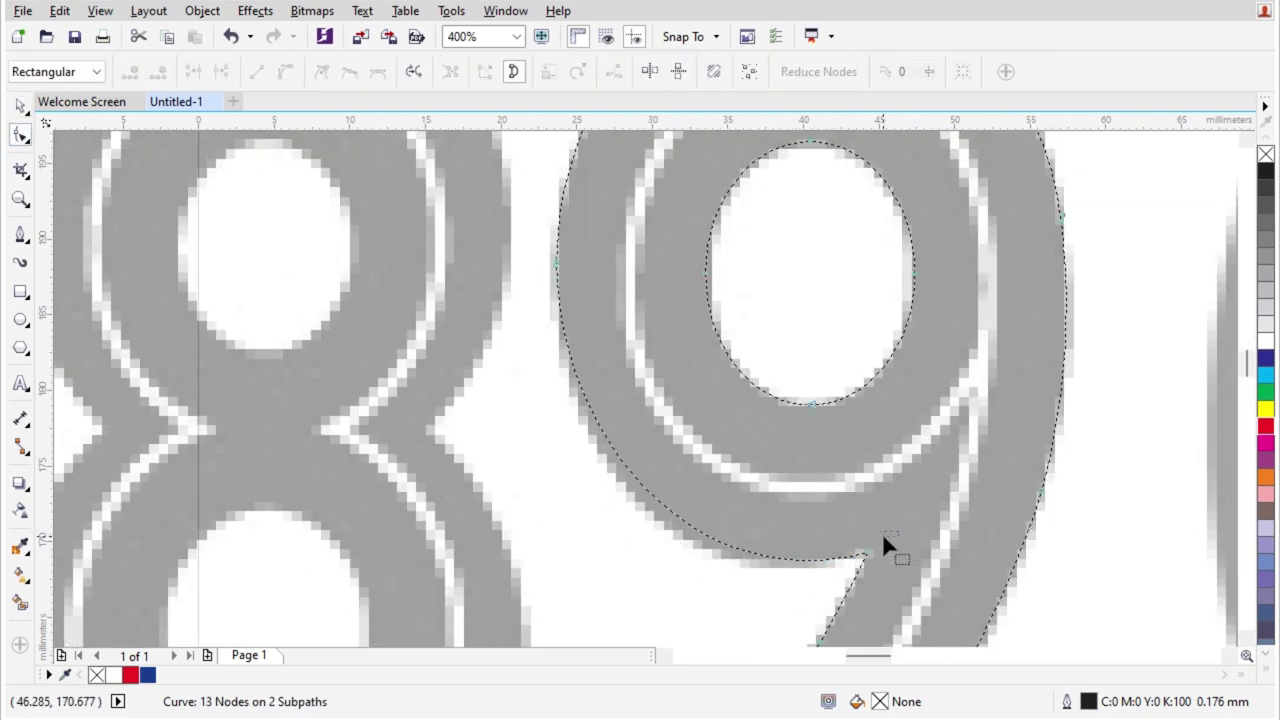
pyautogui.moveTo(866, 552); pyautogui.dragTo(612, 610)
pyautogui.scroll(1, 690, 605)
pyautogui.scroll(-2, 729, 491)
pyautogui.scroll(-1, 543, 471)
pyautogui.scroll(1, 543, 471)
pyautogui.scroll(1, 430, 386)
# - Delete the surplus node on top of the 6's bowl and lengthen the notch corner's handle to fit the outer curve
pyautogui.click(435, 338)
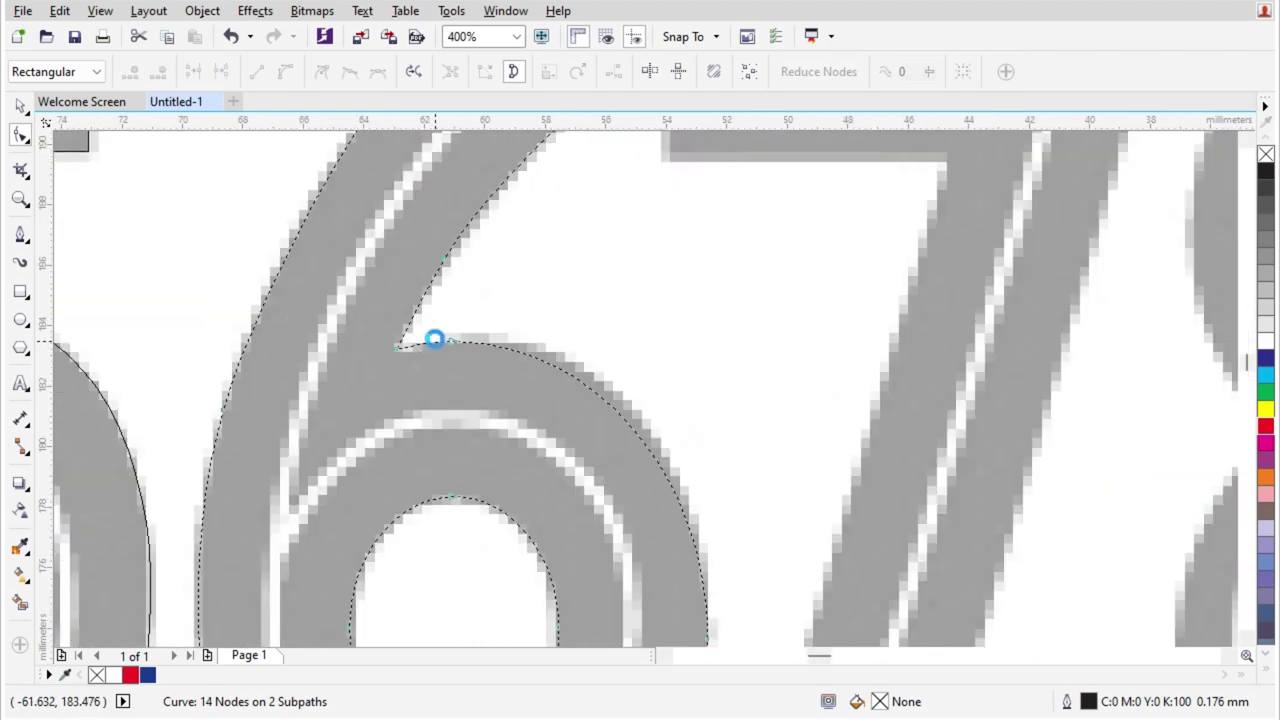
pyautogui.scroll(1, 435, 339)
pyautogui.moveTo(529, 372); pyautogui.dragTo(440, 320)
pyautogui.scroll(-1, 503, 347)
pyautogui.press('Delete')
pyautogui.moveTo(546, 323); pyautogui.dragTo(399, 368)
pyautogui.scroll(1, 557, 353)
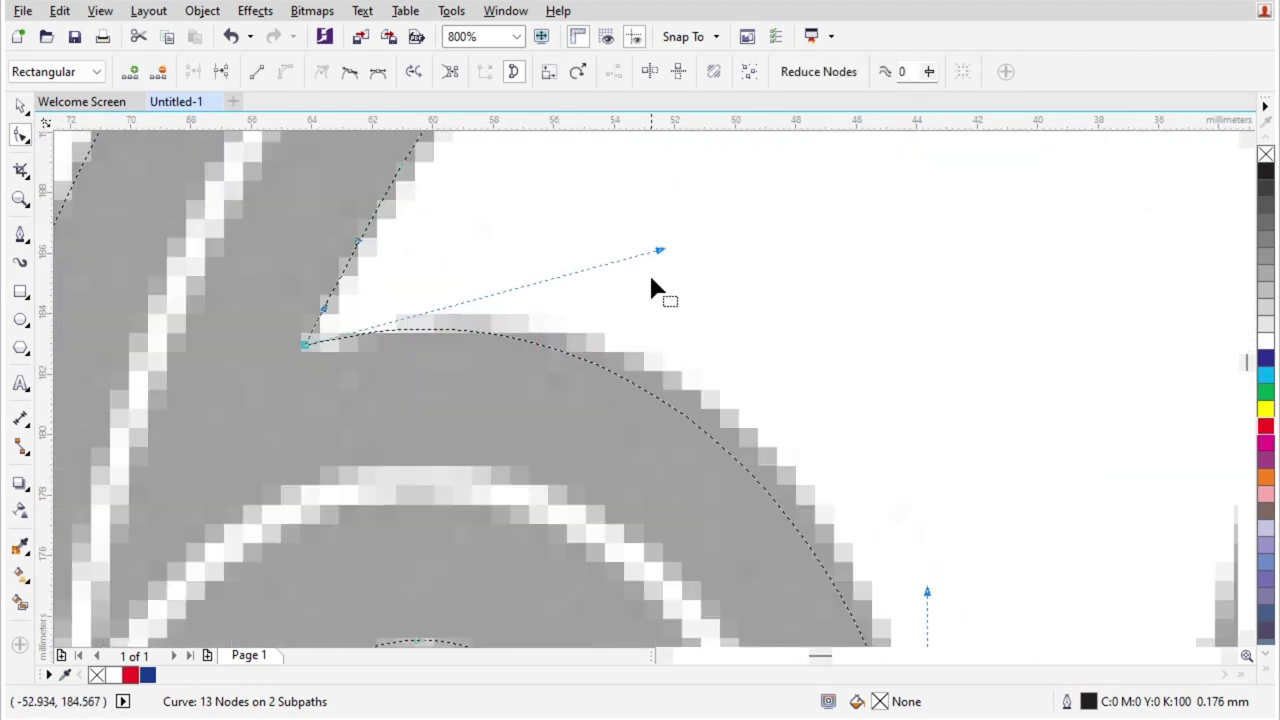
pyautogui.moveTo(657, 252); pyautogui.dragTo(737, 257)
pyautogui.scroll(-1, 560, 237)
pyautogui.scroll(-2, 657, 334)
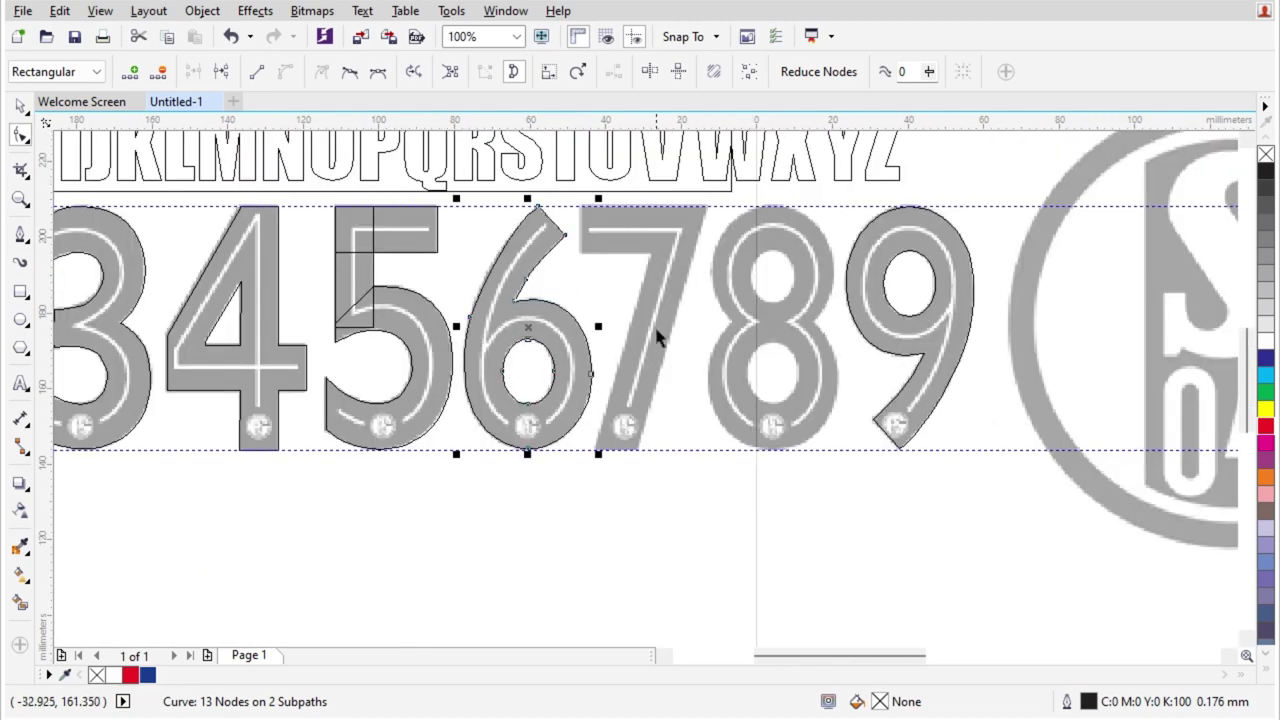
# - Trace the left edge of the 7's slanted leg with the Pen tool, from inside the top bar down to the lower guideline
pyautogui.press('space')
pyautogui.scroll(1, 700, 200)
pyautogui.click(20, 233)
pyautogui.scroll(1, 476, 226)
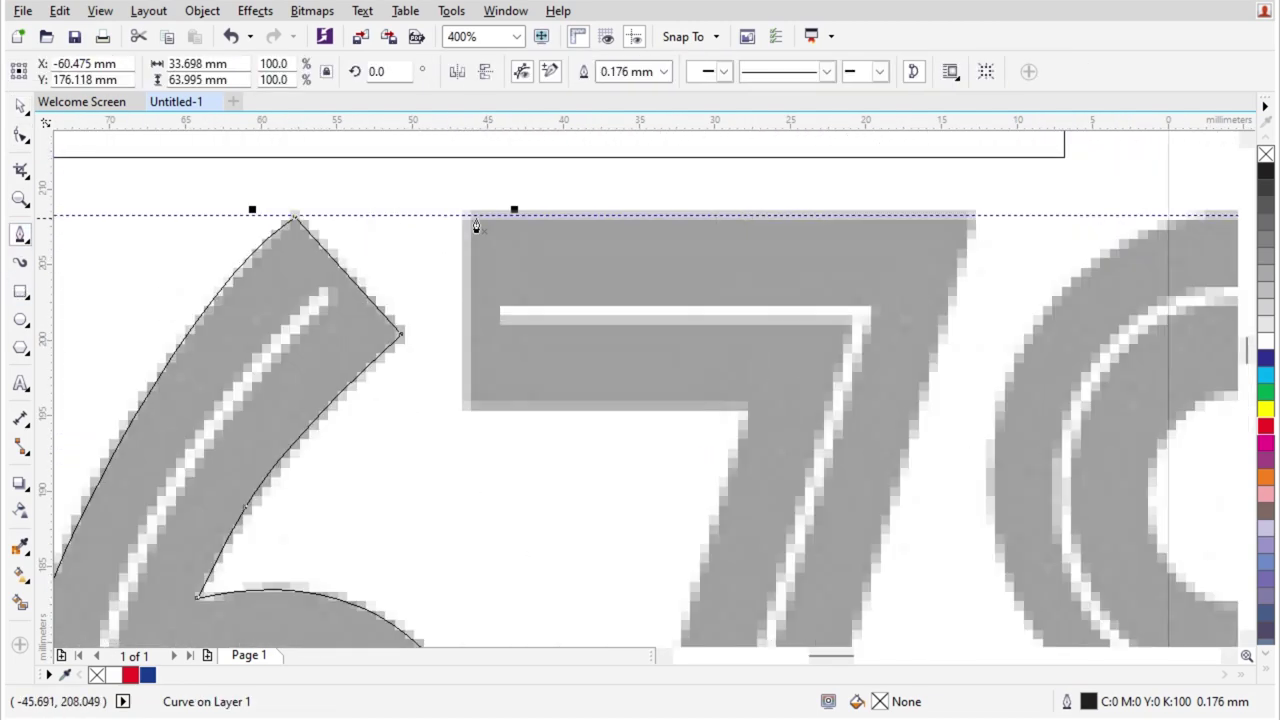
pyautogui.click(796, 281)
pyautogui.click(750, 413)
pyautogui.scroll(-2, 745, 440)
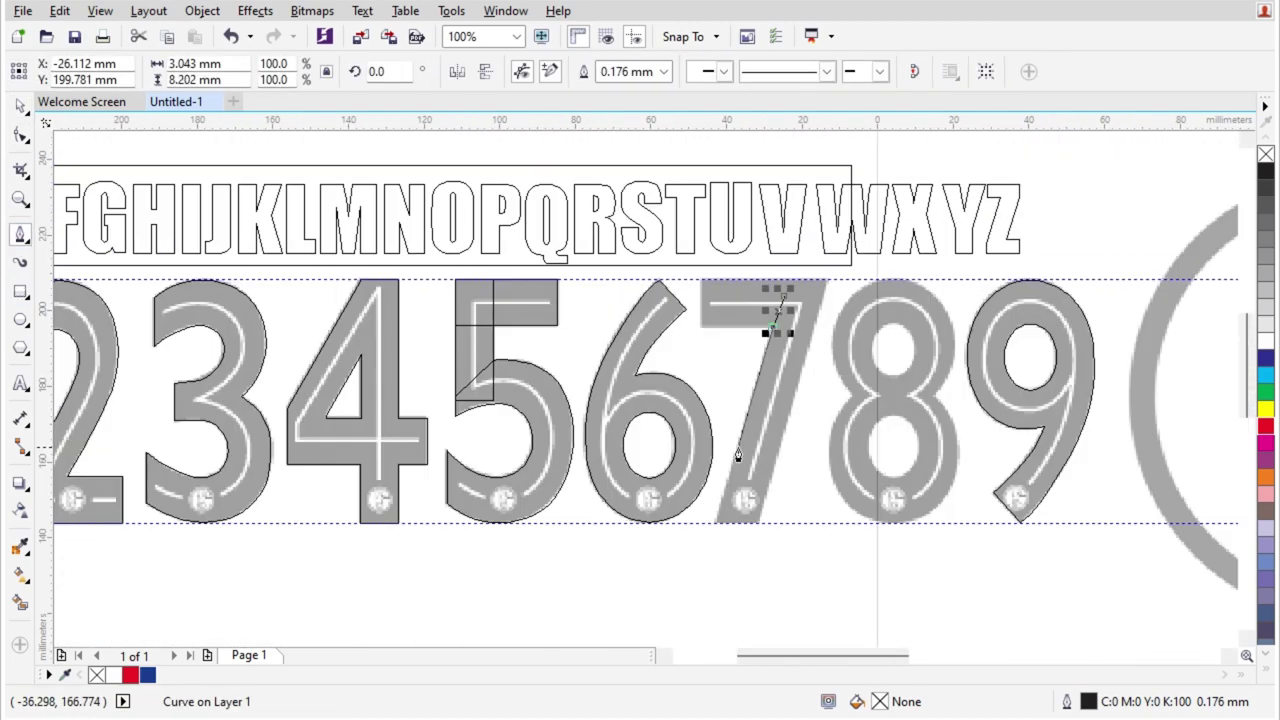
pyautogui.scroll(3, 735, 460)
pyautogui.scroll(1, 694, 437)
pyautogui.scroll(-1, 682, 451)
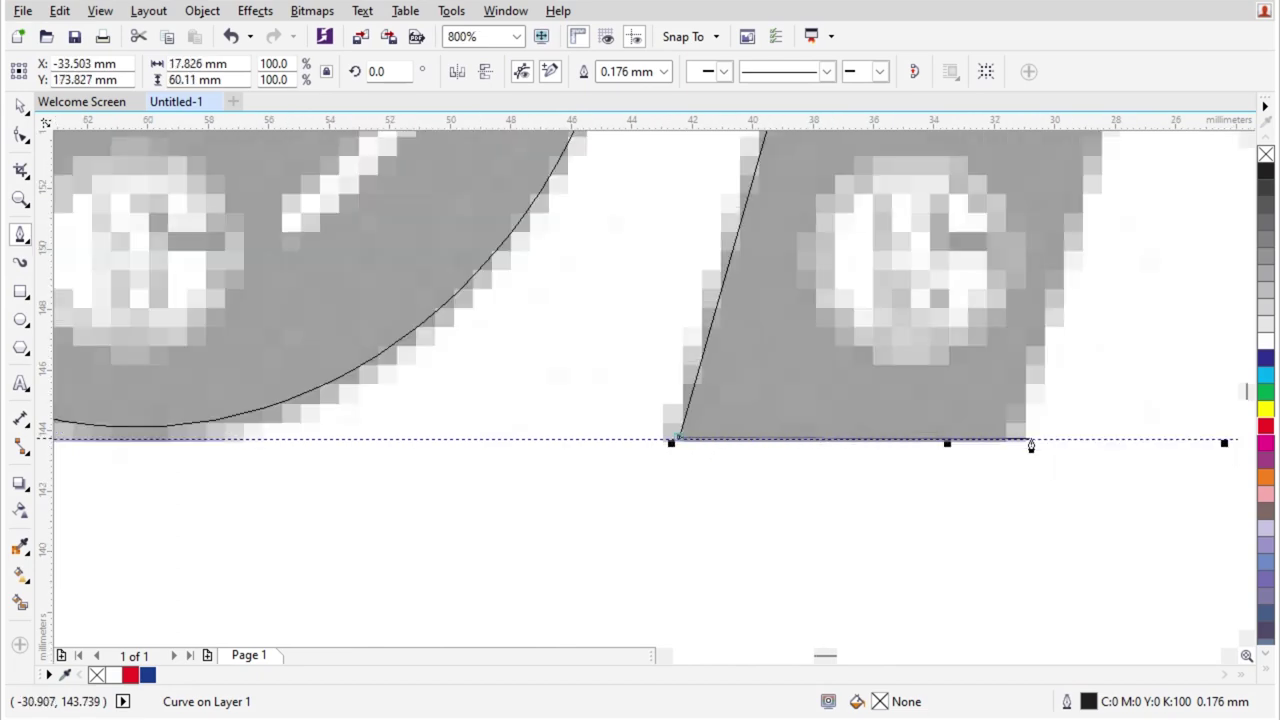
# - Continue the 7's leg along its base and right edge up to the upper guideline, and close the outline
pyautogui.click(1006, 442)
pyautogui.scroll(-3, 1006, 442)
pyautogui.scroll(3, 975, 300)
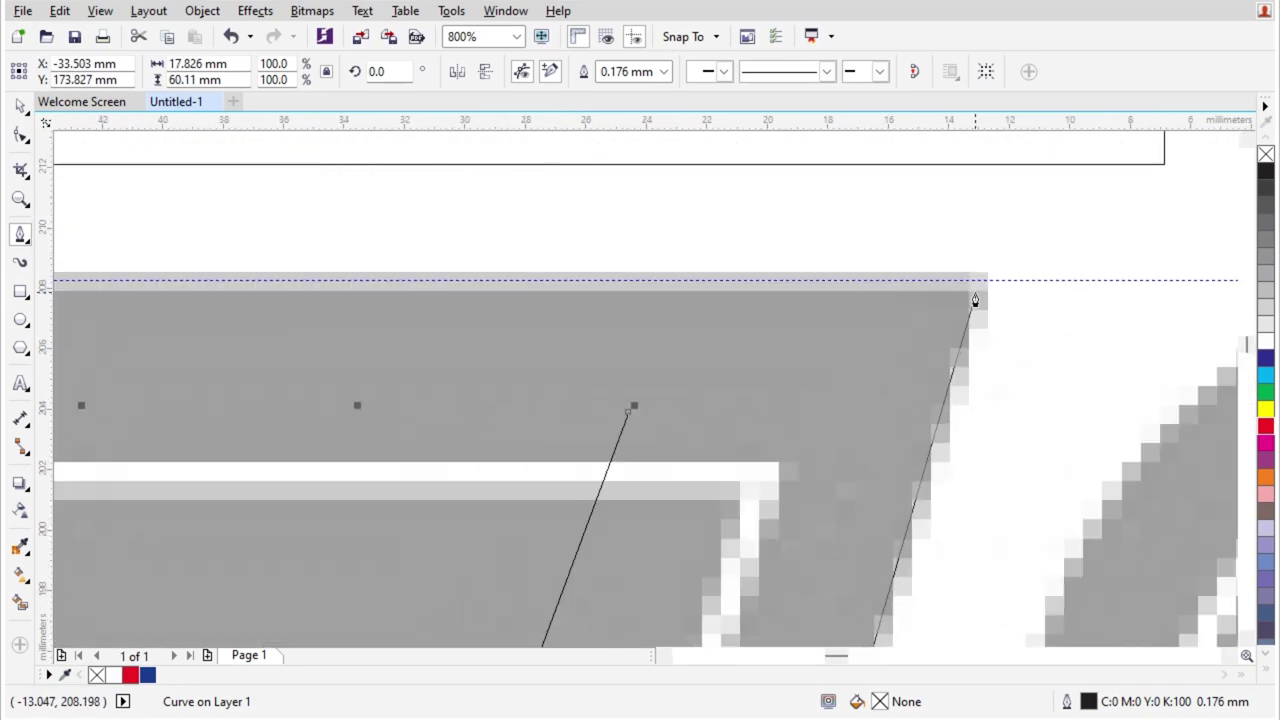
pyautogui.click(980, 285)
pyautogui.scroll(-1, 980, 285)
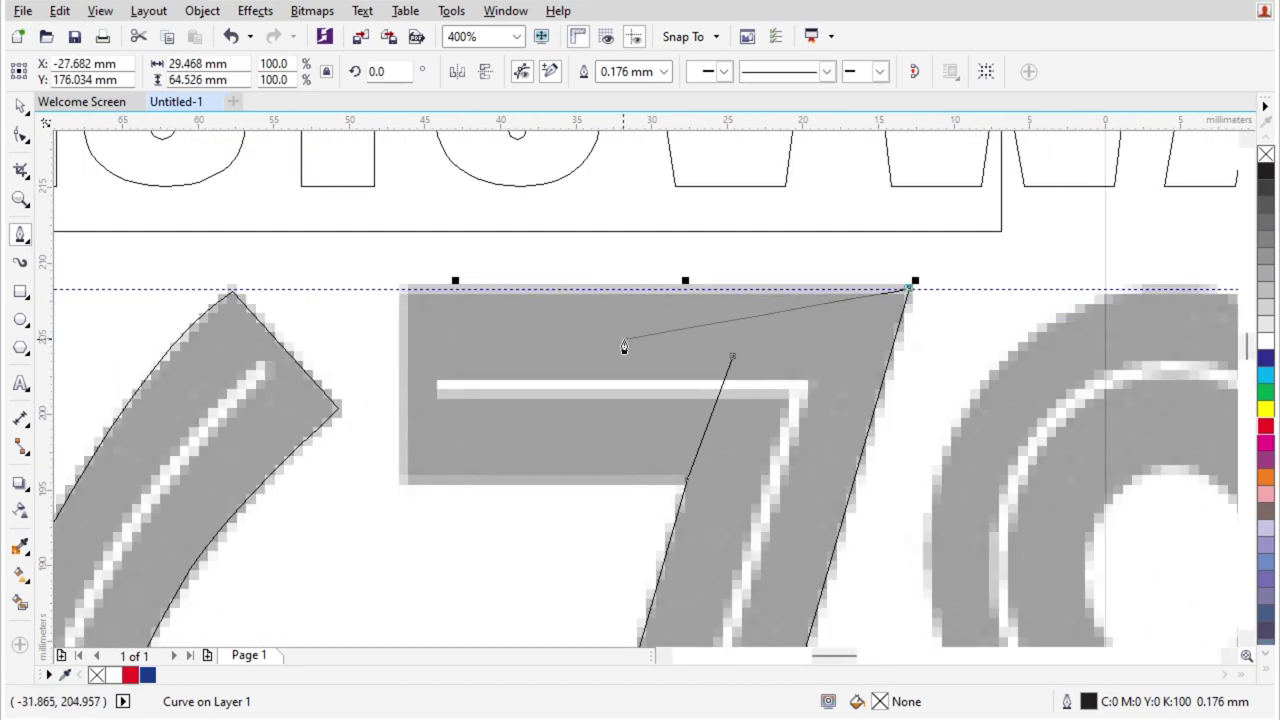
# - Draw the 7's top-bar rectangle about 12.6 mm high below the upper guideline and stretch it to the digit's upper-right corner
pyautogui.click(19, 291)
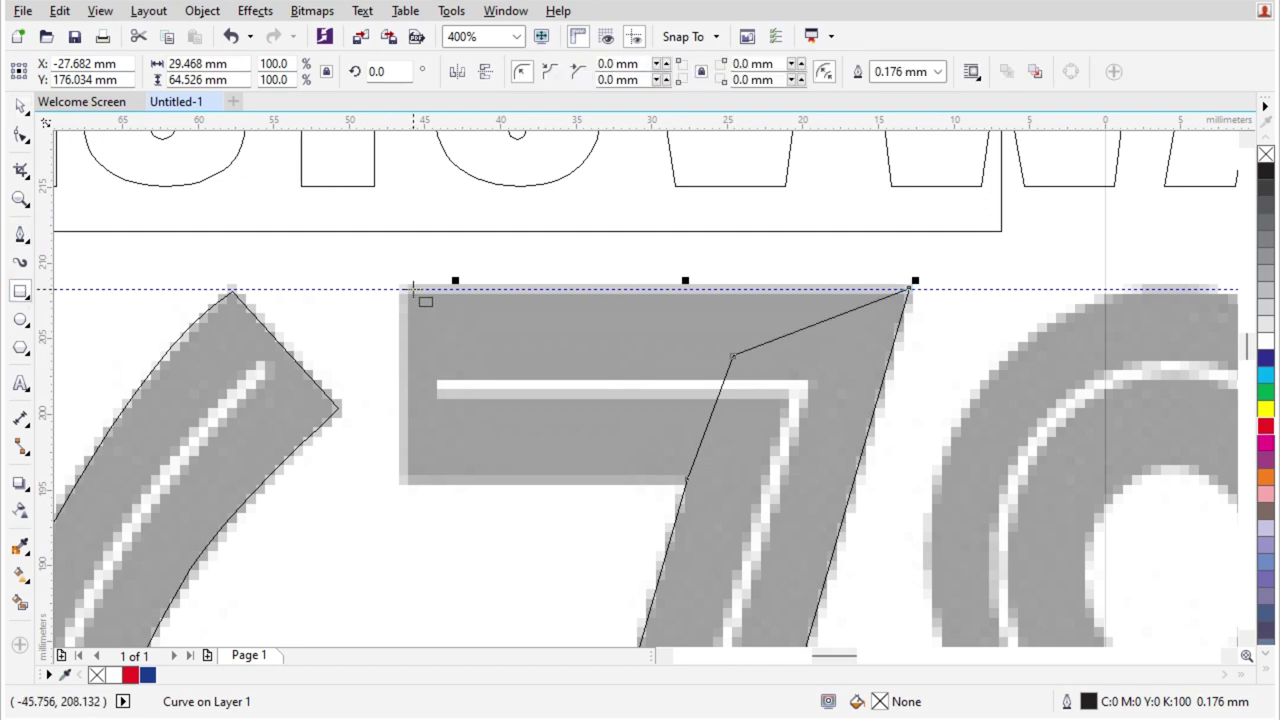
pyautogui.moveTo(411, 290); pyautogui.dragTo(779, 480)
pyautogui.scroll(1, 815, 359)
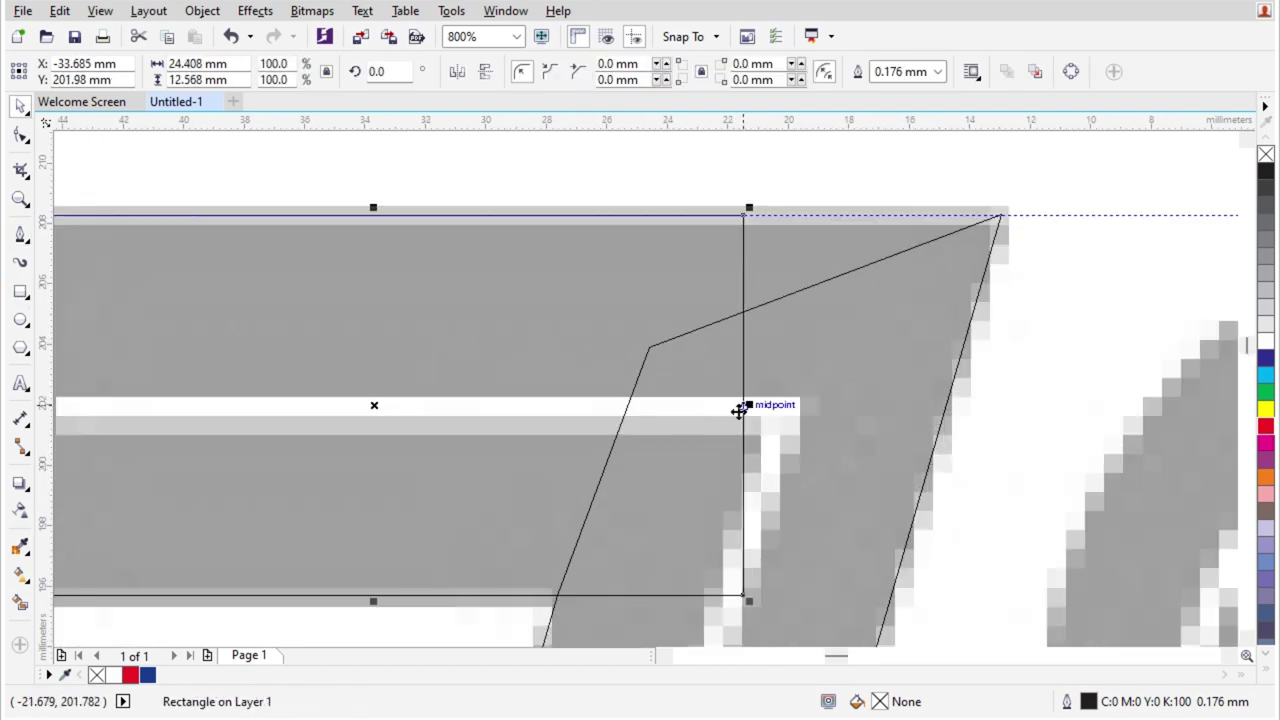
pyautogui.moveTo(748, 413); pyautogui.dragTo(1002, 404)
# - Convert the 7's top-bar rectangle to curves and move its lower-right corner inward onto the slanted leg
pyautogui.click(22, 138)
pyautogui.hotkey('ctrl', 'q')
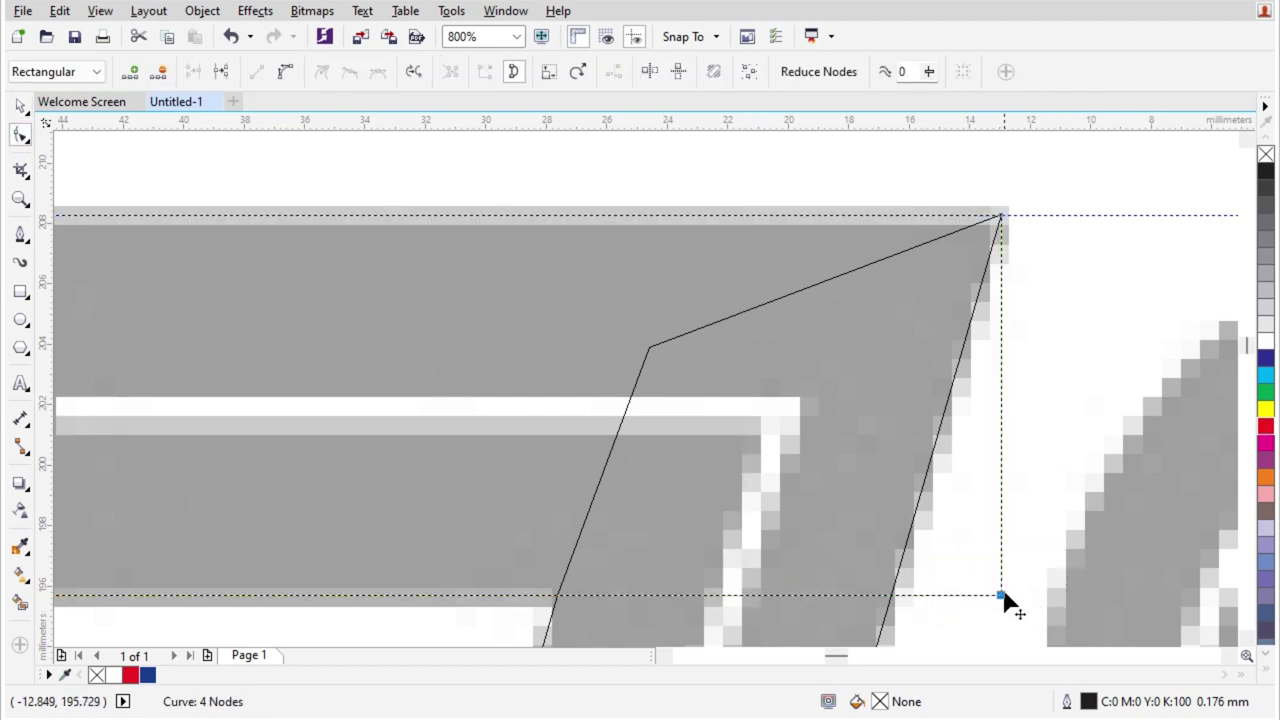
pyautogui.moveTo(1001, 595); pyautogui.dragTo(848, 555)
# - Align the tip of the 7's leg with the top bar's upper-right corner at the upper guideline
pyautogui.scroll(2, 1016, 200)
pyautogui.scroll(2, 867, 324)
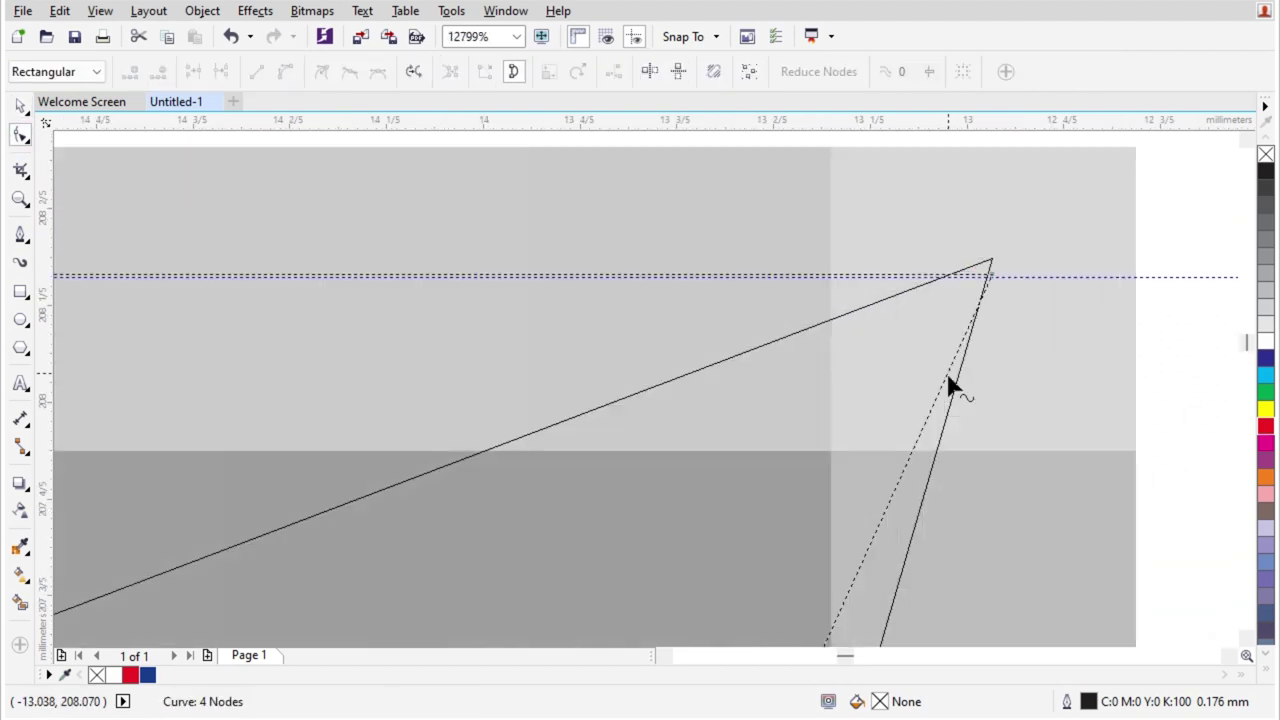
pyautogui.click(940, 442)
pyautogui.scroll(1, 982, 284)
pyautogui.moveTo(1002, 227); pyautogui.dragTo(1002, 261)
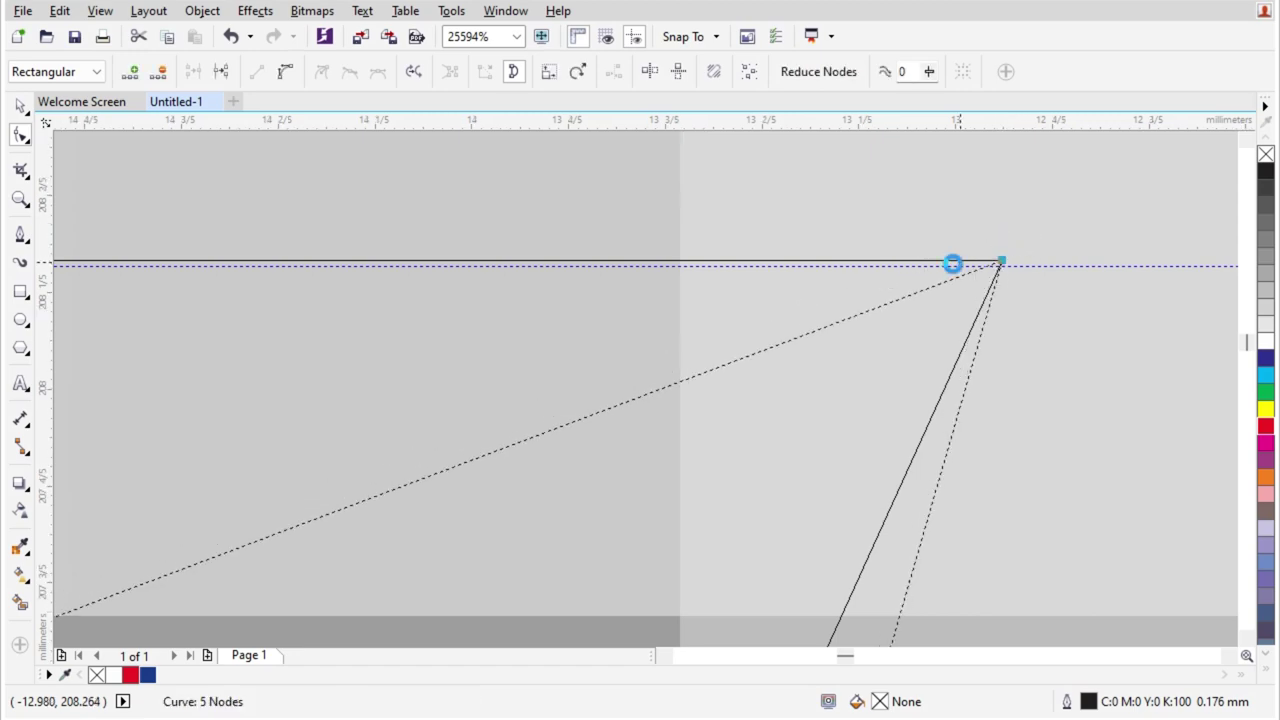
pyautogui.scroll(-7, 887, 270)
# - Level the lower-right corner of the 7's top bar with the bar's lower edge, keeping it inside the leg
pyautogui.press('space')
pyautogui.scroll(1, 556, 377)
pyautogui.click(555, 376)
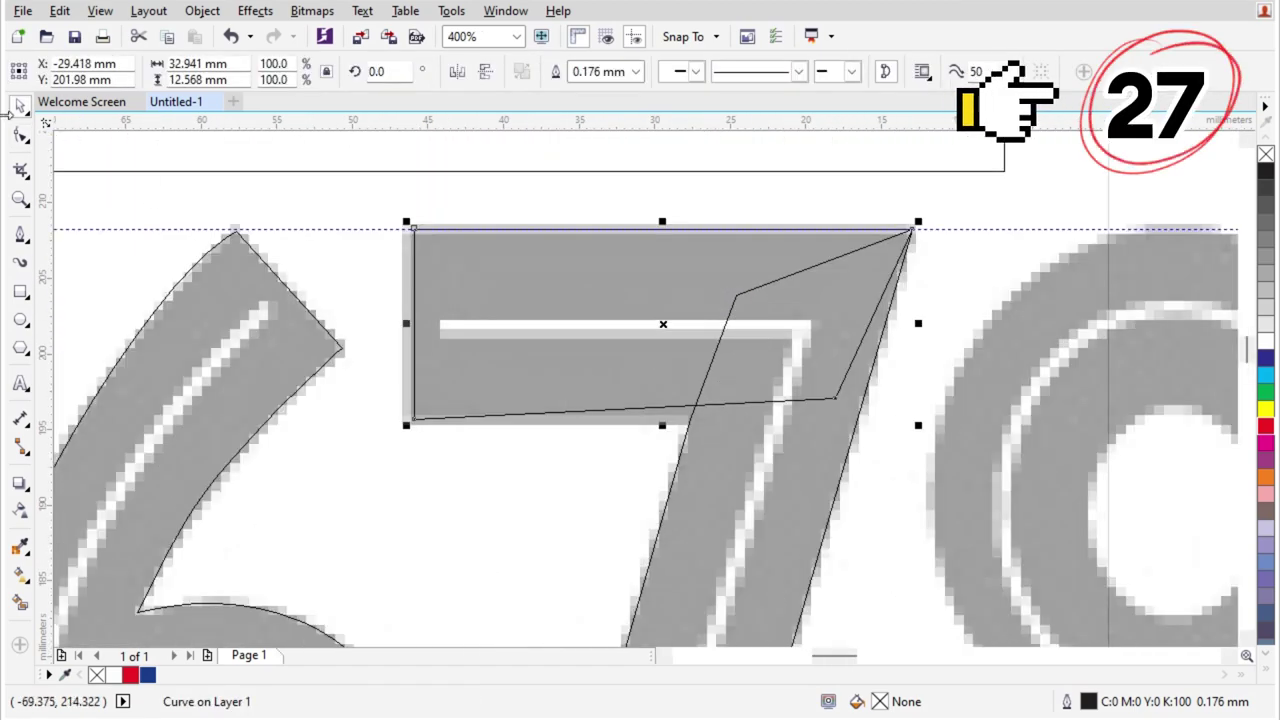
pyautogui.press('space')
pyautogui.scroll(1, 700, 487)
pyautogui.moveTo(959, 308); pyautogui.dragTo(949, 345)
pyautogui.scroll(-2, 709, 334)
pyautogui.press('space')
pyautogui.keyDown('shift'); pyautogui.click(709, 440); pyautogui.keyUp('shift')
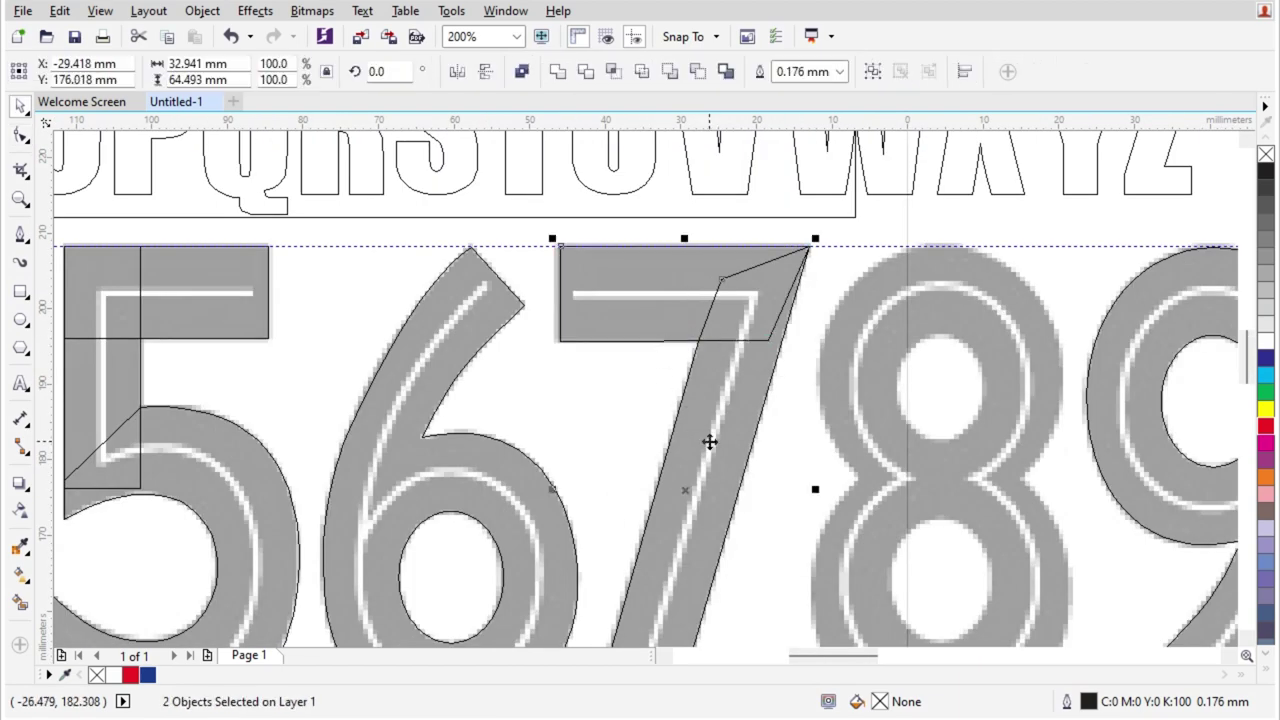
pyautogui.scroll(-1, 621, 373)
pyautogui.click(722, 531)
pyautogui.scroll(-1, 767, 471)
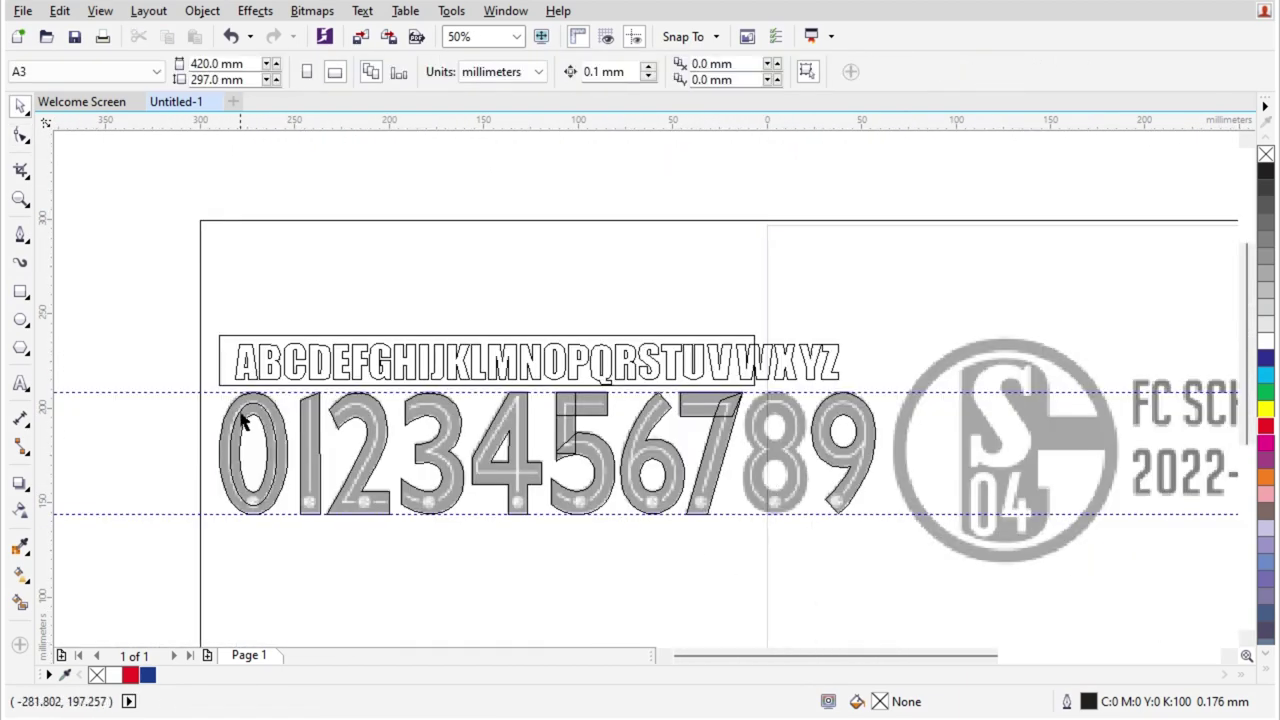
# - Copy the 0's outer ellipse onto the 8 and centre it horizontally over the digit
pyautogui.click(255, 393)
pyautogui.moveTo(255, 393); pyautogui.dragTo(786, 447)
pyautogui.scroll(3, 786, 440)
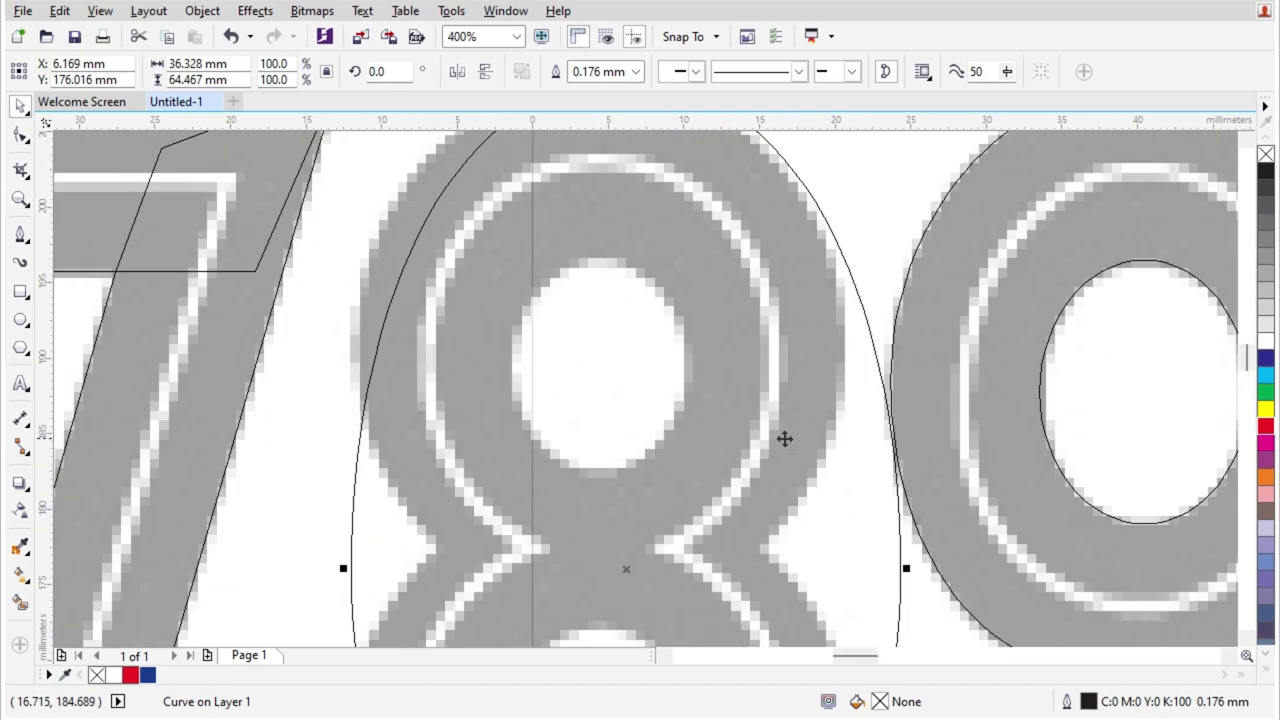
pyautogui.scroll(-1, 712, 257)
pyautogui.scroll(1, 712, 257)
pyautogui.moveTo(708, 243); pyautogui.dragTo(689, 246)
pyautogui.scroll(-2, 600, 388)
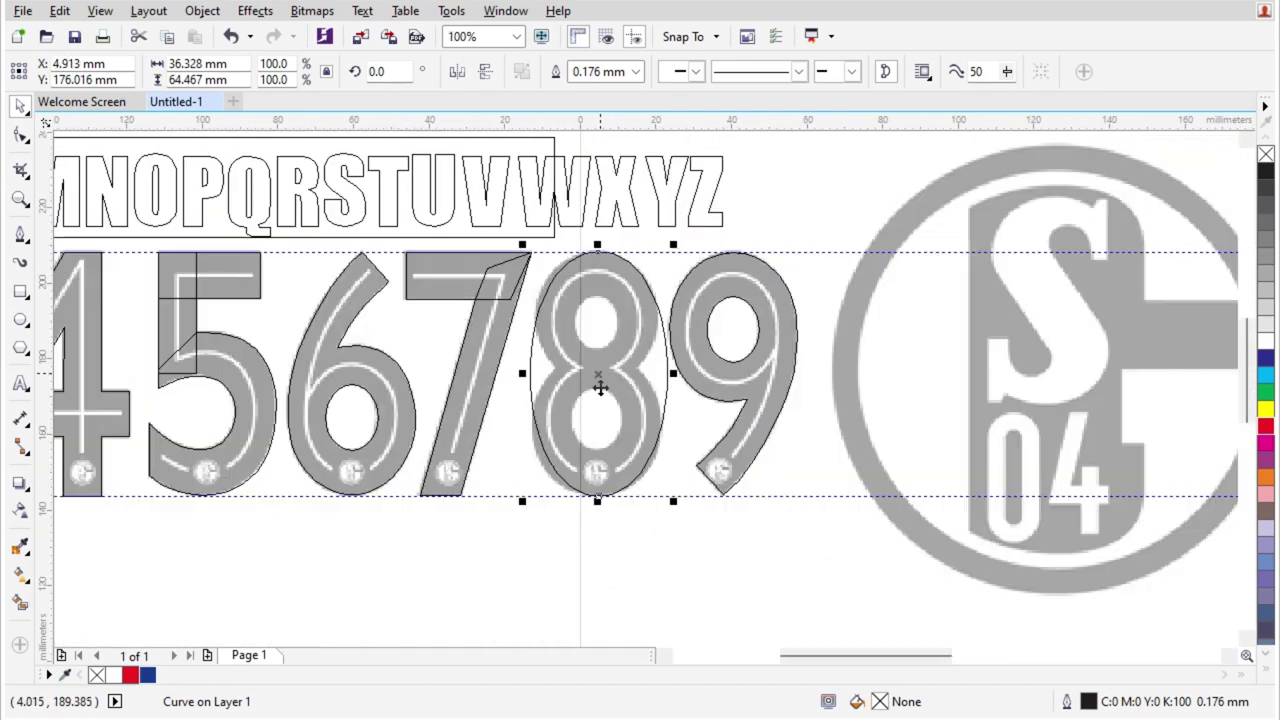
# - Shrink the copied ellipse to about 32 by 32.1 mm over the 8's upper bowl
pyautogui.moveTo(600, 503); pyautogui.dragTo(632, 428)
pyautogui.scroll(2, 671, 266)
pyautogui.scroll(-1, 641, 330)
pyautogui.scroll(1, 372, 370)
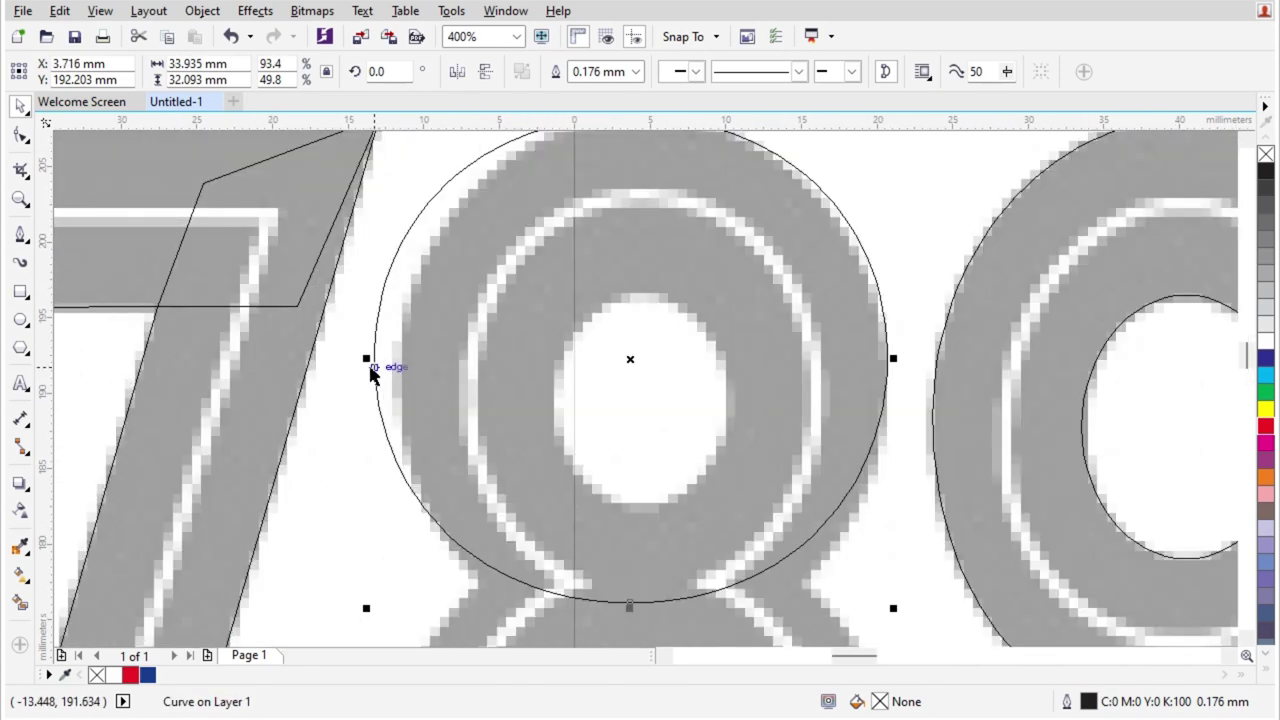
pyautogui.scroll(-1, 527, 446)
pyautogui.scroll(1, 580, 529)
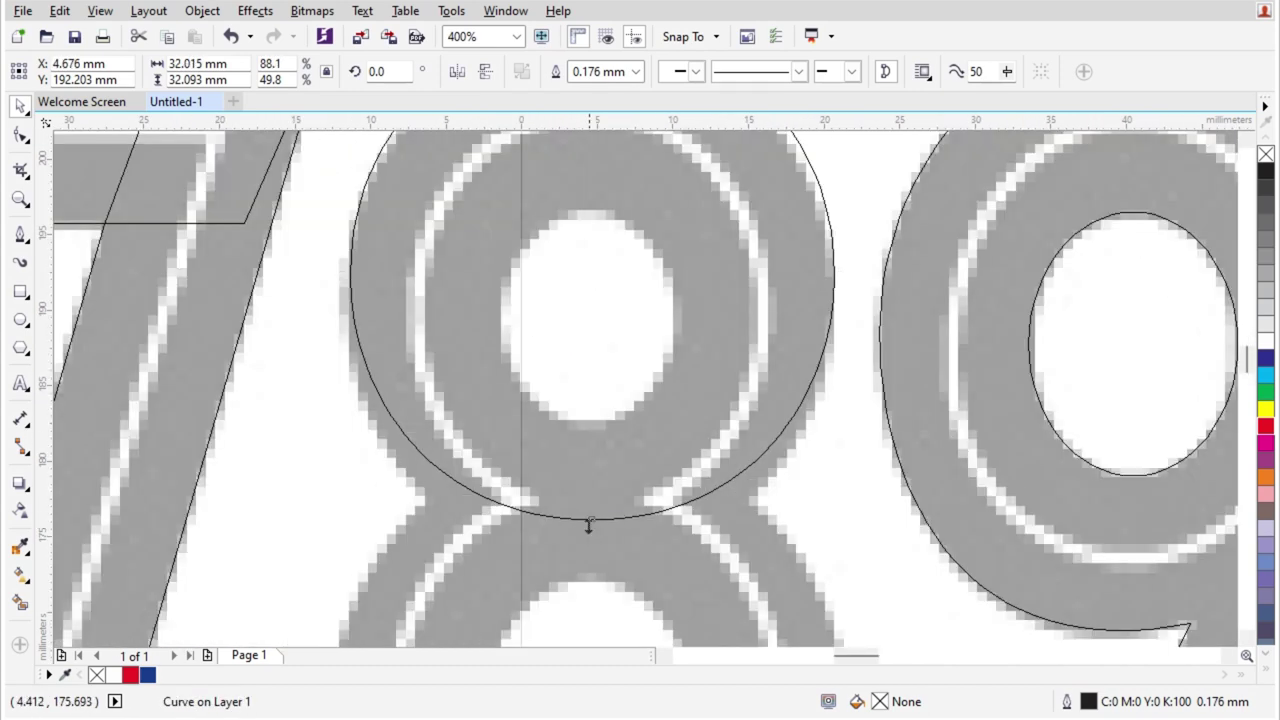
# - Stretch the upper bowl's ellipse to about 34.4 mm high, with its top edge fitted to the upper guideline
pyautogui.moveTo(588, 525); pyautogui.dragTo(603, 566)
pyautogui.scroll(-1, 640, 509)
pyautogui.scroll(1, 703, 314)
pyautogui.scroll(1, 588, 212)
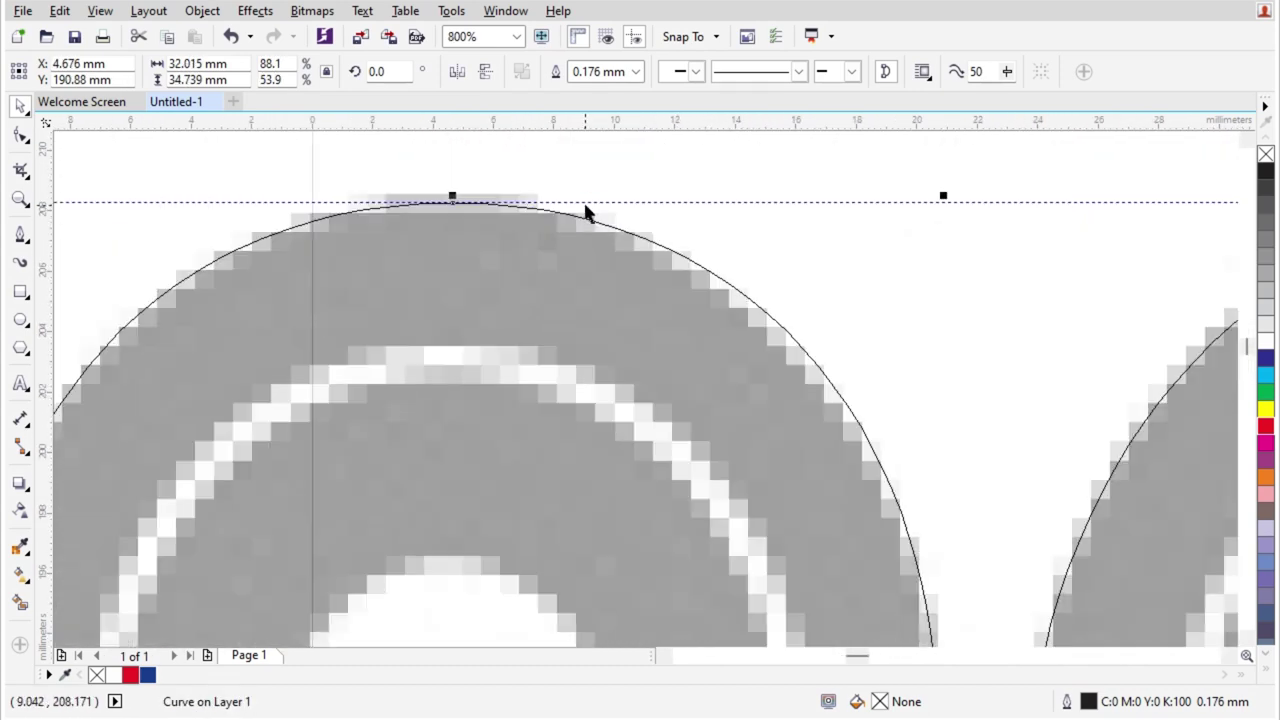
pyautogui.scroll(1, 448, 178)
pyautogui.moveTo(462, 232); pyautogui.dragTo(463, 245)
pyautogui.scroll(-3, 510, 236)
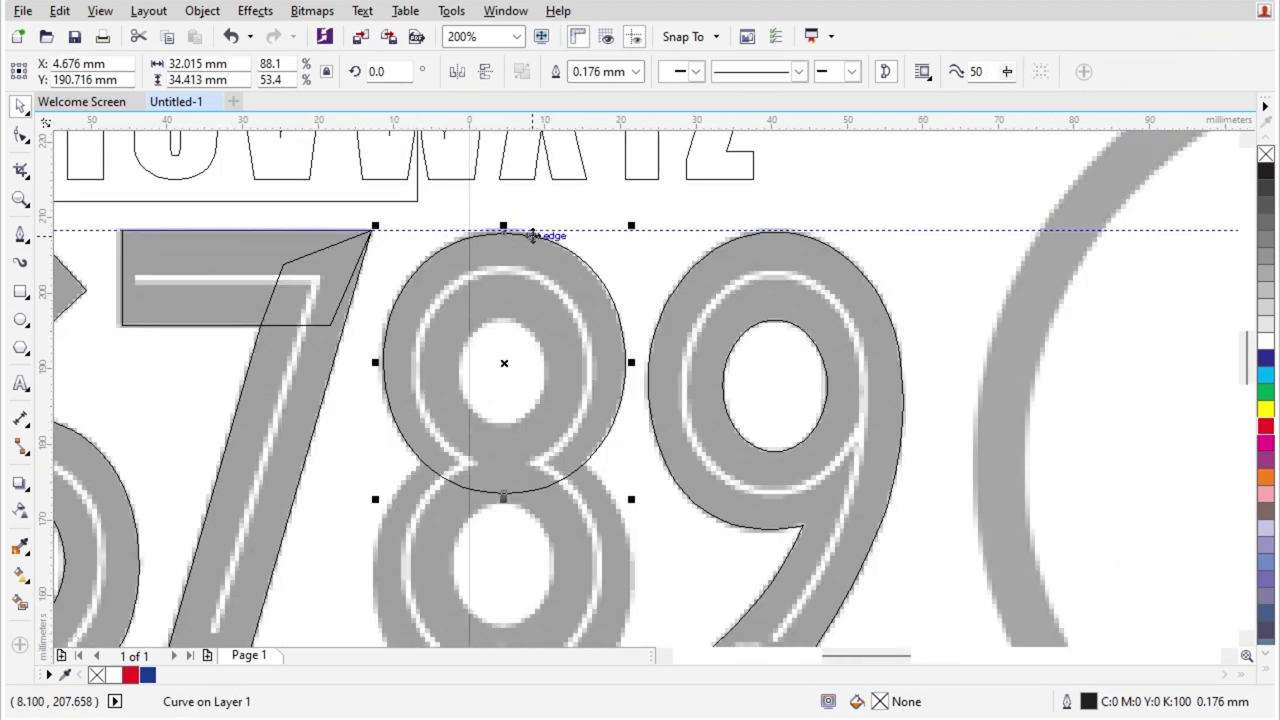
# - Duplicate the upper bowl's ellipse as a concentric copy about 11.3 mm wide and fit it to the bowl's hole
pyautogui.scroll(-1, 532, 365)
pyautogui.scroll(1, 535, 356)
pyautogui.moveTo(627, 237); pyautogui.dragTo(584, 310)
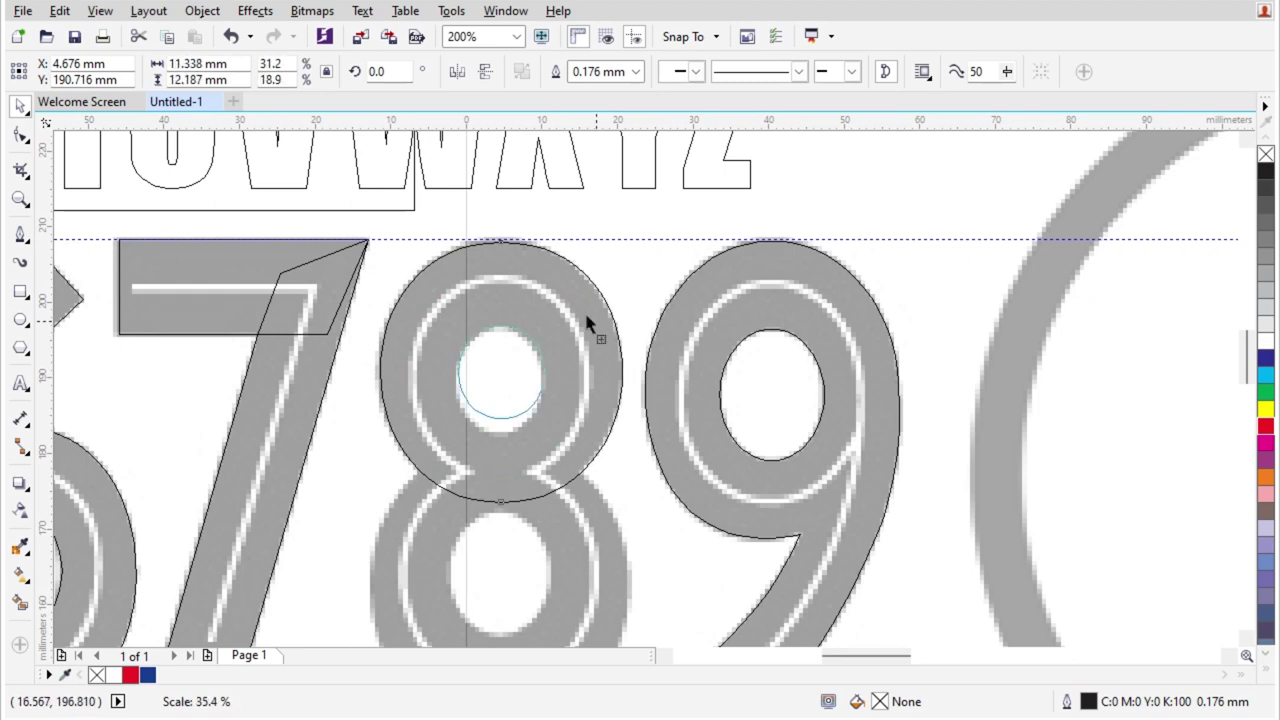
pyautogui.scroll(2, 534, 366)
pyautogui.moveTo(466, 401); pyautogui.dragTo(457, 400)
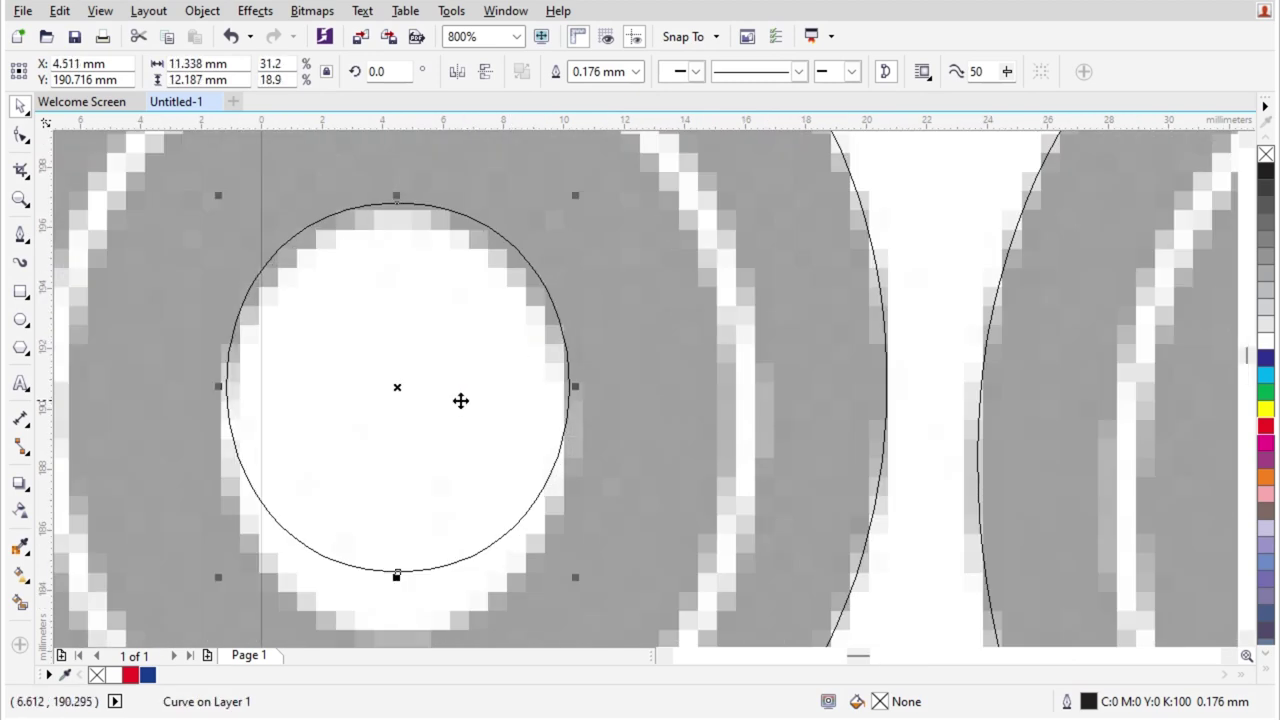
pyautogui.scroll(-1, 457, 400)
pyautogui.moveTo(428, 533); pyautogui.dragTo(428, 529)
pyautogui.scroll(-1, 480, 358)
# - Copy the 8's upper outer ellipse down to the lower guideline for the lower bowl
pyautogui.click(569, 400)
pyautogui.scroll(-1, 568, 379)
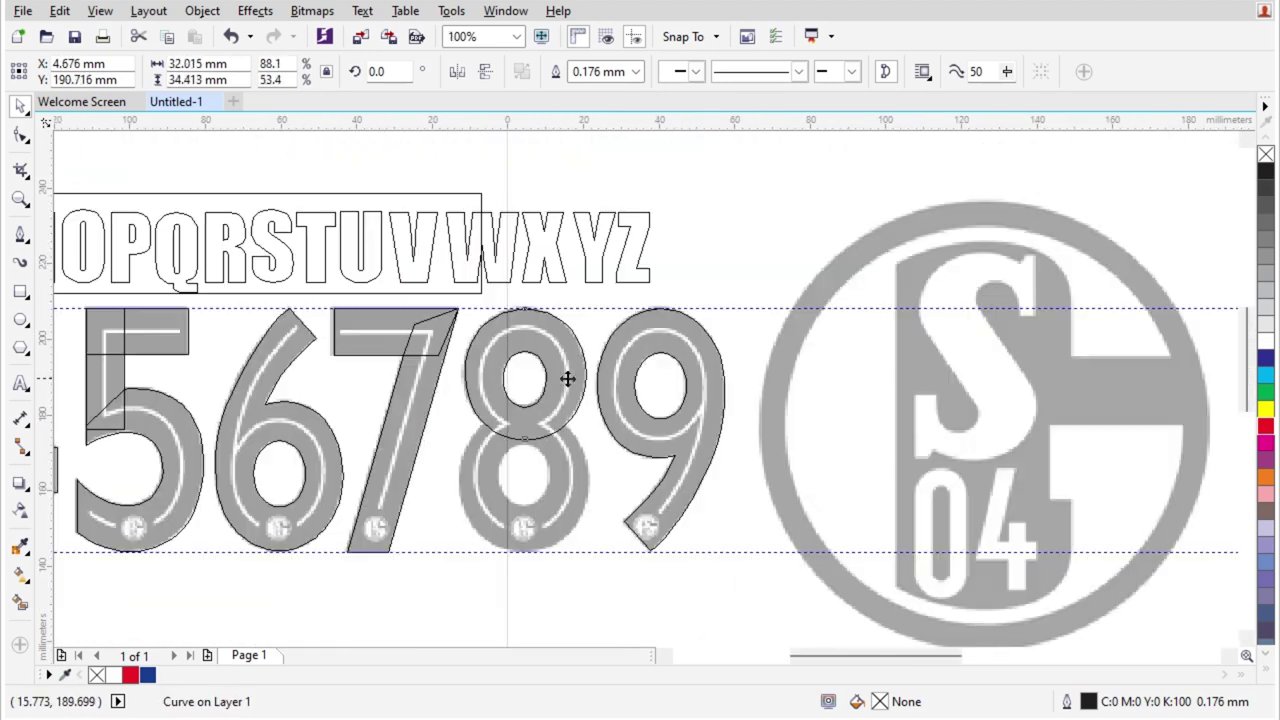
pyautogui.keyDown('shift'); pyautogui.click(663, 524); pyautogui.keyUp('shift')
pyautogui.click(571, 557)
pyautogui.scroll(1, 514, 482)
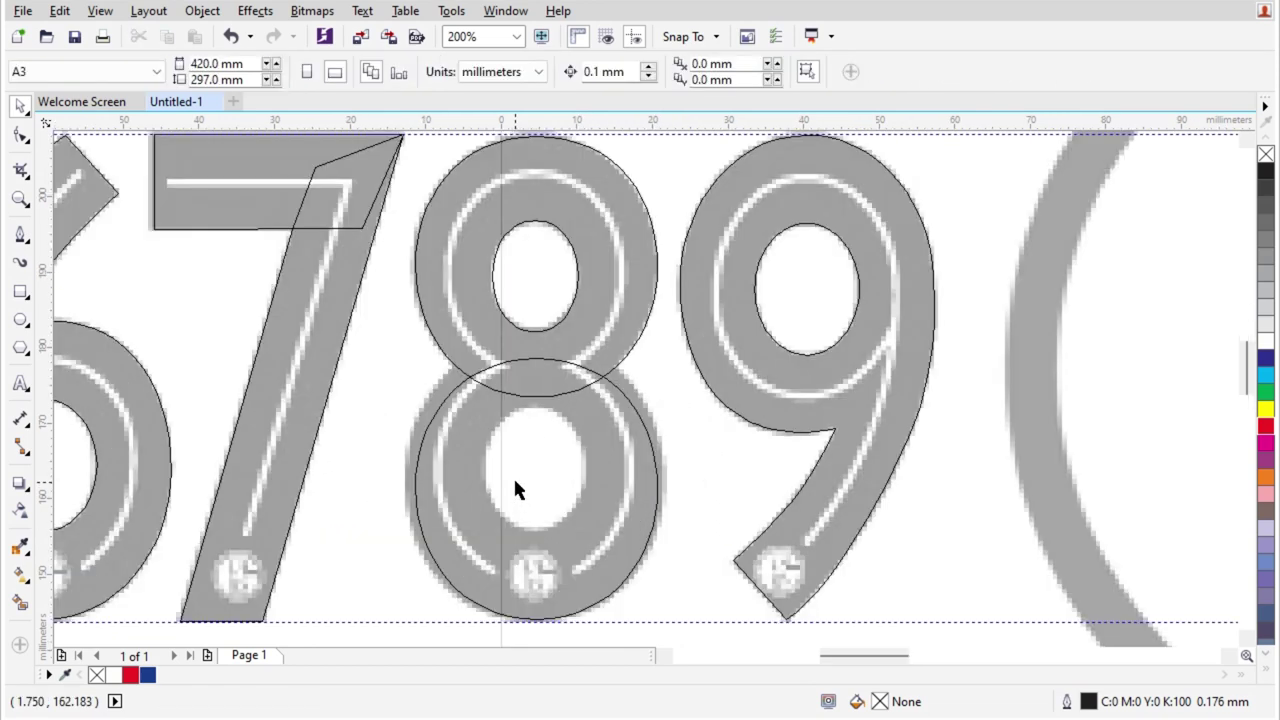
# - Enlarge the lower bowl's outer ellipse to about 34.4 mm wide and 36.5 mm high to match the bitmap
pyautogui.click(543, 398)
pyautogui.scroll(1, 545, 396)
pyautogui.moveTo(525, 317); pyautogui.dragTo(530, 285)
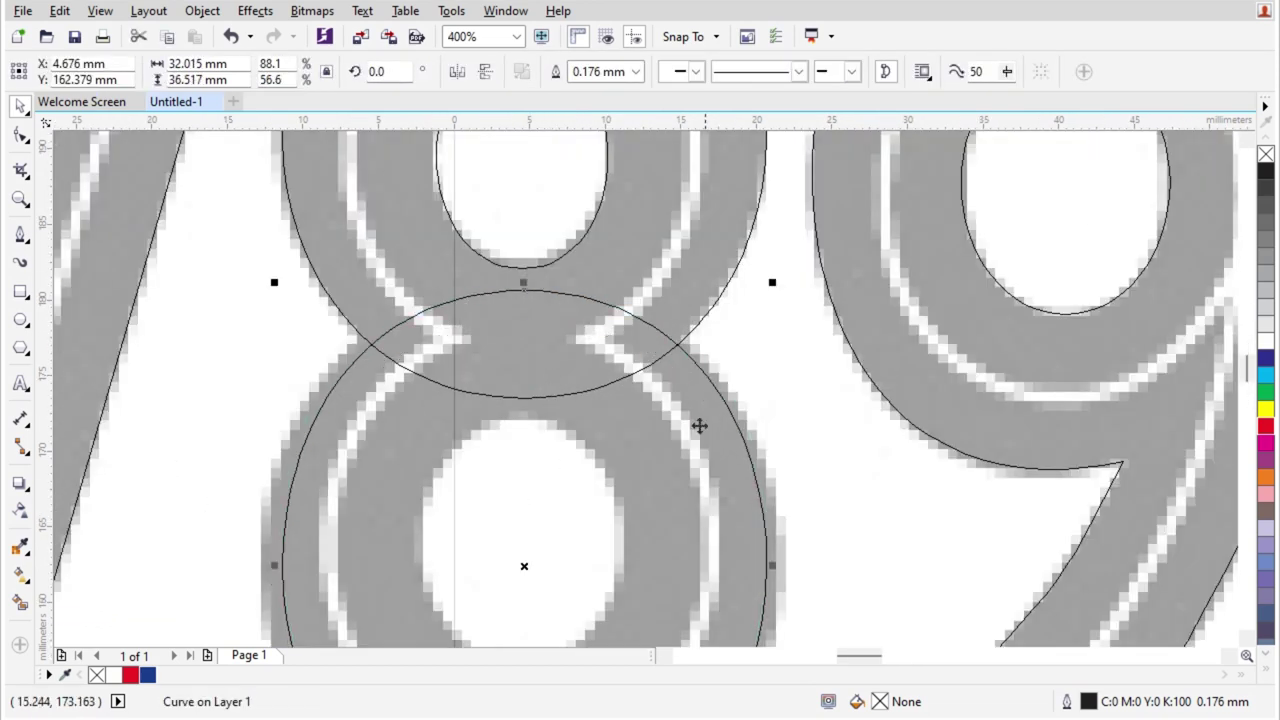
pyautogui.scroll(-1, 500, 523)
pyautogui.scroll(1, 961, 453)
pyautogui.moveTo(978, 433); pyautogui.dragTo(997, 451)
pyautogui.scroll(-1, 636, 362)
pyautogui.scroll(-1, 683, 472)
pyautogui.scroll(1, 736, 334)
# - Copy the 8's upper hole ellipse into the lower bowl and resize it to fit the hole
pyautogui.keyDown('shift'); pyautogui.click(746, 346); pyautogui.keyUp('shift')
pyautogui.click(786, 455)
pyautogui.moveTo(666, 349); pyautogui.dragTo(660, 535)
pyautogui.scroll(1, 660, 537)
pyautogui.scroll(1, 659, 535)
pyautogui.moveTo(700, 246); pyautogui.dragTo(735, 220)
pyautogui.scroll(-1, 703, 409)
pyautogui.scroll(1, 700, 405)
pyautogui.moveTo(693, 413); pyautogui.dragTo(697, 403)
pyautogui.scroll(-3, 754, 374)
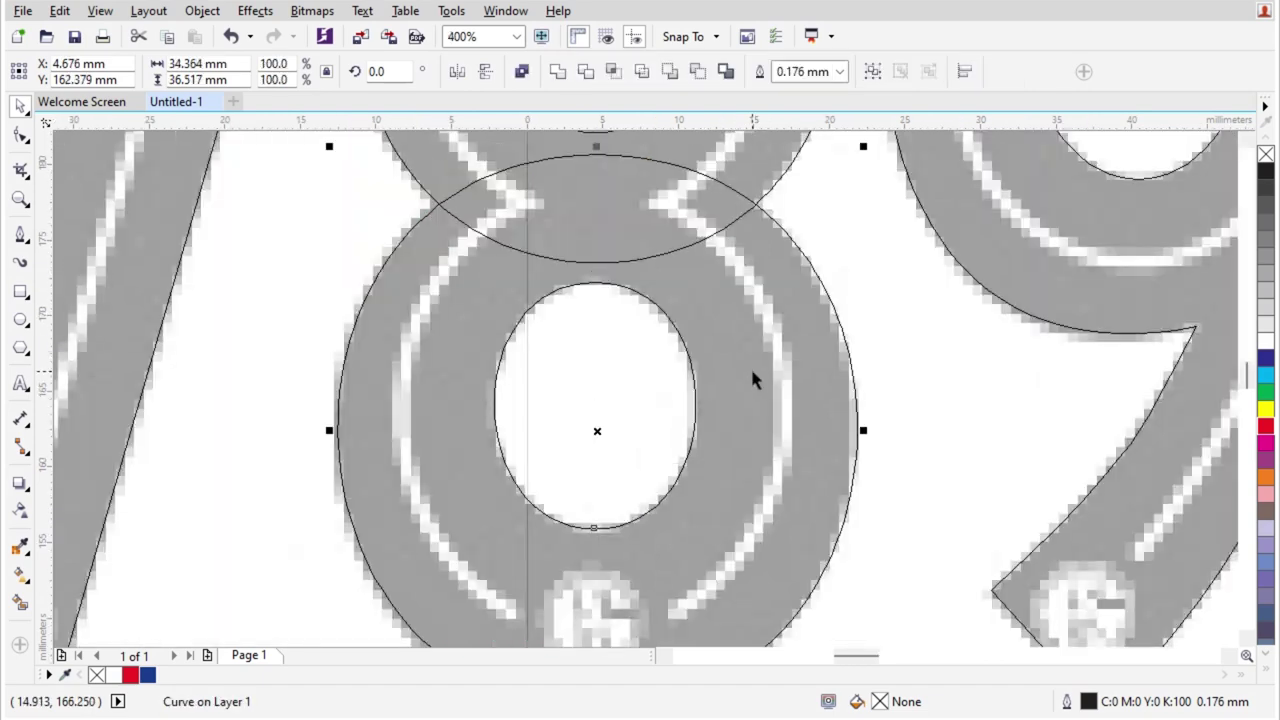
# - Trim the hole ellipses out of the 8's lower and upper outer ellipses
pyautogui.scroll(1, 628, 418)
pyautogui.keyDown('shift'); pyautogui.click(668, 335); pyautogui.keyUp('shift')
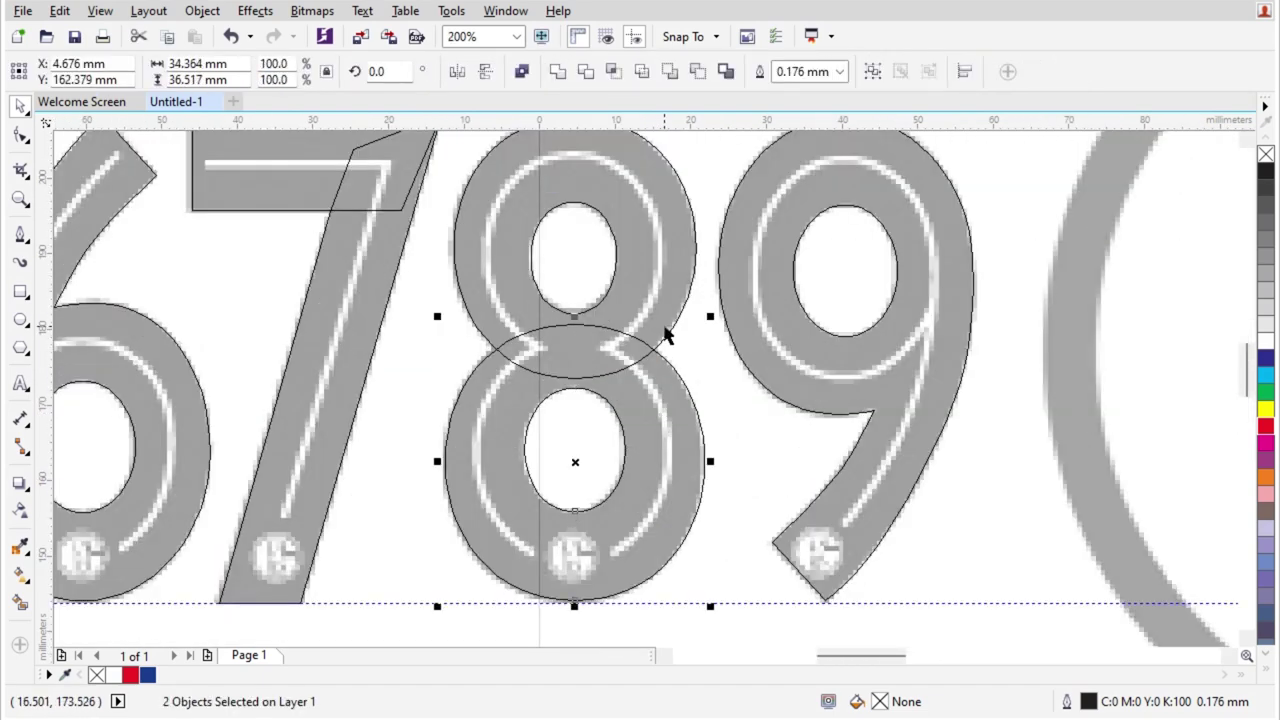
pyautogui.click(588, 68)
pyautogui.click(583, 415)
pyautogui.click(578, 312)
pyautogui.keyDown('shift'); pyautogui.click(633, 133); pyautogui.keyUp('shift')
pyautogui.click(588, 70)
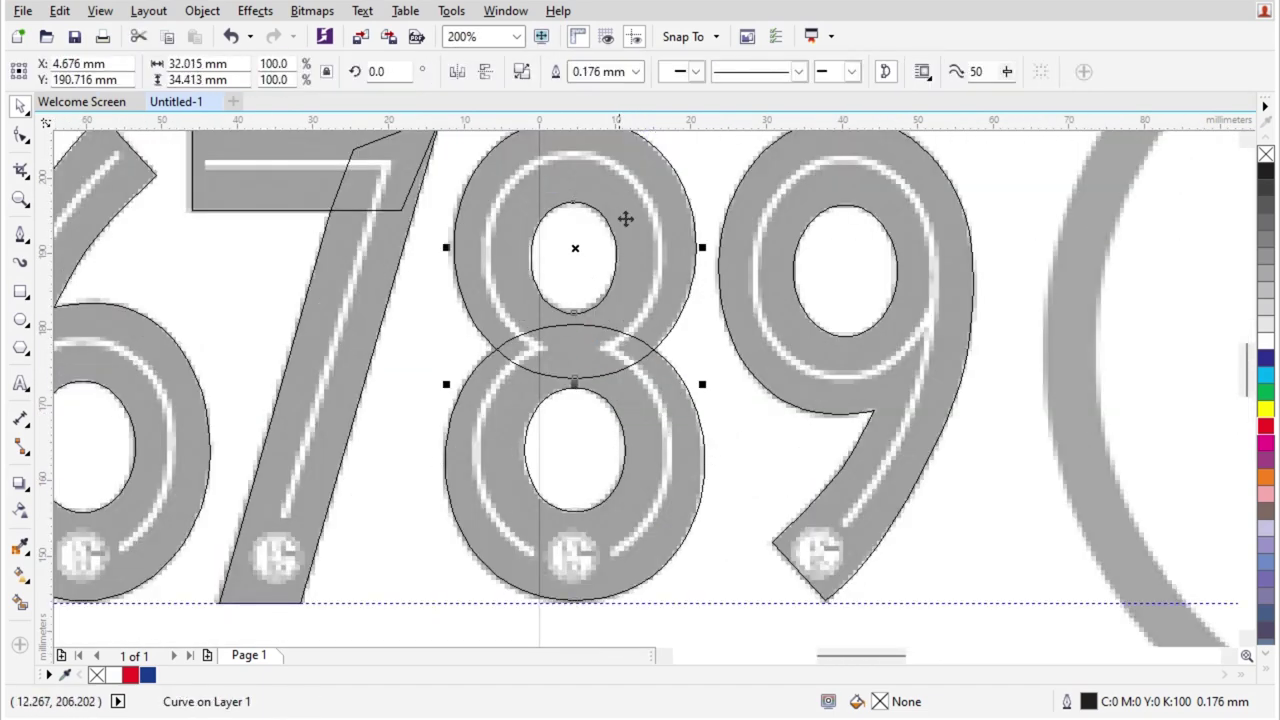
pyautogui.click(557, 250)
pyautogui.scroll(-1, 773, 432)
# - Switch the display mode to Enhanced and bring the first digits into view
pyautogui.click(100, 10)
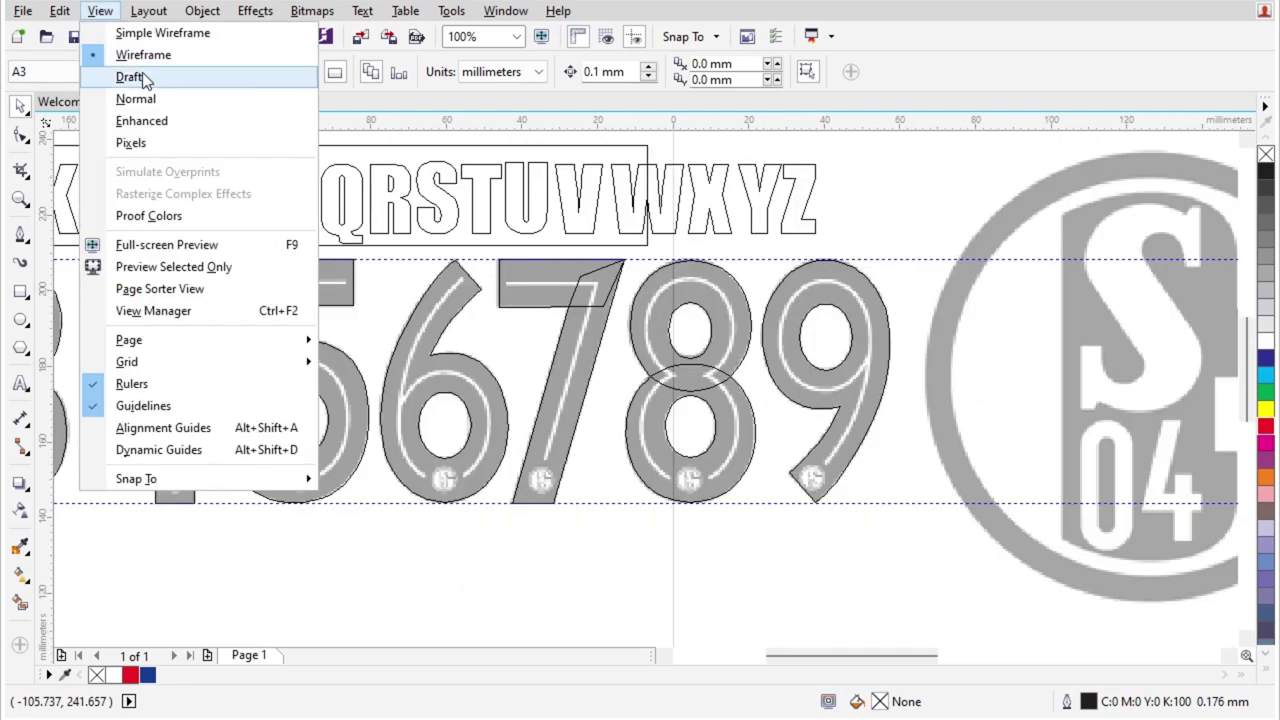
pyautogui.click(163, 120)
pyautogui.press('h')
pyautogui.moveTo(560, 373); pyautogui.dragTo(845, 358)
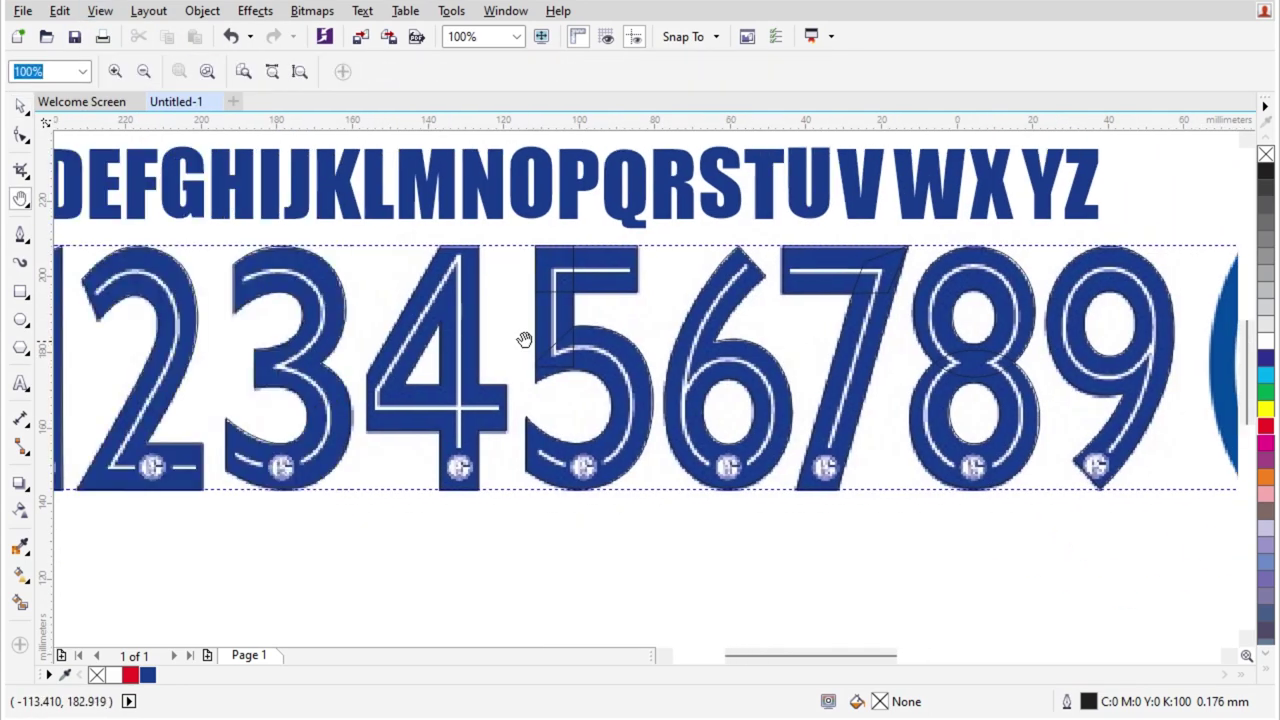
pyautogui.moveTo(526, 340); pyautogui.dragTo(630, 340)
# - Trim the inner hole ellipse out of the 0's outer ellipse
pyautogui.press('space')
pyautogui.click(380, 281)
pyautogui.scroll(1, 376, 289)
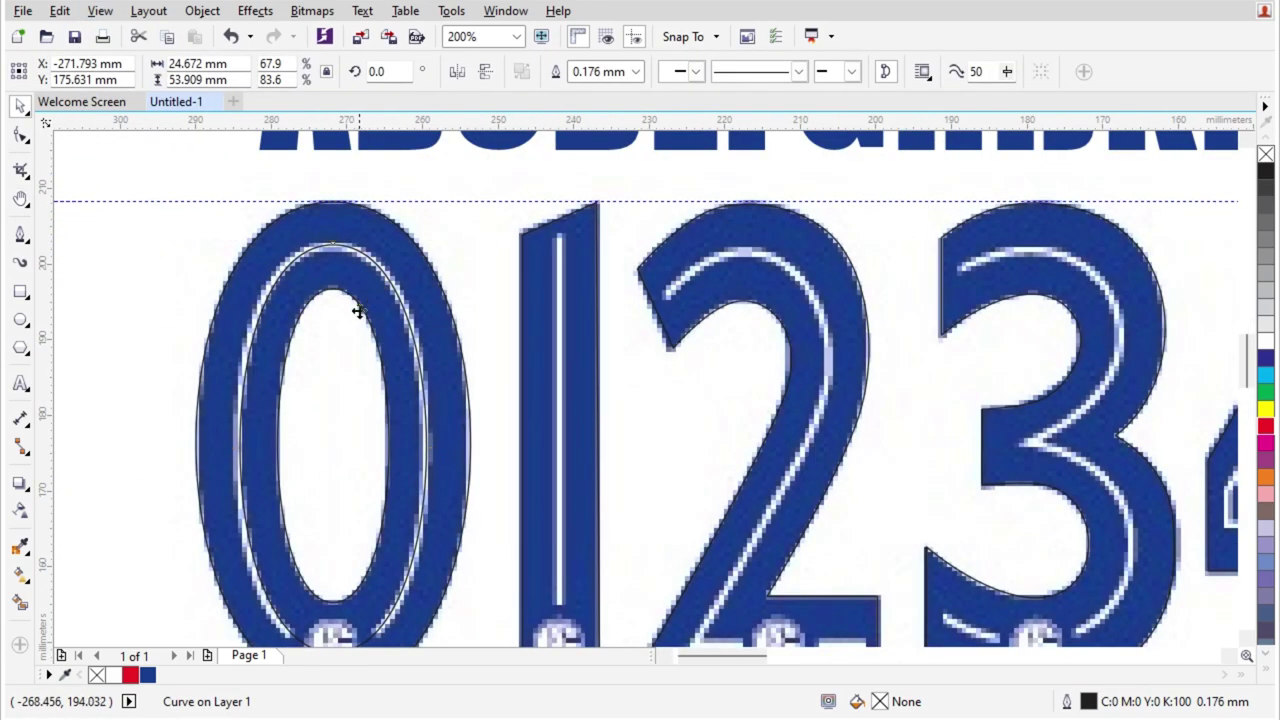
pyautogui.click(368, 304)
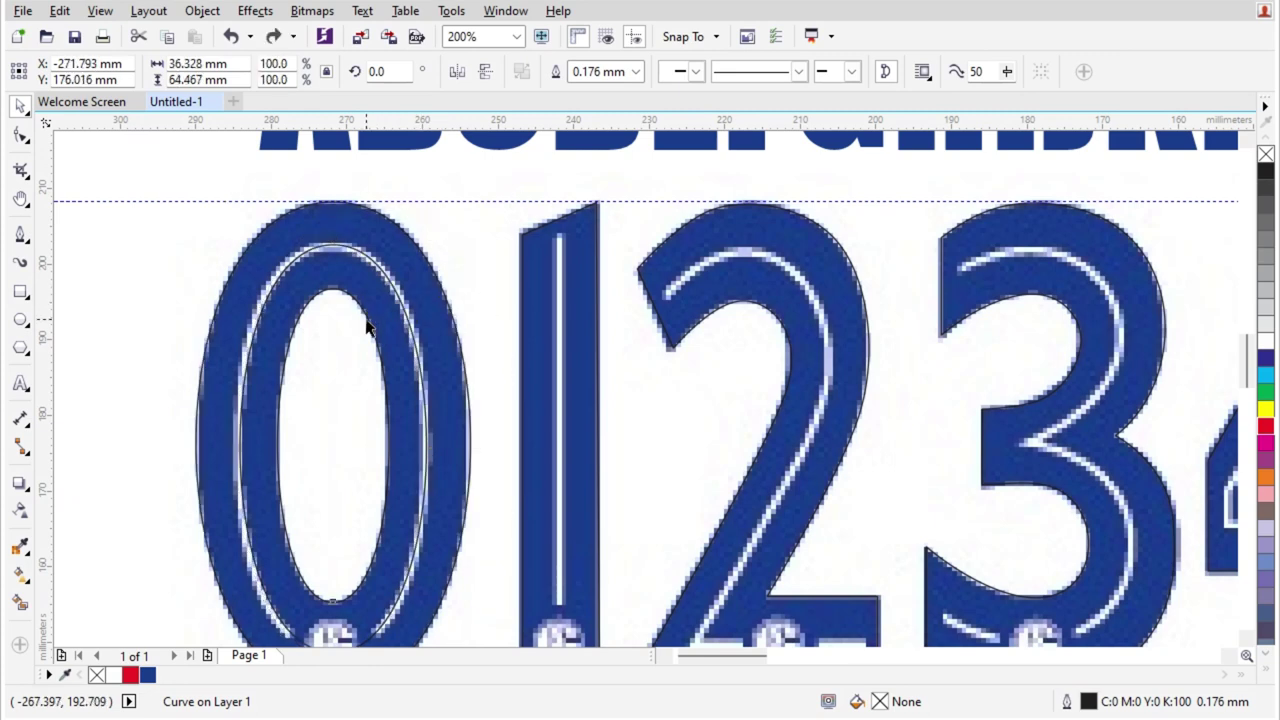
pyautogui.keyDown('shift'); pyautogui.click(366, 320); pyautogui.keyUp('shift')
pyautogui.click(563, 72)
pyautogui.click(590, 181)
# - Remove the leftover ellipses inside the 0, keeping only its trimmed outline
pyautogui.click(337, 372)
pyautogui.press('Delete')
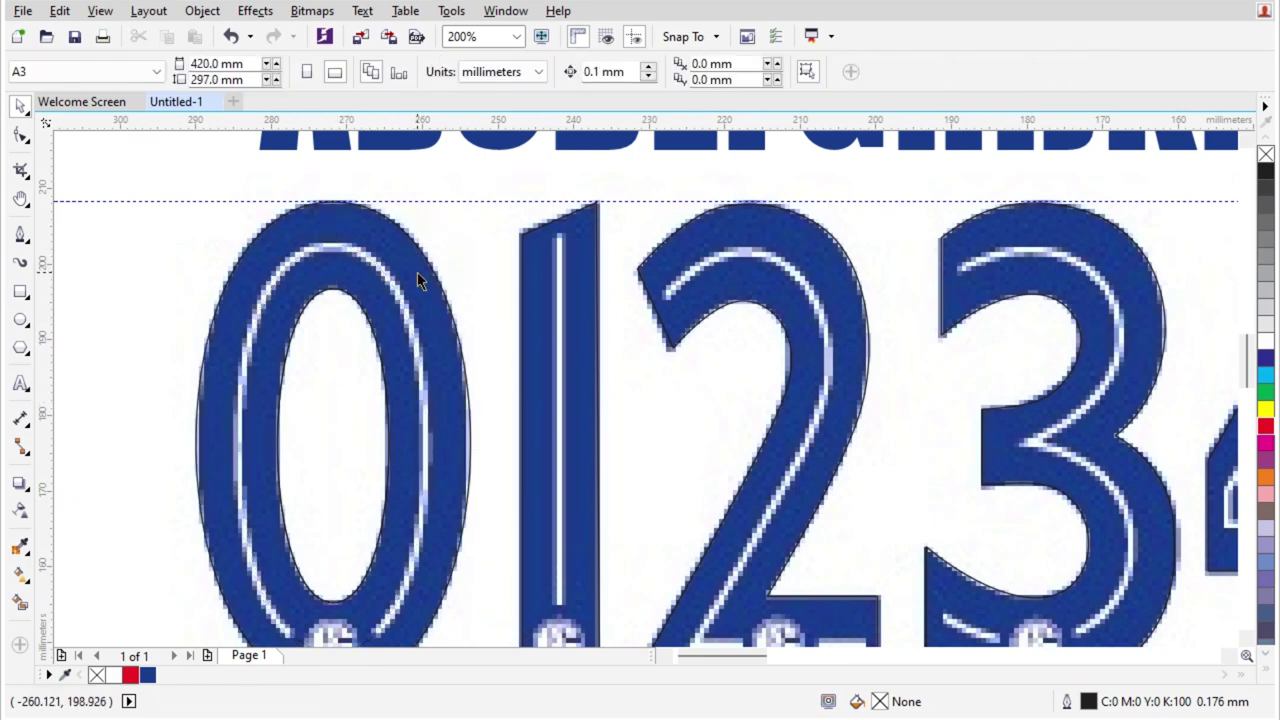
pyautogui.click(417, 280)
pyautogui.click(350, 338)
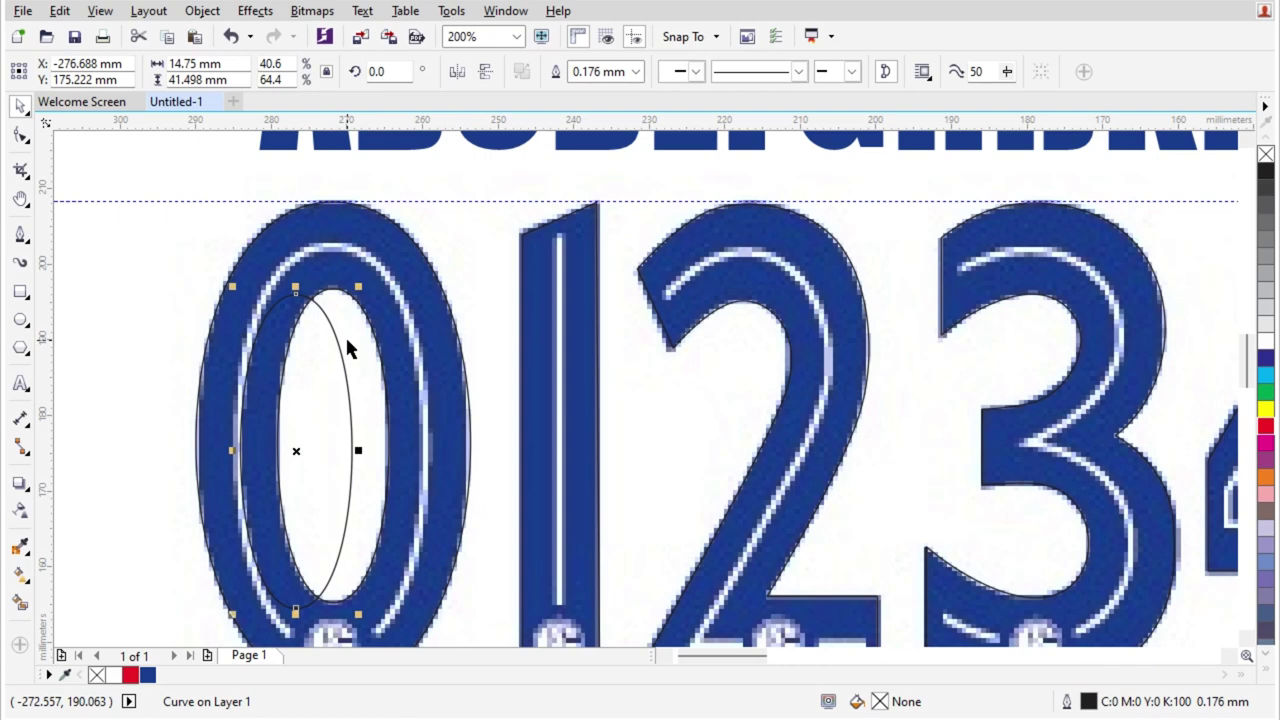
# - Set the outline colour of the 0 and all the other traced digits to red
pyautogui.click(426, 289)
pyautogui.rightClick(1265, 425)
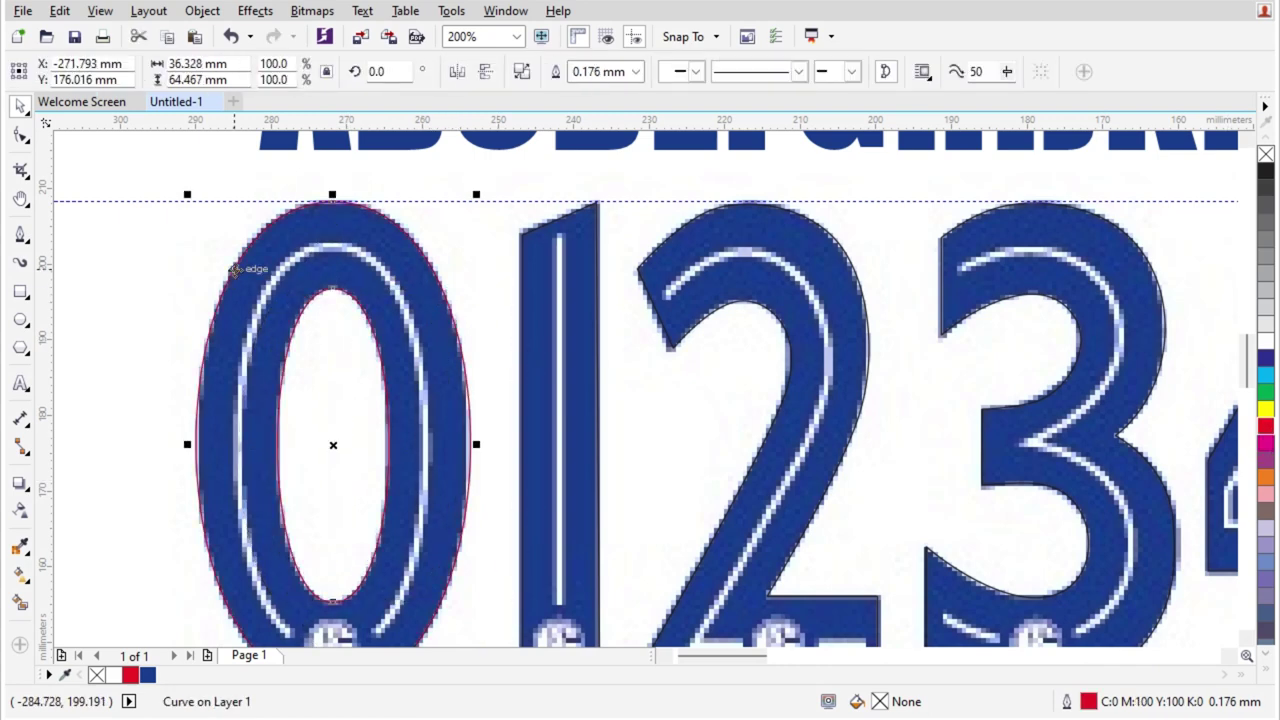
pyautogui.scroll(-3, 235, 270)
pyautogui.moveTo(922, 262); pyautogui.dragTo(922, 262)
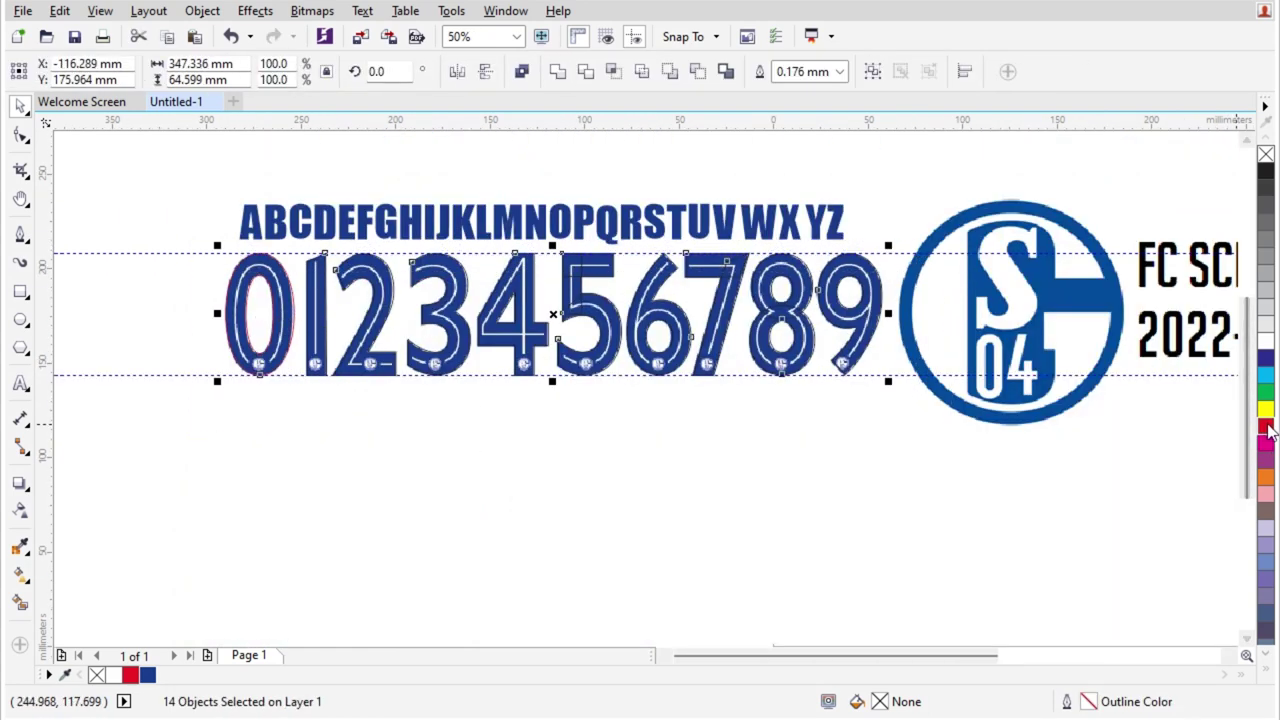
pyautogui.rightClick(1265, 425)
pyautogui.scroll(2, 548, 347)
pyautogui.scroll(-2, 600, 506)
# - Weld the overlapping pieces of the 5 into a single outline
pyautogui.moveTo(600, 513); pyautogui.dragTo(535, 322)
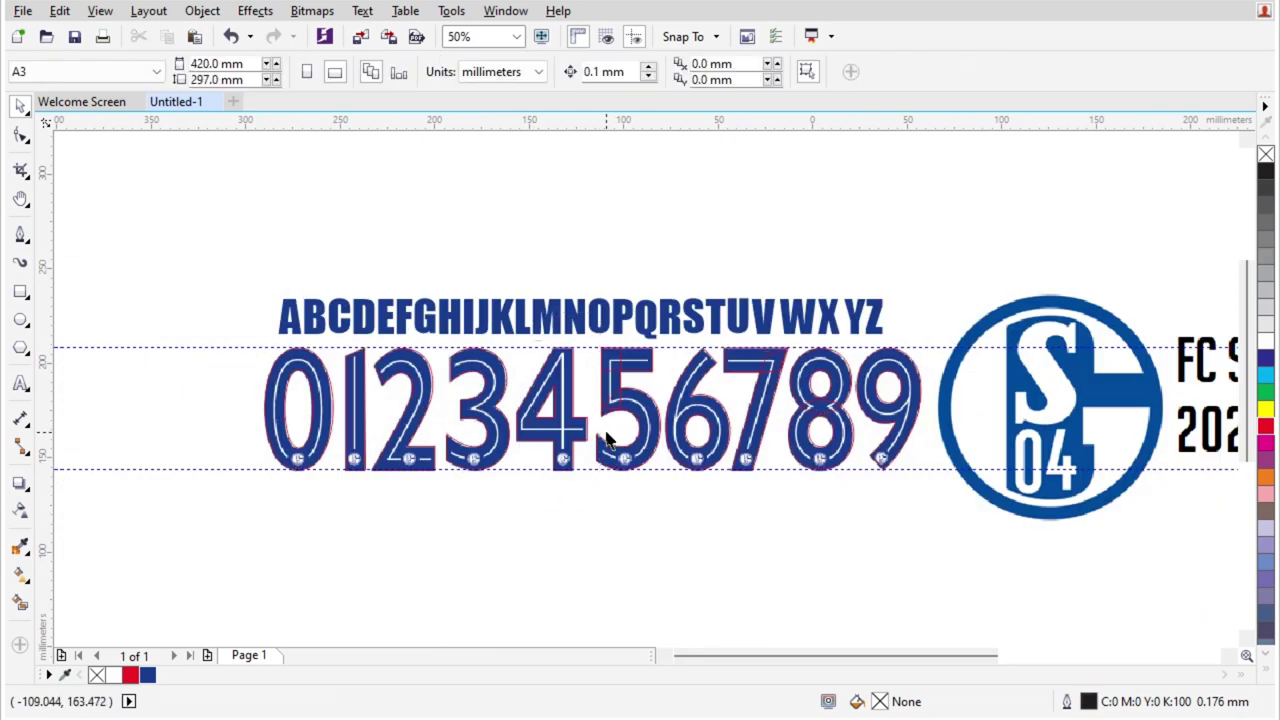
pyautogui.scroll(2, 607, 440)
pyautogui.moveTo(568, 523); pyautogui.dragTo(773, 303)
pyautogui.moveTo(738, 243); pyautogui.dragTo(740, 245)
pyautogui.hotkey('ctrl', 'l')
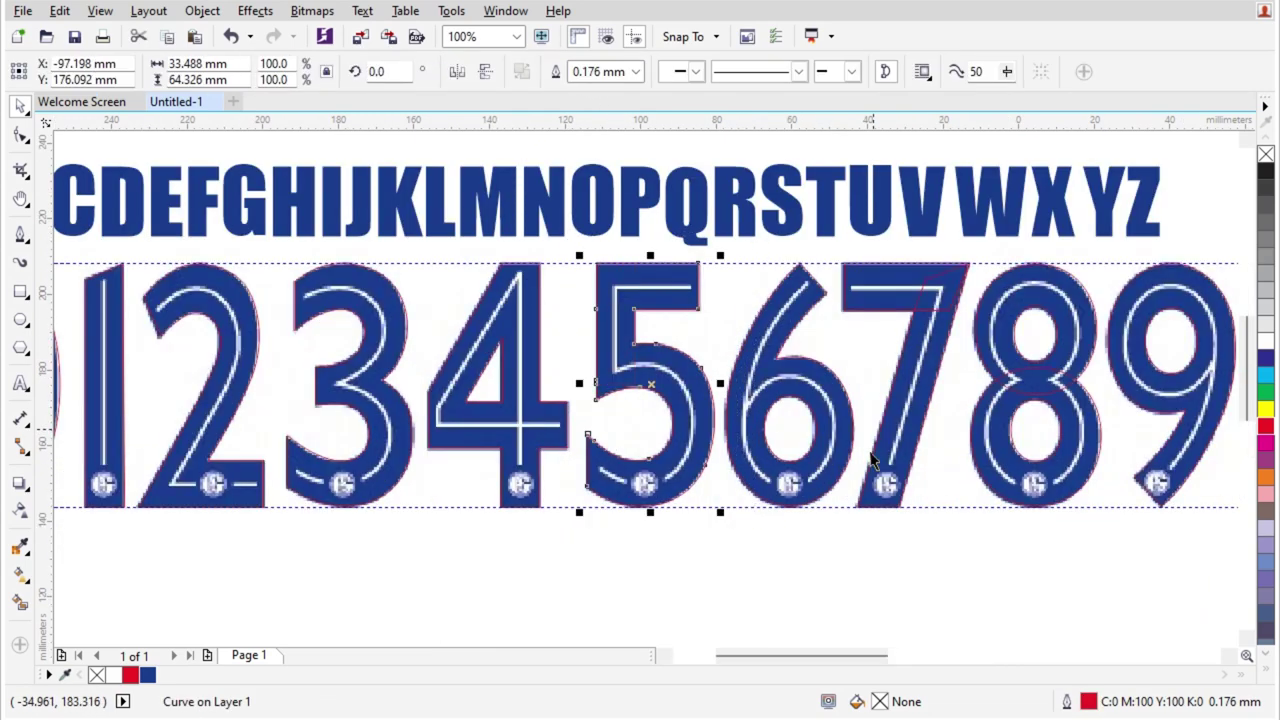
# - Weld the 7's bar and leg into one outline, and the 8's two bowls into another
pyautogui.moveTo(887, 355); pyautogui.dragTo(835, 250)
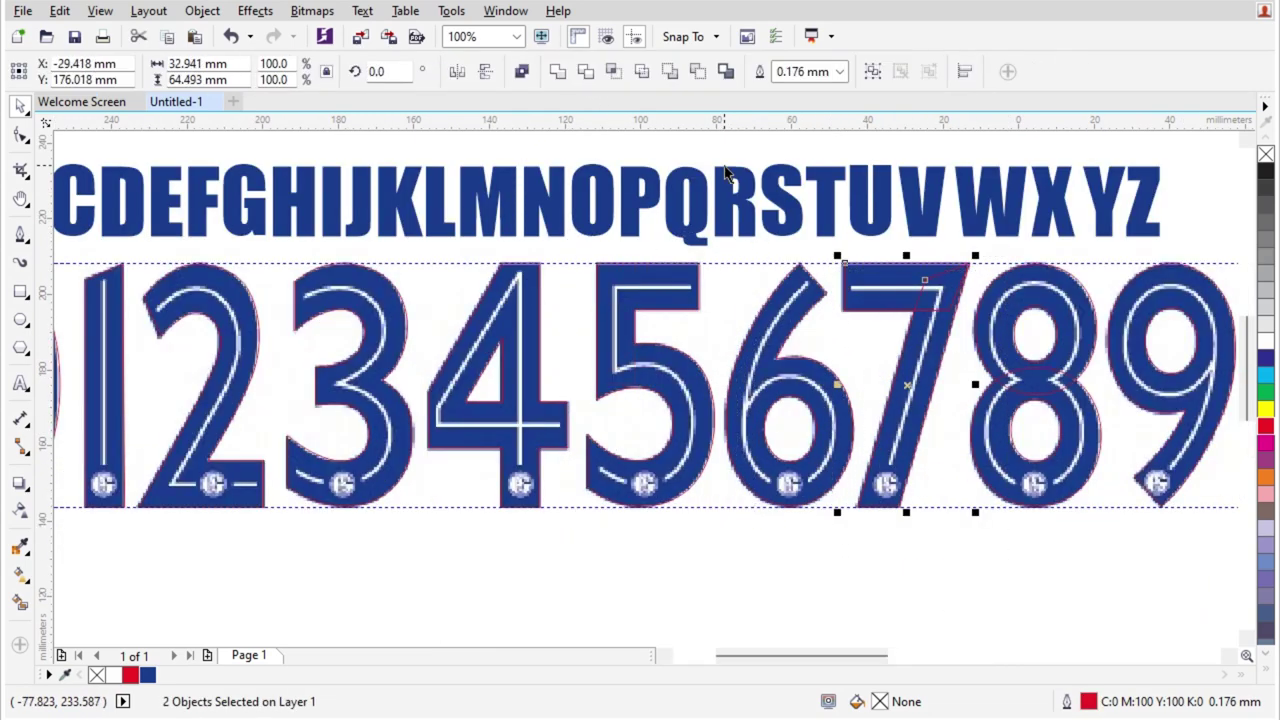
pyautogui.click(557, 72)
pyautogui.moveTo(1117, 256); pyautogui.dragTo(1117, 255)
pyautogui.click(556, 73)
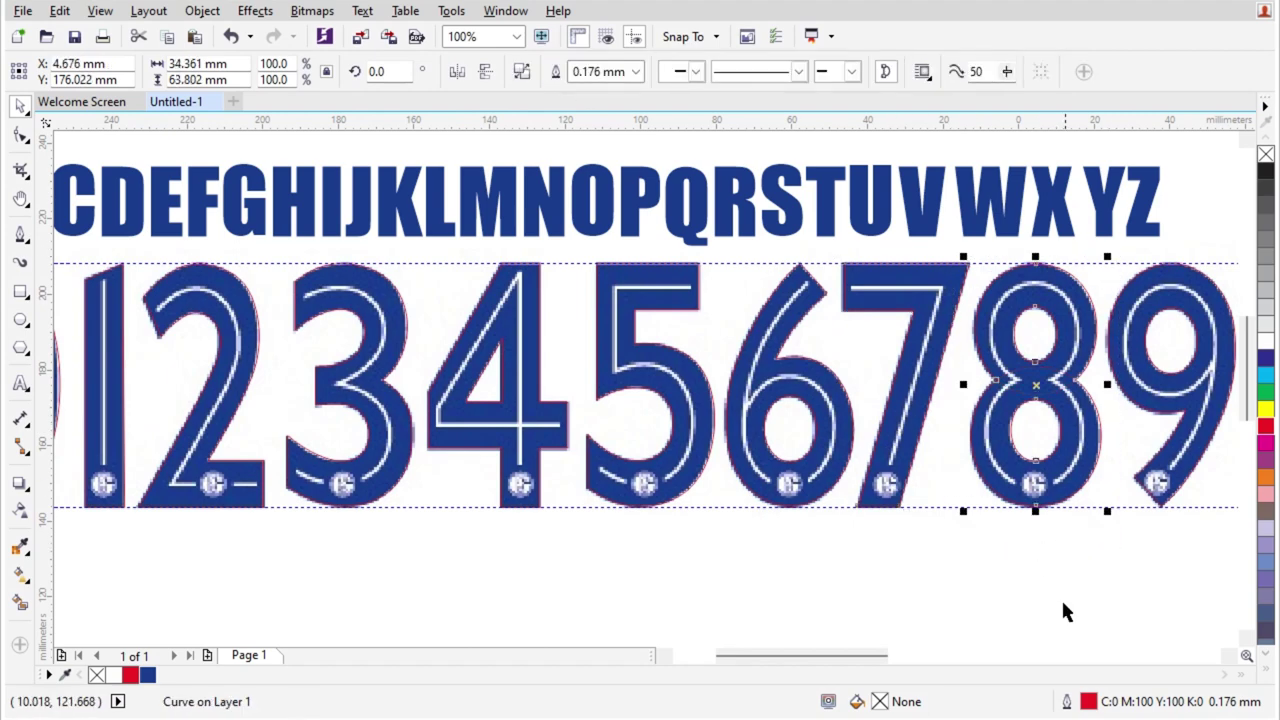
pyautogui.click(1061, 598)
pyautogui.scroll(-1, 774, 397)
pyautogui.scroll(1, 853, 439)
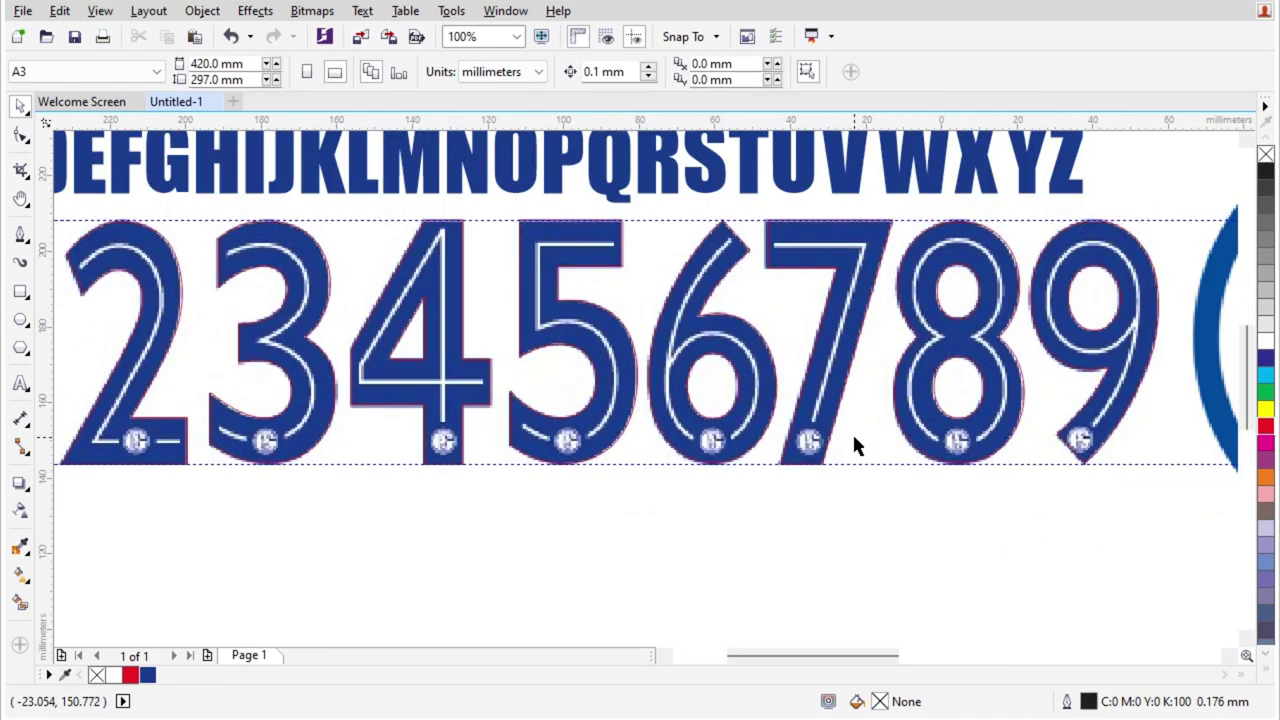
# - Convert the 3's 1.3 mm stripe centreline from an outline into a filled object
pyautogui.scroll(-1, 845, 426)
pyautogui.scroll(1, 446, 355)
pyautogui.scroll(1, 264, 443)
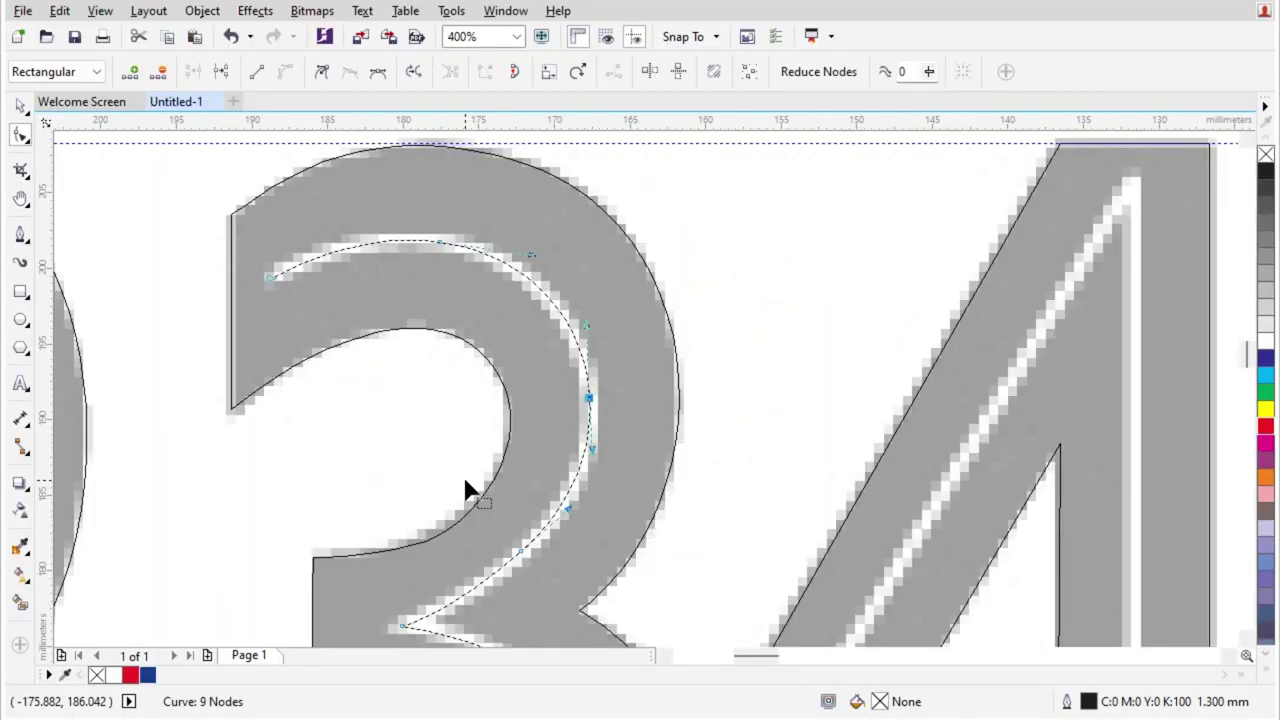
pyautogui.press('space')
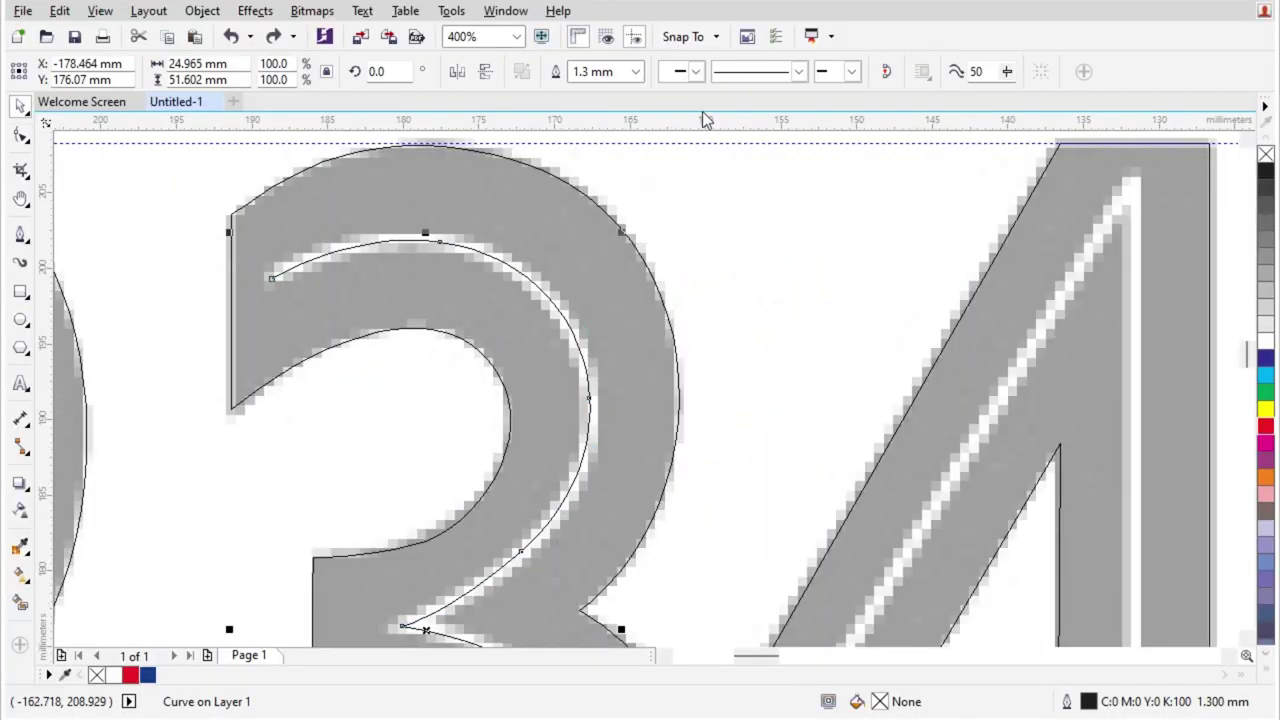
pyautogui.hotkey('ctrl', 'shift', 'q')
pyautogui.scroll(-1, 477, 346)
pyautogui.scroll(4, 443, 303)
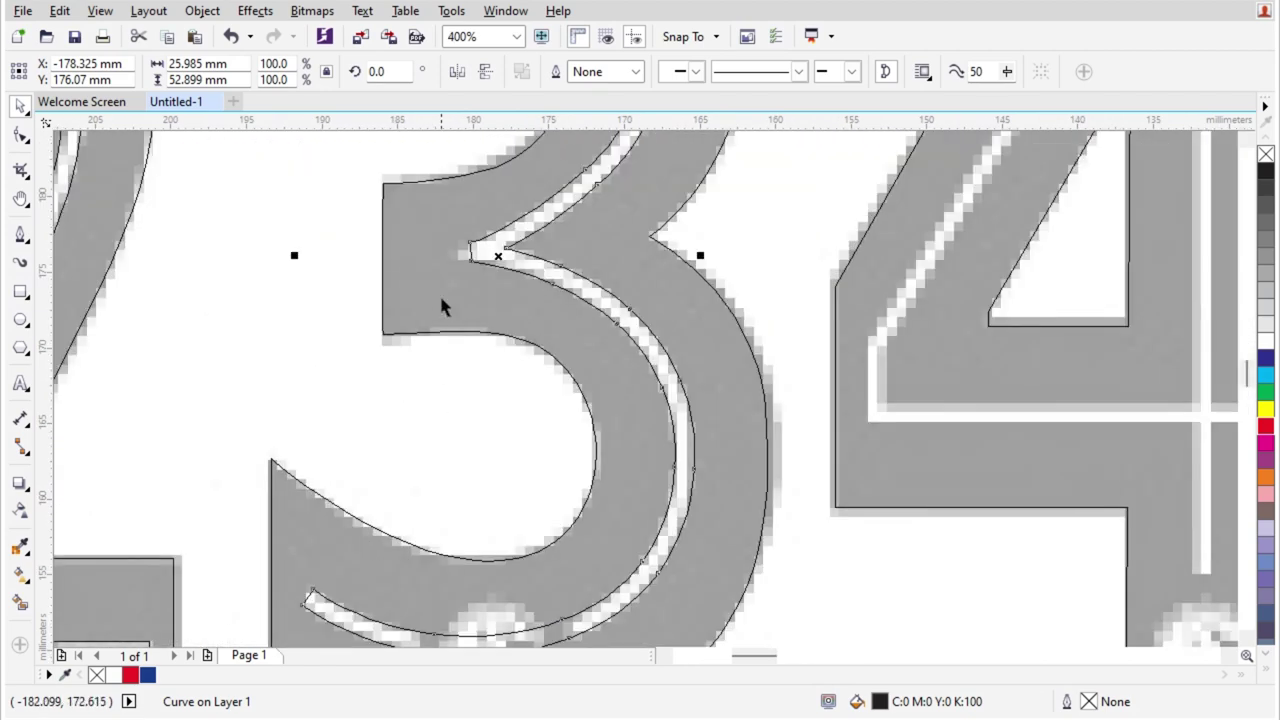
# - Pull the blunt end at the middle junction of the 3's stripe outward into a sharp point with an added node
pyautogui.click(20, 140)
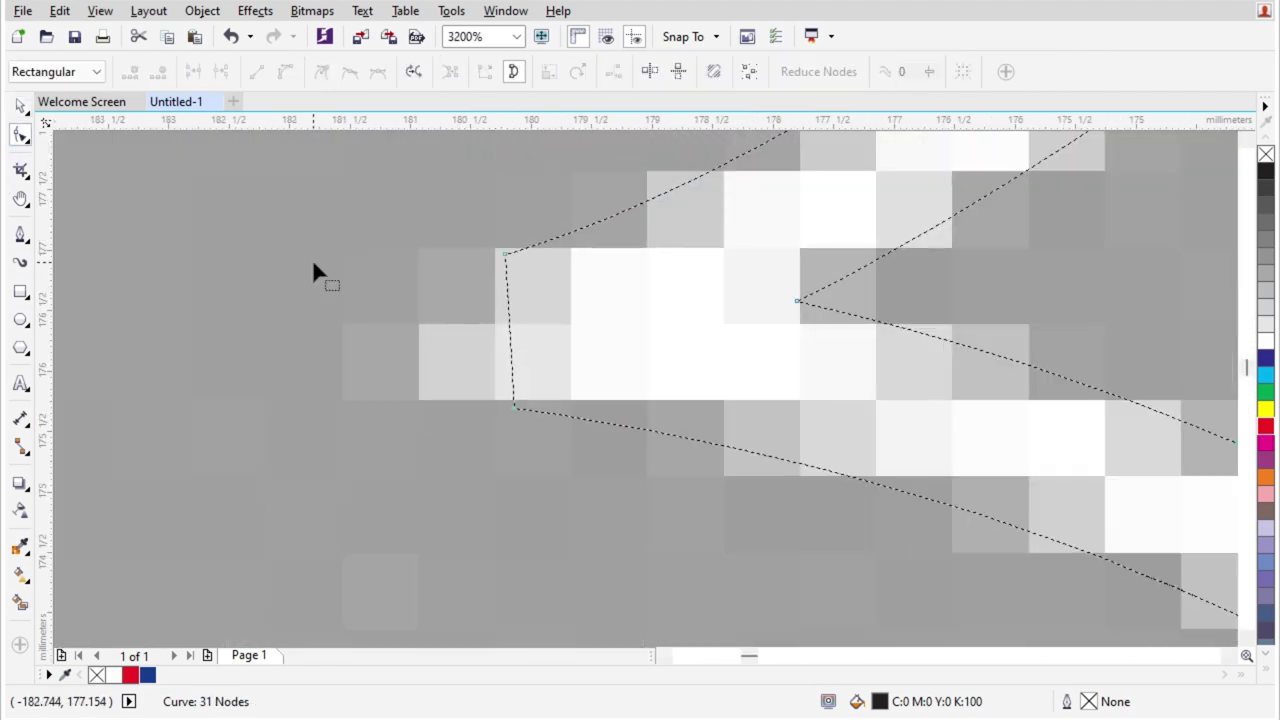
pyautogui.scroll(-2, 512, 344)
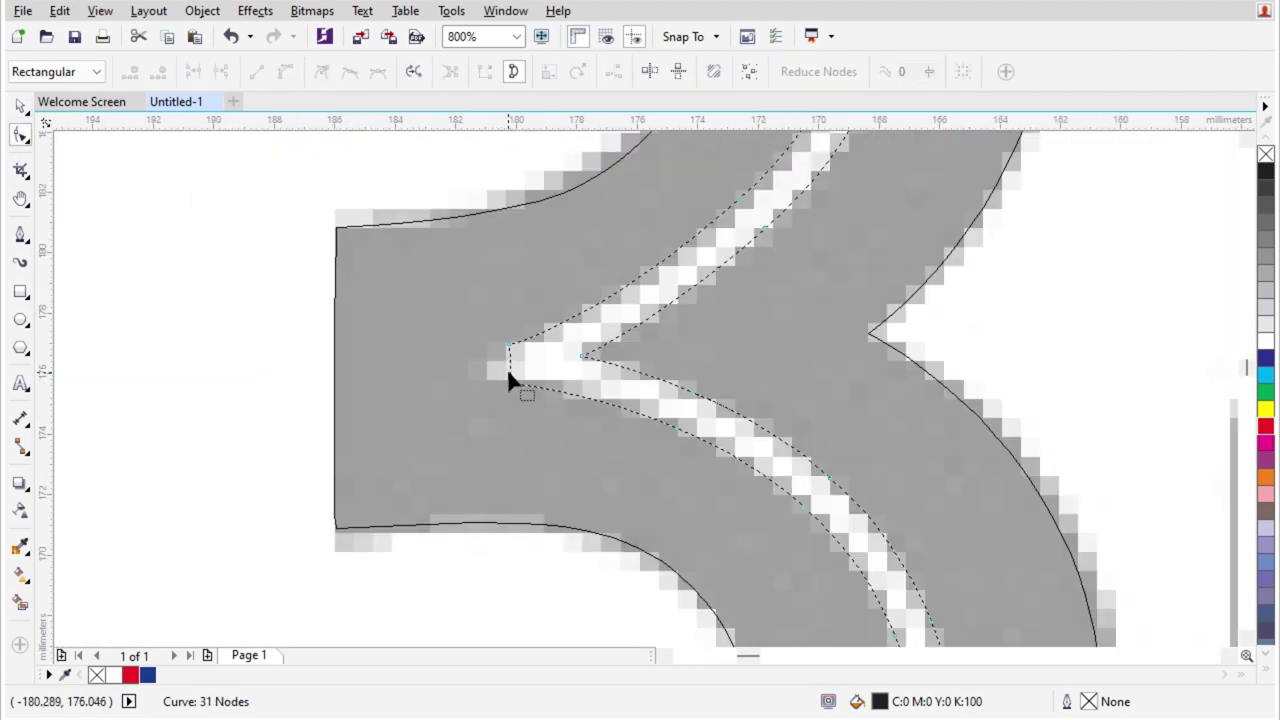
pyautogui.scroll(1, 511, 383)
pyautogui.moveTo(516, 366); pyautogui.dragTo(355, 377)
pyautogui.scroll(-3, 551, 355)
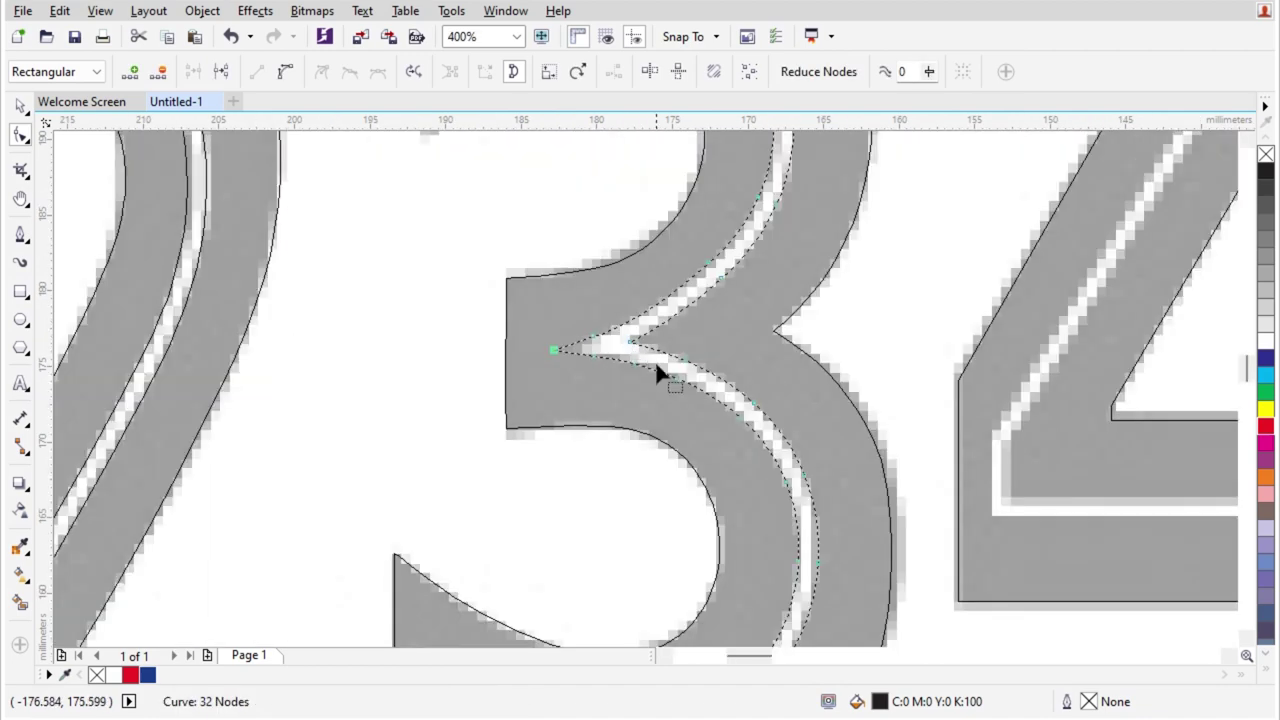
pyautogui.press('space')
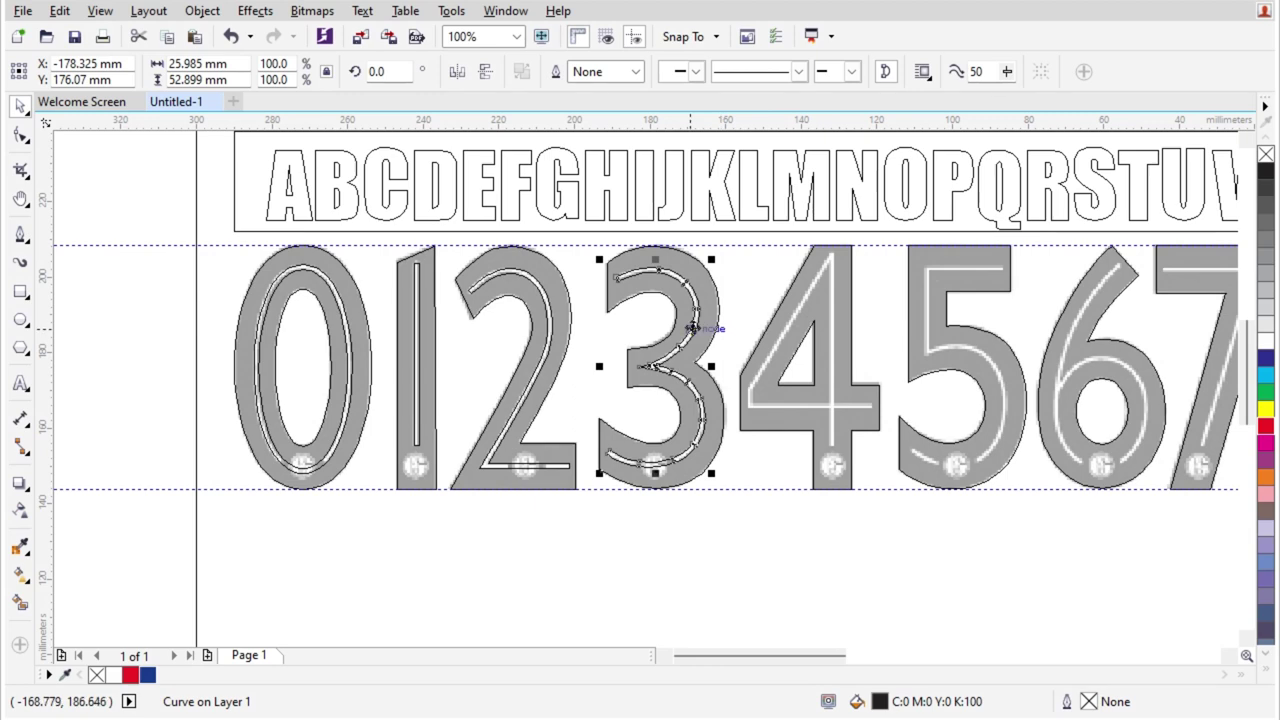
# - Draw the 4's stripe centreline with the Pen tool up the stem, down the diagonal and across the crossbar, keeping the crossbar level
pyautogui.scroll(2, 837, 388)
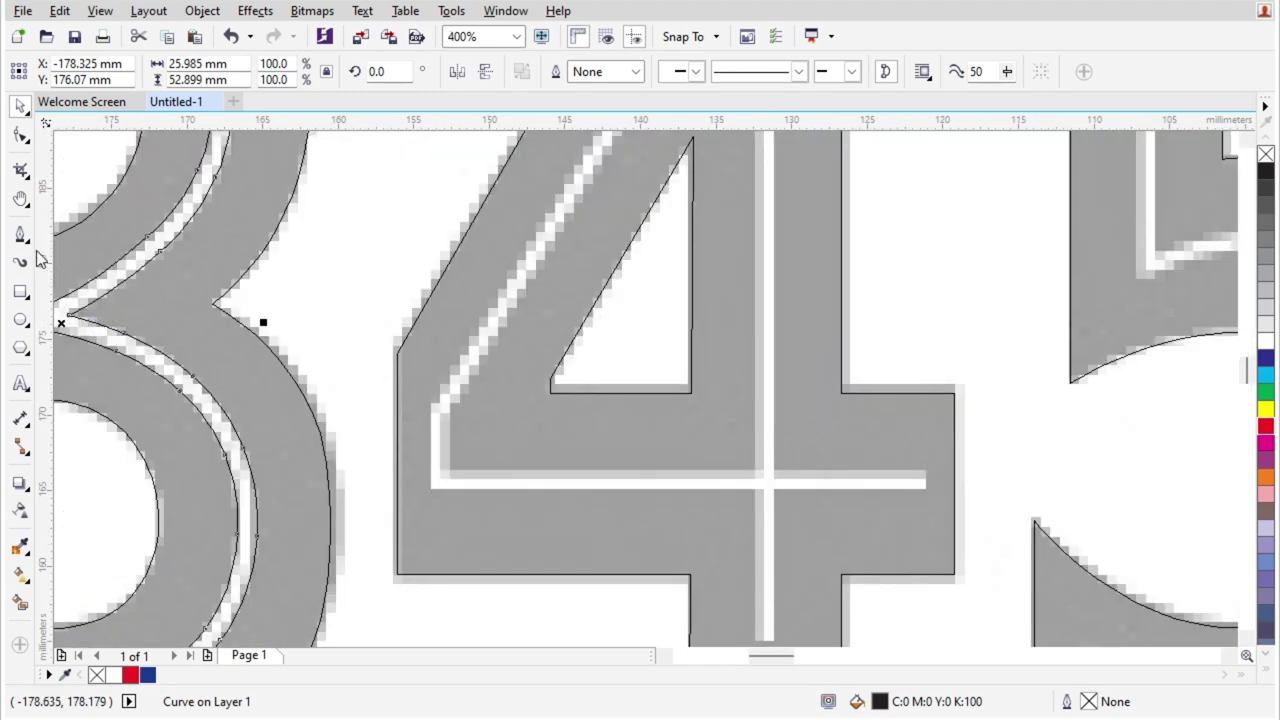
pyautogui.click(20, 234)
pyautogui.scroll(-1, 576, 408)
pyautogui.scroll(1, 700, 518)
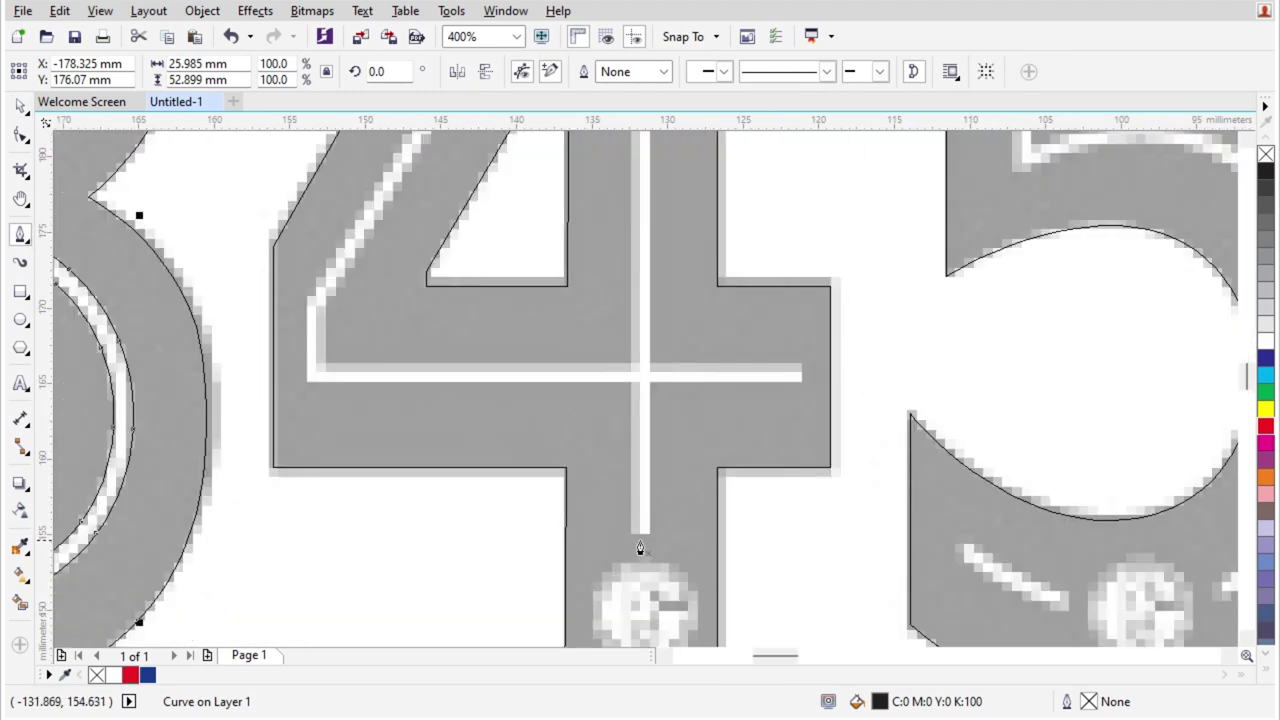
pyautogui.click(640, 548)
pyautogui.scroll(-2, 651, 449)
pyautogui.scroll(2, 651, 166)
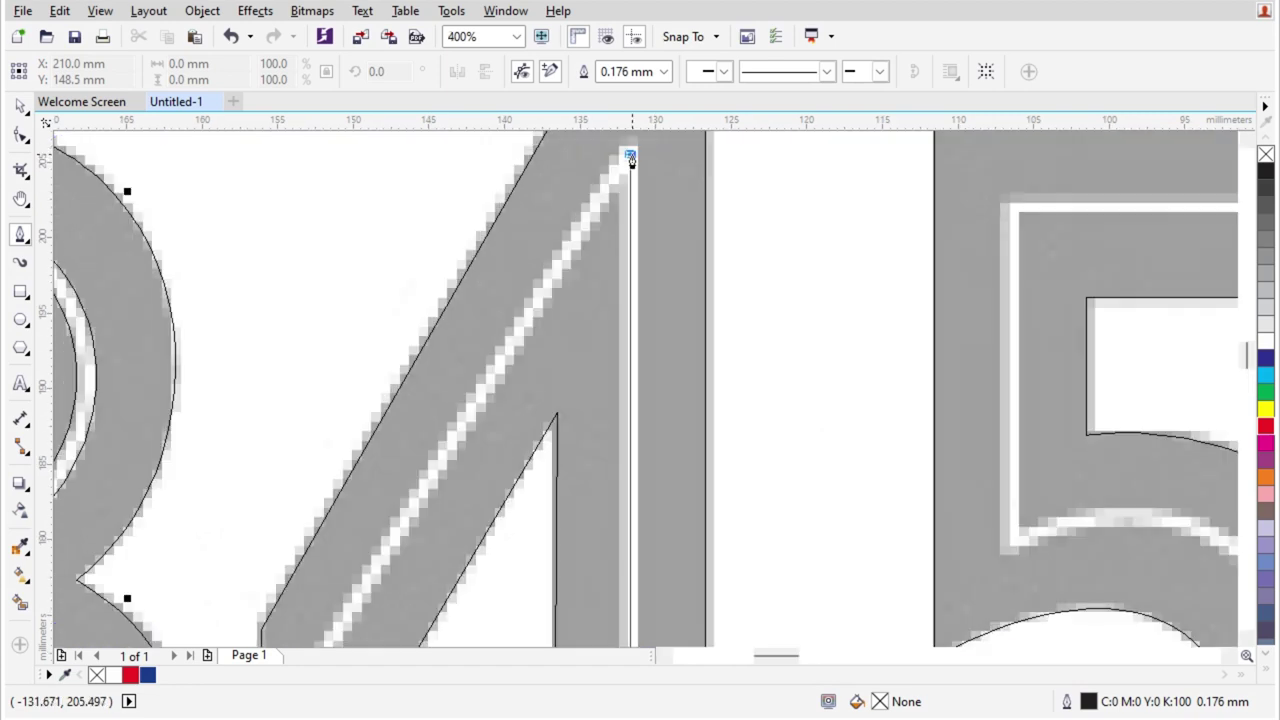
pyautogui.click(630, 160)
pyautogui.scroll(-2, 470, 430)
pyautogui.scroll(4, 482, 412)
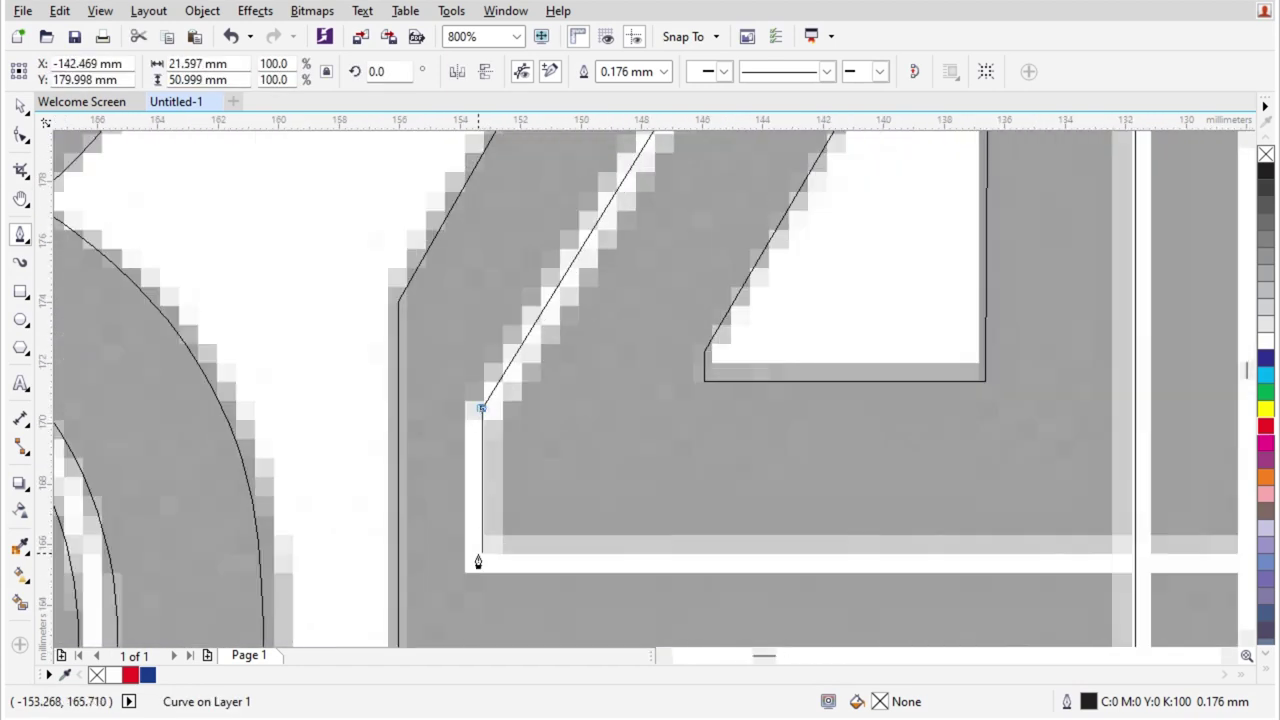
pyautogui.scroll(-2, 1002, 540)
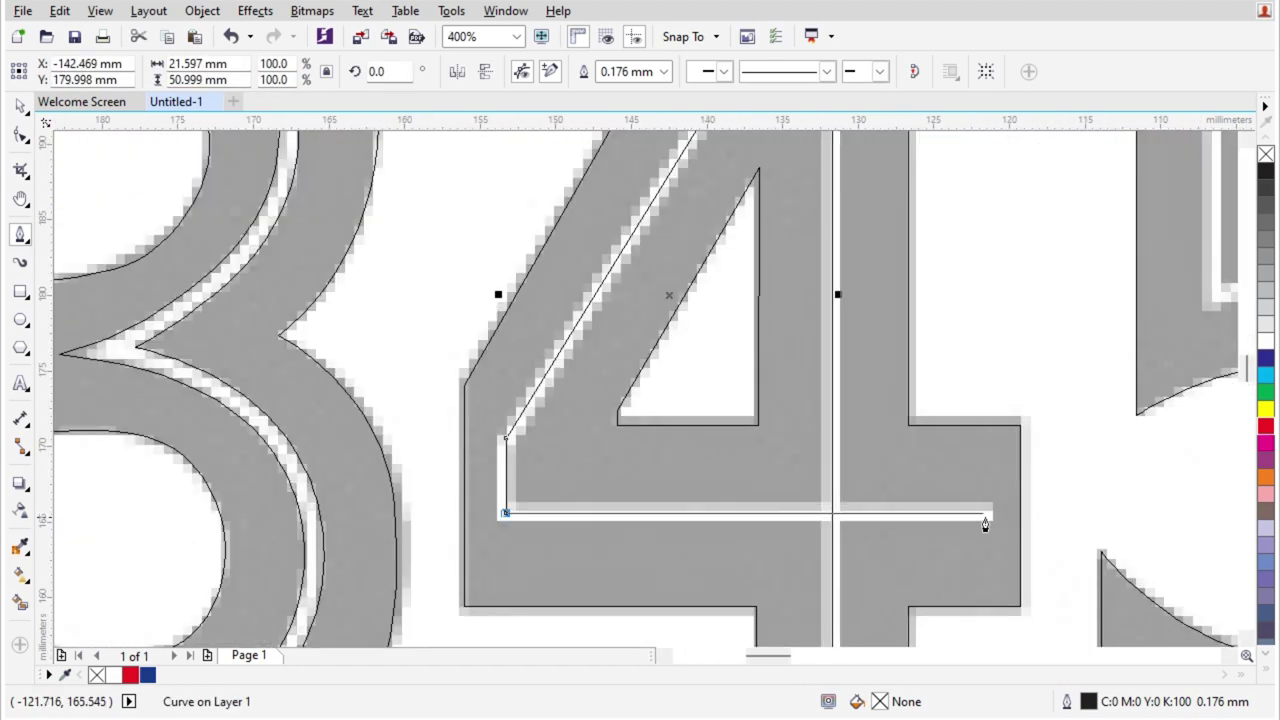
pyautogui.doubleClick(988, 513)
pyautogui.click(20, 134)
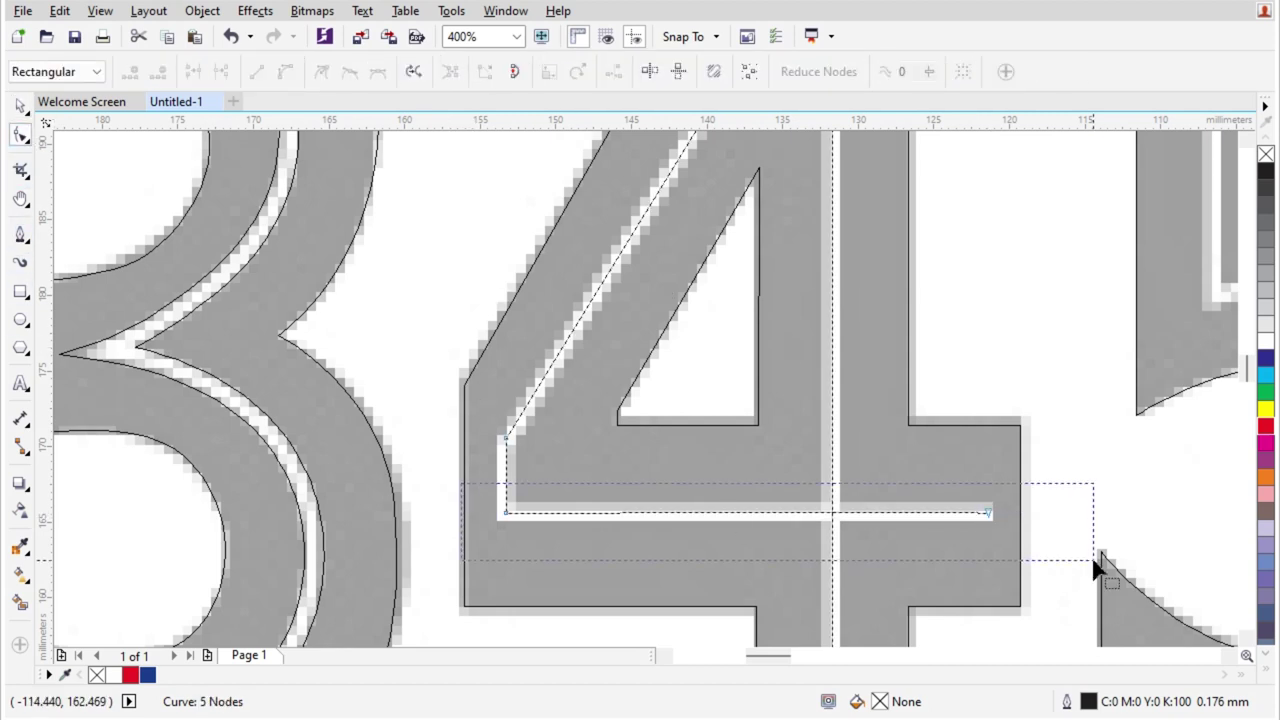
pyautogui.moveTo(1097, 568); pyautogui.dragTo(1095, 564)
# - Set the 4's stripe line width to 1.3 mm and convert the outline to an object
pyautogui.press('space')
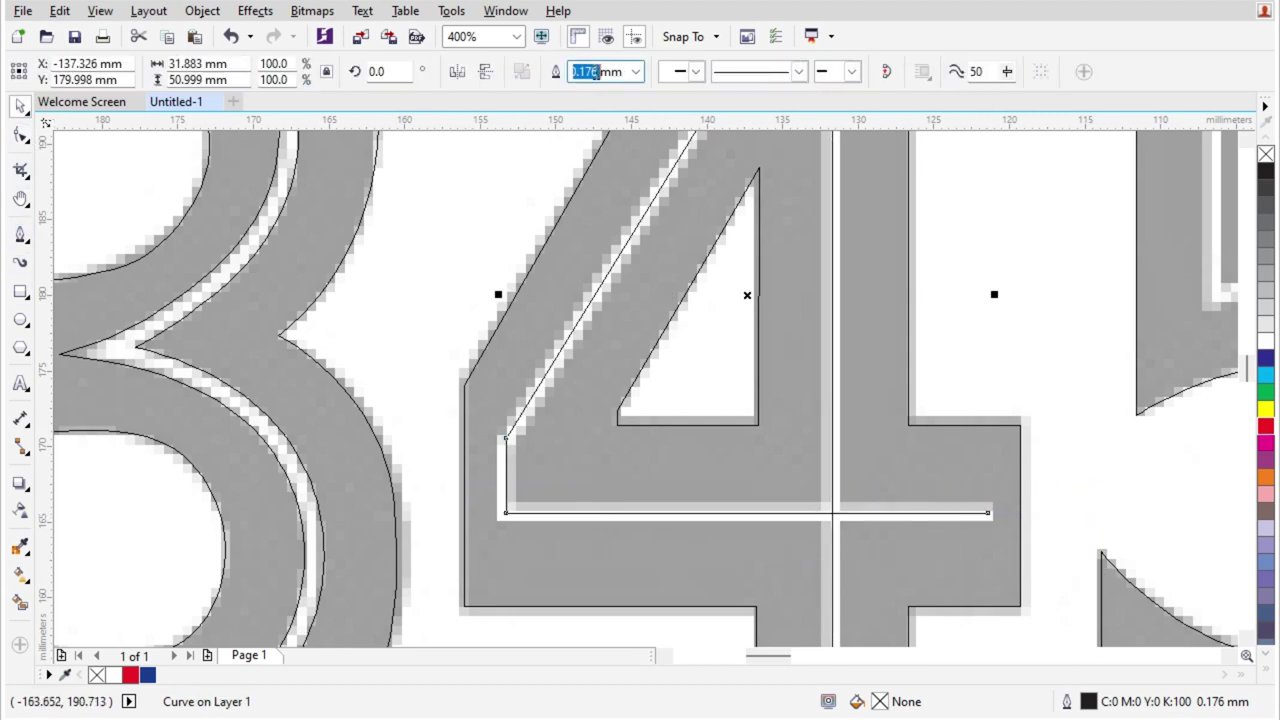
pyautogui.write('1.3')
pyautogui.press('Return')
pyautogui.hotkey('ctrl', 'shift', 'q')
pyautogui.scroll(2, 754, 440)
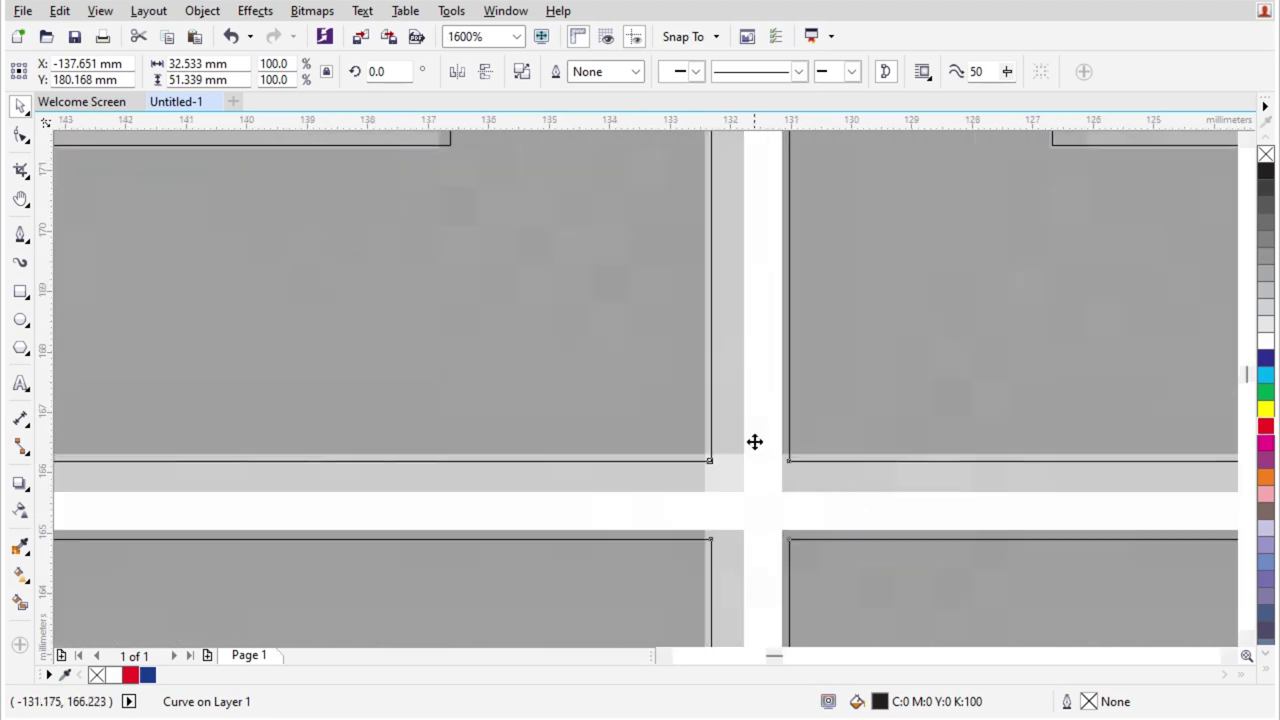
# - Raise the upper end node on the stem side of the 4's stripe by 1.3 mm
pyautogui.scroll(-3, 749, 457)
pyautogui.scroll(3, 744, 190)
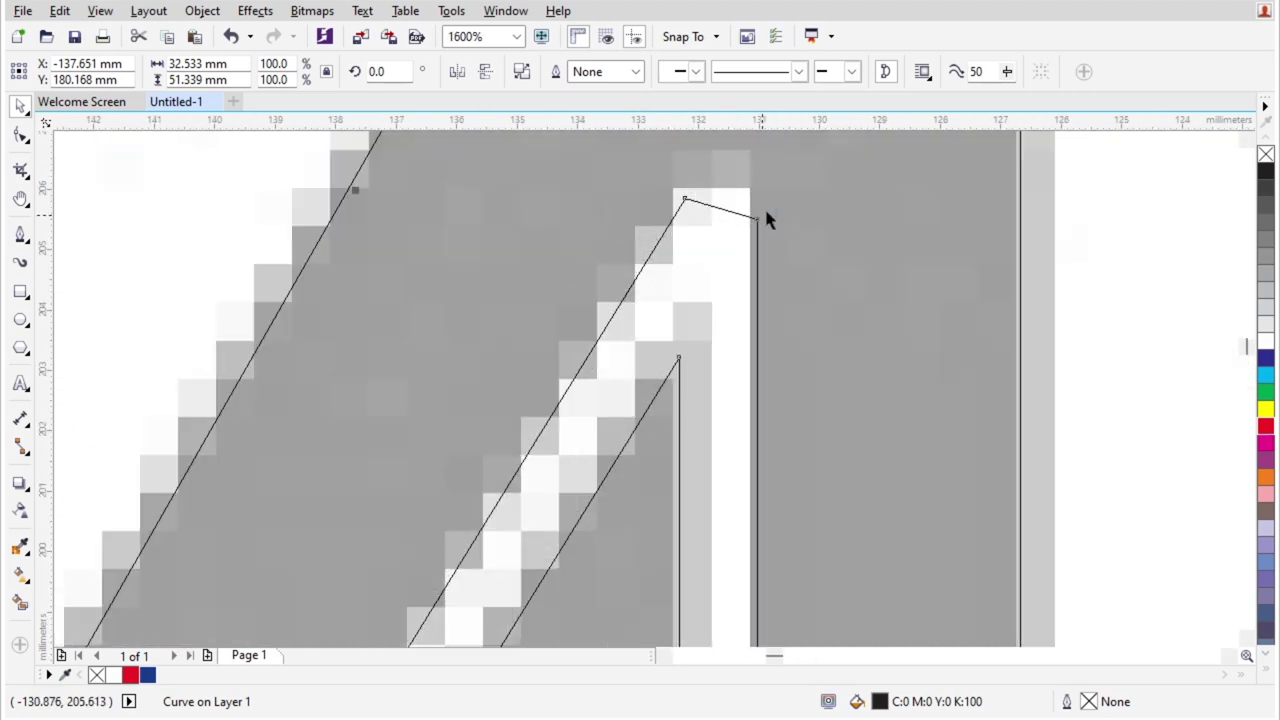
pyautogui.click(24, 135)
pyautogui.moveTo(794, 199); pyautogui.dragTo(738, 241)
pyautogui.press('Up')
pyautogui.press('Up')
pyautogui.press('Up')
pyautogui.press('Up')
pyautogui.press('Up')
pyautogui.press('Up')
pyautogui.press('Up')
pyautogui.press('Up')
pyautogui.press('Up')
pyautogui.press('Up')
pyautogui.press('Up')
pyautogui.press('Up')
pyautogui.press('Up')
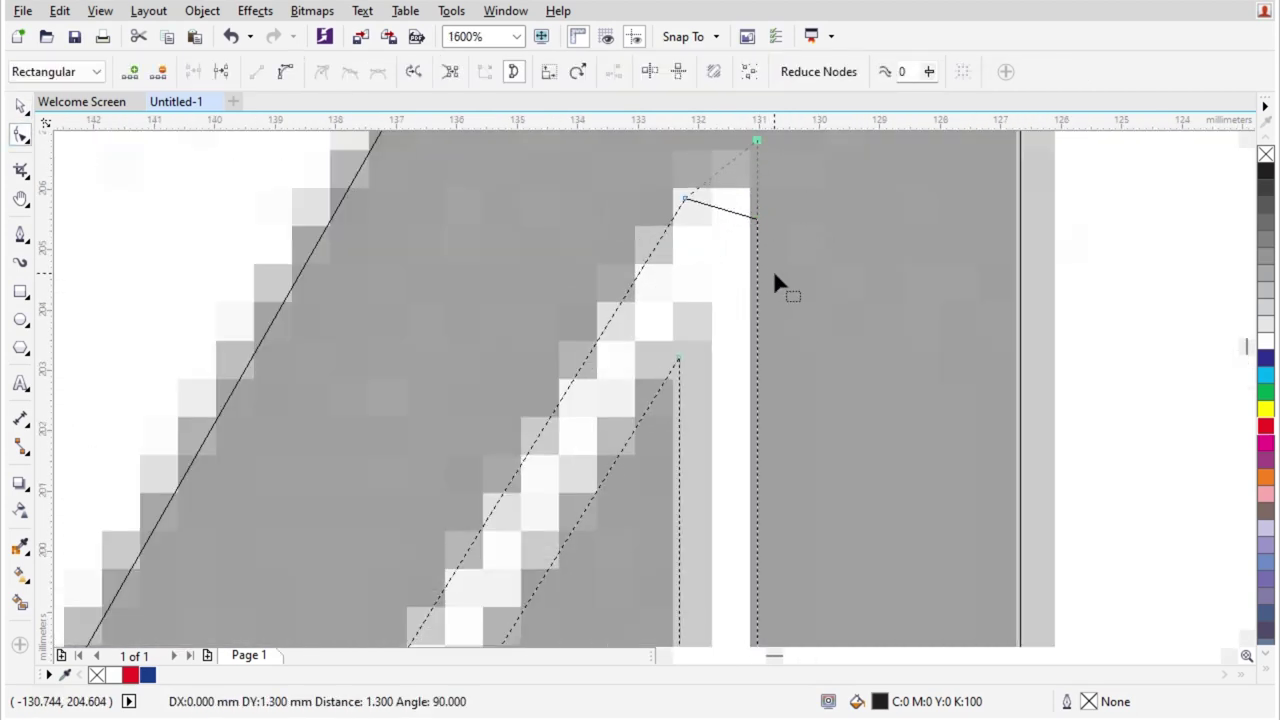
pyautogui.scroll(-2, 751, 307)
pyautogui.scroll(-1, 727, 291)
pyautogui.scroll(1, 607, 548)
pyautogui.scroll(-1, 557, 374)
pyautogui.press('space')
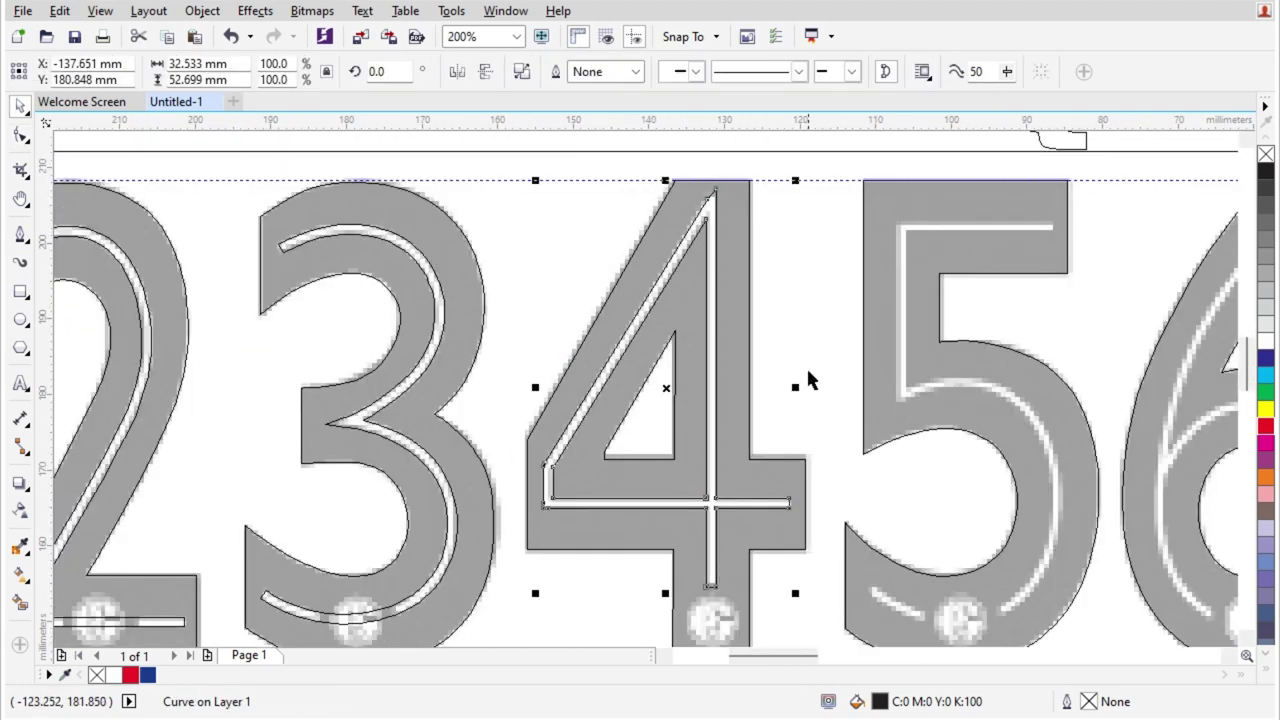
# - Start the 5's stripe centreline with the Pen tool, tracing its horizontal bar and its vertical stem down to the bowl
pyautogui.click(20, 233)
pyautogui.scroll(2, 1050, 226)
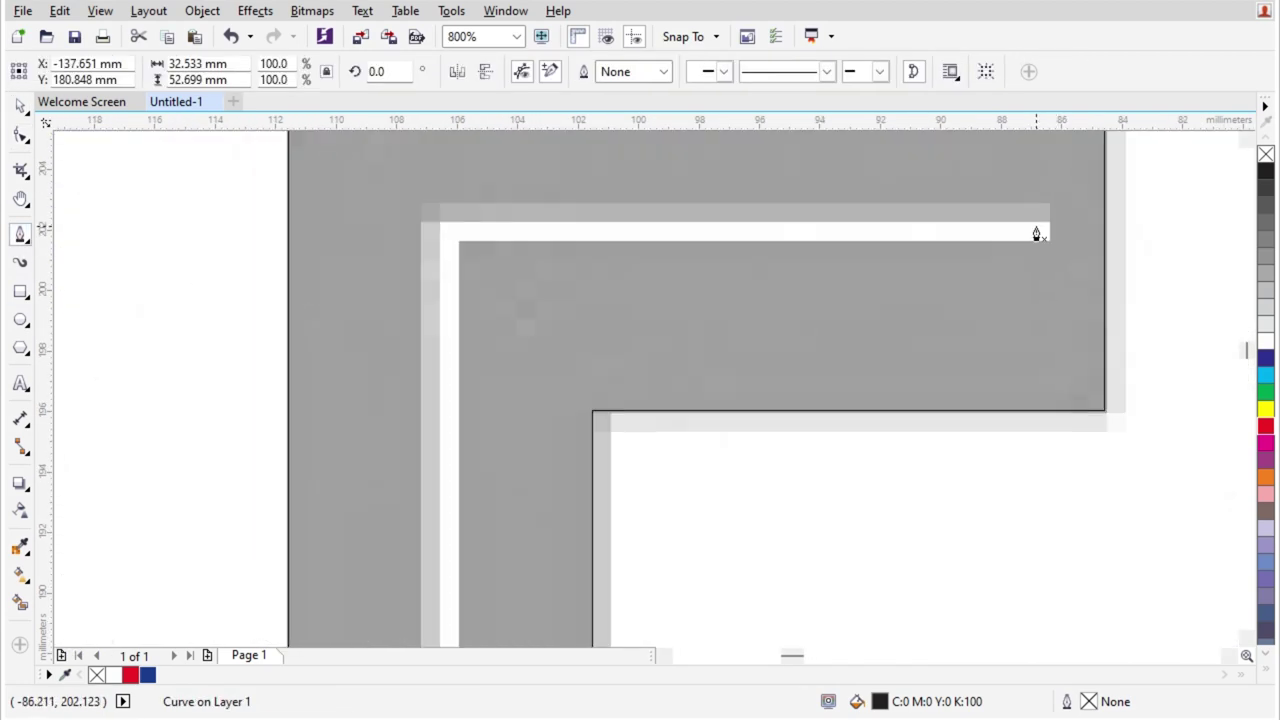
pyautogui.click(1052, 225)
pyautogui.click(446, 232)
pyautogui.scroll(-1, 449, 374)
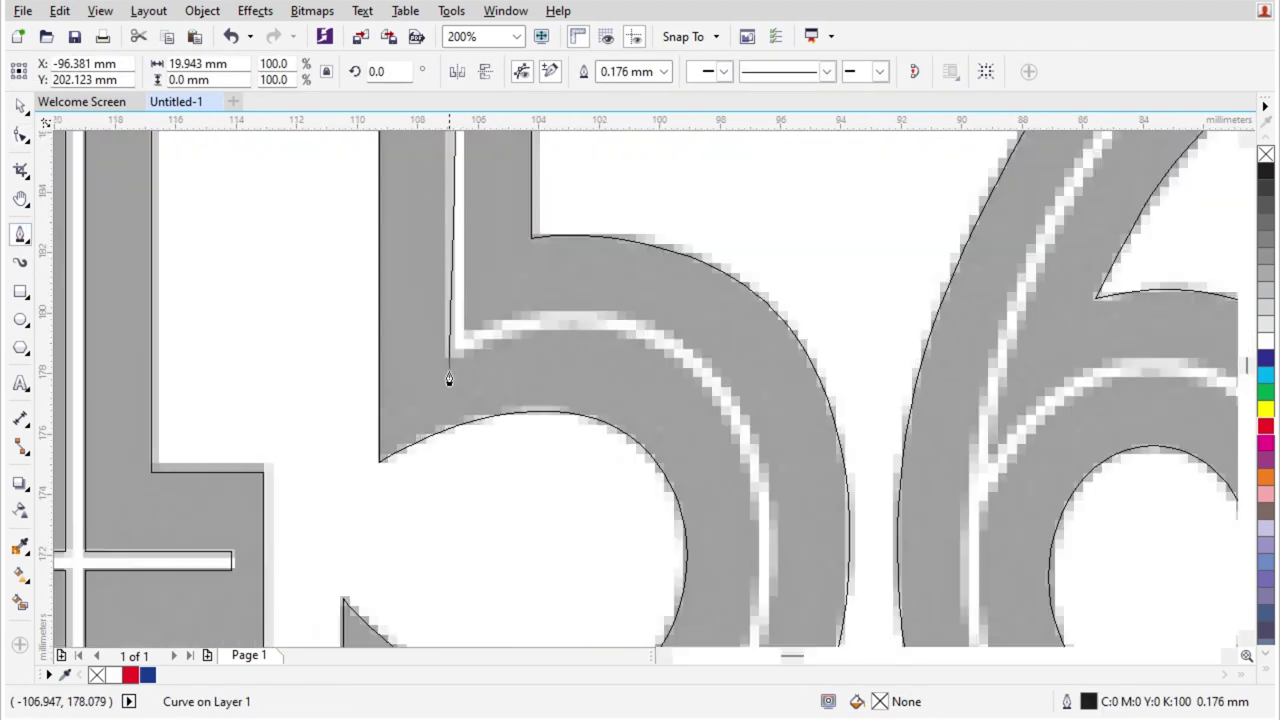
pyautogui.scroll(1, 469, 316)
pyautogui.click(469, 320)
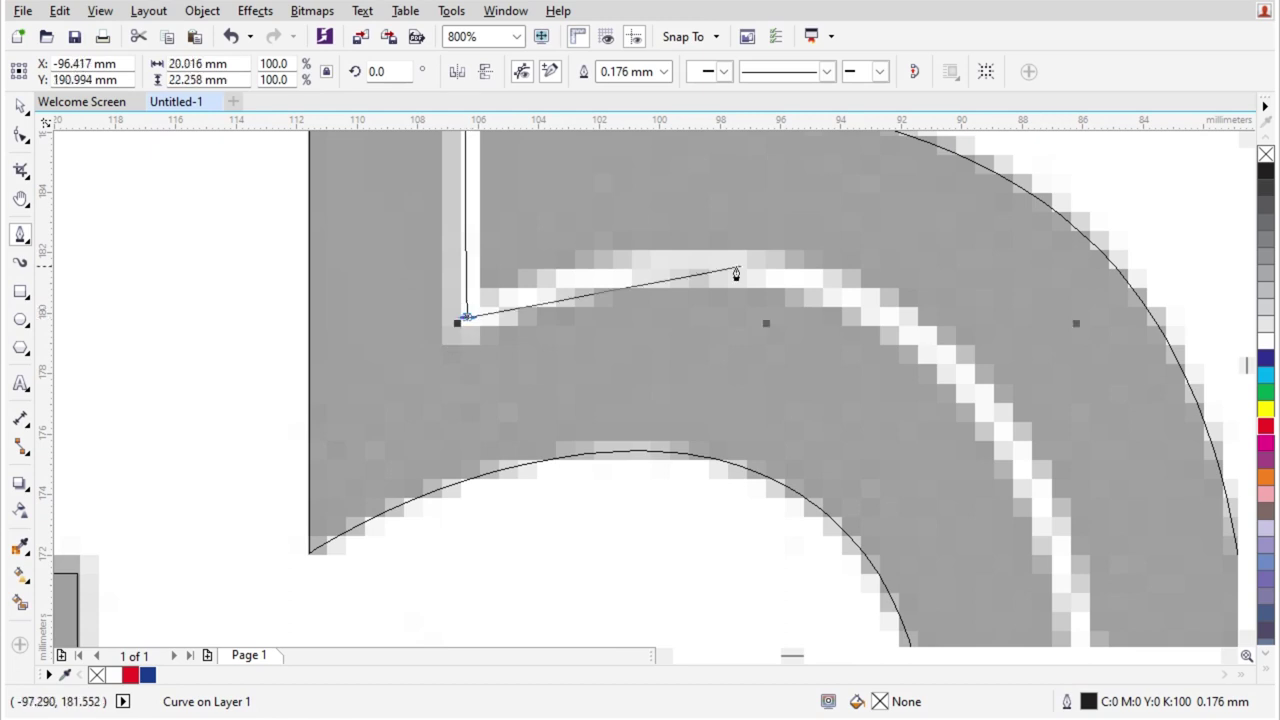
# - Continue the 5's stripe centreline as a smooth curve around the bowl and through the badge to the lower tail end
pyautogui.scroll(1, 468, 315)
pyautogui.scroll(-1, 462, 338)
pyautogui.moveTo(751, 277); pyautogui.dragTo(909, 309)
pyautogui.scroll(-1, 905, 315)
pyautogui.moveTo(909, 426); pyautogui.dragTo(931, 541)
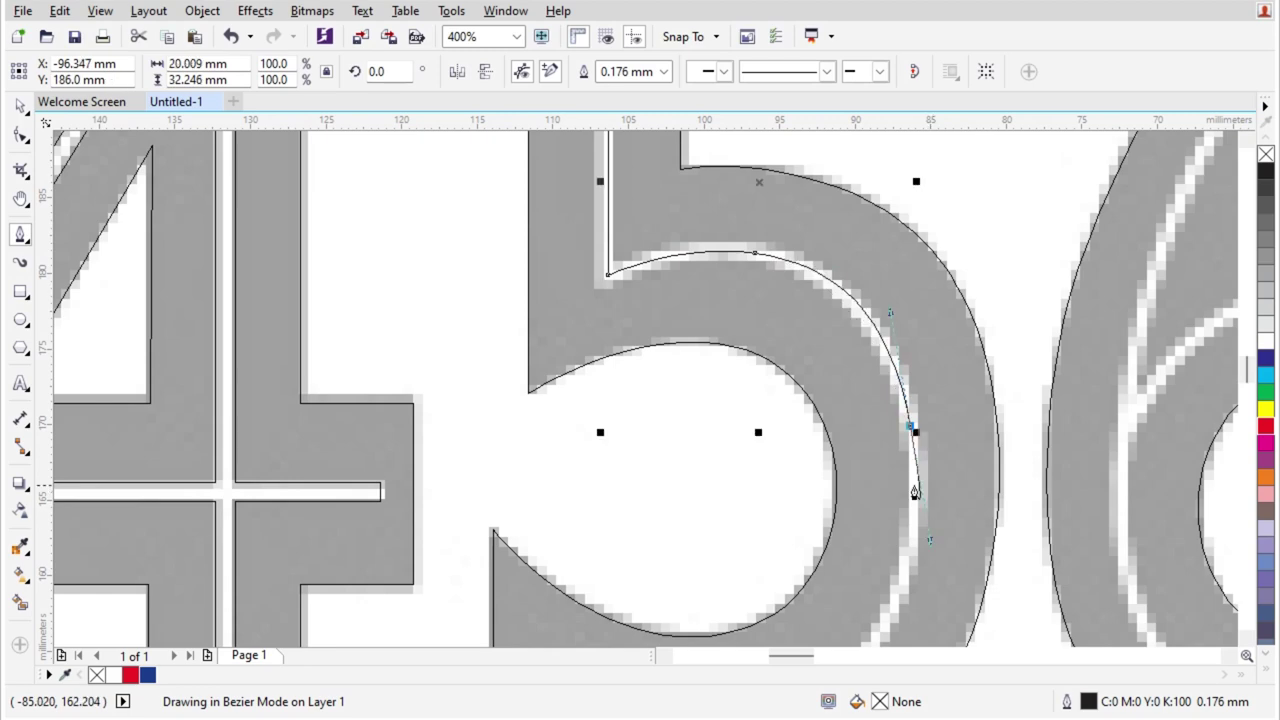
pyautogui.scroll(-1, 920, 300)
pyautogui.scroll(1, 887, 510)
pyautogui.scroll(1, 895, 466)
pyautogui.moveTo(915, 415); pyautogui.dragTo(855, 506)
pyautogui.scroll(-1, 858, 503)
pyautogui.scroll(1, 700, 575)
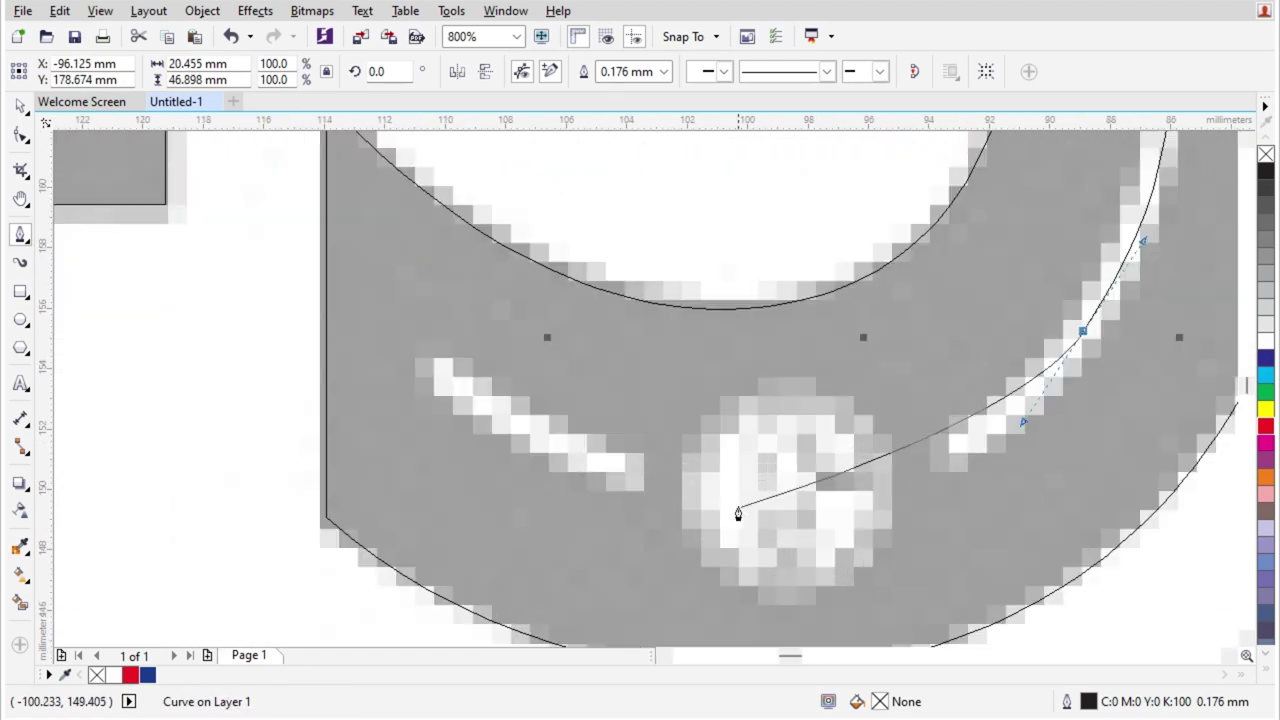
pyautogui.moveTo(712, 486); pyautogui.dragTo(534, 461)
pyautogui.click(409, 355)
pyautogui.press('space')
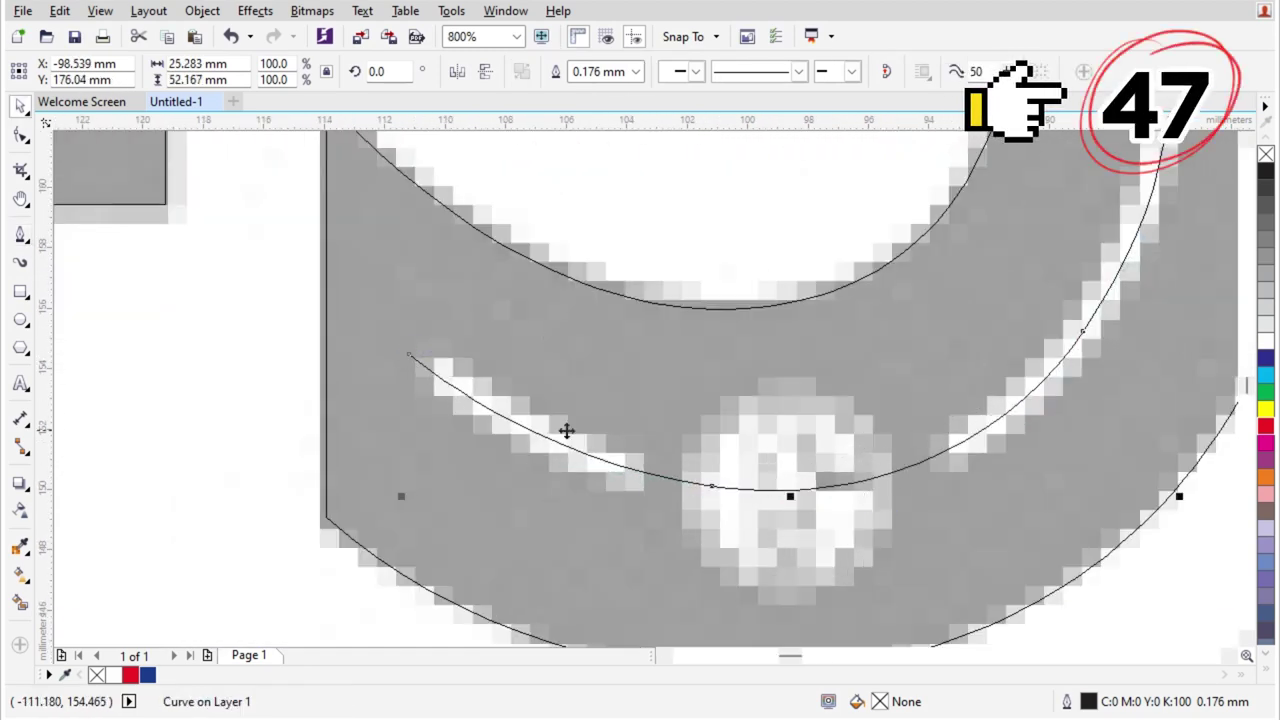
# - Smooth the bowl of the 5's stripe centreline by adding nodes along the curve and deleting surplus ones
pyautogui.scroll(-2, 597, 452)
pyautogui.scroll(1, 719, 341)
pyautogui.click(20, 136)
pyautogui.scroll(1, 605, 248)
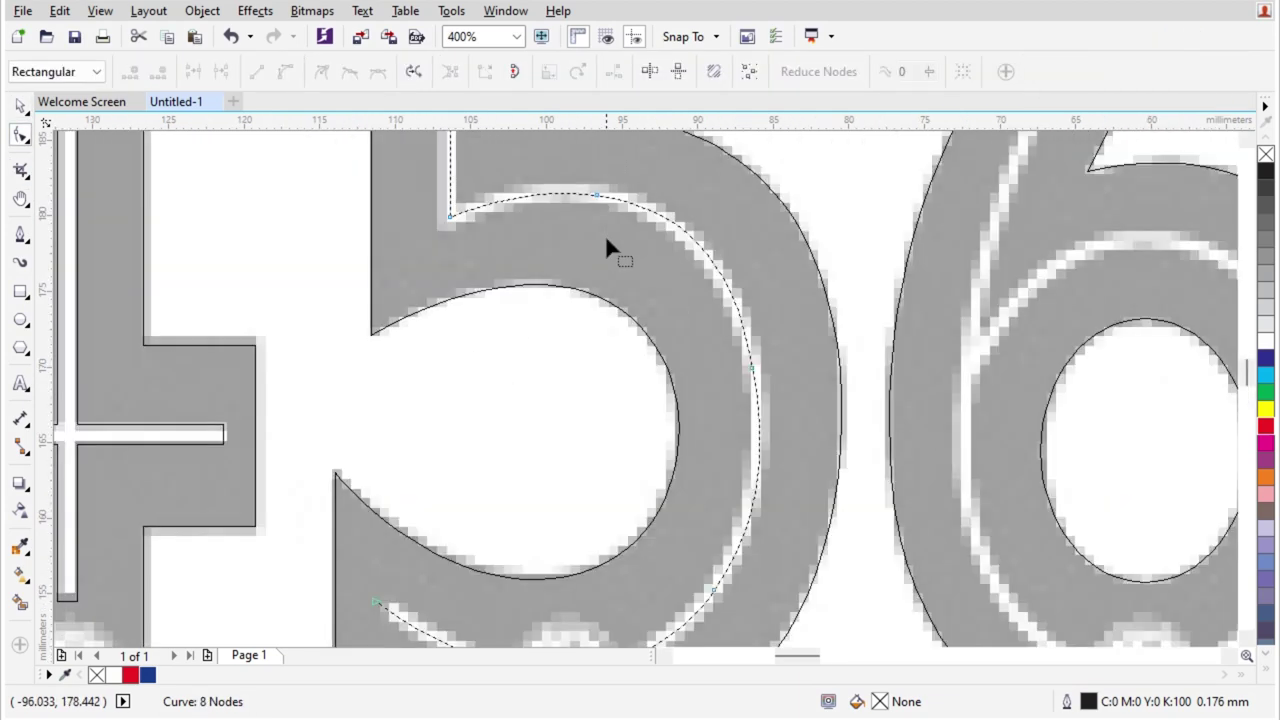
pyautogui.moveTo(723, 404); pyautogui.dragTo(725, 405)
pyautogui.press('Delete')
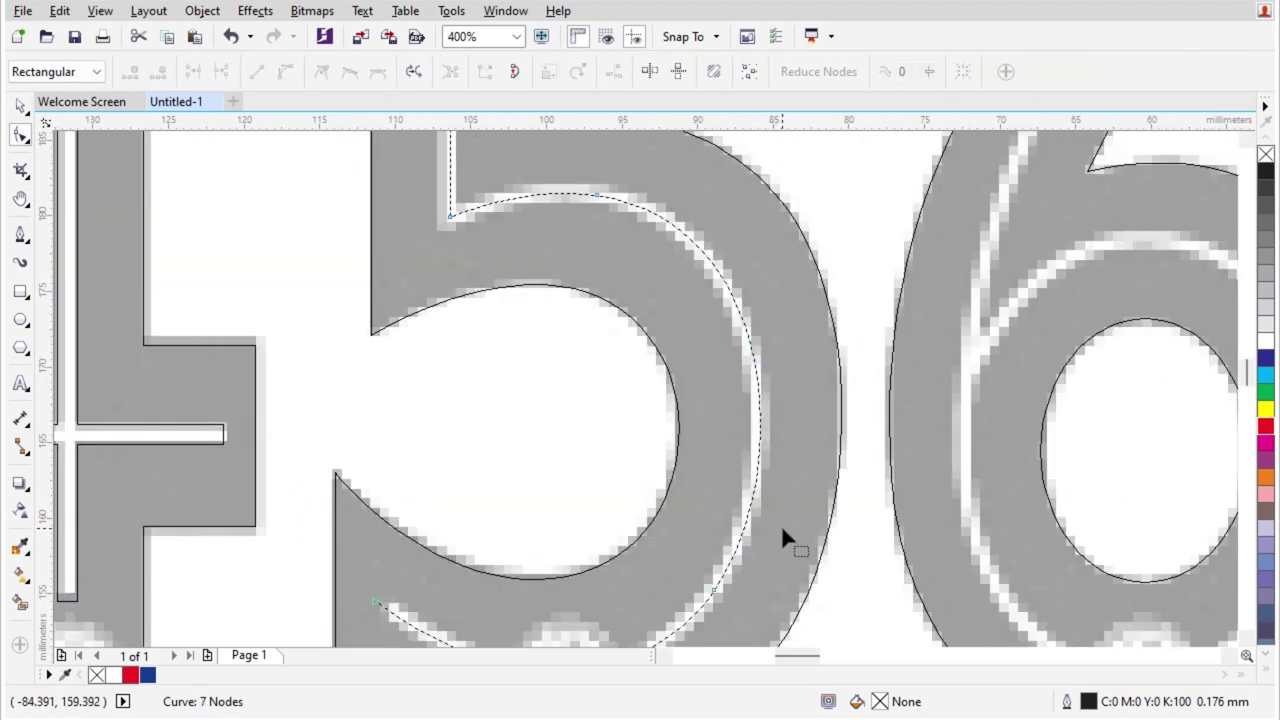
pyautogui.doubleClick(704, 255)
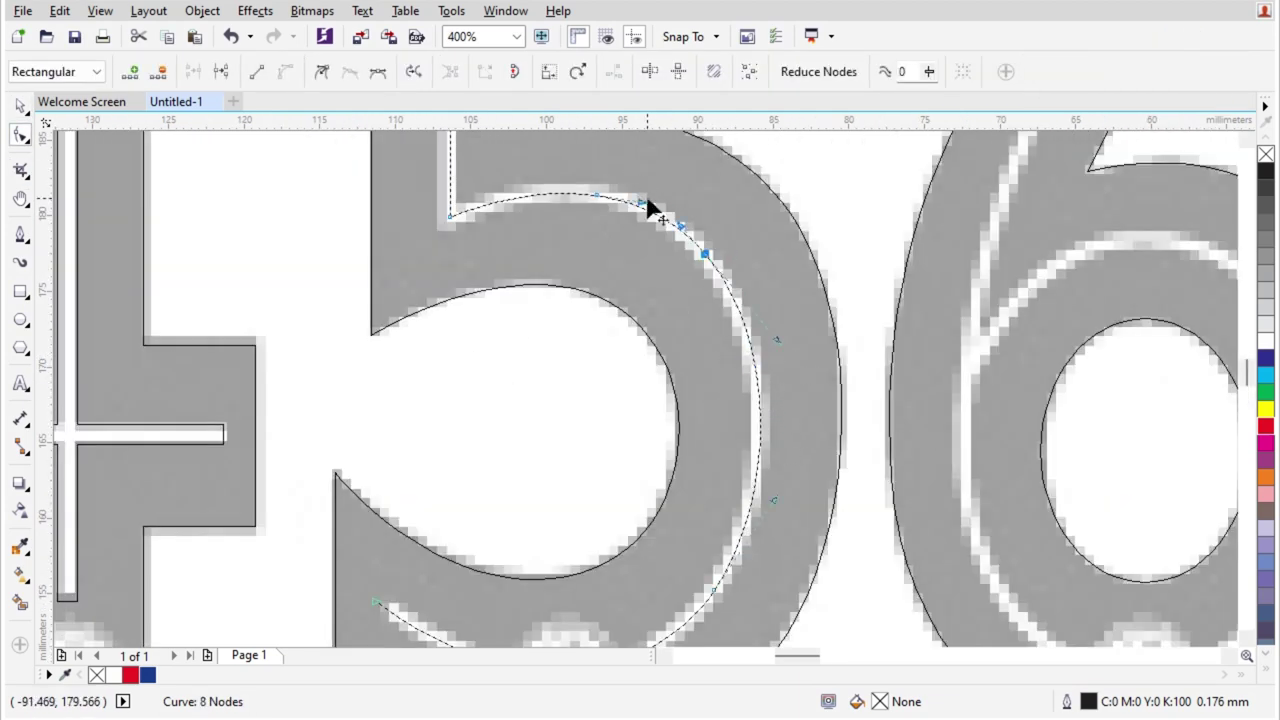
pyautogui.press('Delete')
pyautogui.scroll(-1, 642, 276)
pyautogui.scroll(1, 715, 417)
pyautogui.doubleClick(684, 291)
pyautogui.moveTo(587, 426); pyautogui.dragTo(721, 519)
pyautogui.press('Delete')
pyautogui.scroll(-1, 657, 516)
# - Set the 5's stripe line width to 1.3 mm and convert the outline to an object
pyautogui.press('space')
pyautogui.scroll(-1, 608, 456)
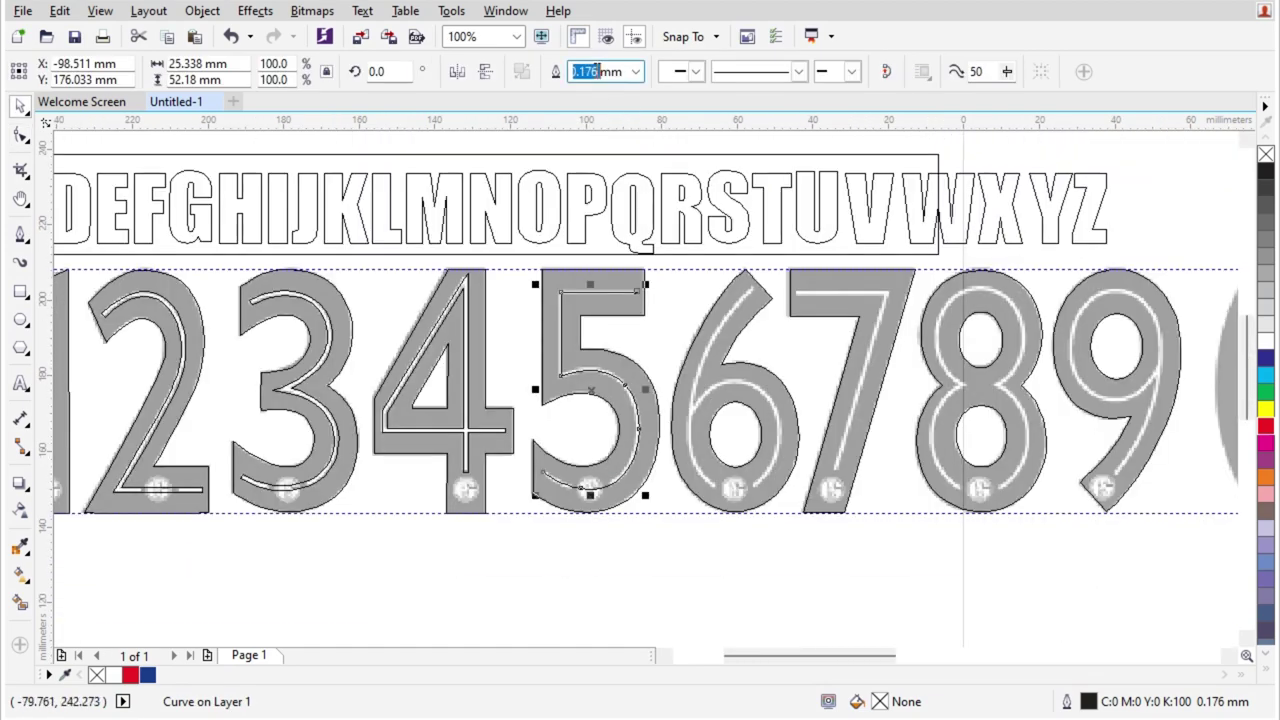
pyautogui.write('1.3')
pyautogui.press('Return')
pyautogui.hotkey('ctrl', 'shift', 'q')
pyautogui.scroll(1, 746, 329)
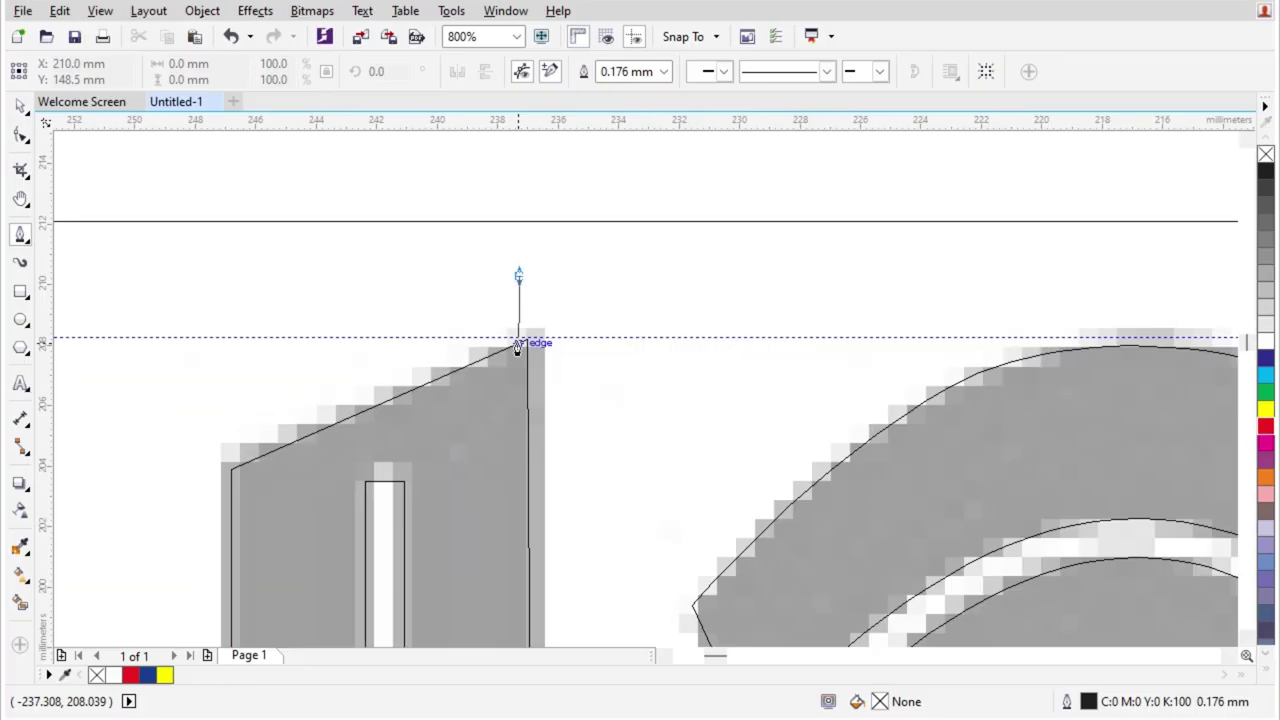
# - Draw a closed four-sided cutting shape whose lower edge follows the slanted top of the 1
pyautogui.click(521, 344)
pyautogui.click(231, 469)
pyautogui.click(228, 243)
pyautogui.click(519, 276)
# - Move the cutting shape over the top of the 1's stripe and trim the stripe end to the digit's slant
pyautogui.press('space')
pyautogui.moveTo(449, 335); pyautogui.dragTo(471, 416)
pyautogui.keyDown('shift'); pyautogui.click(425, 481); pyautogui.keyUp('shift')
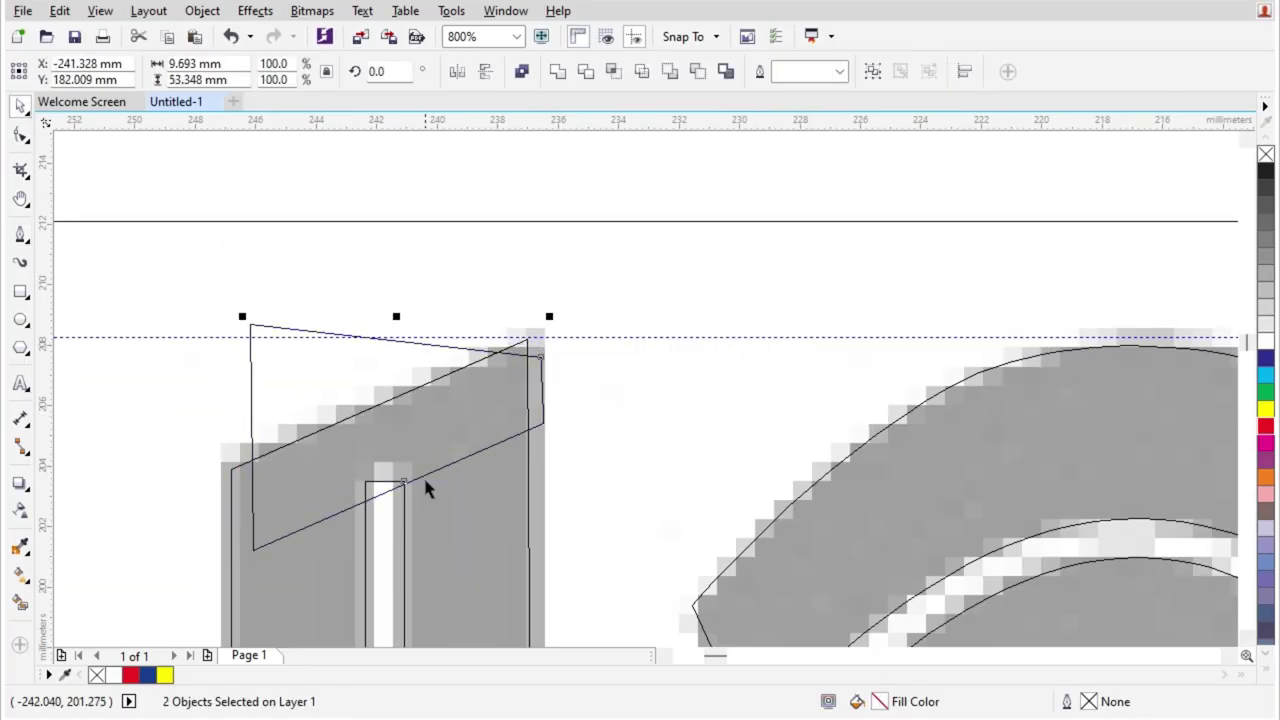
pyautogui.click(586, 72)
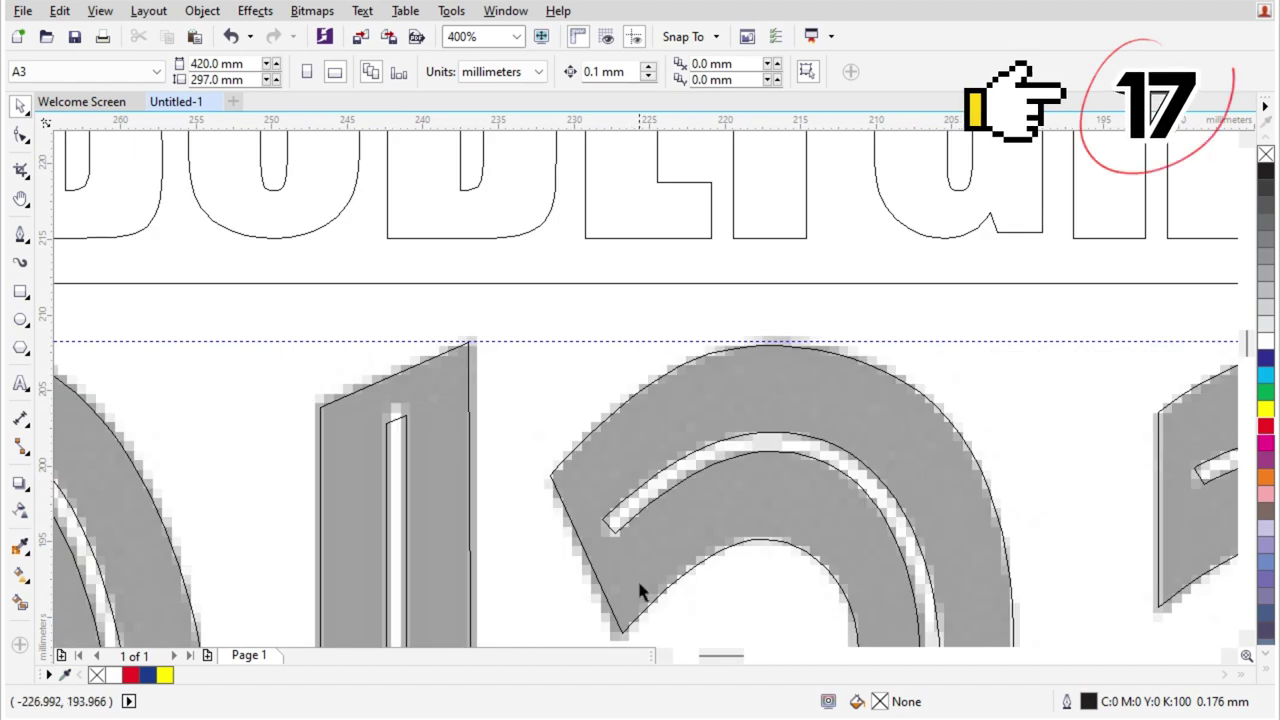
# - Draw a closed four-sided cutting shape with one edge along the slanted upper end of the 2
pyautogui.scroll(2, 500, 406)
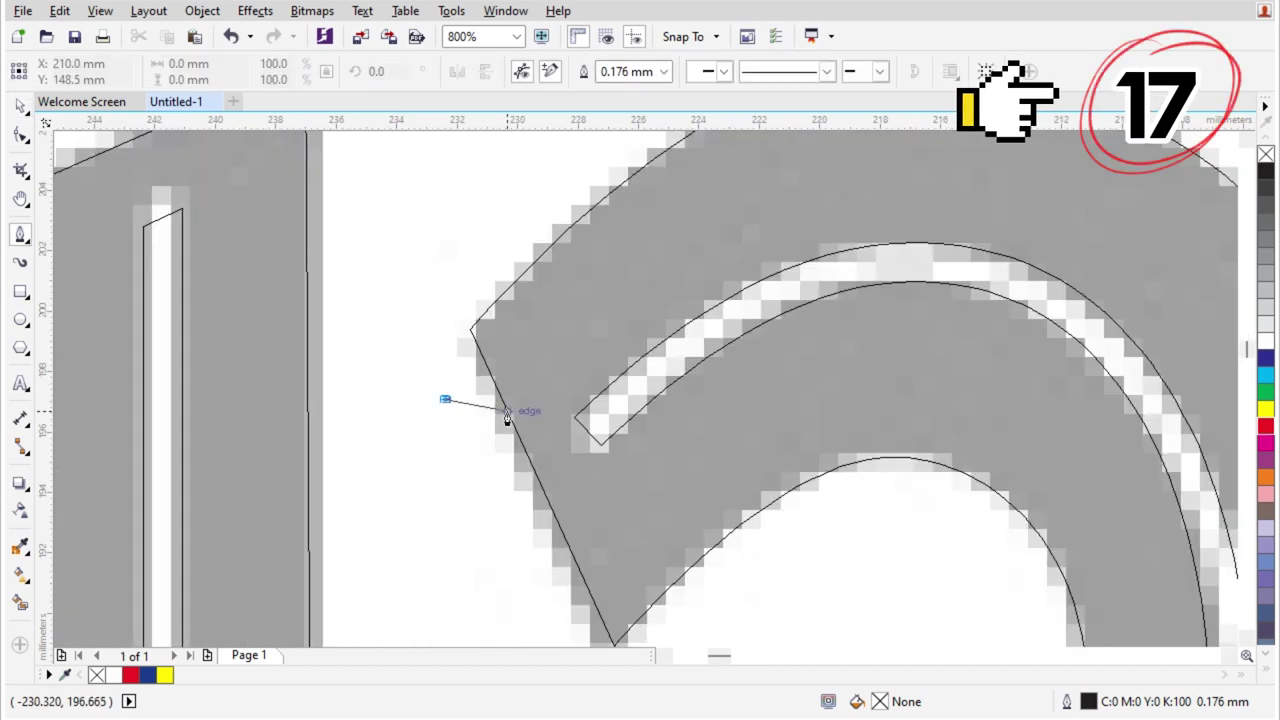
pyautogui.click(507, 412)
pyautogui.click(600, 610)
pyautogui.click(485, 594)
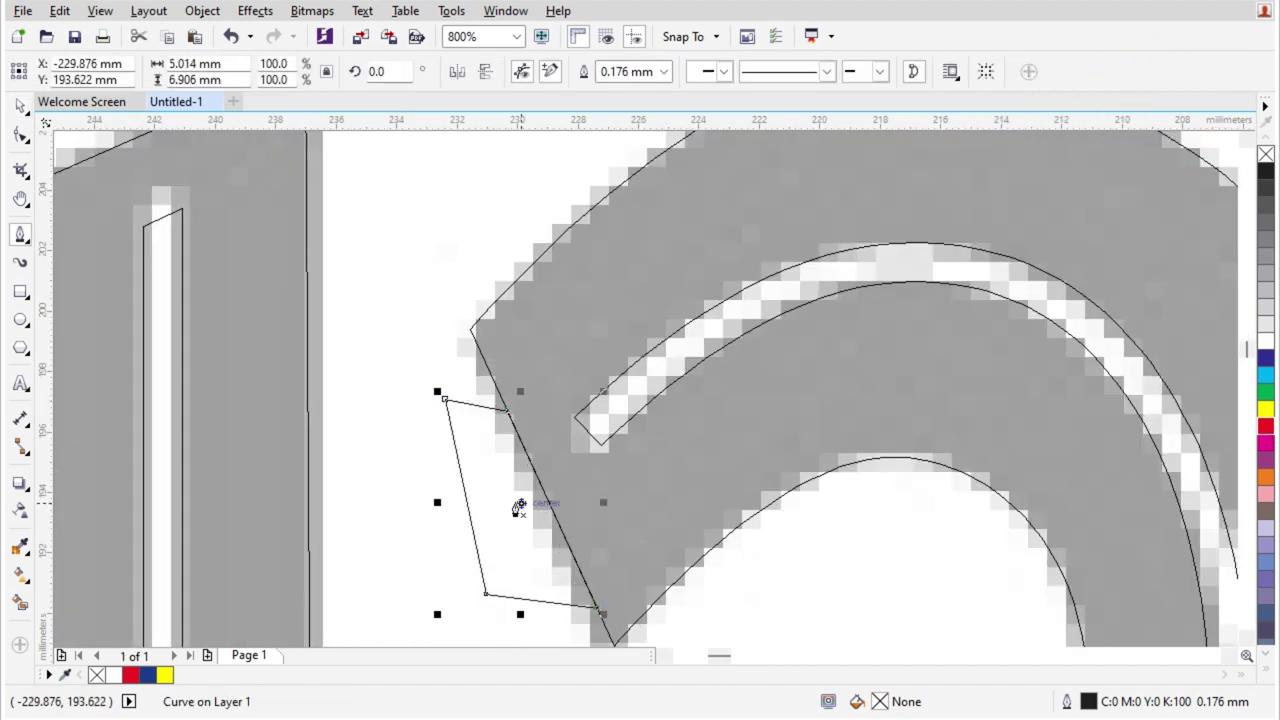
# - Move the cutting shape over the end of the 2's stripe, trim the stripe with it and delete the cutting shape
pyautogui.press('space')
pyautogui.moveTo(518, 508); pyautogui.dragTo(581, 450)
pyautogui.keyDown('shift'); pyautogui.click(639, 408); pyautogui.keyUp('shift')
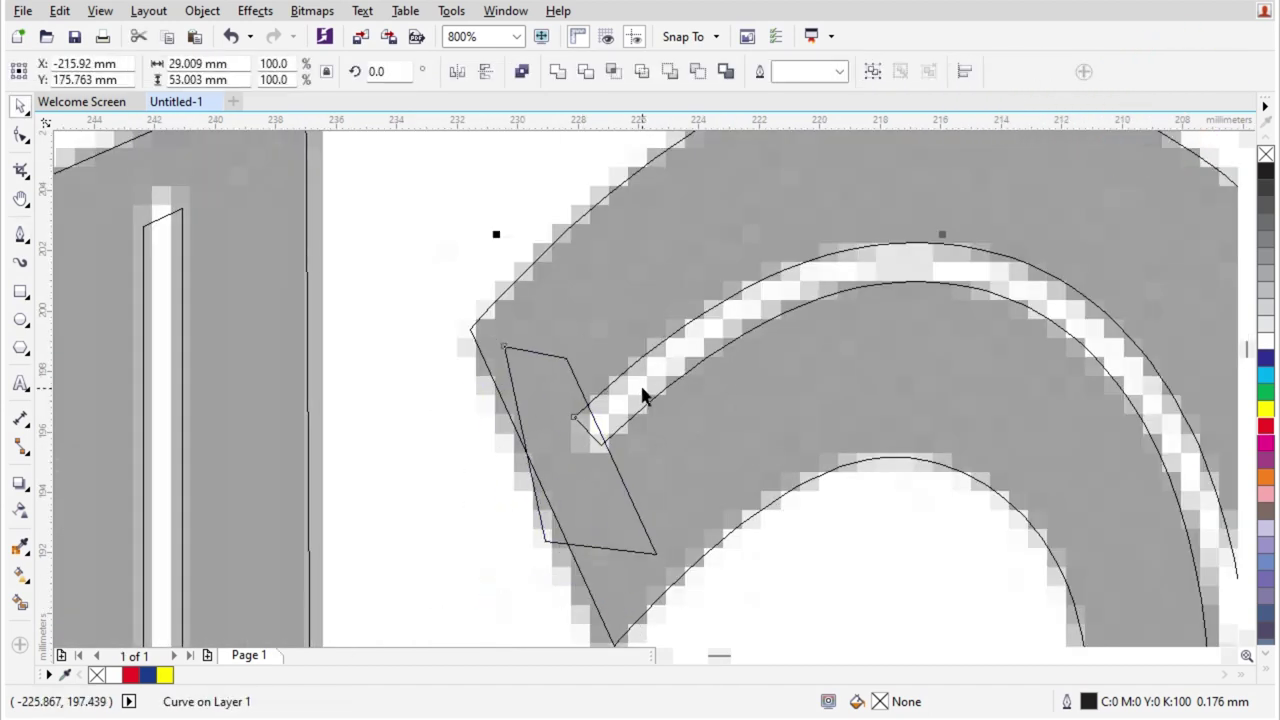
pyautogui.click(586, 73)
pyautogui.click(574, 408)
pyautogui.click(516, 385)
pyautogui.press('Delete')
pyautogui.scroll(-1, 480, 369)
pyautogui.scroll(-3, 606, 500)
pyautogui.scroll(3, 543, 309)
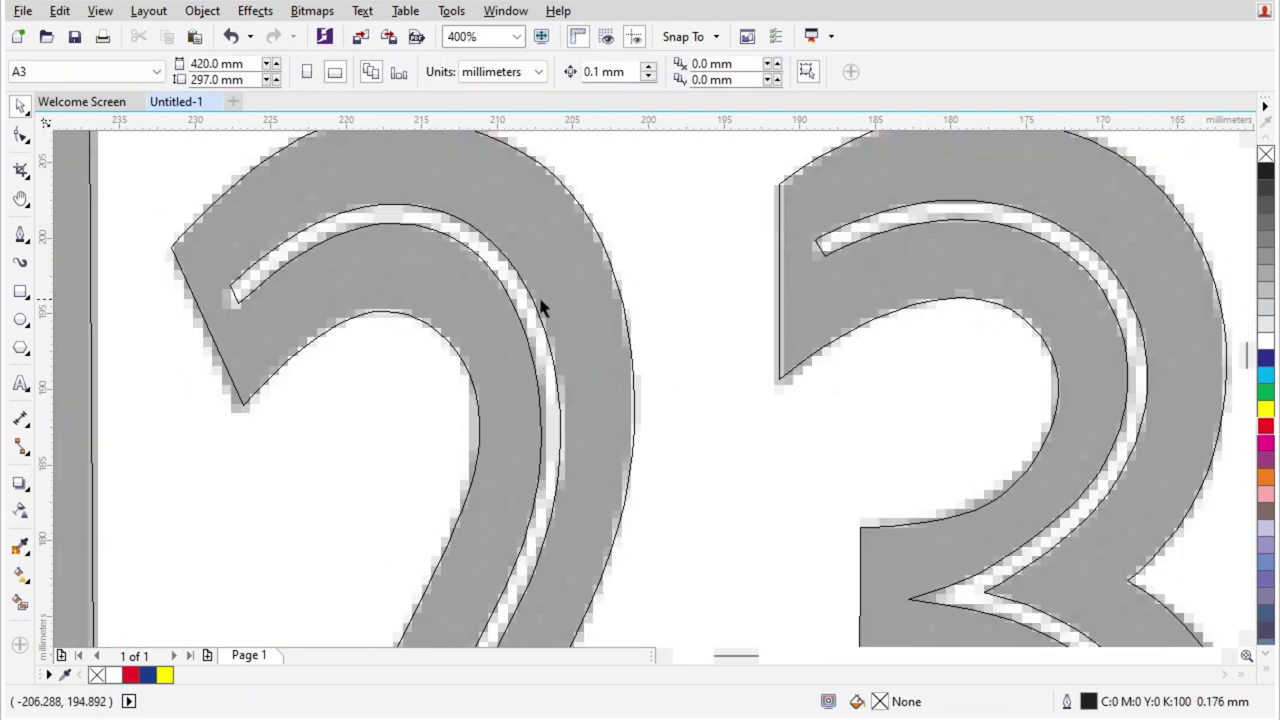
# - Draw a rectangle about 9.6 by 5.2 mm over the logo on the 2's base and trim the stripe with it
pyautogui.scroll(-3, 537, 491)
pyautogui.scroll(6, 664, 432)
pyautogui.press('F6')
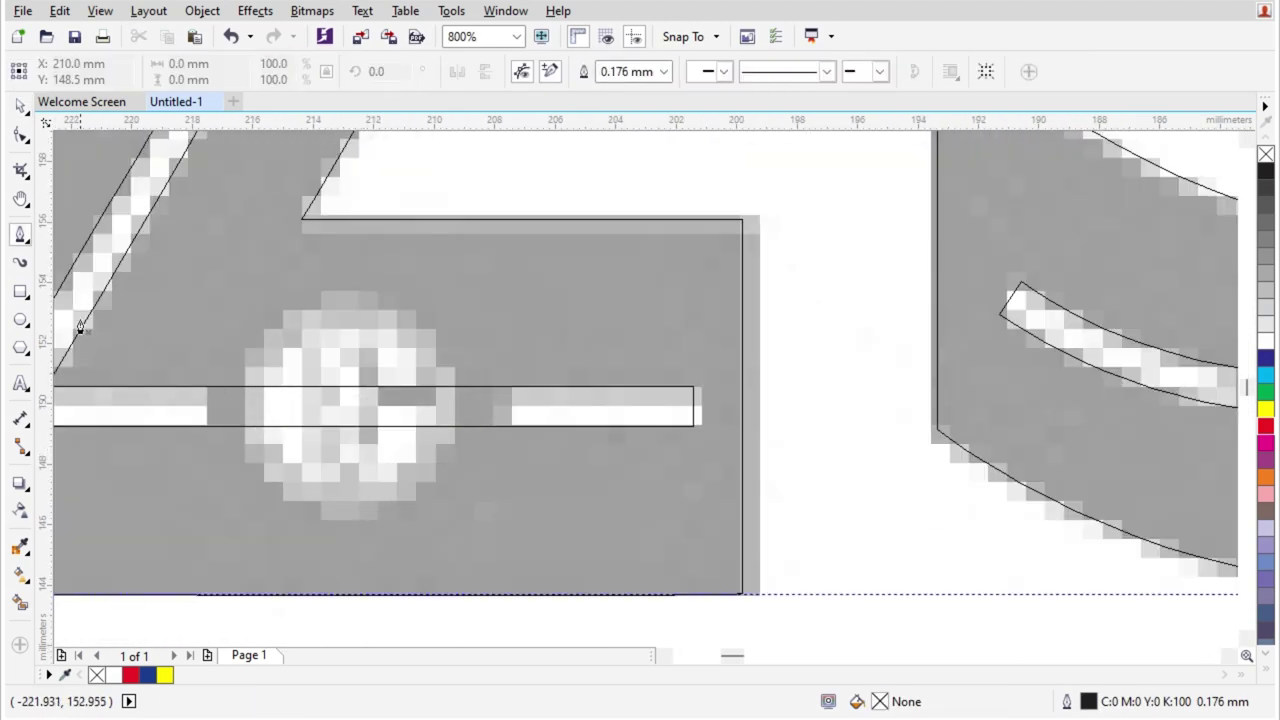
pyautogui.moveTo(210, 340); pyautogui.dragTo(503, 500)
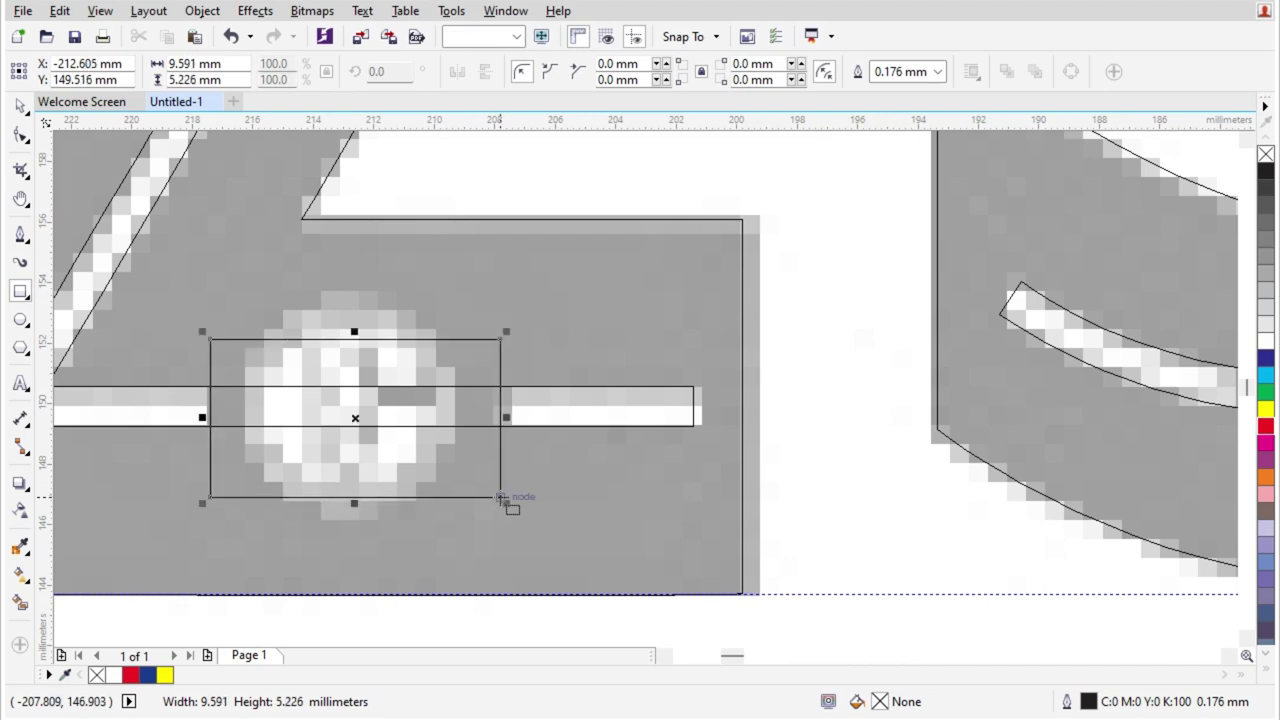
pyautogui.press('space')
pyautogui.keyDown('shift'); pyautogui.click(550, 405); pyautogui.keyUp('shift')
pyautogui.click(764, 321)
# - Use the cutting rectangle to trim the 3's stripe vertically at its lower end and across the logo
pyautogui.moveTo(428, 436); pyautogui.dragTo(947, 335)
pyautogui.keyDown('shift'); pyautogui.click(1099, 340); pyautogui.keyUp('shift')
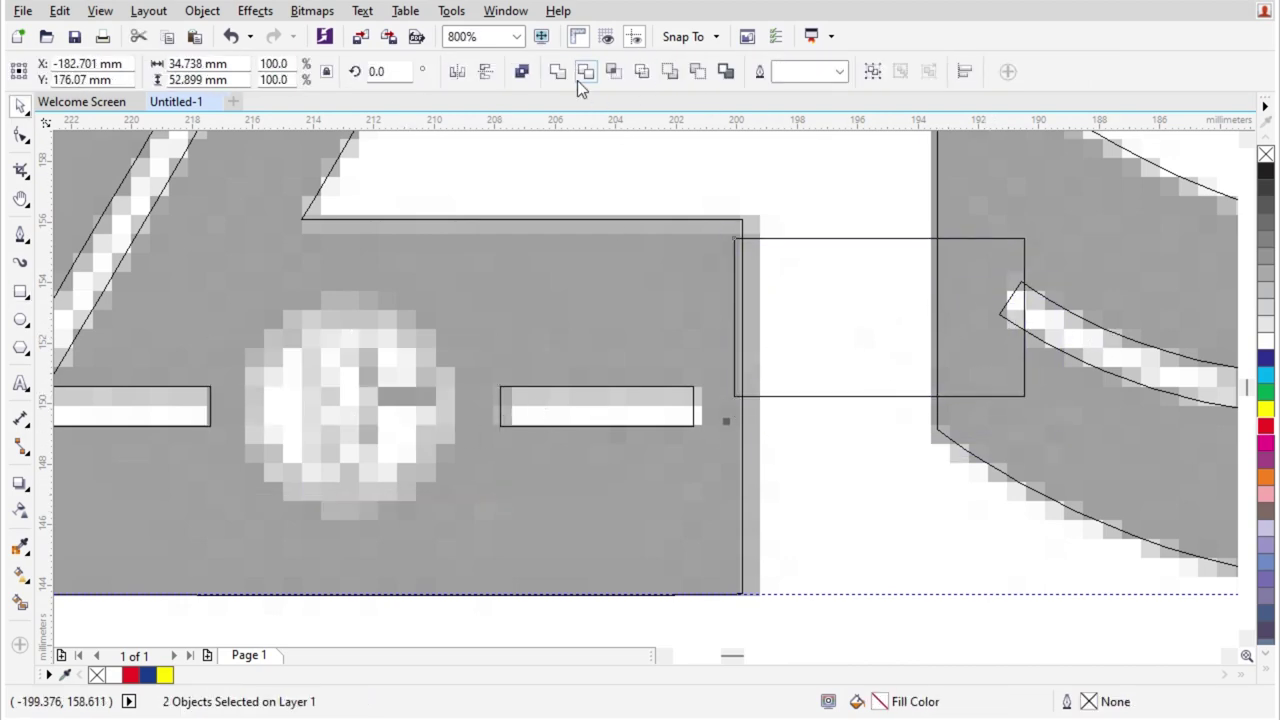
pyautogui.click(583, 75)
pyautogui.scroll(-2, 570, 462)
pyautogui.click(725, 532)
pyautogui.scroll(1, 806, 484)
pyautogui.moveTo(470, 405); pyautogui.dragTo(722, 428)
pyautogui.keyDown('shift'); pyautogui.click(748, 452); pyautogui.keyUp('shift')
pyautogui.click(580, 71)
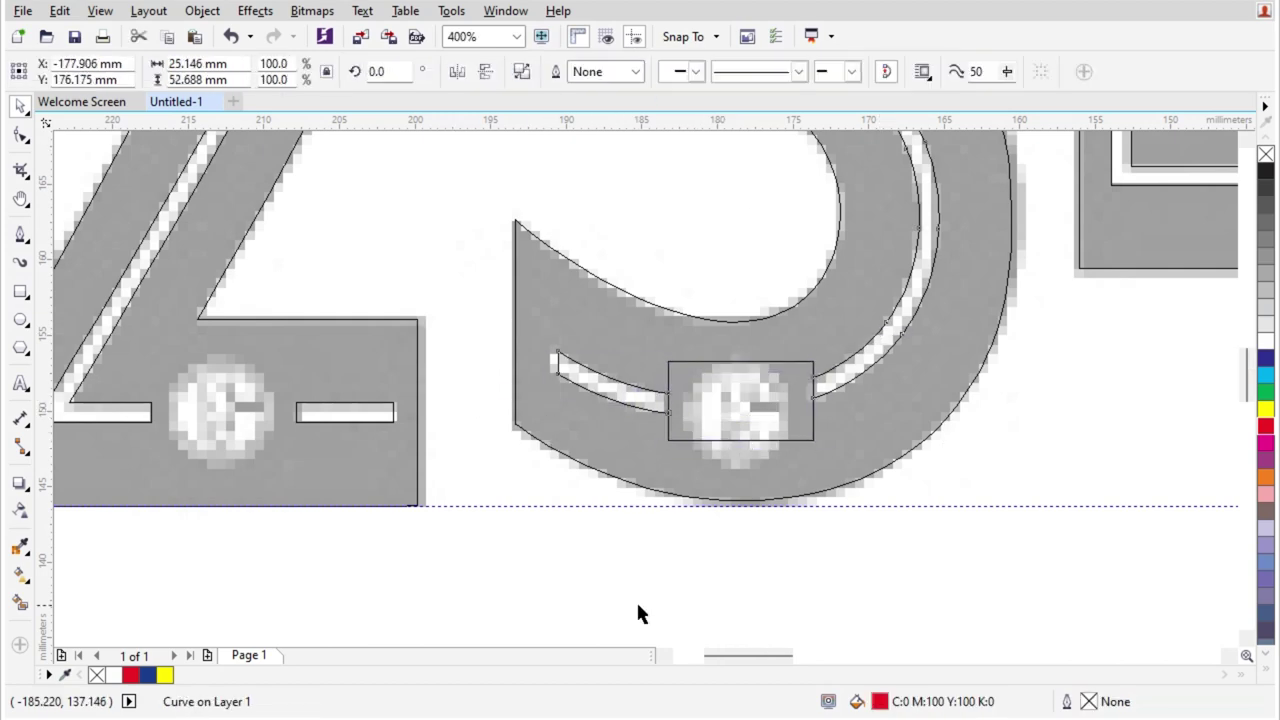
pyautogui.click(640, 612)
# - Move the cutting rectangle up beside the middle arm of the 3, clear of its stripe
pyautogui.scroll(-1, 640, 612)
pyautogui.scroll(1, 760, 486)
pyautogui.moveTo(661, 636); pyautogui.dragTo(517, 274)
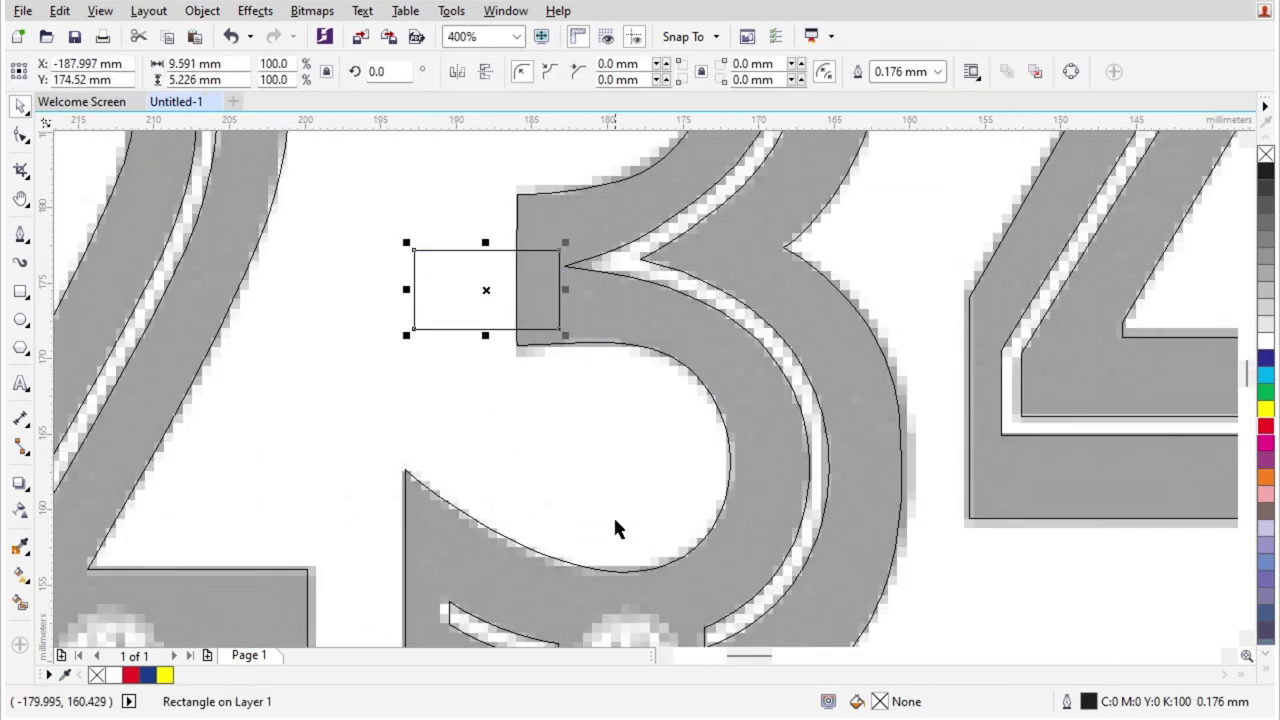
pyautogui.scroll(-1, 613, 525)
pyautogui.scroll(2, 584, 410)
pyautogui.moveTo(554, 437); pyautogui.dragTo(469, 422)
# - Reshape the pointed middle of the 3's stripe by adding and deleting nodes beside the tip and pulling the tip inward
pyautogui.click(780, 339)
pyautogui.scroll(1, 706, 342)
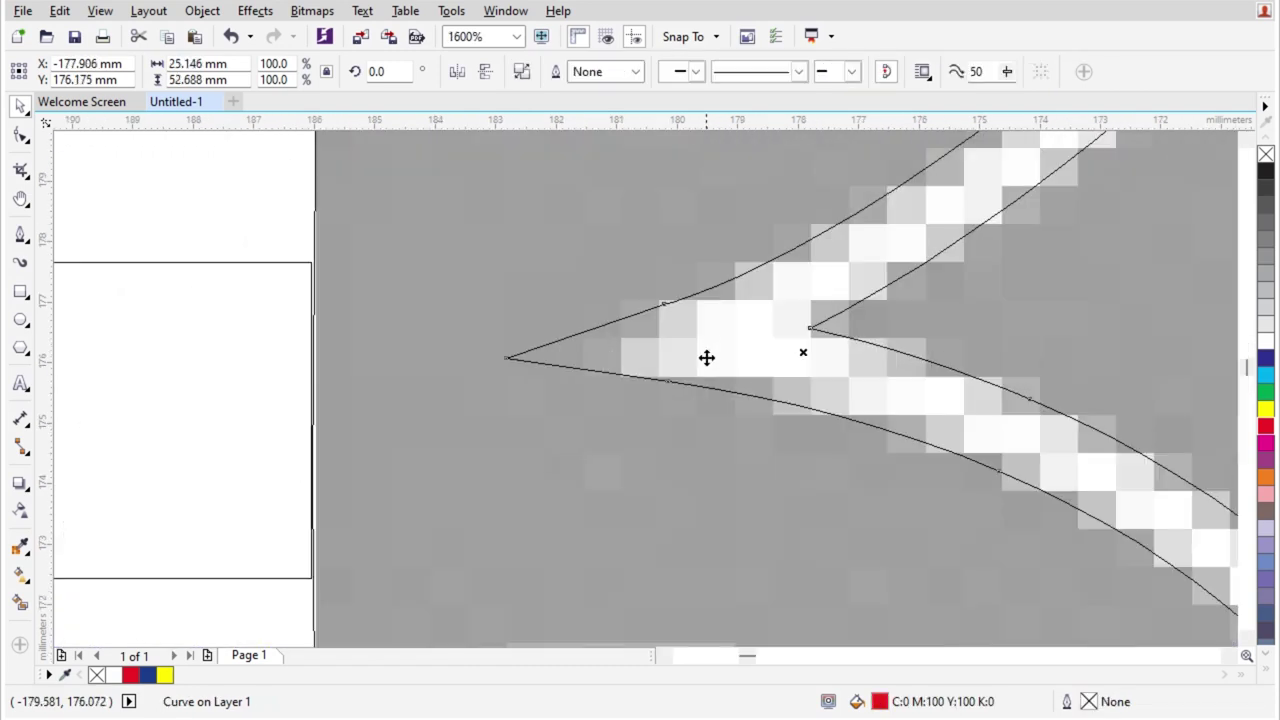
pyautogui.click(21, 134)
pyautogui.doubleClick(765, 264)
pyautogui.moveTo(634, 279); pyautogui.dragTo(632, 404)
pyautogui.press('Delete')
pyautogui.doubleClick(782, 401)
pyautogui.press('Delete')
pyautogui.moveTo(506, 353); pyautogui.dragTo(573, 345)
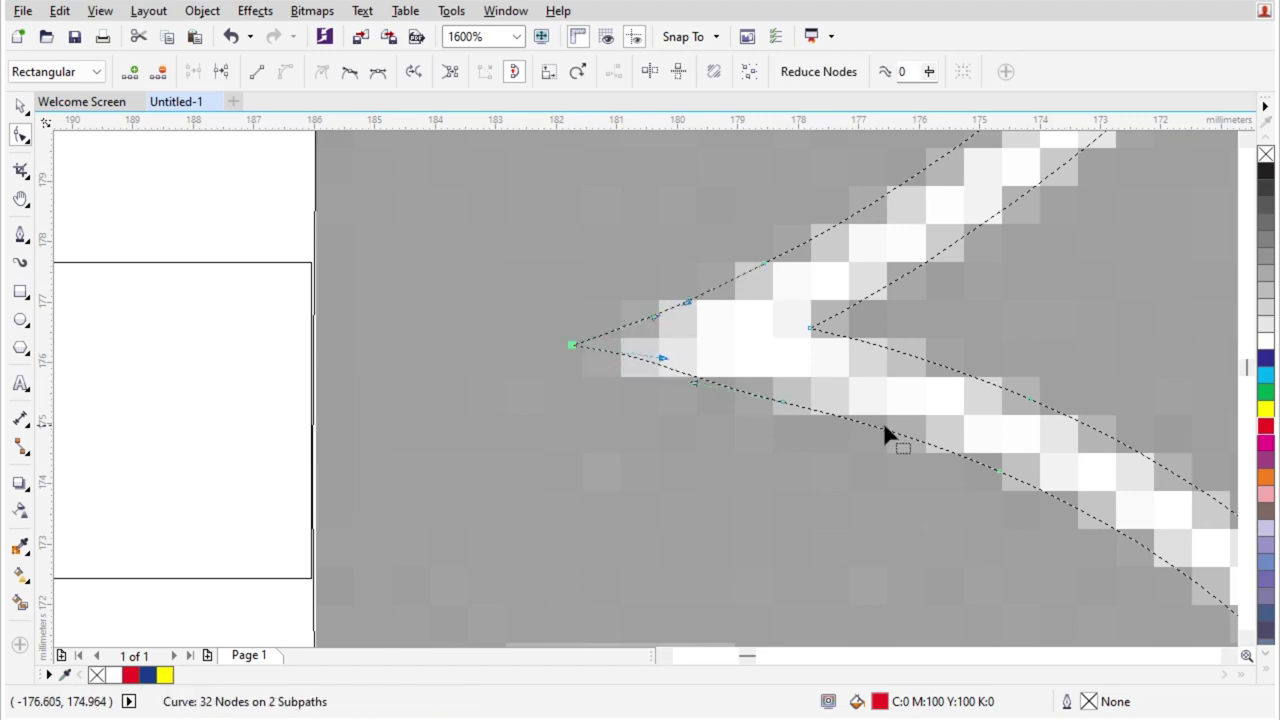
pyautogui.moveTo(818, 376); pyautogui.dragTo(766, 430)
pyautogui.press('Delete')
pyautogui.scroll(-2, 785, 395)
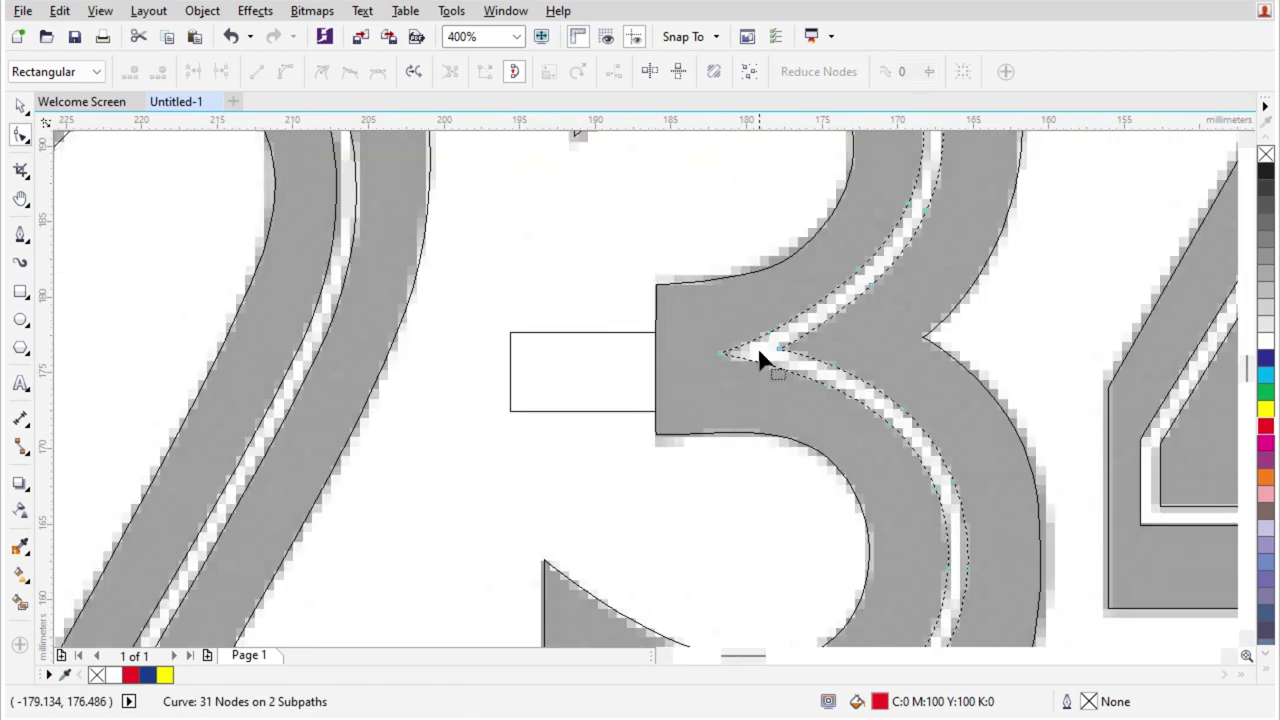
# - Move the cutting rectangle over the upper end of the 3's stripe and trim the end vertically
pyautogui.scroll(-1, 760, 360)
pyautogui.press('space')
pyautogui.scroll(1, 569, 571)
pyautogui.moveTo(569, 571); pyautogui.dragTo(549, 184)
pyautogui.keyDown('shift'); pyautogui.click(622, 150); pyautogui.keyUp('shift')
pyautogui.click(586, 72)
# - Place the cutting rectangle over the sharp top of the 4's stripe and cut off the tip horizontally
pyautogui.scroll(-1, 485, 336)
pyautogui.click(485, 336)
pyautogui.moveTo(517, 272); pyautogui.dragTo(997, 203)
pyautogui.scroll(3, 997, 203)
pyautogui.moveTo(958, 323); pyautogui.dragTo(926, 300)
pyautogui.keyDown('shift'); pyautogui.click(901, 285); pyautogui.keyUp('shift')
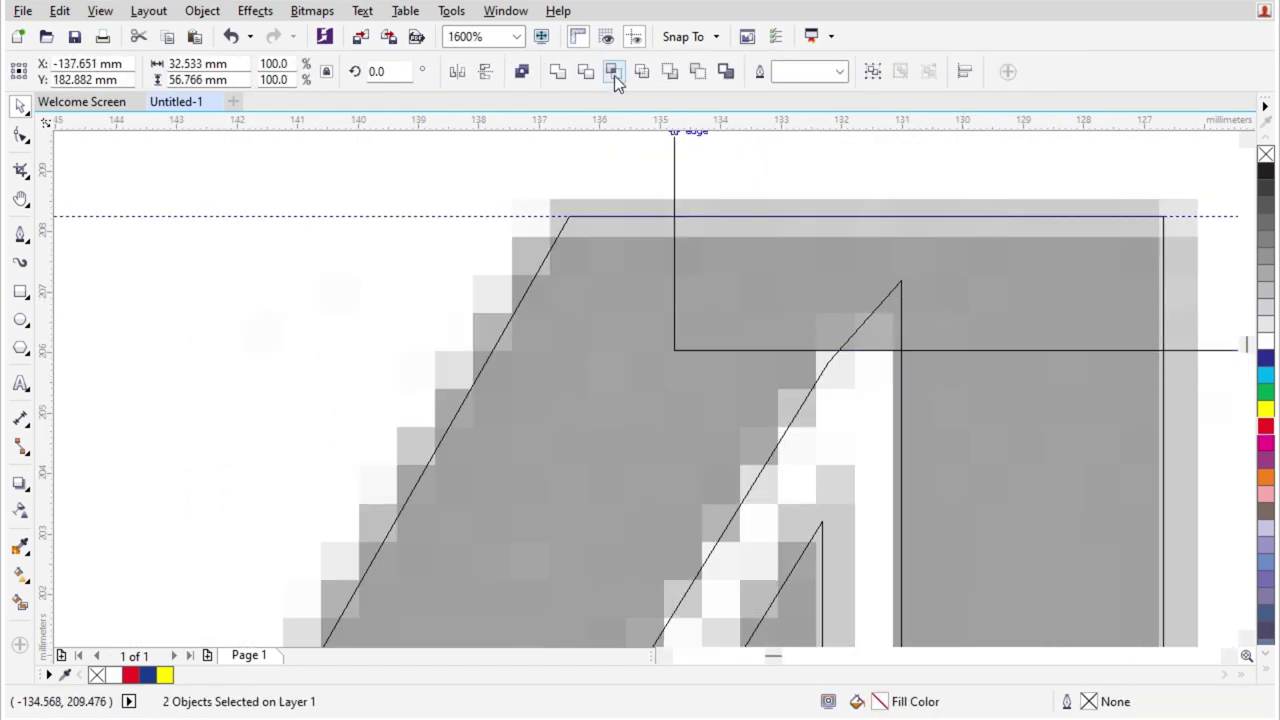
pyautogui.click(614, 75)
# - Move the cutting rectangle over the logo on the 4's stem and trim the vertical stripe above it
pyautogui.scroll(-2, 680, 215)
pyautogui.scroll(-1, 717, 211)
pyautogui.moveTo(717, 211); pyautogui.dragTo(794, 571)
pyautogui.scroll(-1, 794, 571)
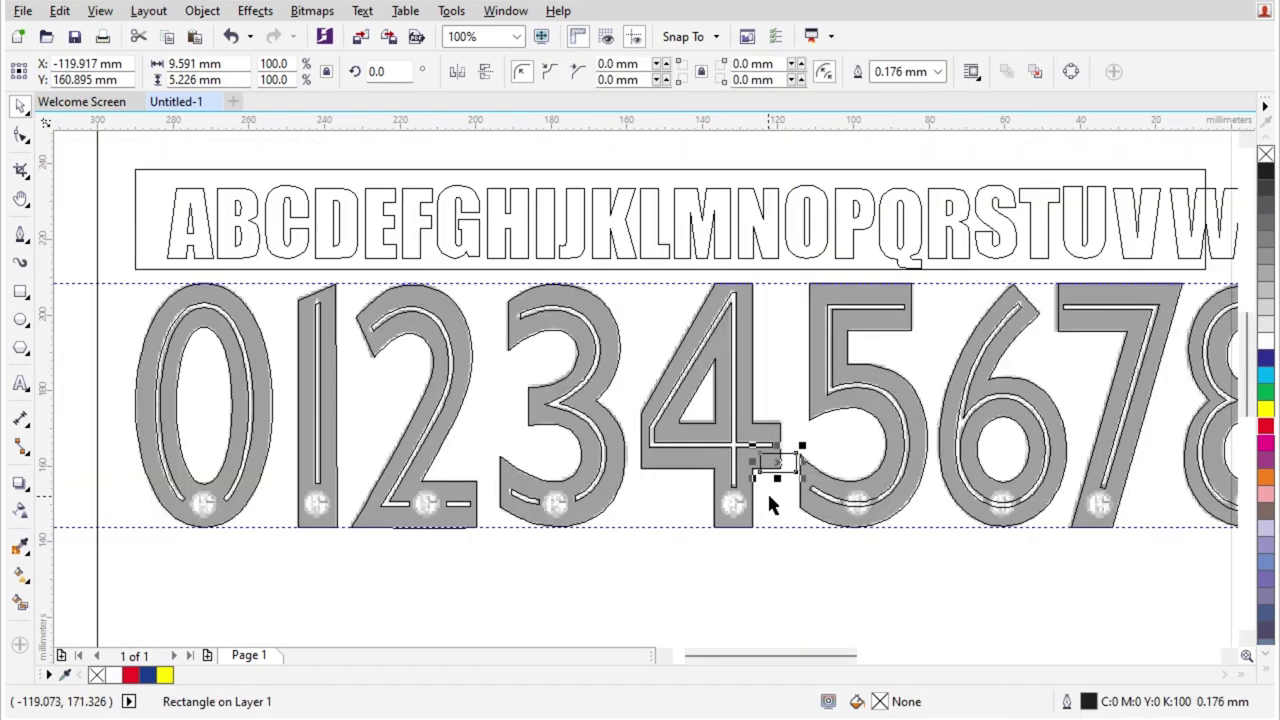
pyautogui.scroll(2, 770, 505)
pyautogui.moveTo(777, 484); pyautogui.dragTo(562, 606)
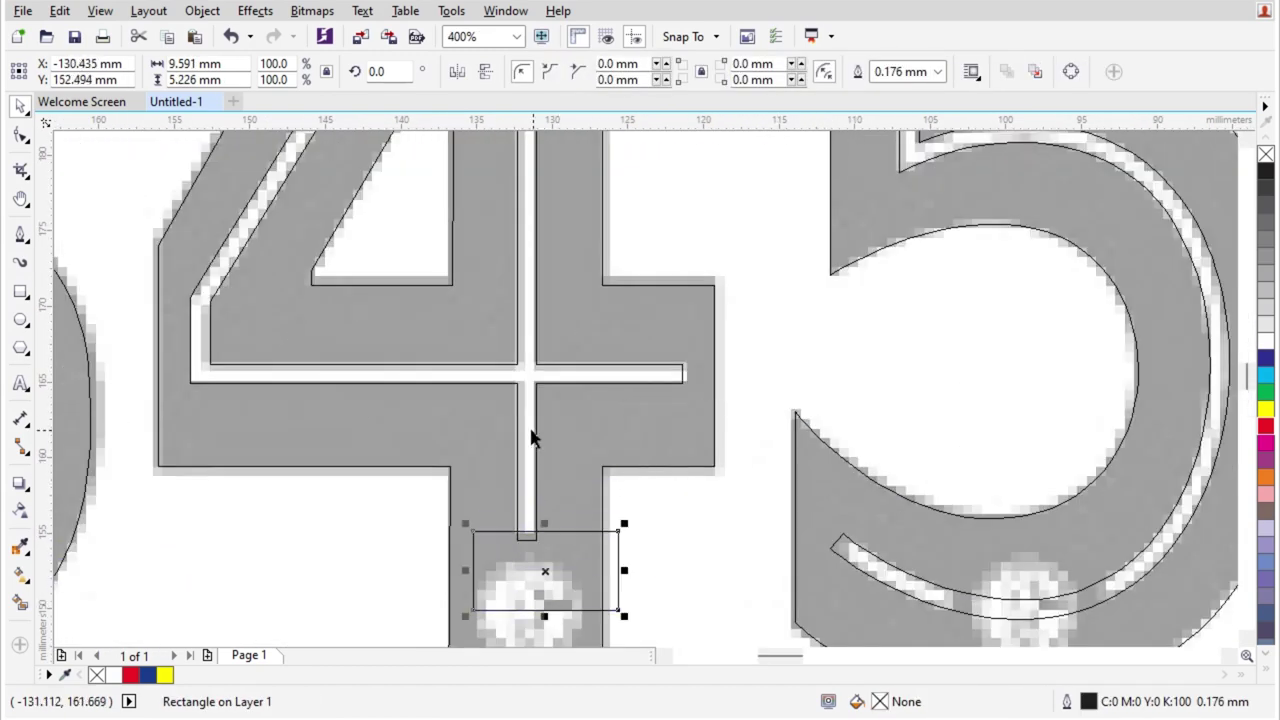
pyautogui.keyDown('shift'); pyautogui.click(536, 432); pyautogui.keyUp('shift')
pyautogui.click(586, 78)
# - Use the cutting rectangle to trim the 5's stripe vertically at its lower end and across the logo
pyautogui.moveTo(576, 563); pyautogui.dragTo(816, 549)
pyautogui.keyDown('shift'); pyautogui.click(884, 474); pyautogui.keyUp('shift')
pyautogui.click(588, 74)
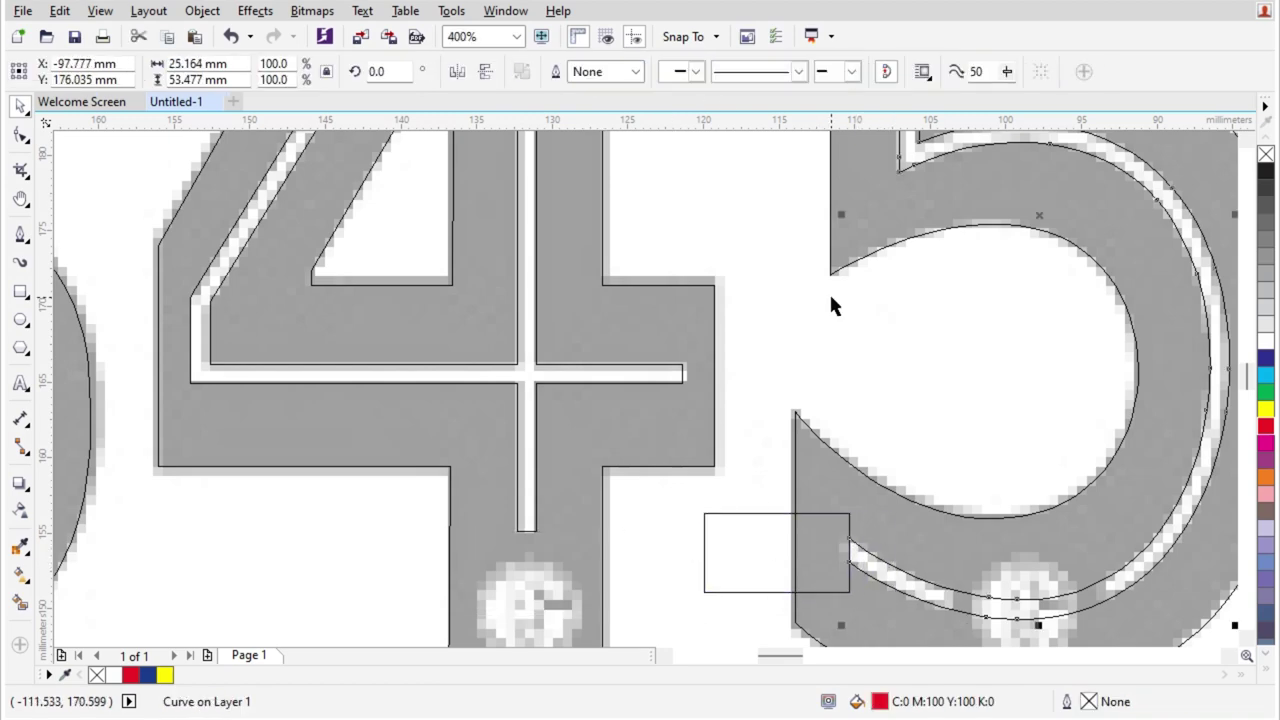
pyautogui.click(829, 292)
pyautogui.scroll(1, 934, 549)
pyautogui.moveTo(343, 412); pyautogui.dragTo(837, 508)
pyautogui.keyDown('shift'); pyautogui.click(650, 461); pyautogui.keyUp('shift')
pyautogui.click(588, 73)
pyautogui.click(688, 194)
# - Center the cutting rectangle over the logo at the base of the 6 and trim the stripe with it
pyautogui.scroll(-3, 750, 488)
pyautogui.moveTo(766, 491); pyautogui.dragTo(837, 286)
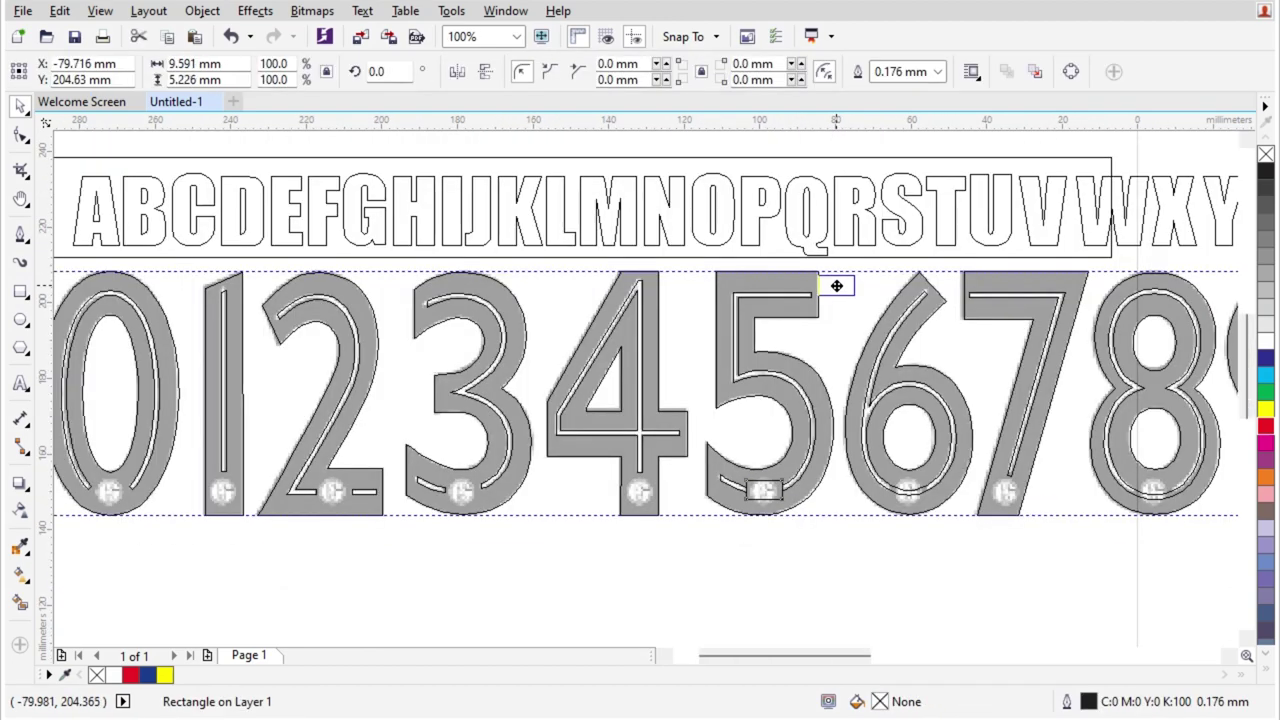
pyautogui.scroll(2, 836, 286)
pyautogui.scroll(-1, 811, 318)
pyautogui.scroll(2, 1054, 343)
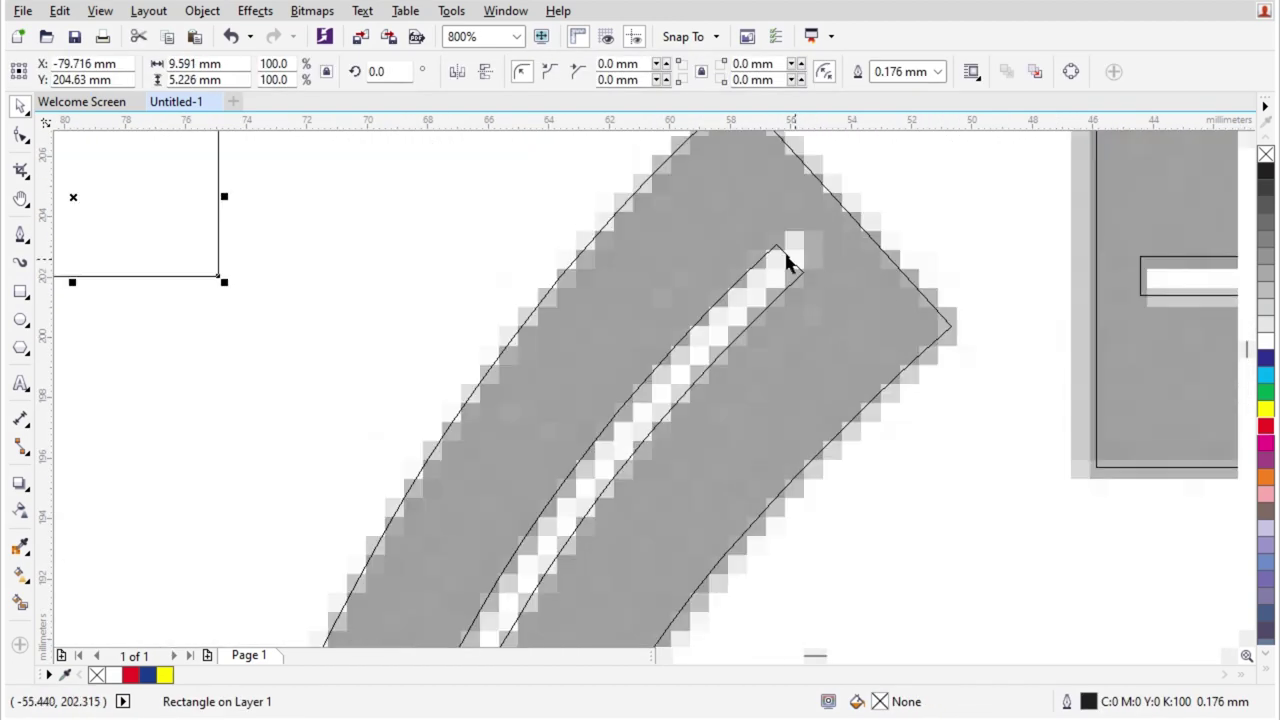
pyautogui.scroll(-3, 657, 215)
pyautogui.scroll(1, 773, 271)
pyautogui.scroll(2, 555, 592)
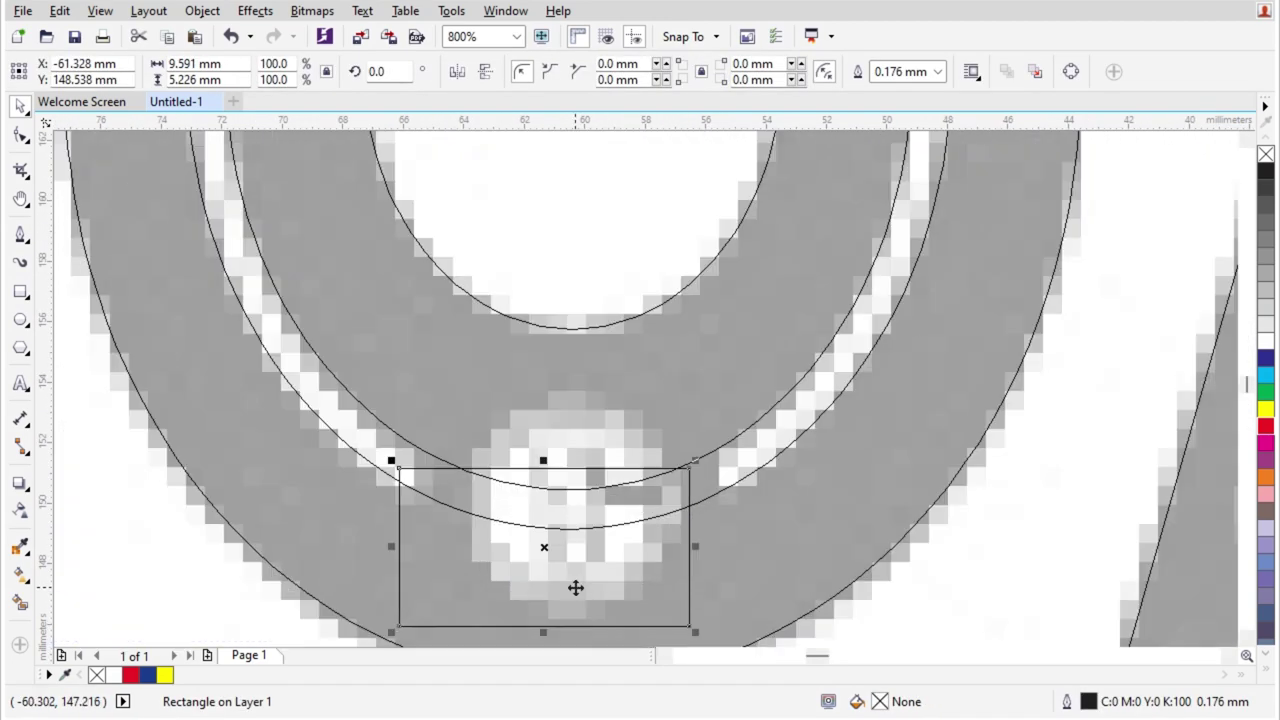
pyautogui.moveTo(574, 589); pyautogui.dragTo(600, 540)
pyautogui.click(583, 73)
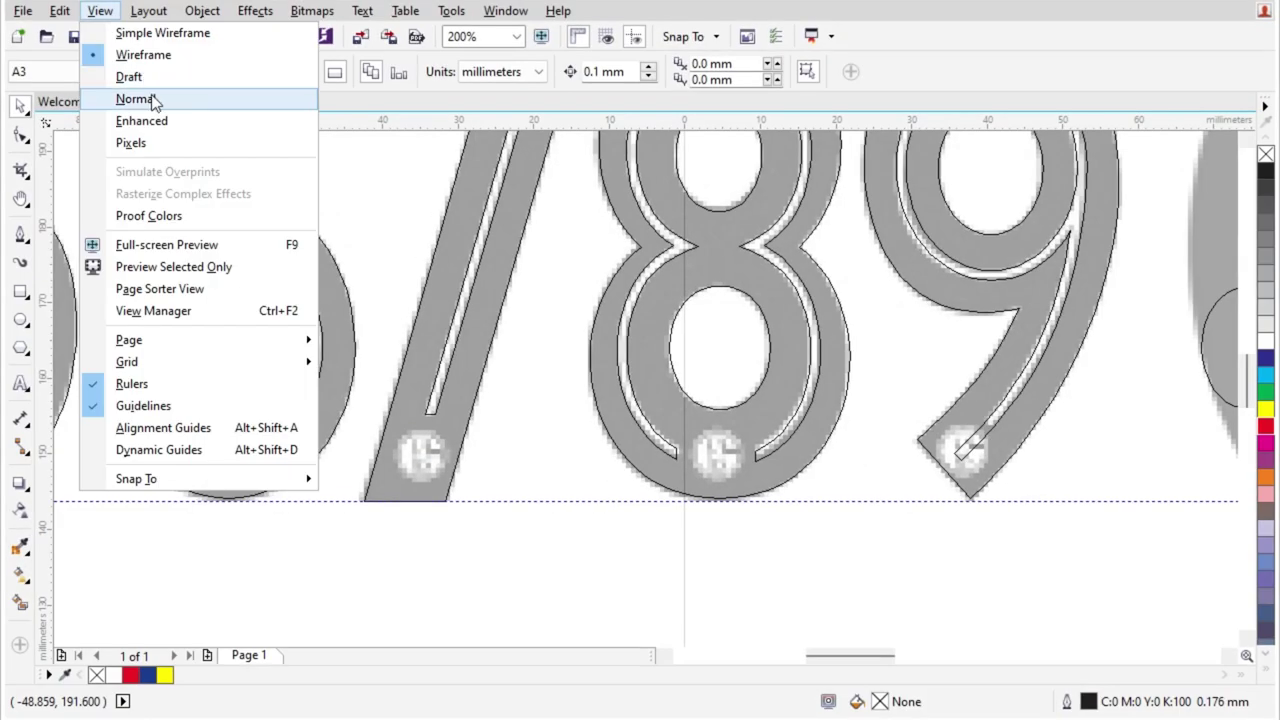
# - Switch the view to Normal, select the row of finished digits and move it down away from the source image
pyautogui.click(154, 100)
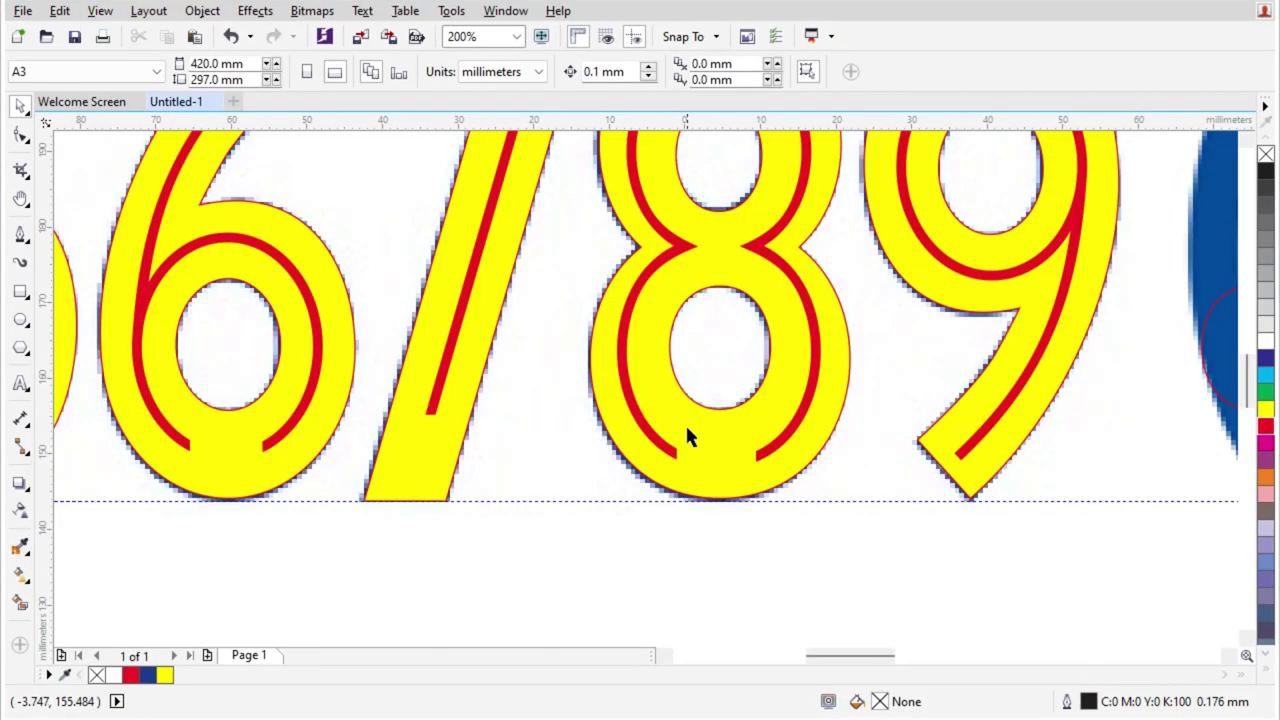
pyautogui.scroll(-1, 686, 430)
pyautogui.hscroll(-6, 589, 434)
pyautogui.moveTo(240, 537); pyautogui.dragTo(436, 252)
pyautogui.scroll(-1, 300, 280)
pyautogui.moveTo(240, 466); pyautogui.dragTo(966, 258)
pyautogui.moveTo(925, 374); pyautogui.dragTo(925, 532)
pyautogui.click(964, 532)
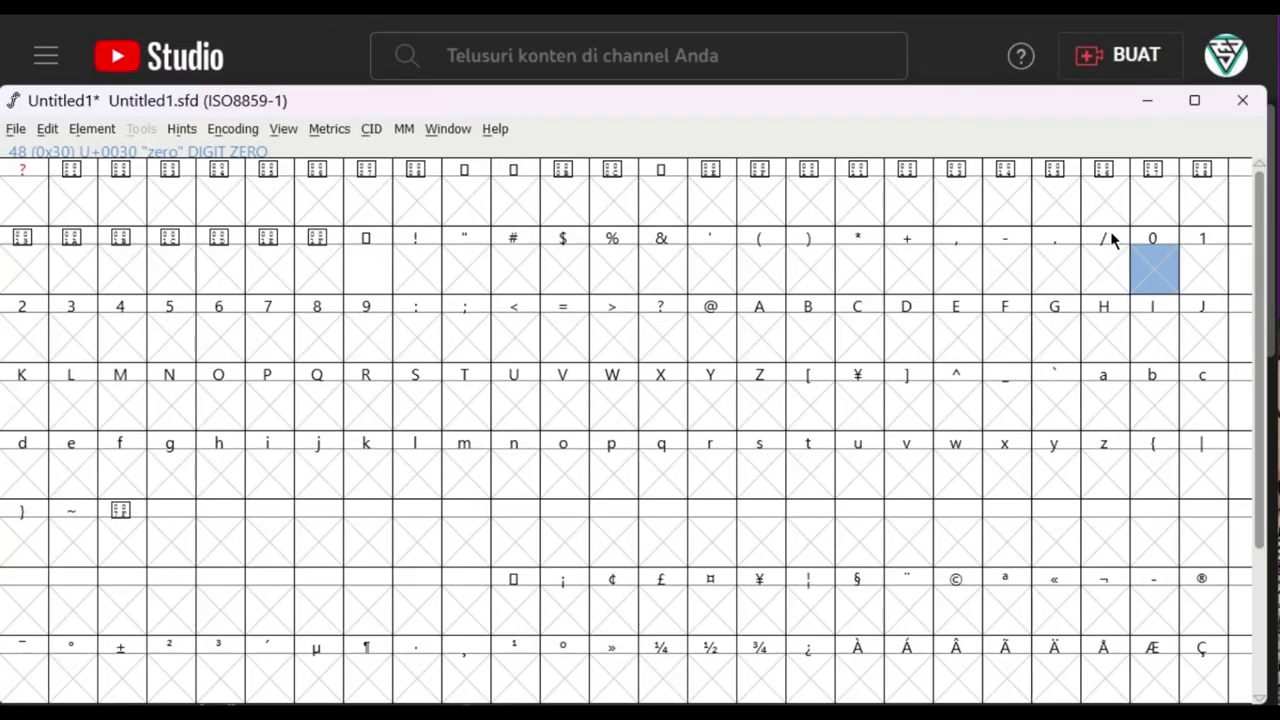
# - In FontForge, open the import dialog for the digit zero glyph and browse to the FONT SCH04 folder on drive D
pyautogui.hotkey('ctrl', 'shift', 'i')
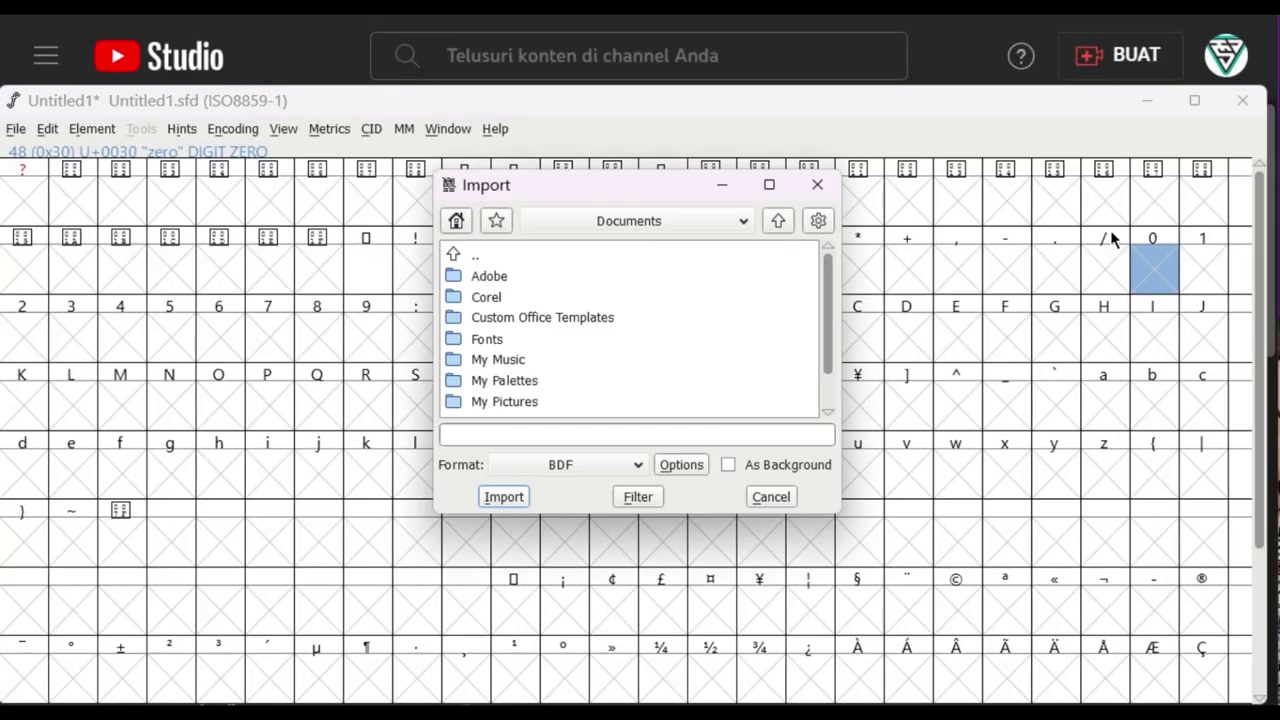
pyautogui.click(683, 229)
pyautogui.click(564, 308)
pyautogui.moveTo(554, 314); pyautogui.dragTo(522, 417)
pyautogui.scroll(-6, 520, 420)
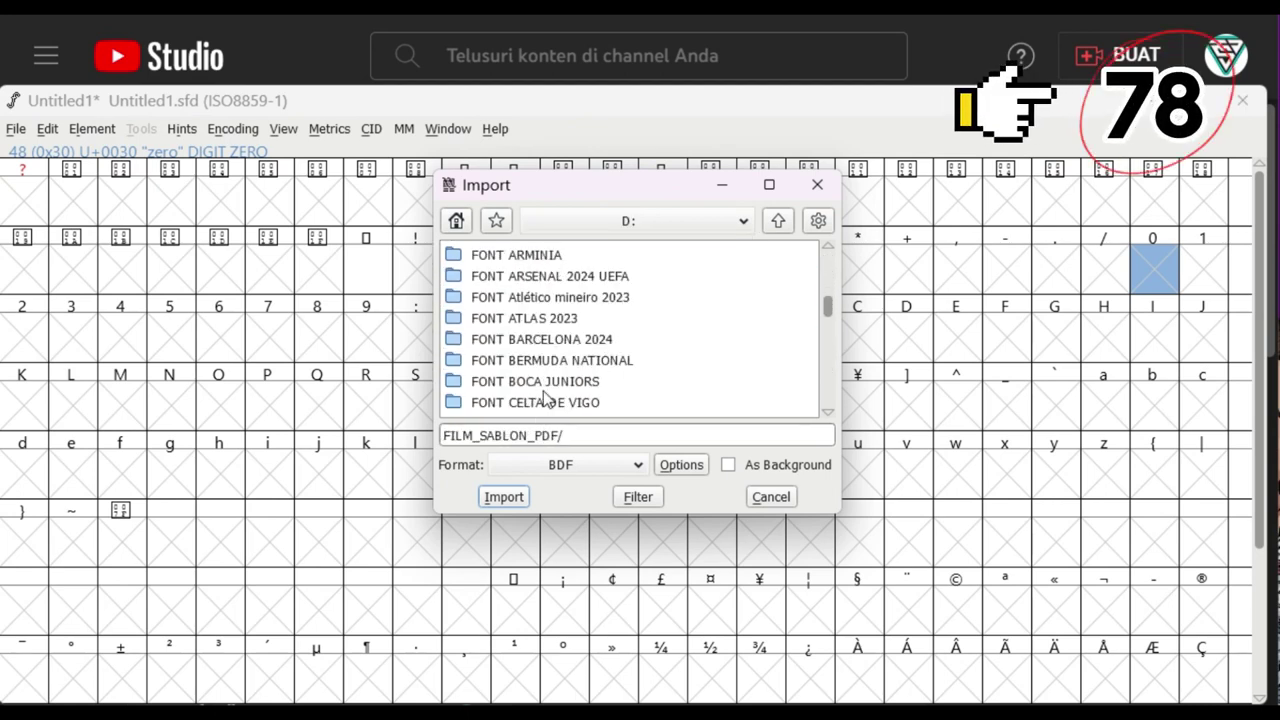
pyautogui.scroll(-5, 542, 390)
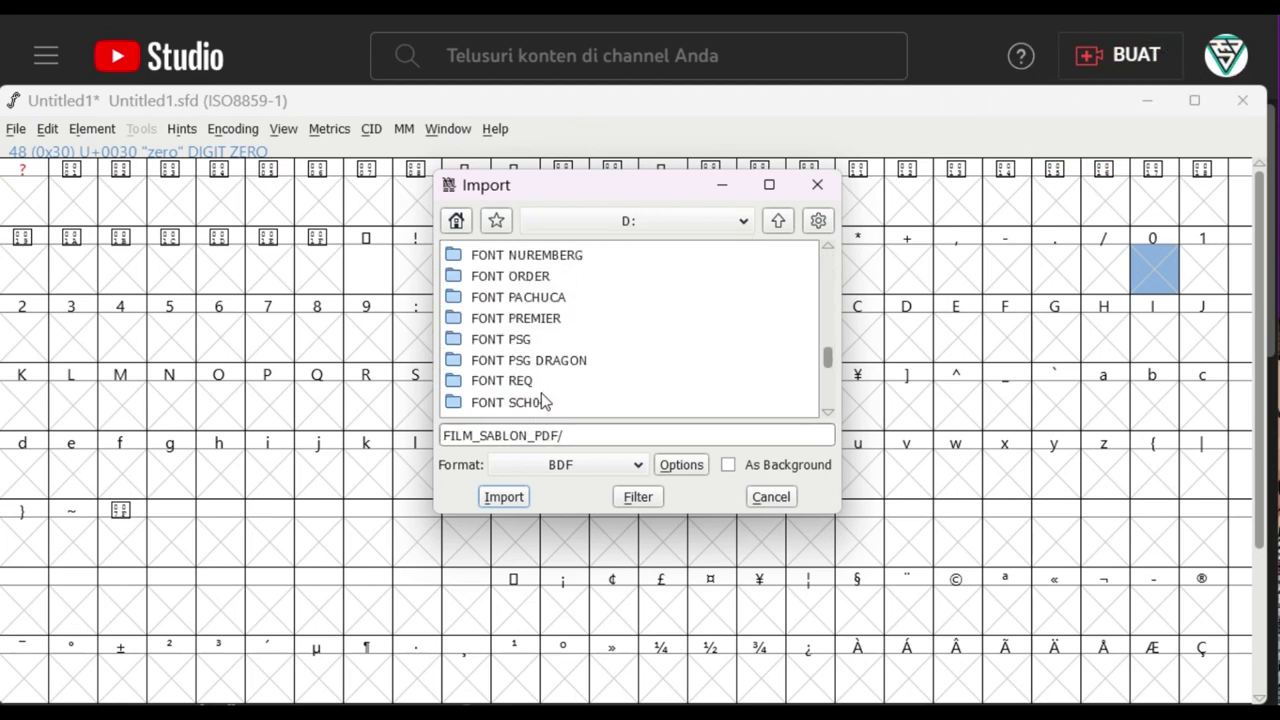
pyautogui.doubleClick(540, 381)
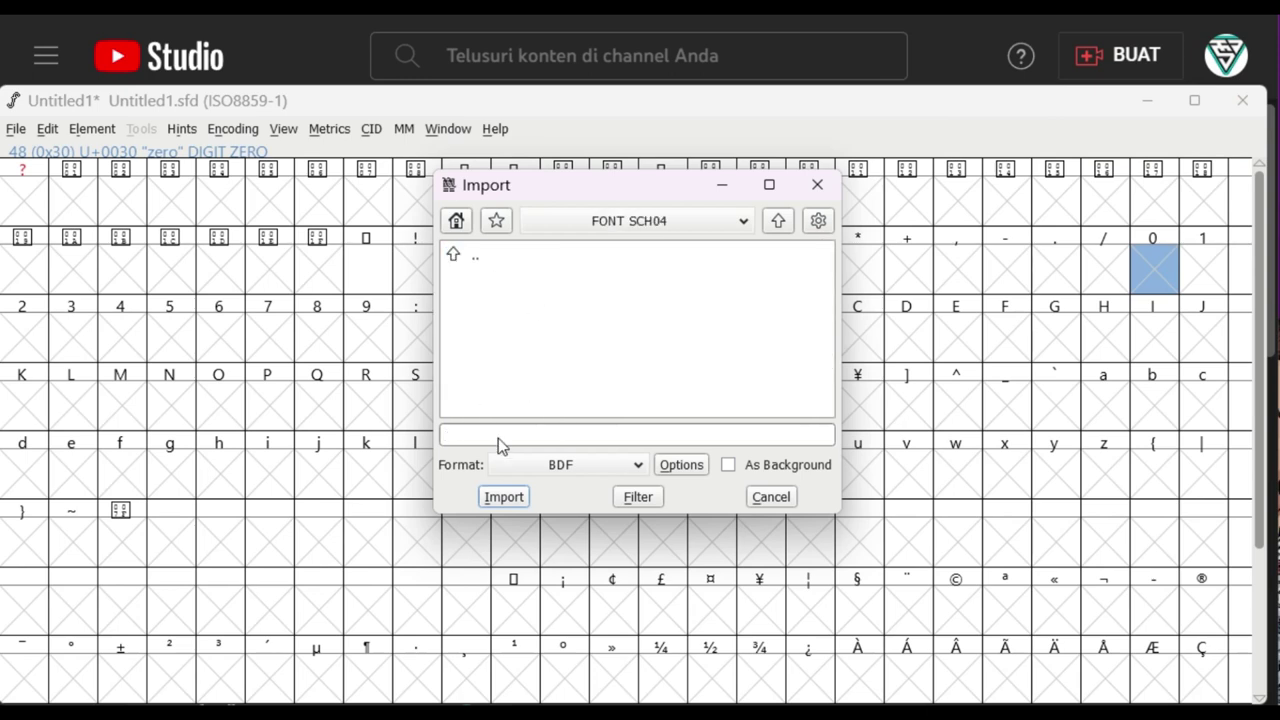
# - Set the import format to SVG and import 0.svg into the zero glyph
pyautogui.click(547, 468)
pyautogui.click(518, 677)
pyautogui.click(482, 276)
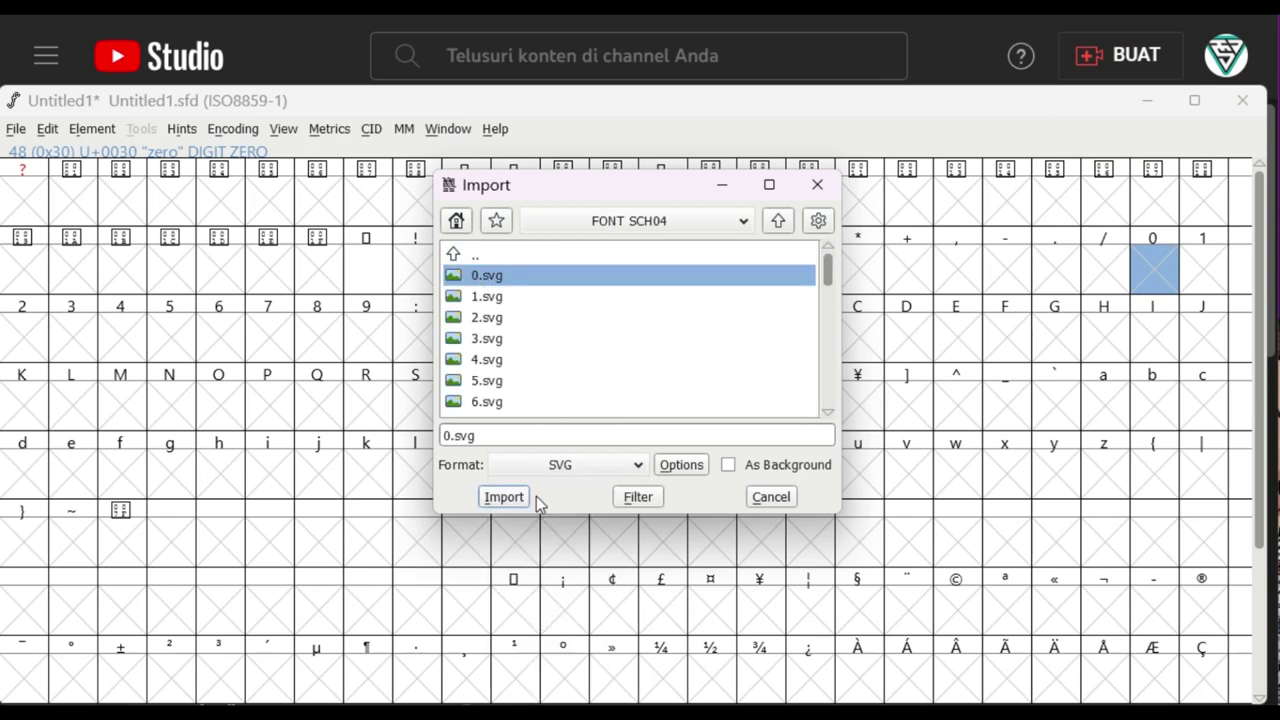
pyautogui.click(504, 497)
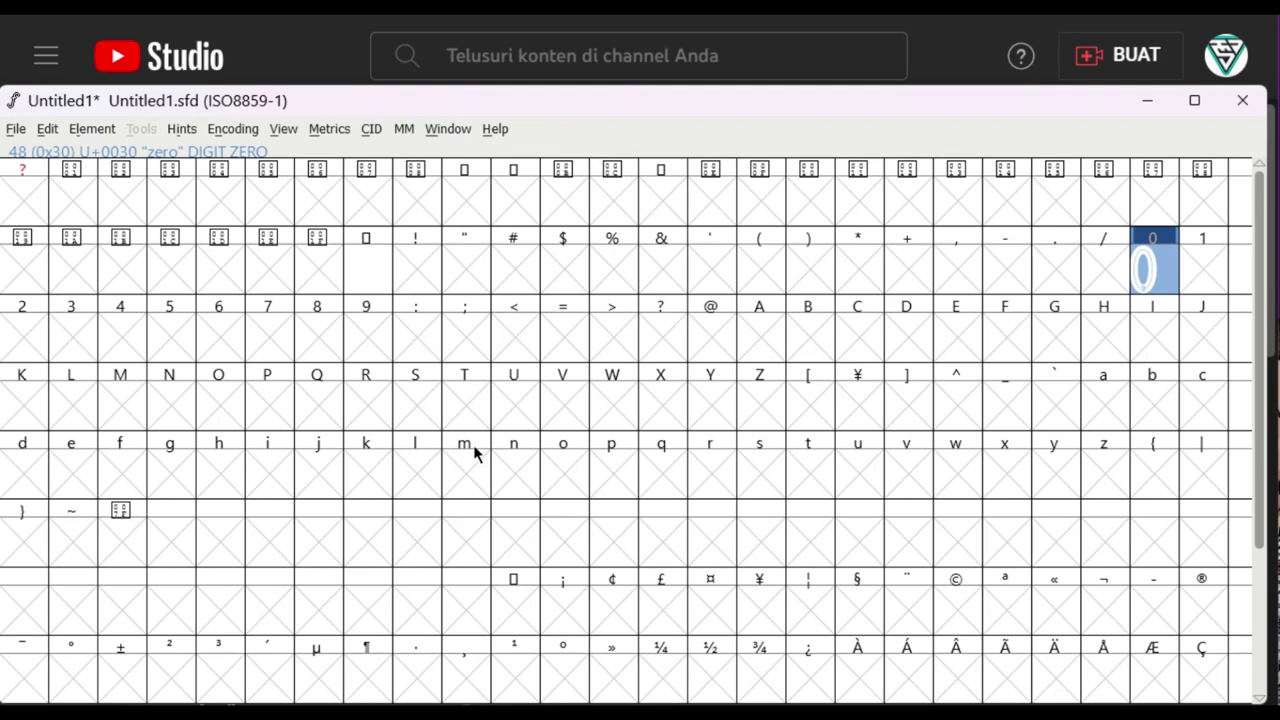
# - Import 1.svg into the digit one glyph and 2.svg into the digit two glyph
pyautogui.click(1192, 278)
pyautogui.hotkey('ctrl', 'shift', 'i')
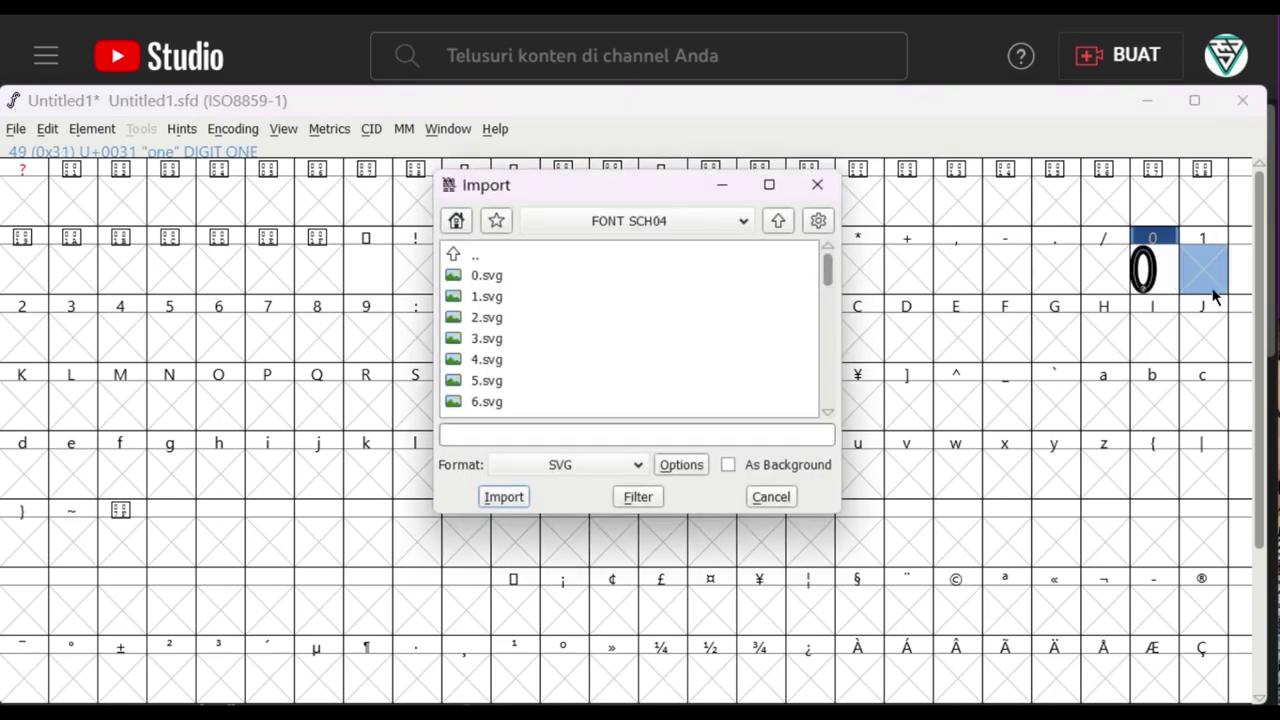
pyautogui.write('1')
pyautogui.press('Return')
pyautogui.press('Right')
pyautogui.hotkey('ctrl', 'shift', 'i')
pyautogui.press('Down')
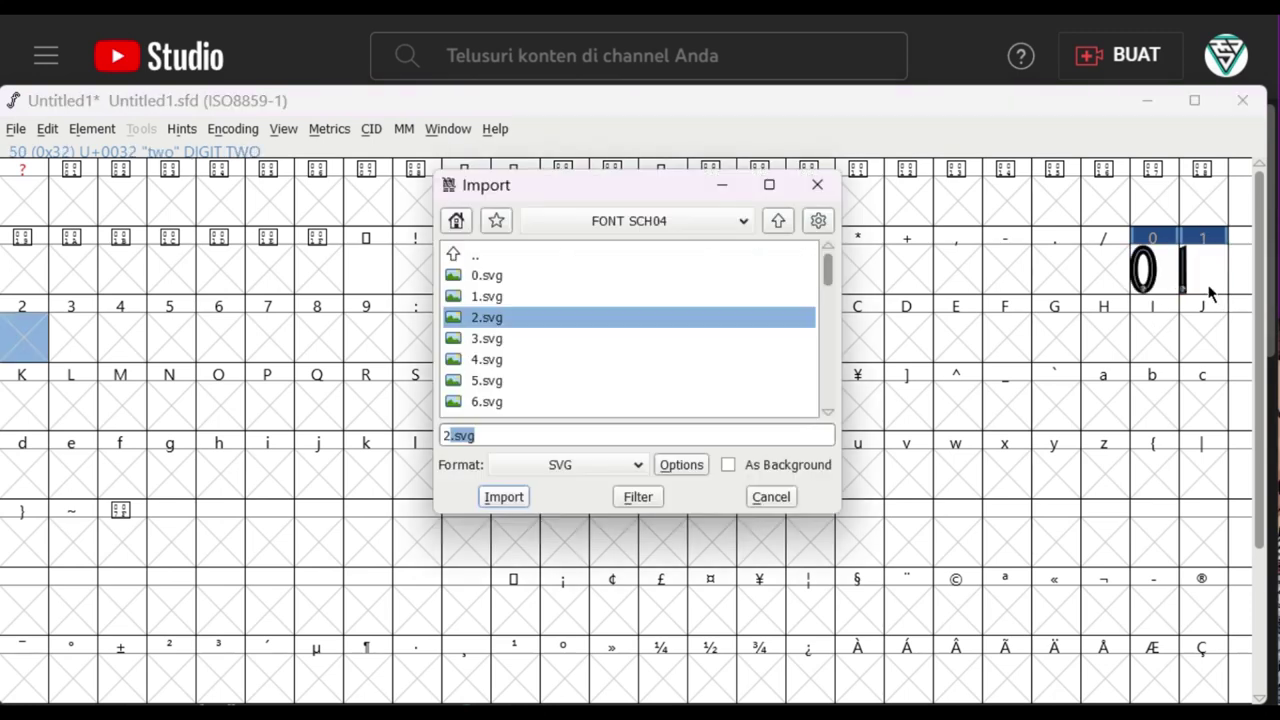
pyautogui.press('Return')
# - Import 3.svg, 4.svg and 5.svg into the matching digit glyphs three, four and five
pyautogui.hotkey('ctrl', 'shift', 'i')
pyautogui.press('Down')
pyautogui.press('Return')
pyautogui.hotkey('ctrl', 'shift', 'i')
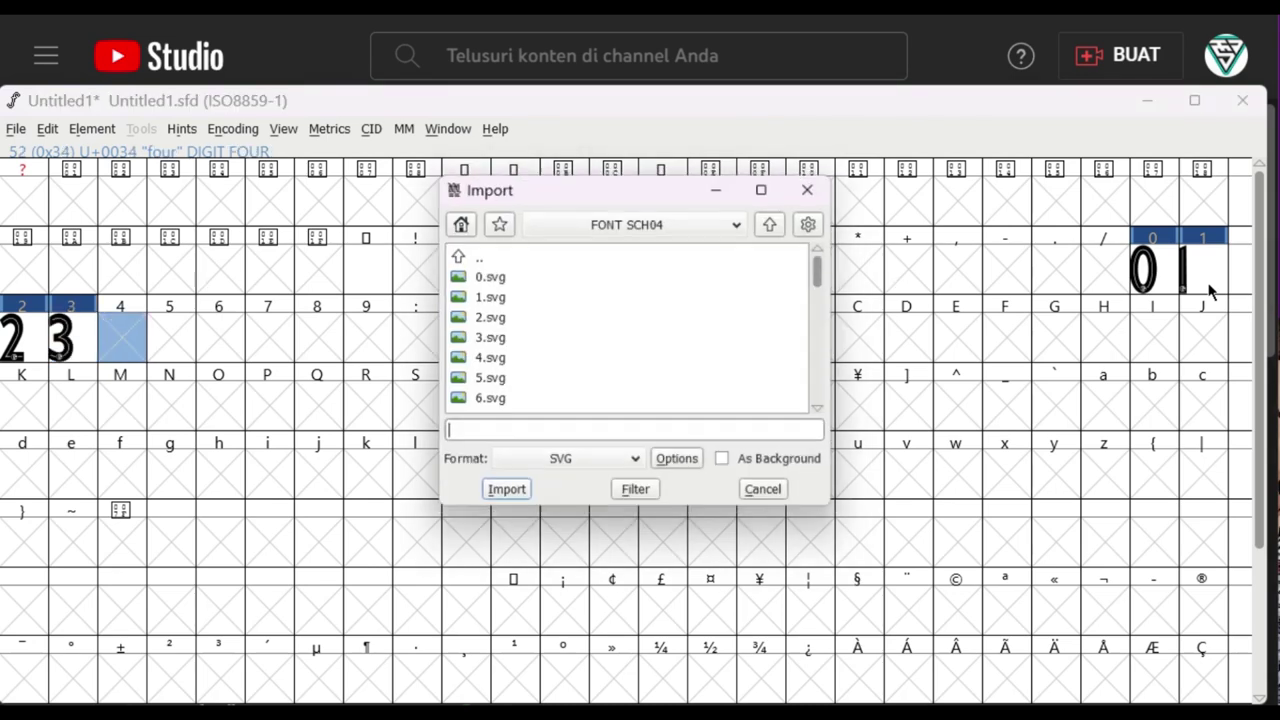
pyautogui.press('Down')
pyautogui.press('Return')
pyautogui.hotkey('ctrl', 'shift', 'i')
pyautogui.press('Down')
pyautogui.press('Return')
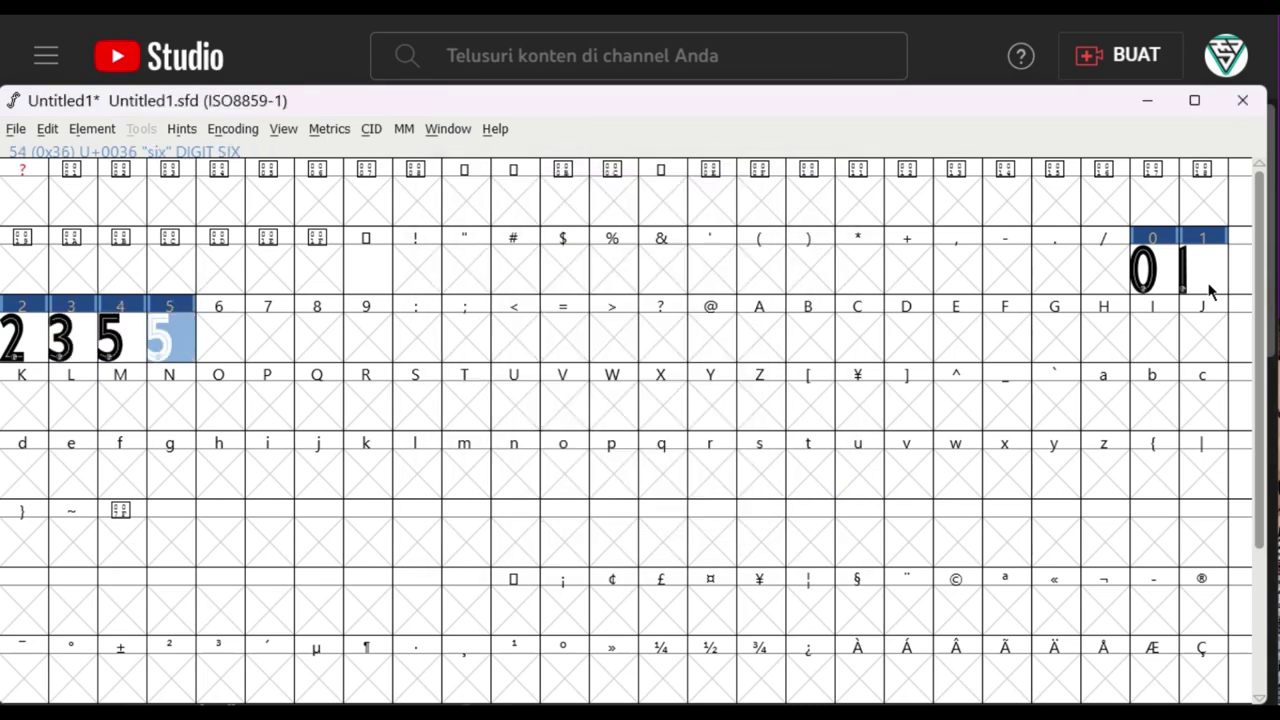
# - Import 6.svg into the digit six glyph and 7.svg into the digit seven glyph
pyautogui.press('Right')
pyautogui.hotkey('ctrl', 'shift', 'i')
pyautogui.press('Down')
pyautogui.press('Return')
pyautogui.press('Right')
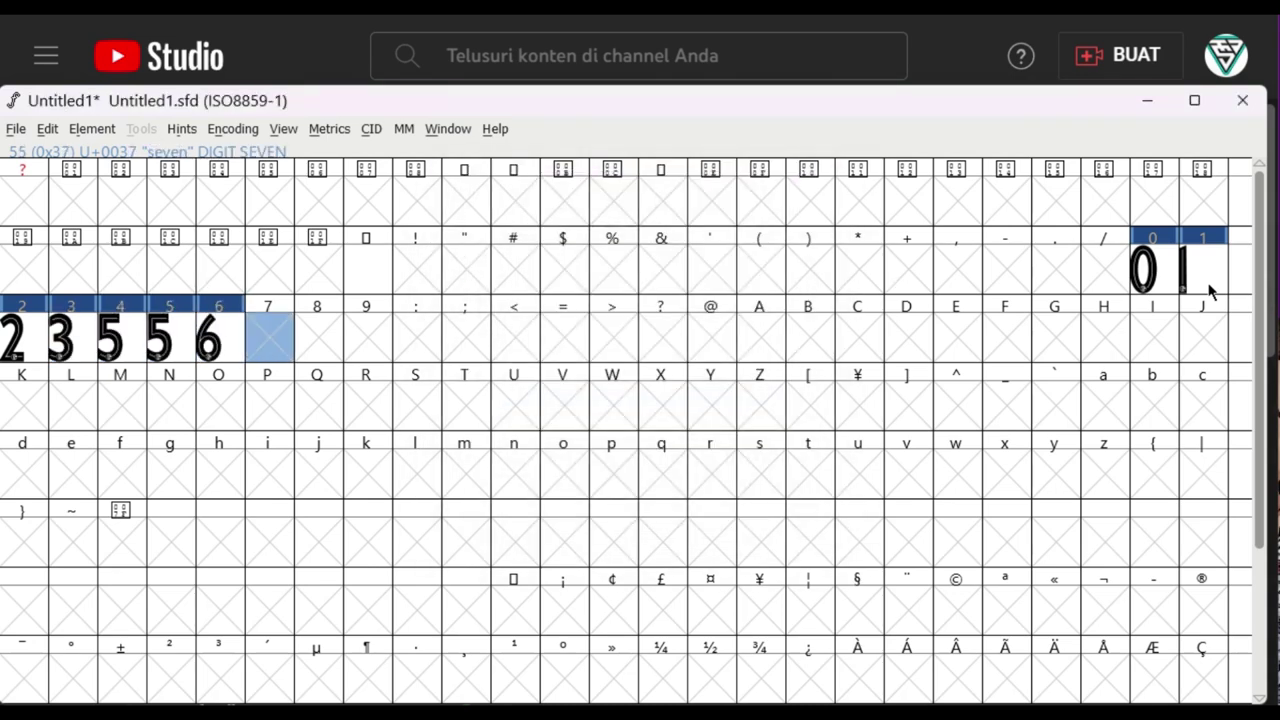
pyautogui.hotkey('ctrl', 'shift', 'i')
pyautogui.press('Down')
pyautogui.press('Return')
pyautogui.press('Right')
# - Import 8.svg into the digit eight glyph and 9.svg into the digit nine glyph
pyautogui.hotkey('ctrl', 'shift', 'i')
pyautogui.press('Down')
pyautogui.press('Return')
pyautogui.press('Right')
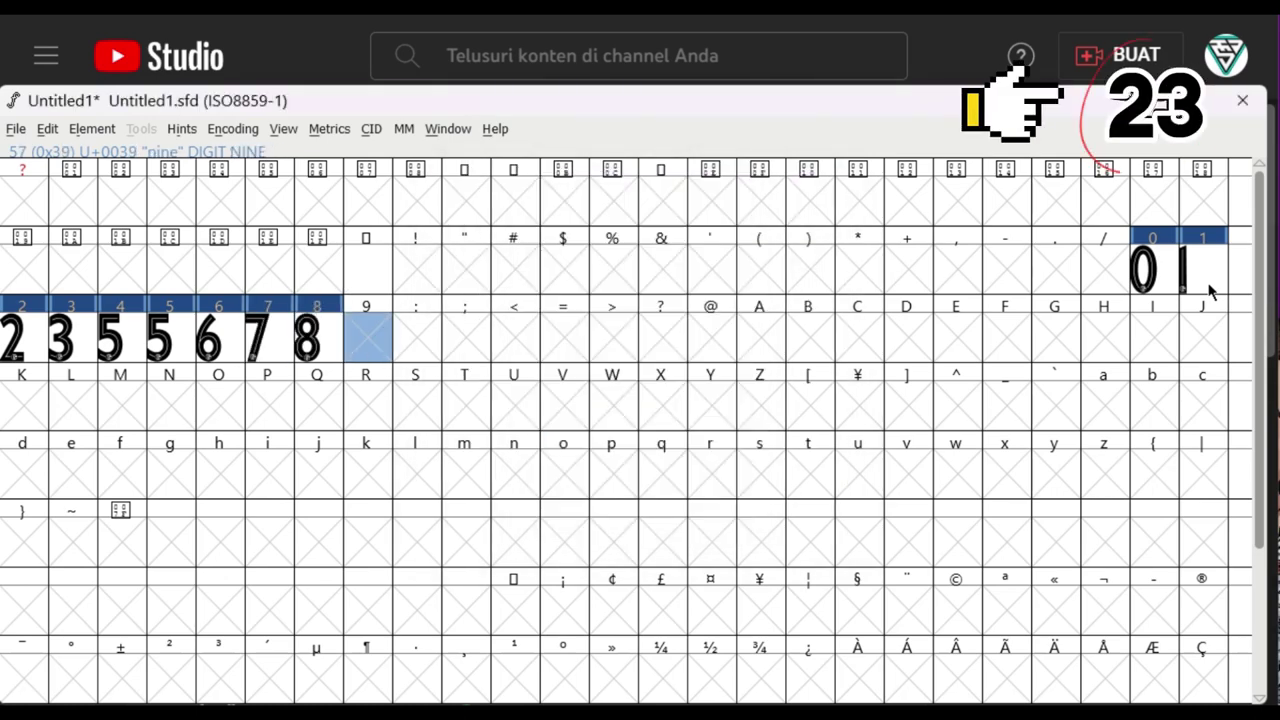
pyautogui.hotkey('ctrl', 'shift', 'i')
pyautogui.press('Down')
pyautogui.press('Return')
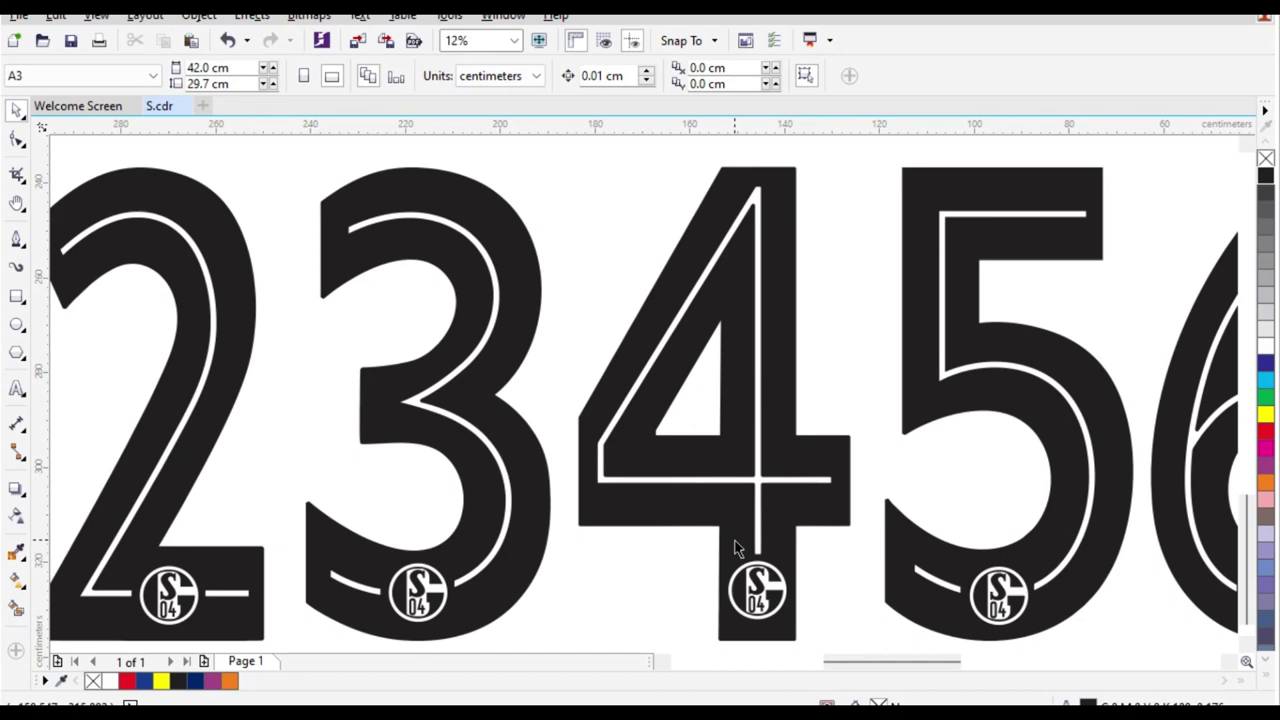
# - In CorelDRAW, export the selected digit 4 as an SVG named 4, replacing the existing file
pyautogui.click(735, 535)
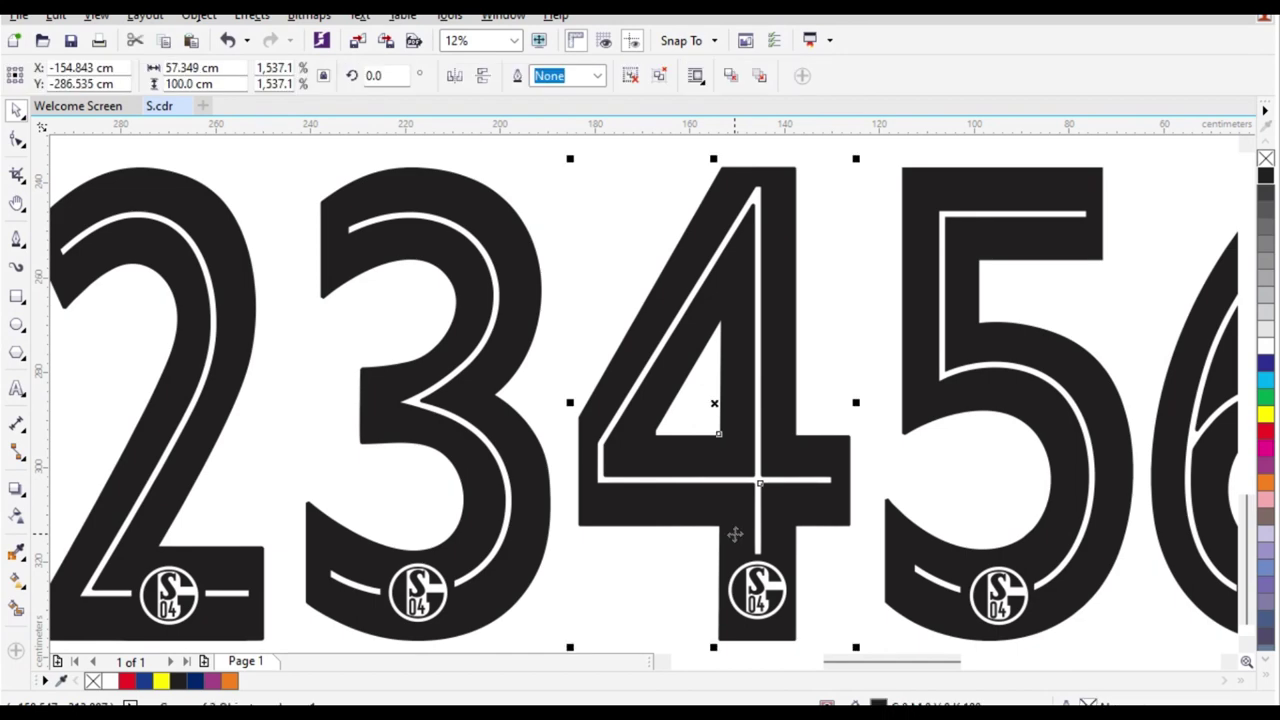
pyautogui.hotkey('ctrl', 'e')
pyautogui.write('4')
pyautogui.press('Return')
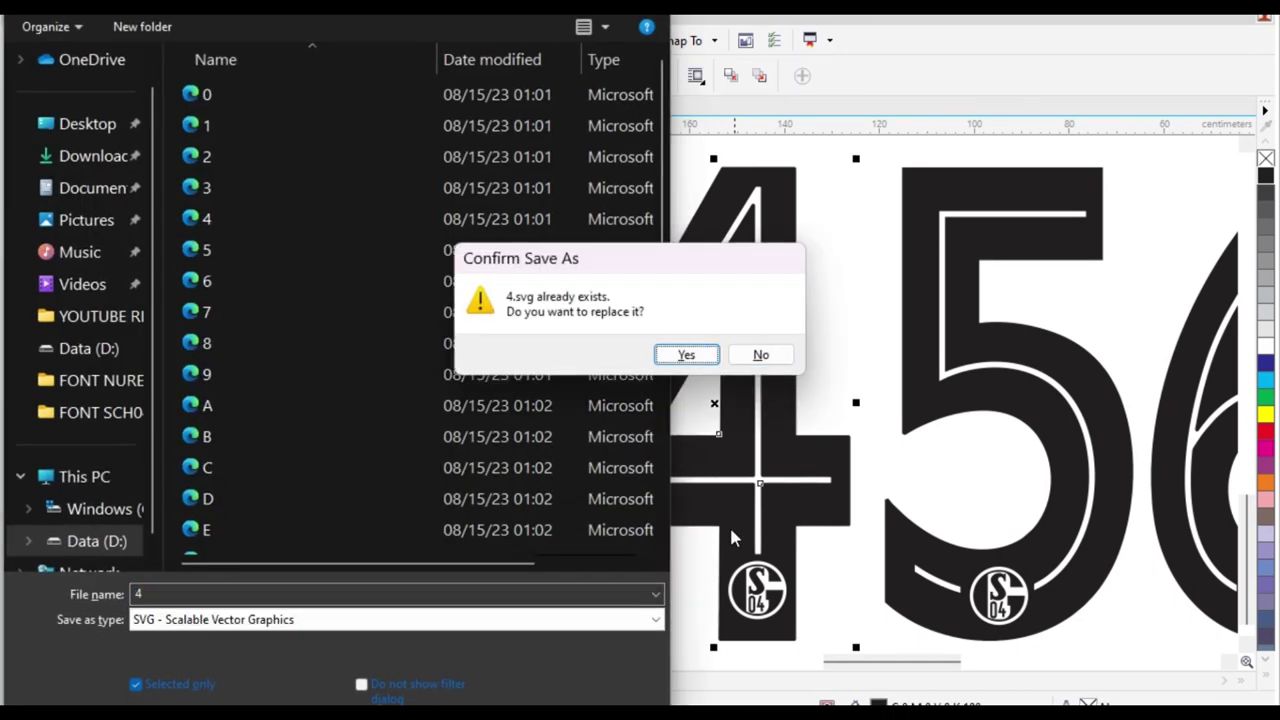
pyautogui.press('Return')
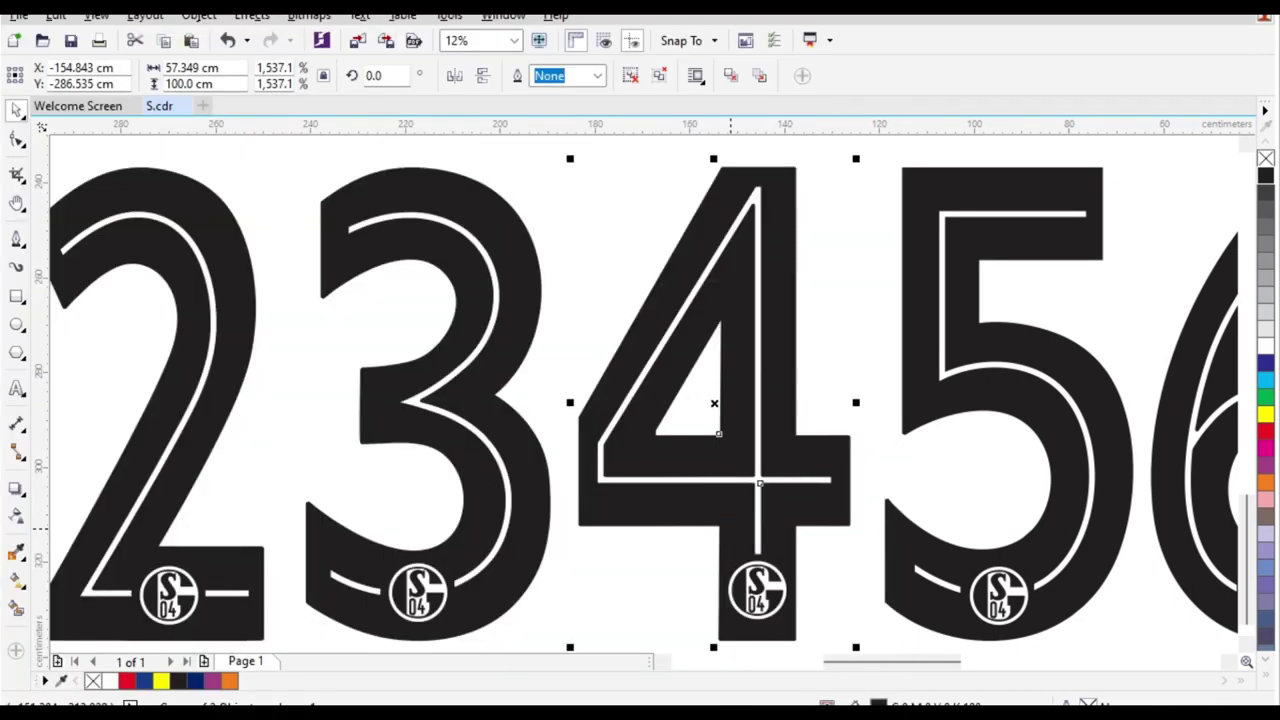
# - Switch to FontForge and import 4.svg into the digit four glyph, replacing the wrong outline there
pyautogui.hotkey('alt', 'Tab')
pyautogui.click(130, 348)
pyautogui.hotkey('ctrl', 'shift', 'i')
pyautogui.write('5')
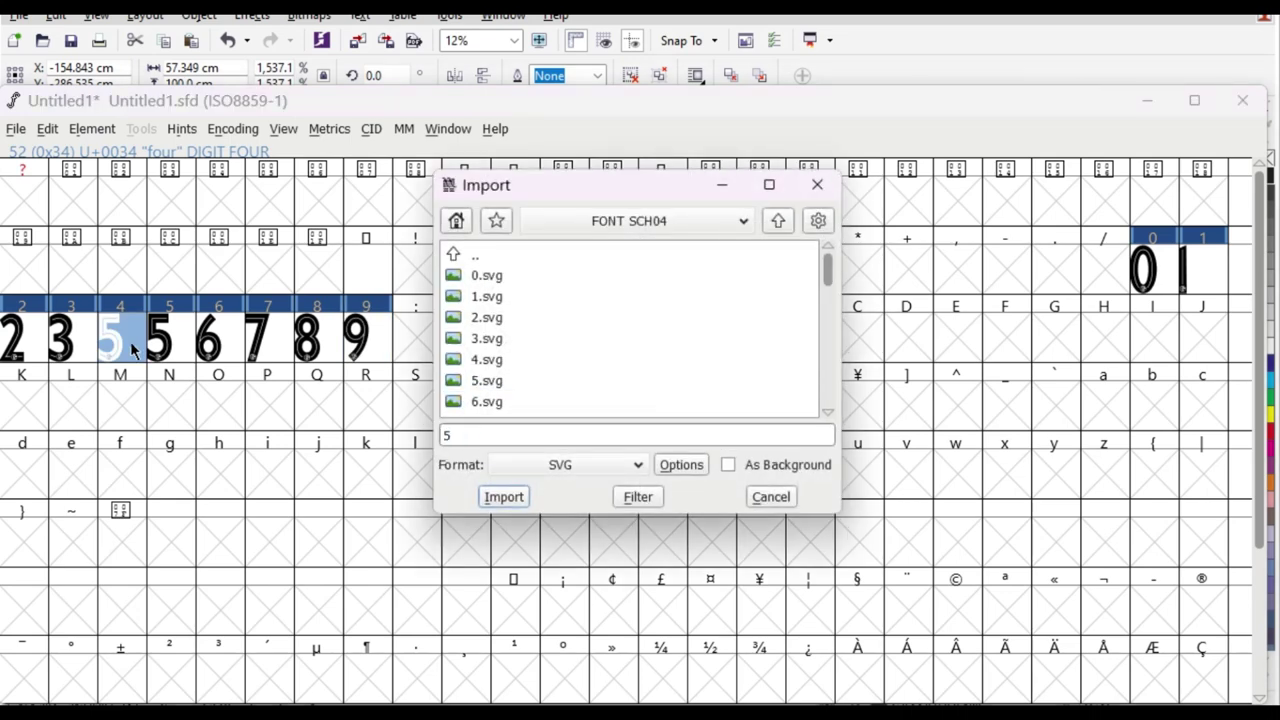
pyautogui.press('BackSpace')
pyautogui.write('4.svg')
pyautogui.press('Return')
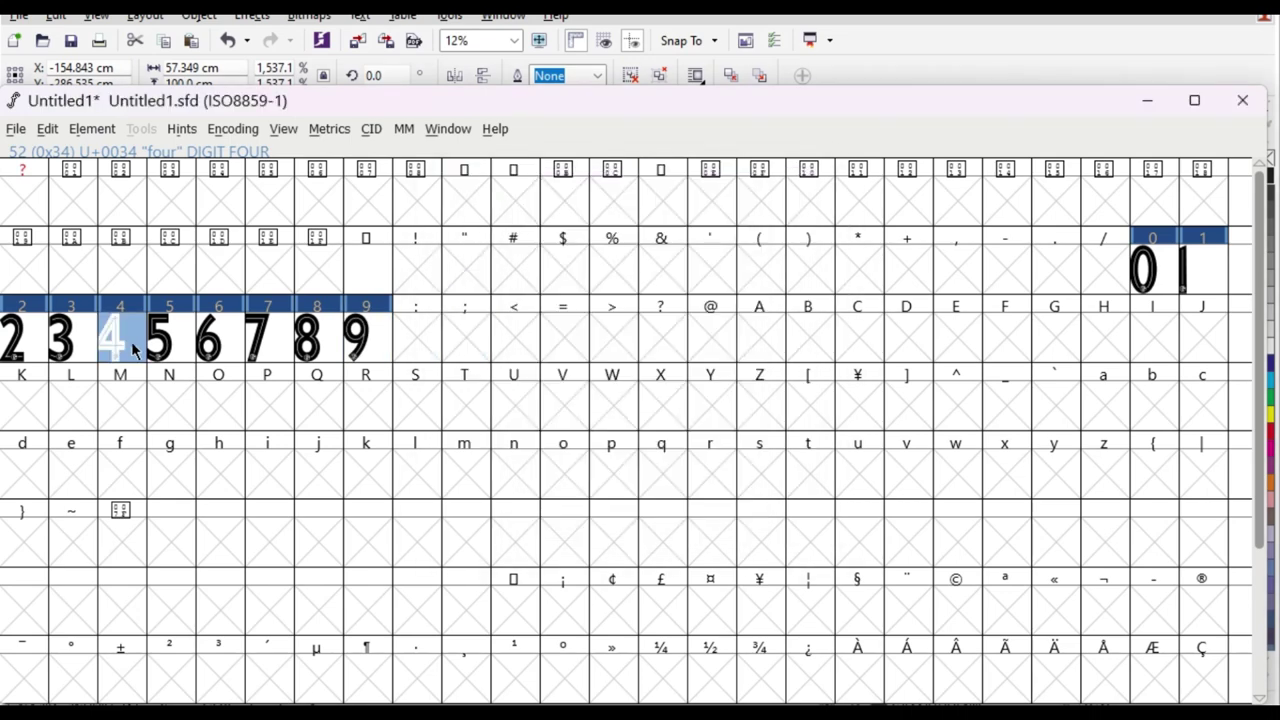
# - Open the digit zero glyph and narrow the advance widths of zero and one to fit their outlines, with one at about 220
pyautogui.click(1146, 263)
pyautogui.doubleClick(1148, 265)
pyautogui.press('space')
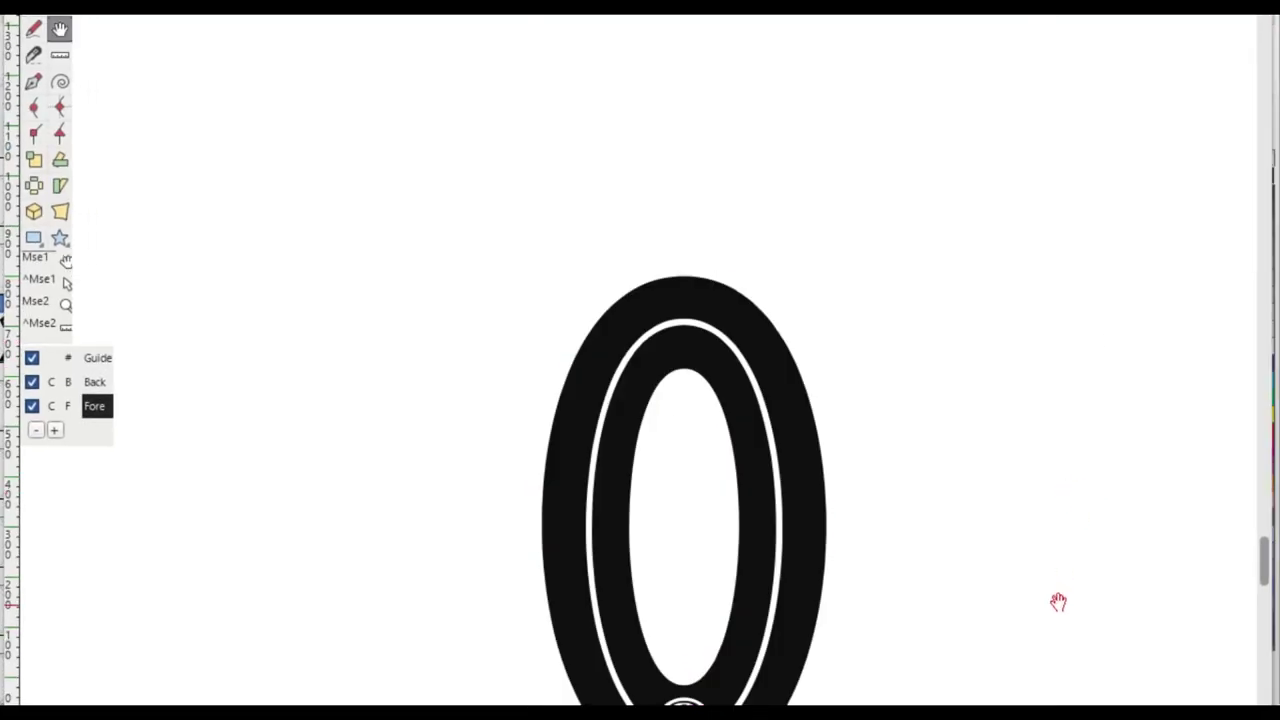
pyautogui.moveTo(1042, 580); pyautogui.dragTo(857, 603)
pyautogui.hotkey('ctrl', ']')
pyautogui.moveTo(1041, 494); pyautogui.dragTo(651, 556)
pyautogui.press('space')
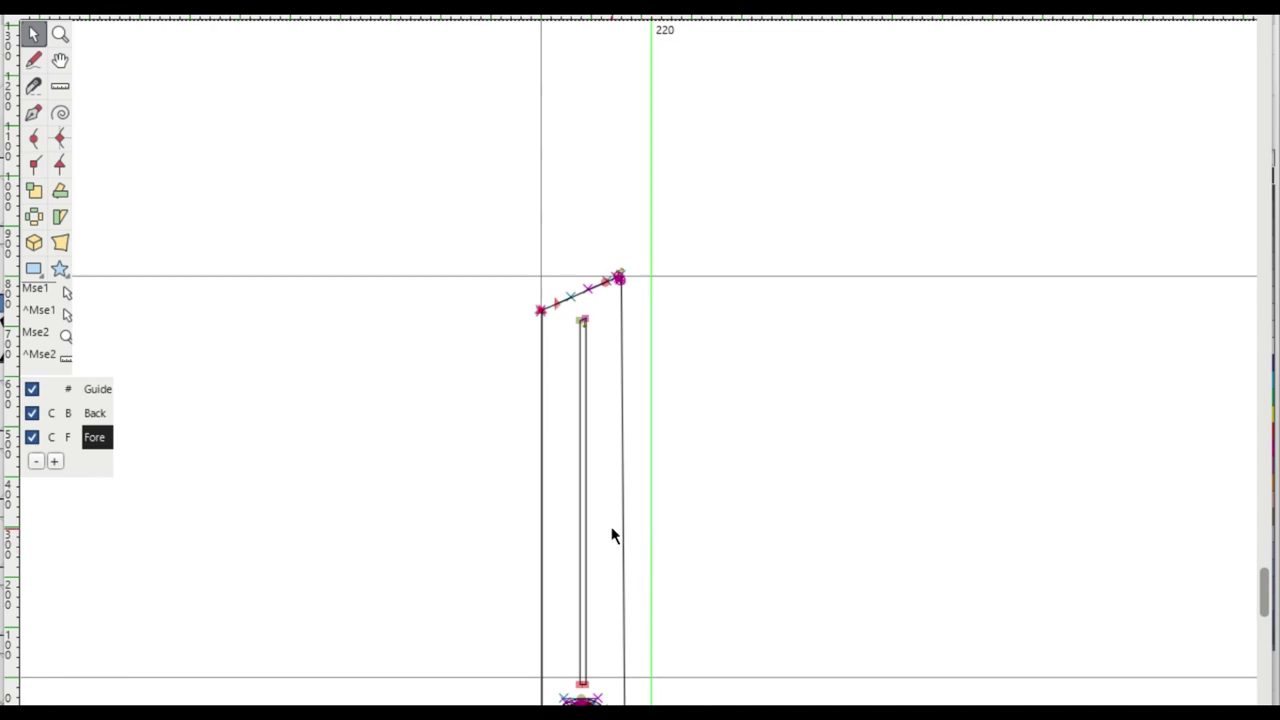
# - Narrow the advance widths of the digit two and digit three glyphs to just beyond their outlines
pyautogui.hotkey('ctrl', ']')
pyautogui.moveTo(1039, 466); pyautogui.dragTo(831, 514)
pyautogui.hotkey('ctrl', ']')
pyautogui.moveTo(1046, 488); pyautogui.dragTo(827, 503)
# - Reduce the advance width of digit four to about 608 and of digit five to about 570
pyautogui.hotkey('ctrl', ']')
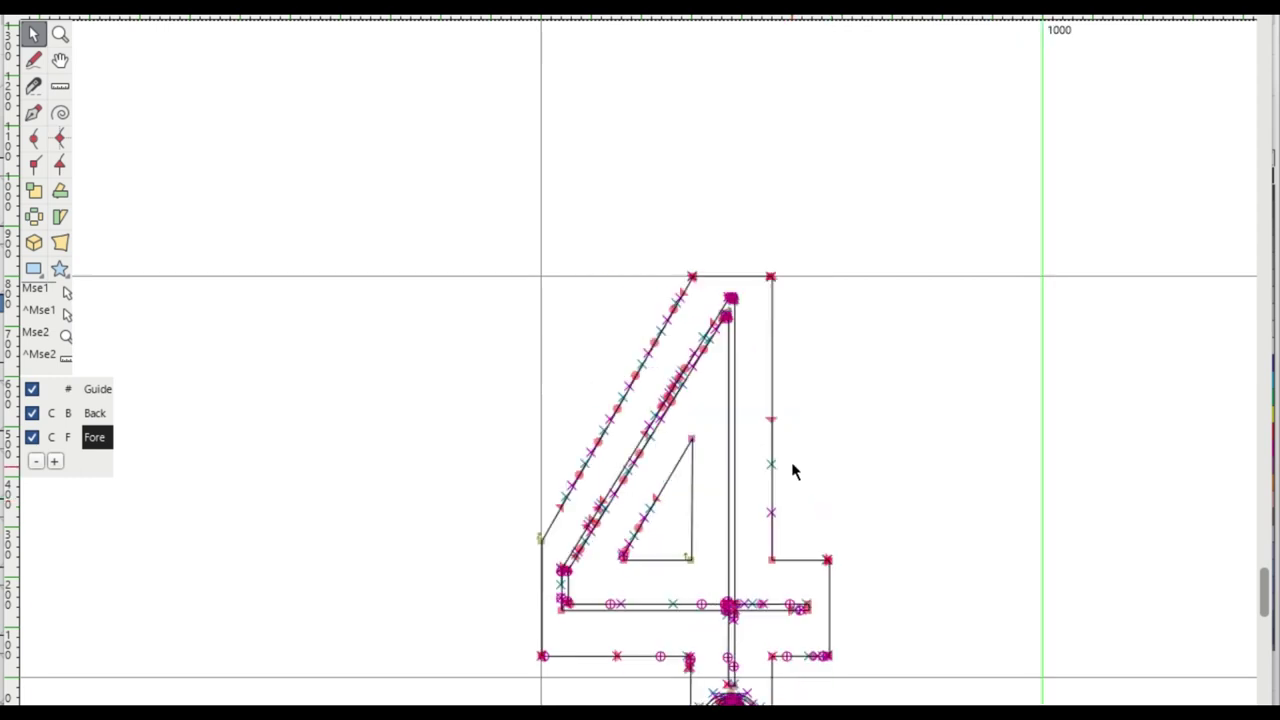
pyautogui.moveTo(1041, 478); pyautogui.dragTo(843, 499)
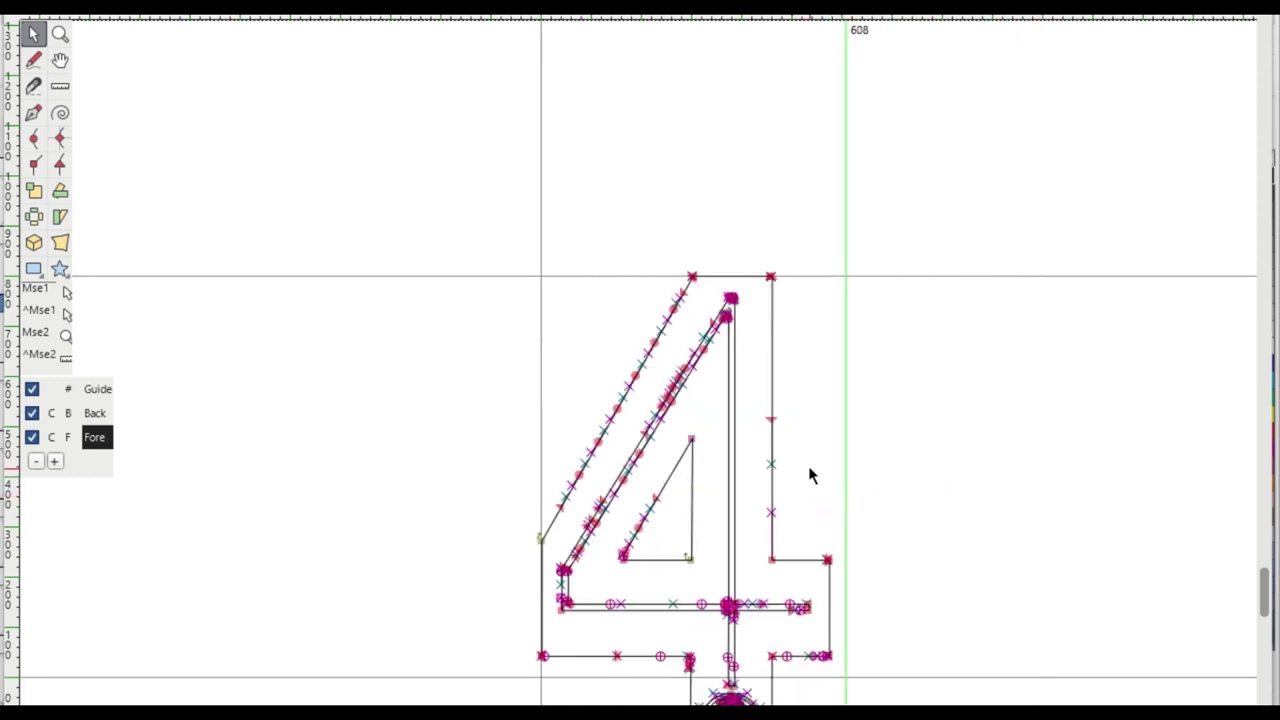
pyautogui.hotkey('ctrl', ']')
pyautogui.moveTo(1042, 470); pyautogui.dragTo(824, 477)
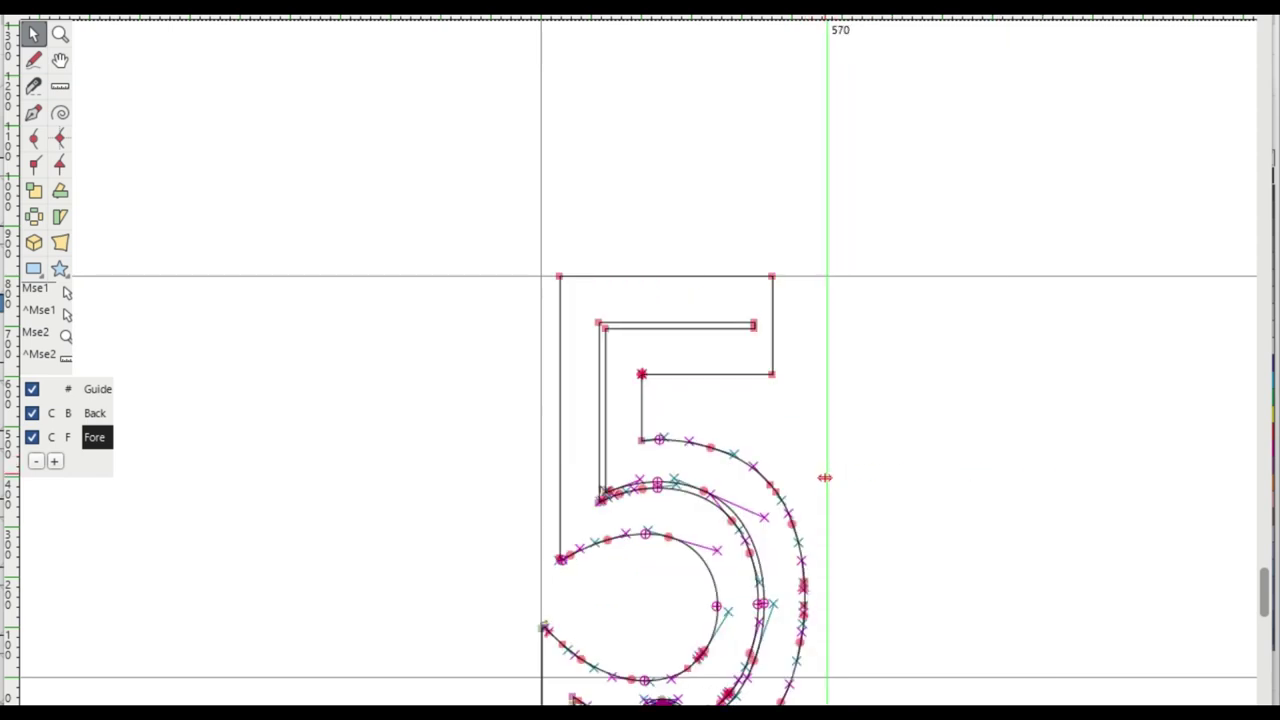
# - Narrow the advance widths of the digit six and digit seven glyphs to just beyond their outlines
pyautogui.hotkey('ctrl', ']')
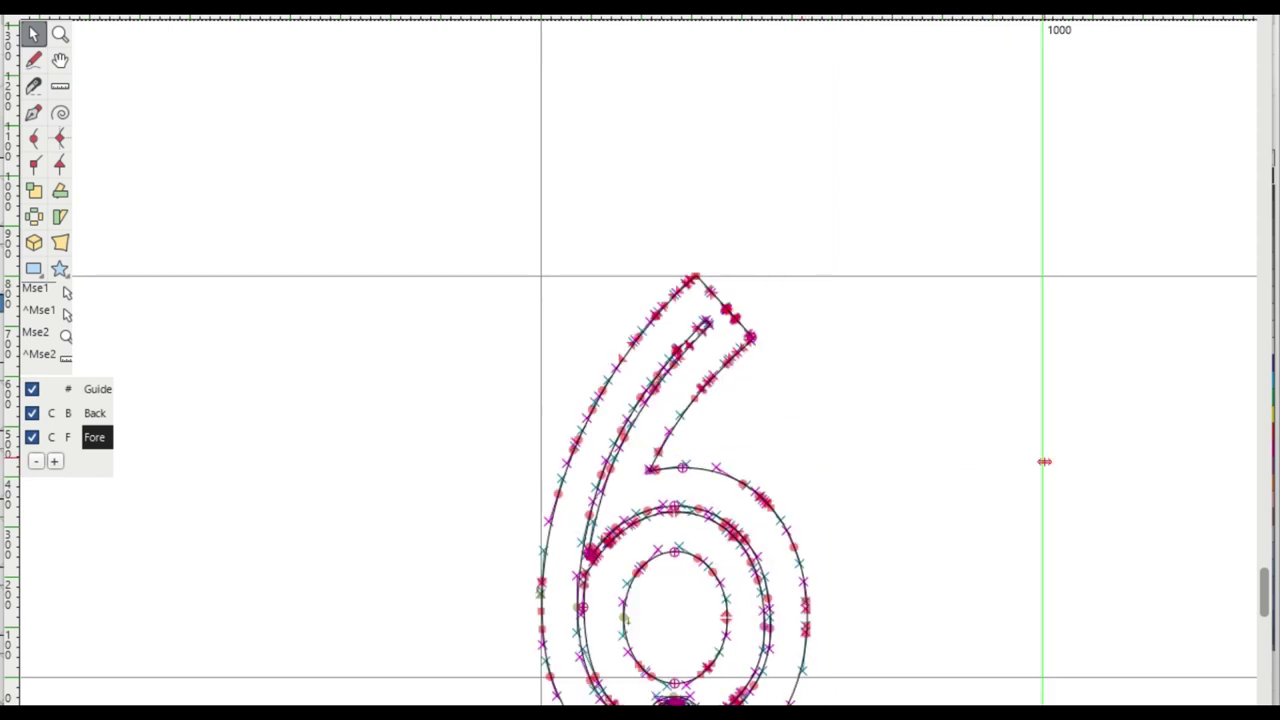
pyautogui.moveTo(1044, 461); pyautogui.dragTo(829, 519)
pyautogui.hotkey('ctrl', ']')
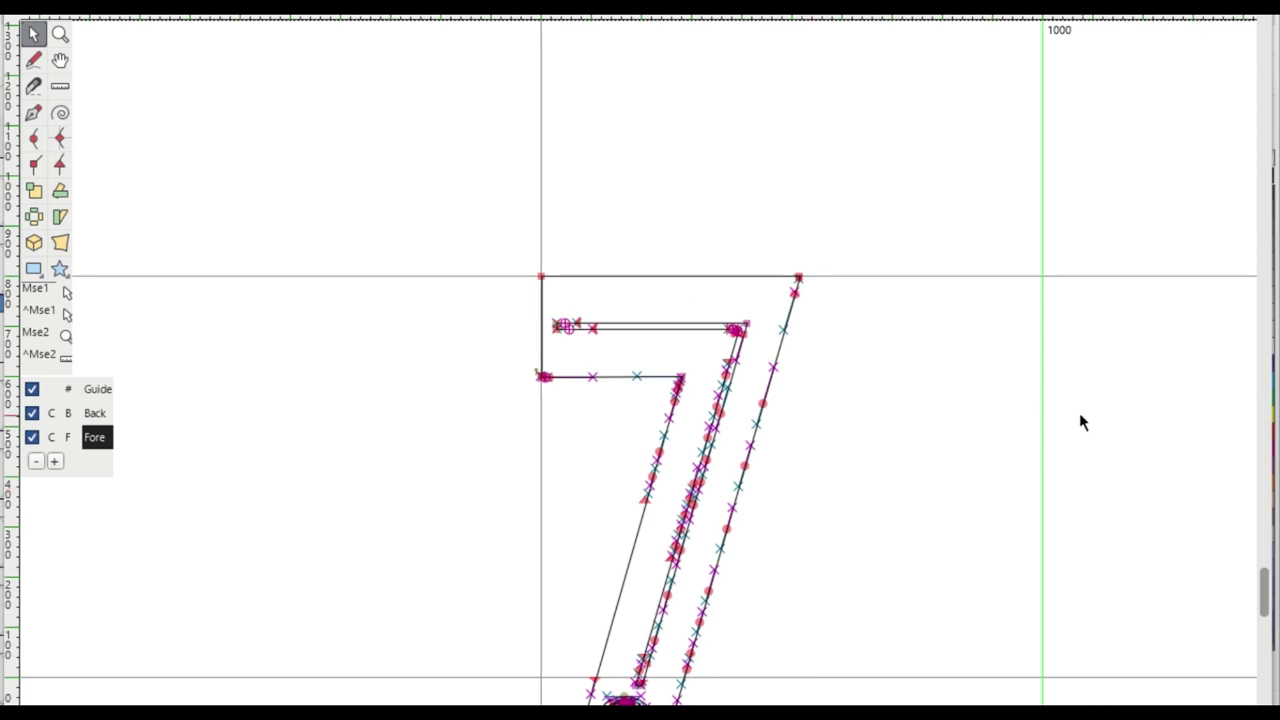
pyautogui.moveTo(1043, 420); pyautogui.dragTo(826, 426)
# - Narrow the advance widths of the digit eight and digit nine glyphs and close the glyph editor
pyautogui.hotkey('ctrl', ']')
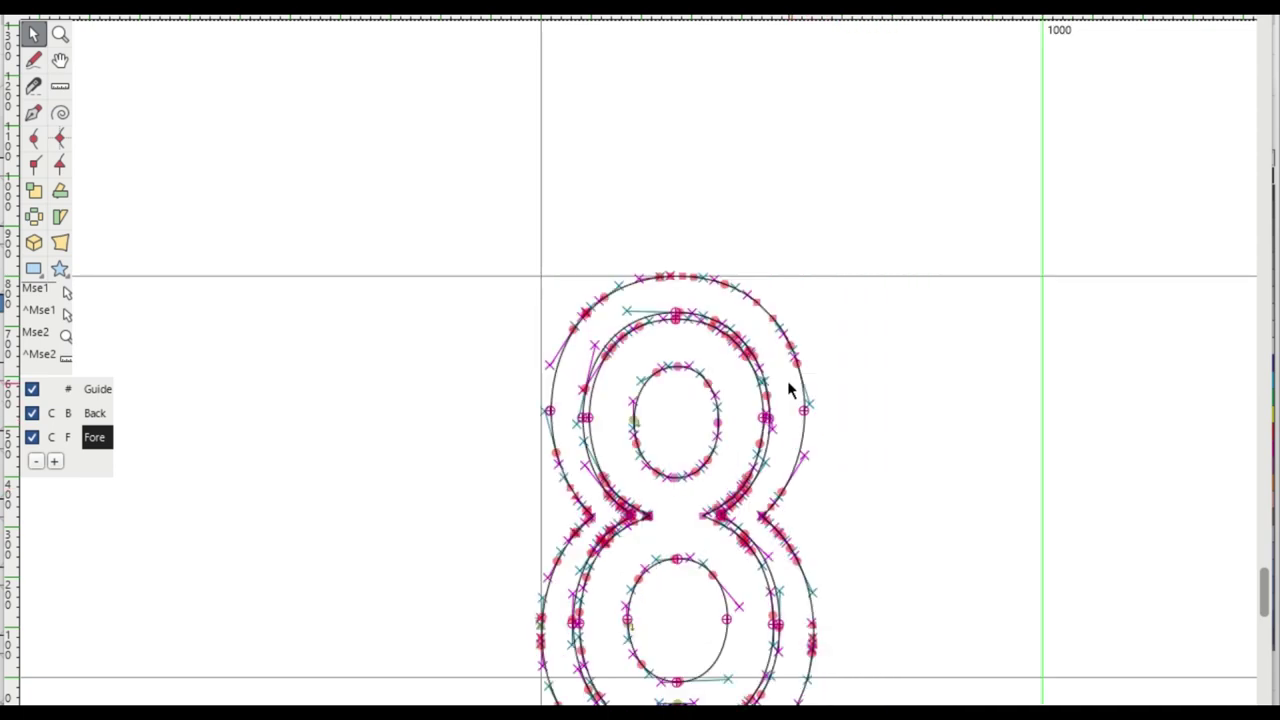
pyautogui.moveTo(1038, 365); pyautogui.dragTo(836, 392)
pyautogui.hotkey('ctrl', ']')
pyautogui.moveTo(1043, 377); pyautogui.dragTo(835, 426)
pyautogui.hotkey('ctrl', 'w')
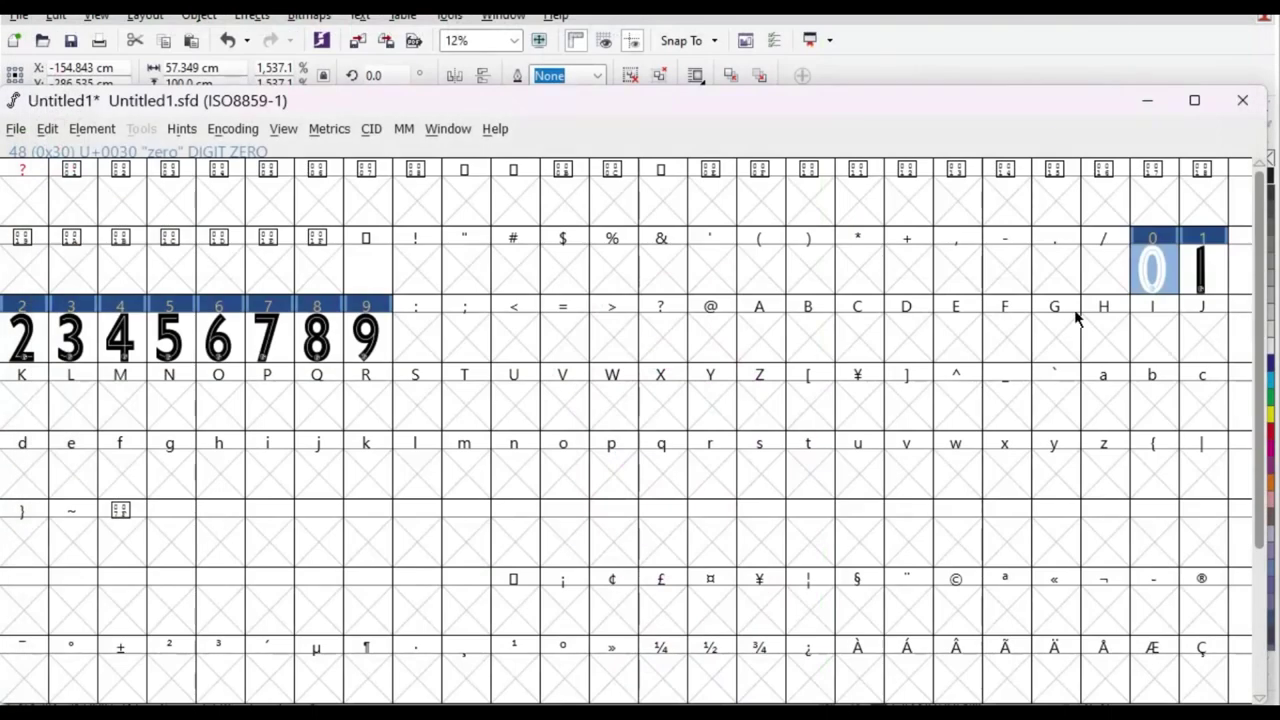
# - Import A.svg into the capital A glyph and B.svg into the capital B glyph
pyautogui.click(770, 342)
pyautogui.hotkey('ctrl', 'shift', 'i')
pyautogui.scroll(-3, 737, 300)
pyautogui.doubleClick(737, 300)
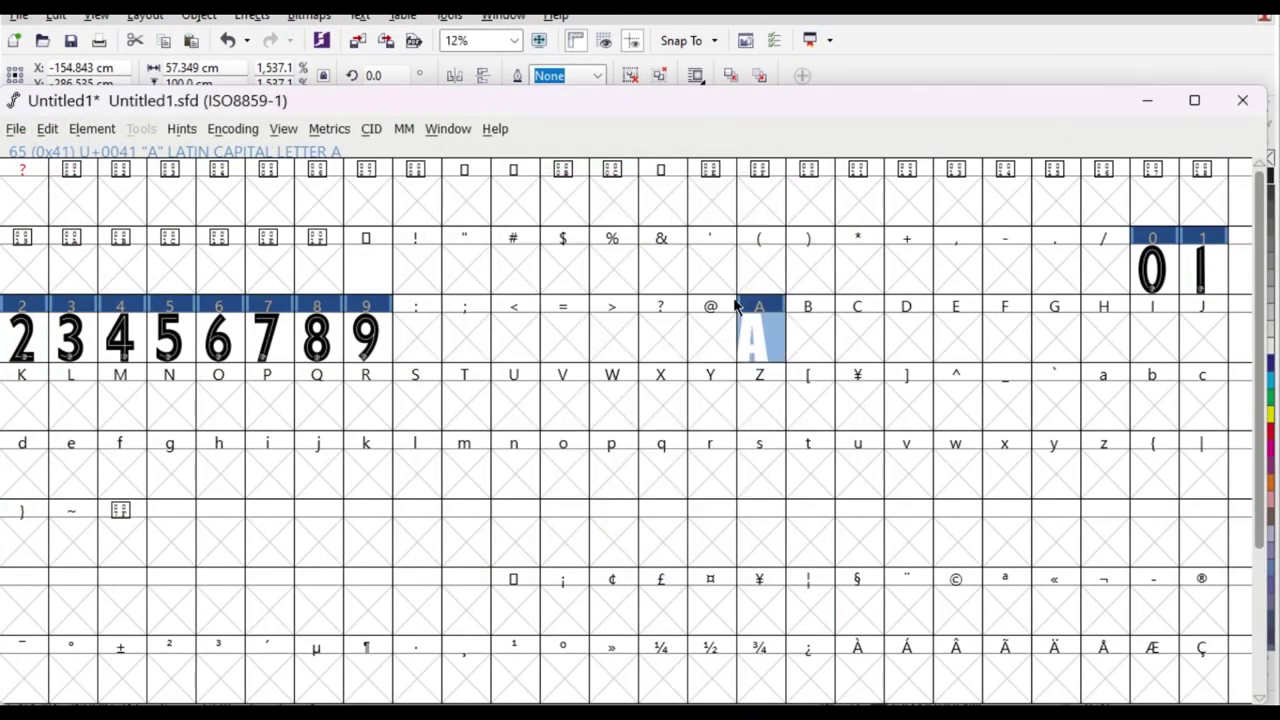
pyautogui.press('Right')
pyautogui.hotkey('ctrl', 'shift', 'i')
pyautogui.press('Return')
# - Import C.svg into the capital C glyph and D.svg into the capital D glyph
pyautogui.press('Right')
pyautogui.hotkey('ctrl', 'shift', 'i')
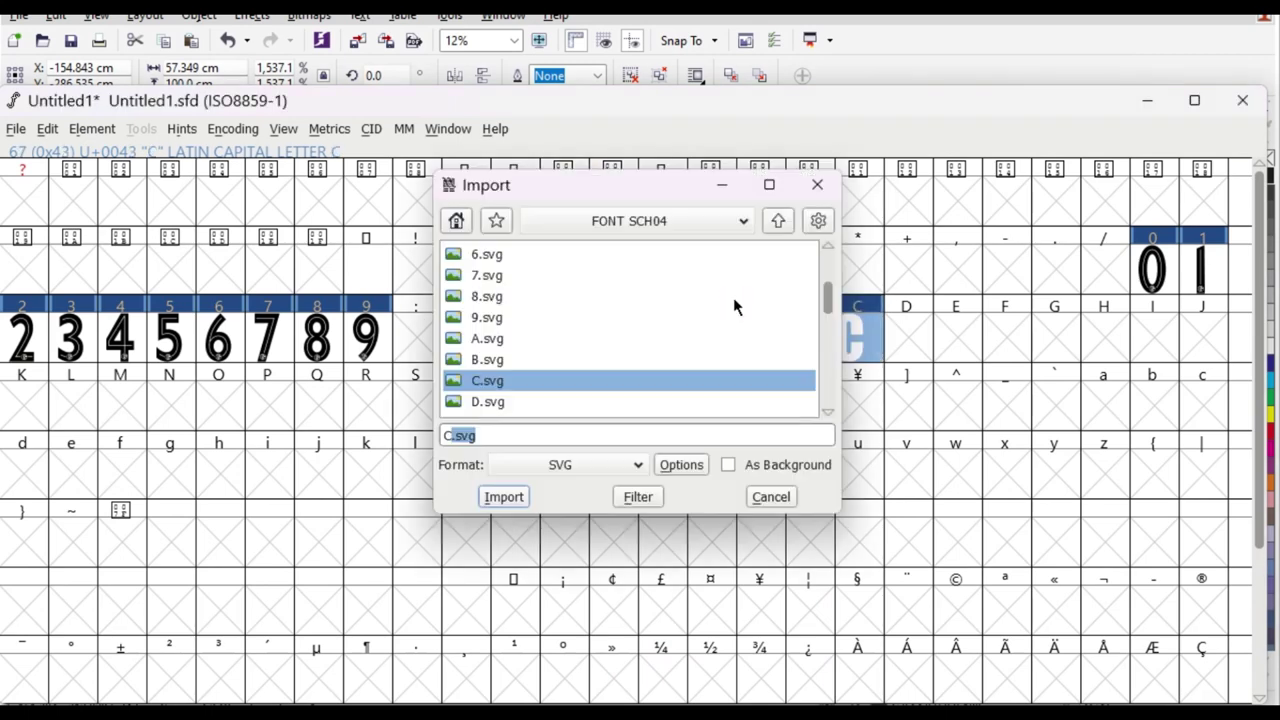
pyautogui.press('Return')
pyautogui.press('Right')
pyautogui.hotkey('ctrl', 'shift', 'i')
pyautogui.press('Return')
# - Import the matching letter SVGs into the capital E and capital F glyphs
pyautogui.press('Right')
pyautogui.hotkey('ctrl', 'shift', 'i')
pyautogui.press('Return')
pyautogui.press('Right')
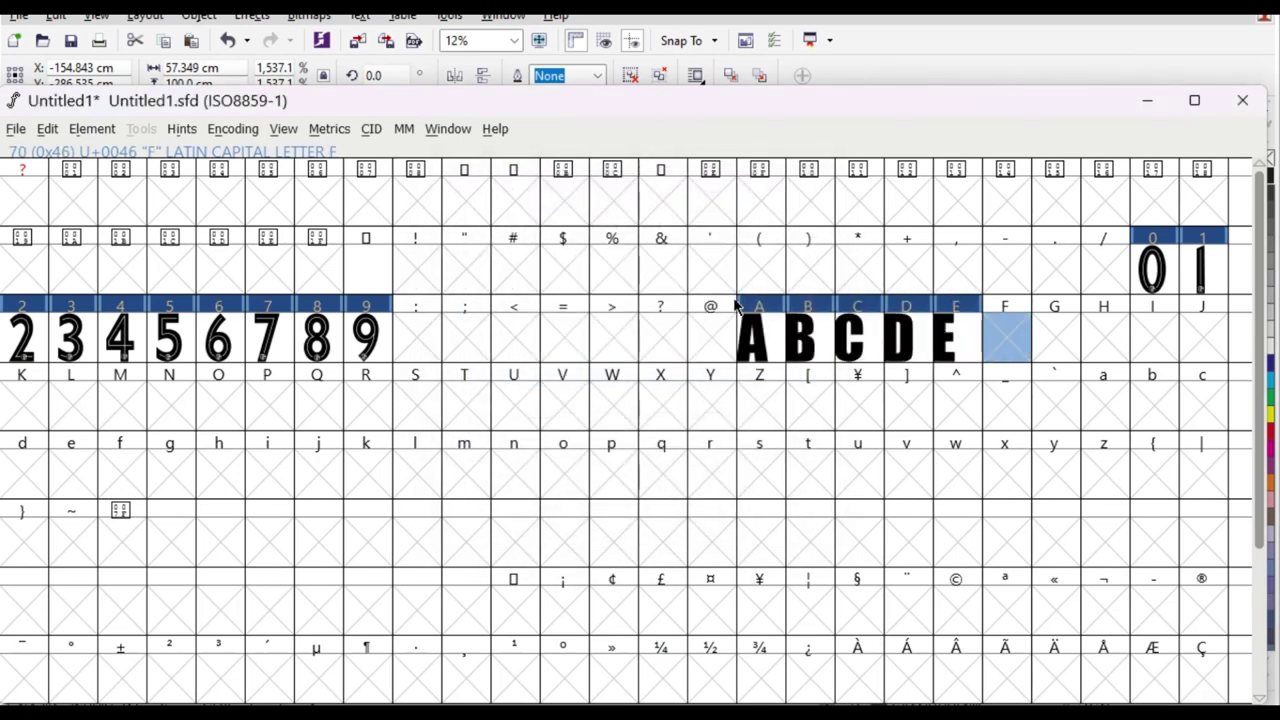
pyautogui.hotkey('ctrl', 'shift', 'i')
pyautogui.press('Return')
# - Import the matching letter SVGs into the capital G and capital H glyphs
pyautogui.press('Right')
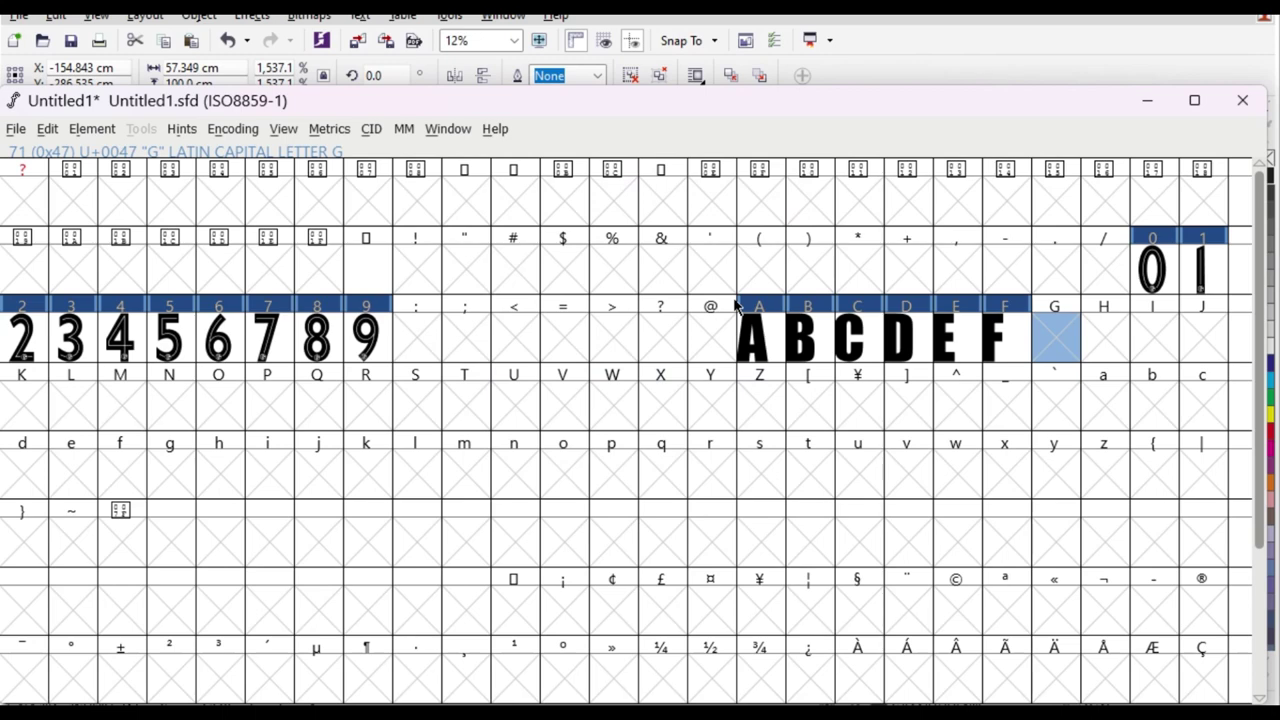
pyautogui.hotkey('ctrl', 'shift', 'i')
pyautogui.press('Return')
pyautogui.press('Right')
pyautogui.hotkey('ctrl', 'shift', 'i')
pyautogui.press('Return')
# - Import the matching letter SVGs into the capital I and capital J glyphs
pyautogui.press('Right')
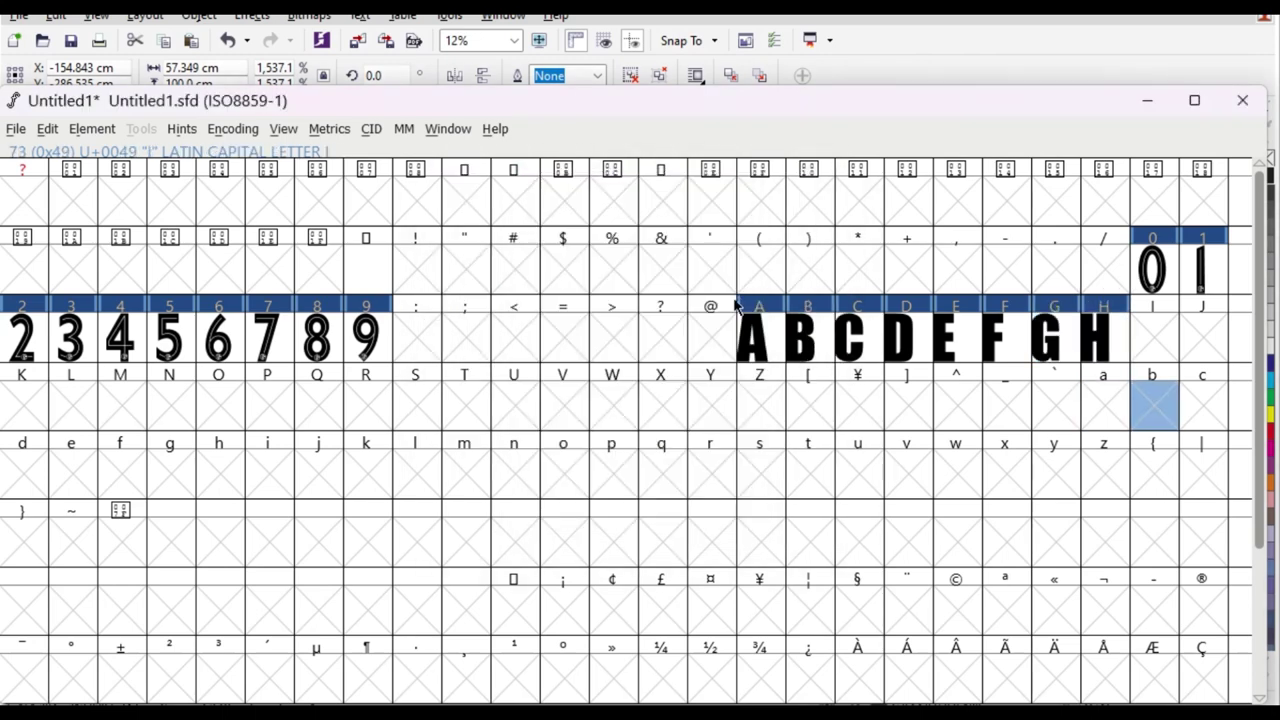
pyautogui.hotkey('ctrl', 'shift', 'i')
pyautogui.press('Return')
pyautogui.press('Right')
pyautogui.press('Right')
pyautogui.hotkey('ctrl', 'shift', 'i')
pyautogui.press('Return')
# - Import the matching letter SVGs into the capital K and capital L glyphs
pyautogui.press('Right')
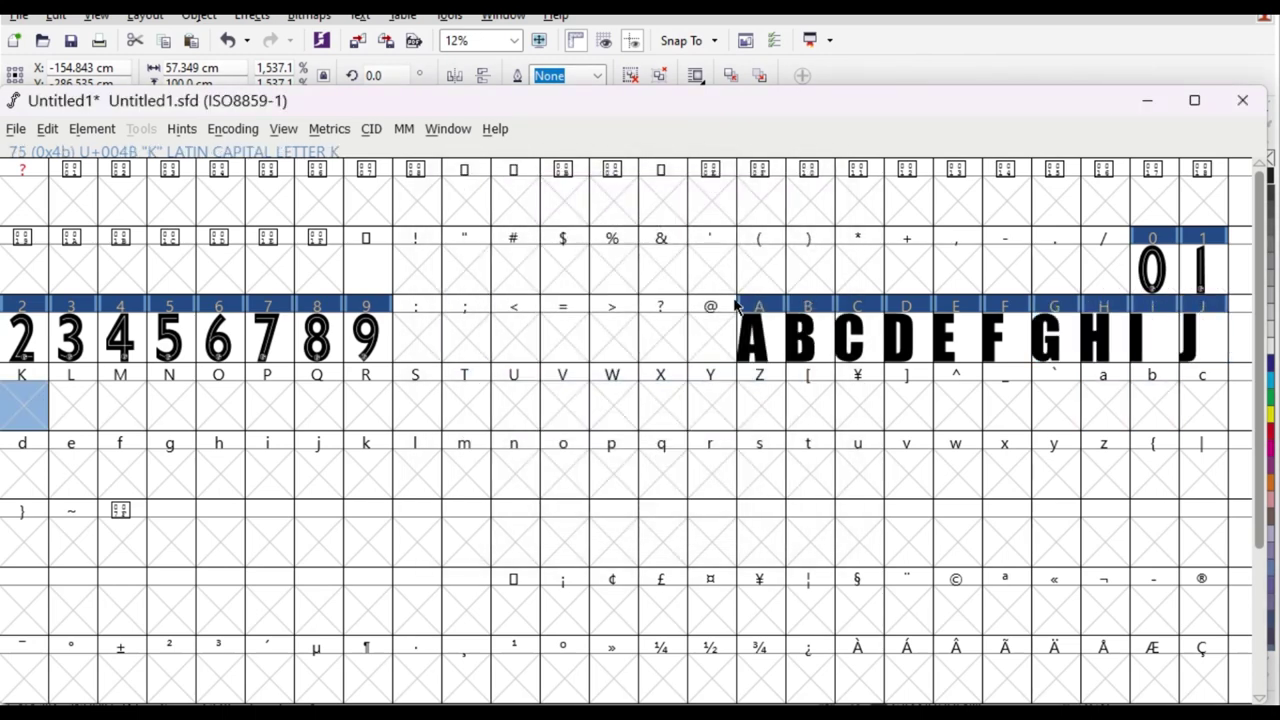
pyautogui.hotkey('ctrl', 'shift', 'i')
pyautogui.press('Return')
pyautogui.press('Right')
pyautogui.hotkey('ctrl', 'shift', 'i')
pyautogui.press('Return')
pyautogui.press('Right')
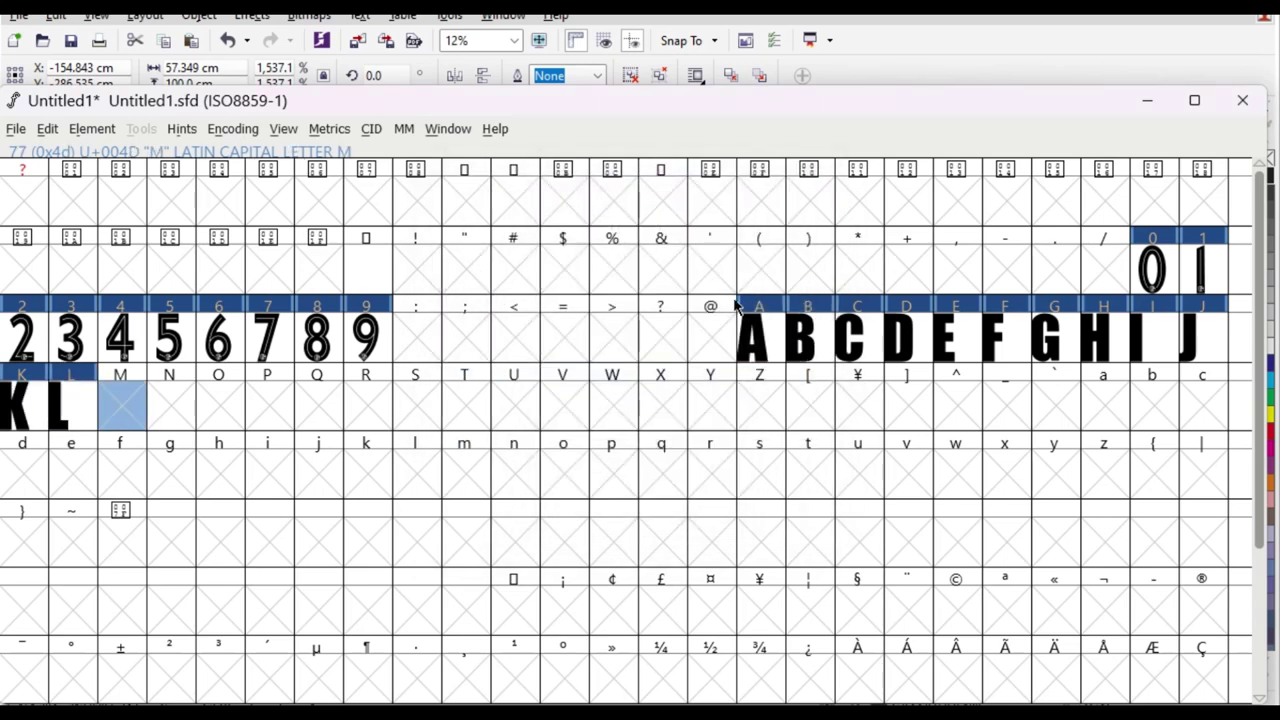